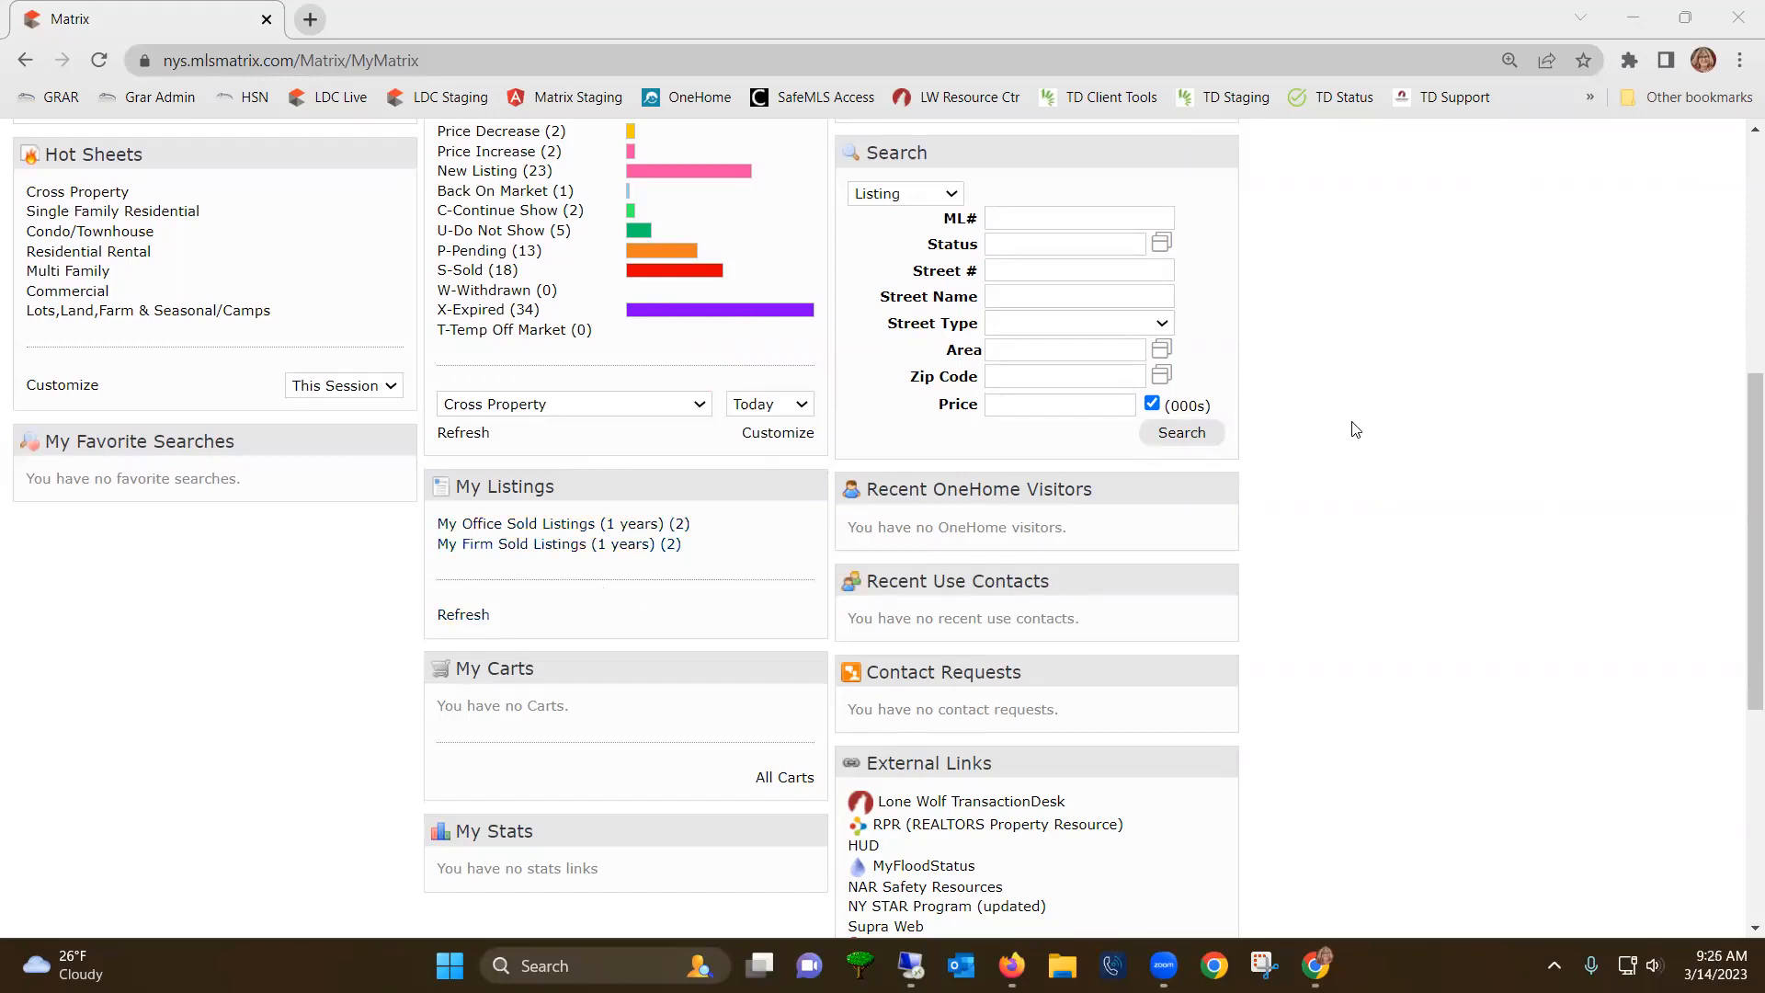
- Open the Add New Listing page from the ADD/EDIT tab's Listings 'Add new' link
{"action": "scroll", "coordinate": [1354, 429], "scroll_direction": "up", "scroll_amount": 6}
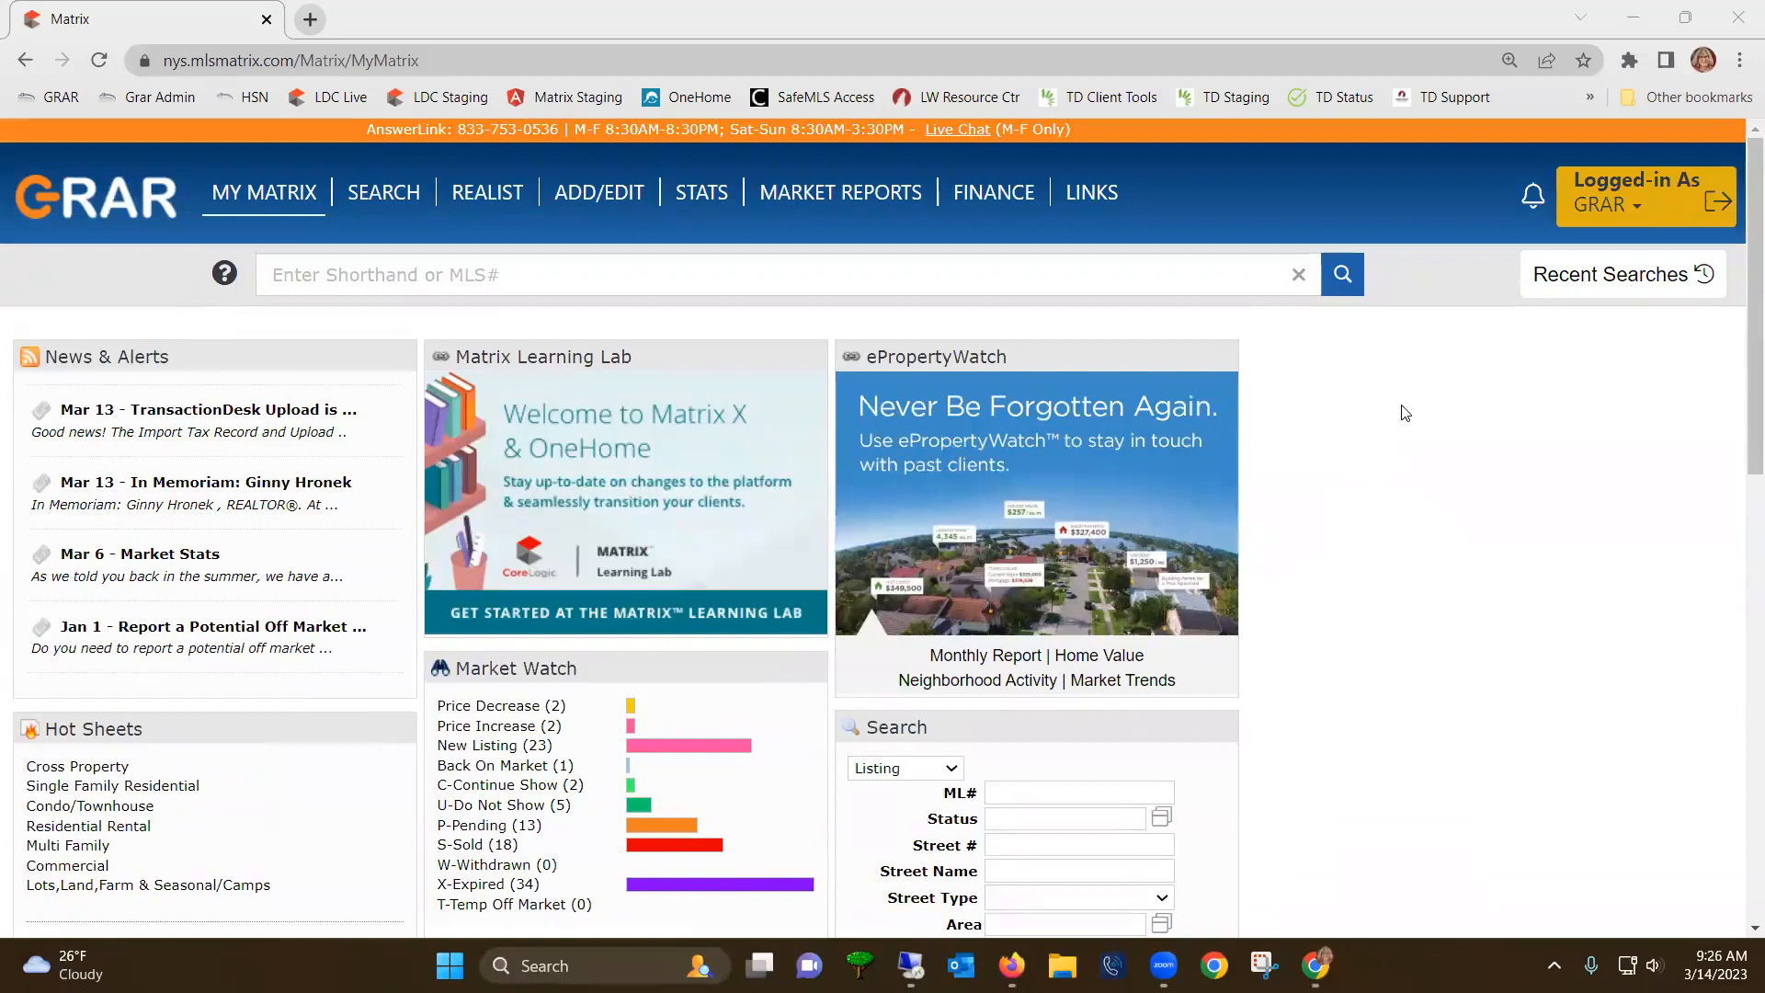
{"action": "left_click", "coordinate": [593, 202]}
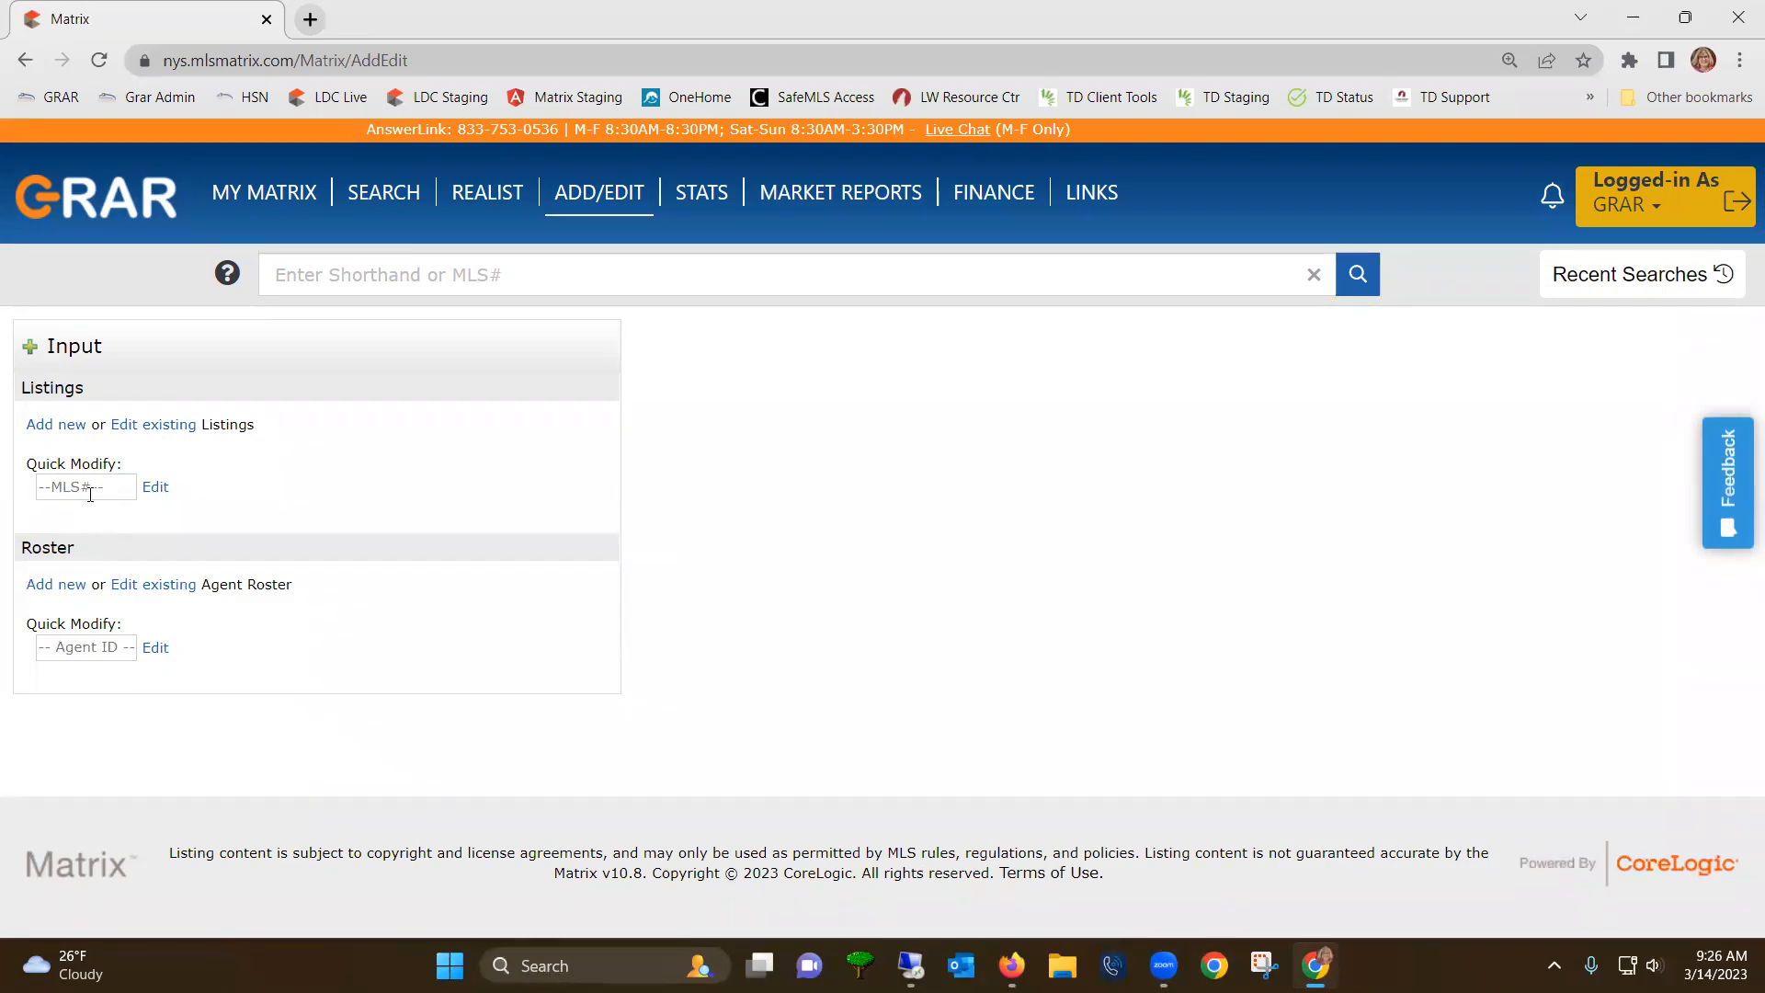
{"action": "left_click", "coordinate": [57, 429]}
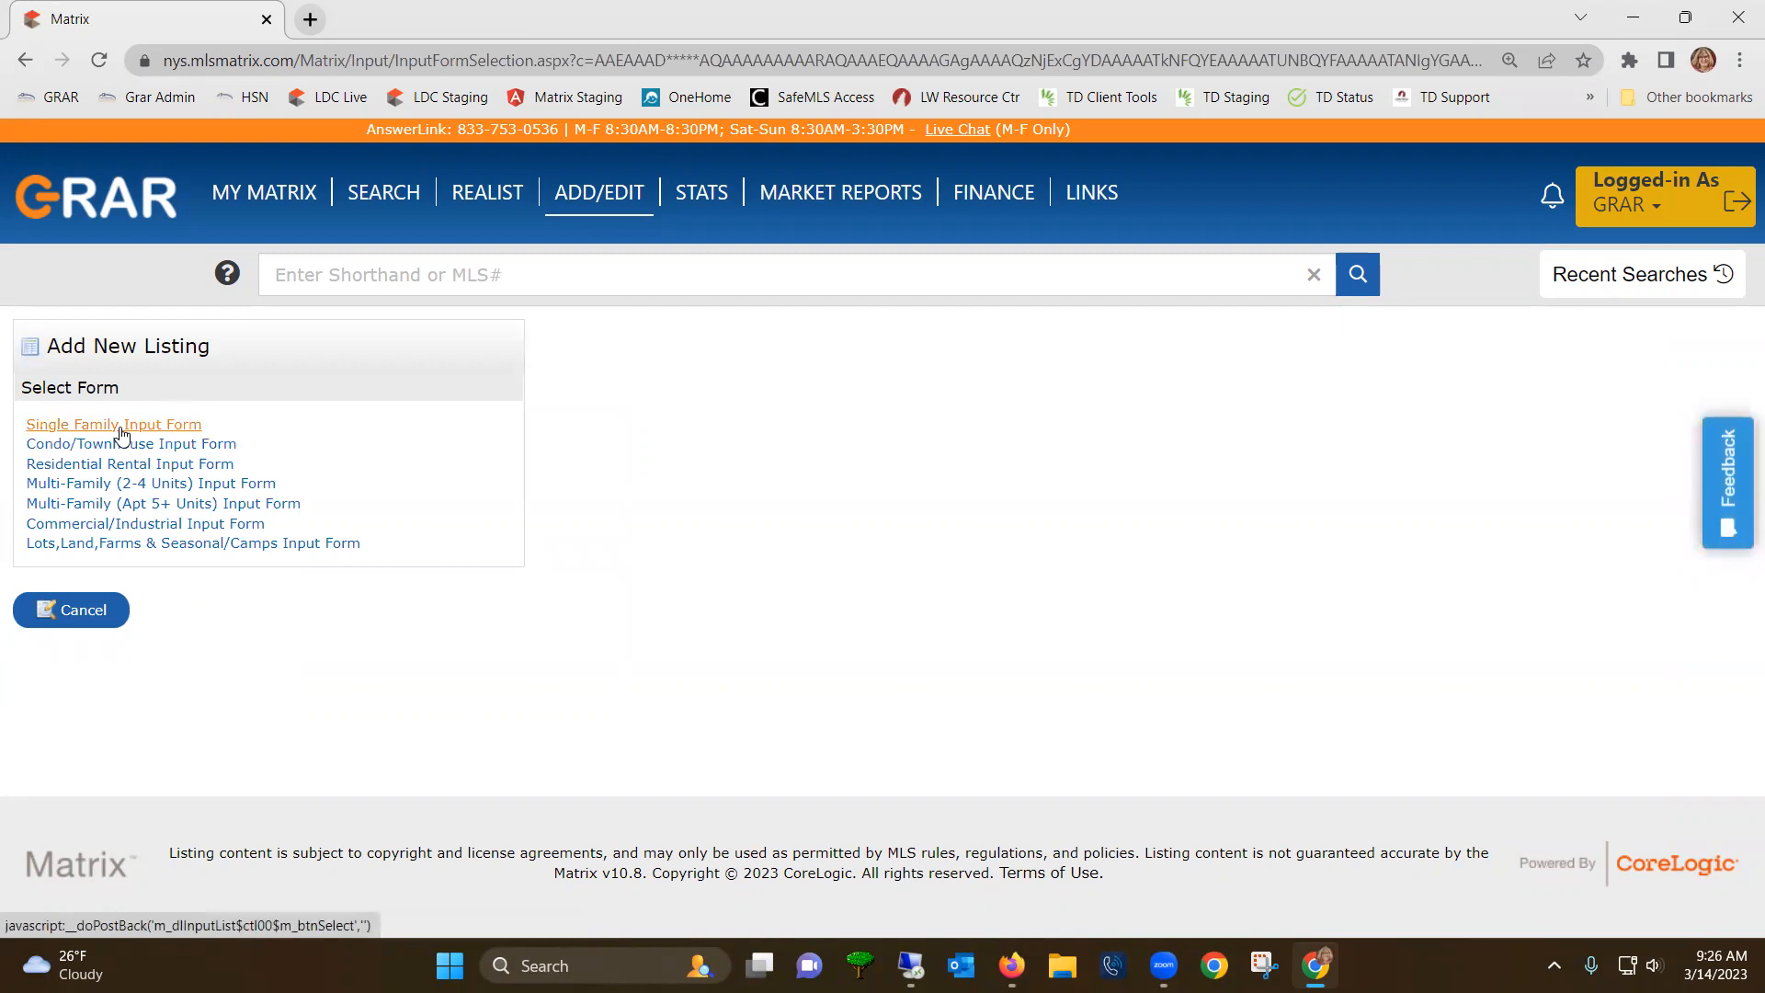
- Start a Single Family listing and browse the Realist tax search's County list
{"action": "left_click", "coordinate": [122, 428]}
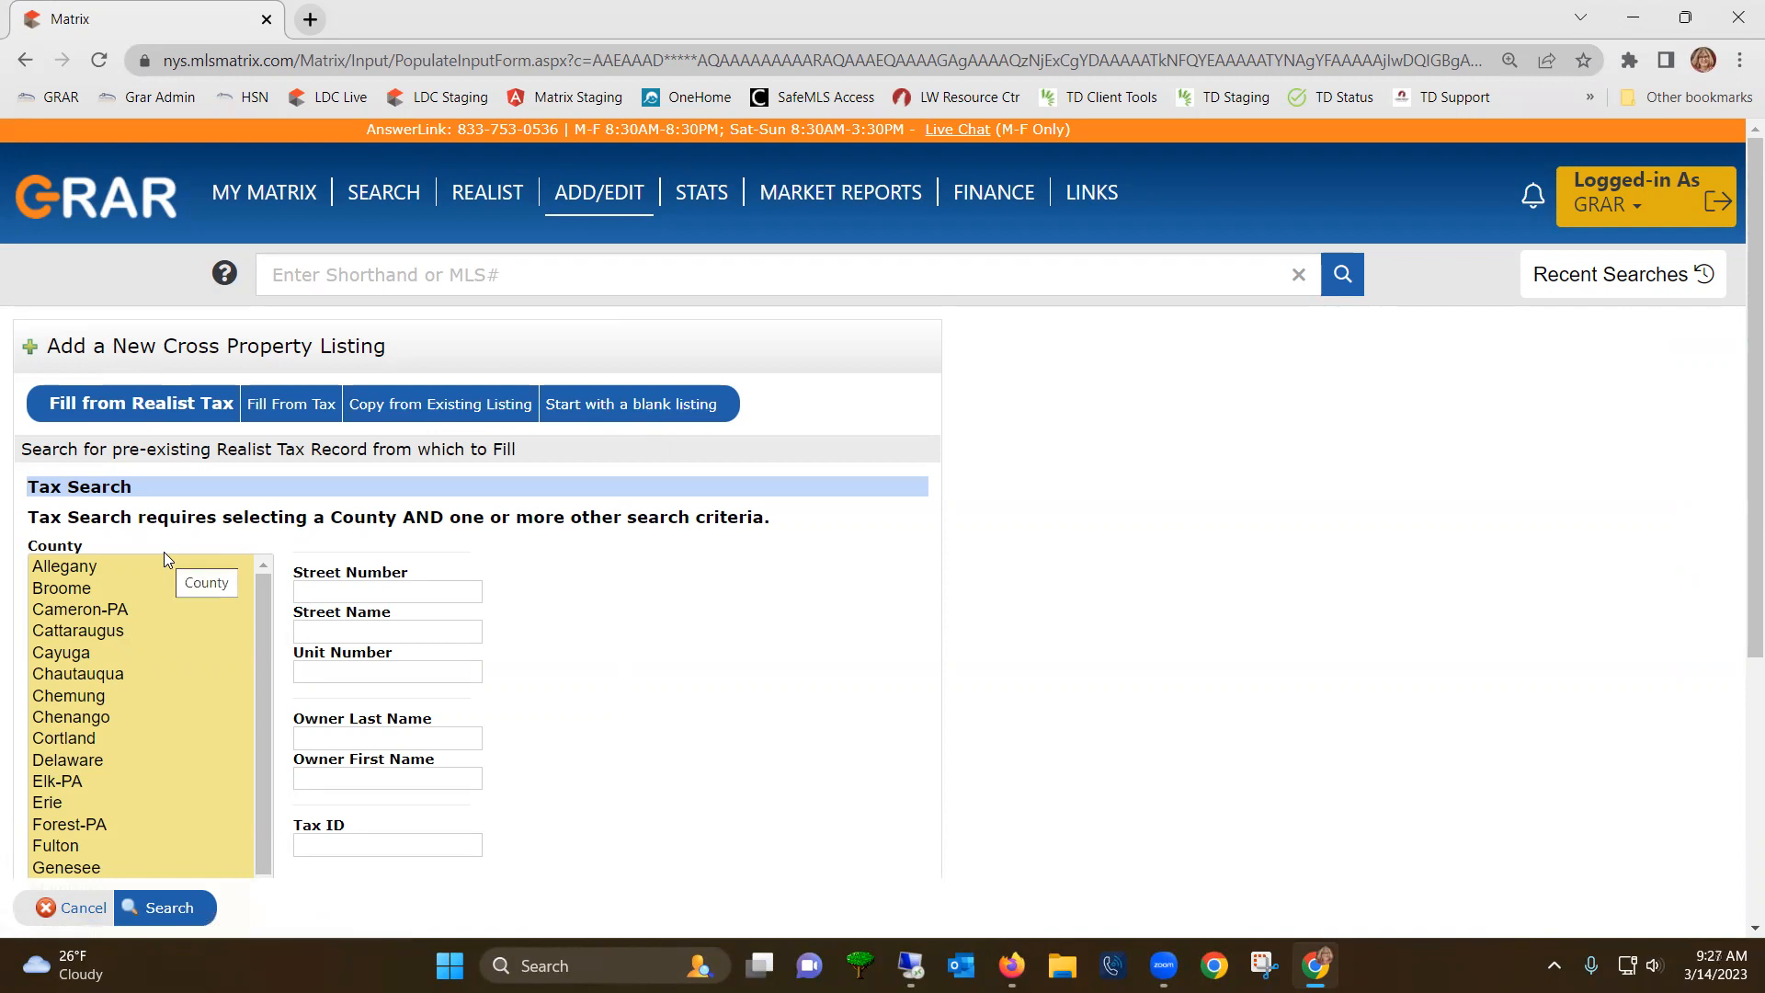
{"action": "scroll", "coordinate": [129, 703], "scroll_direction": "down", "scroll_amount": 4}
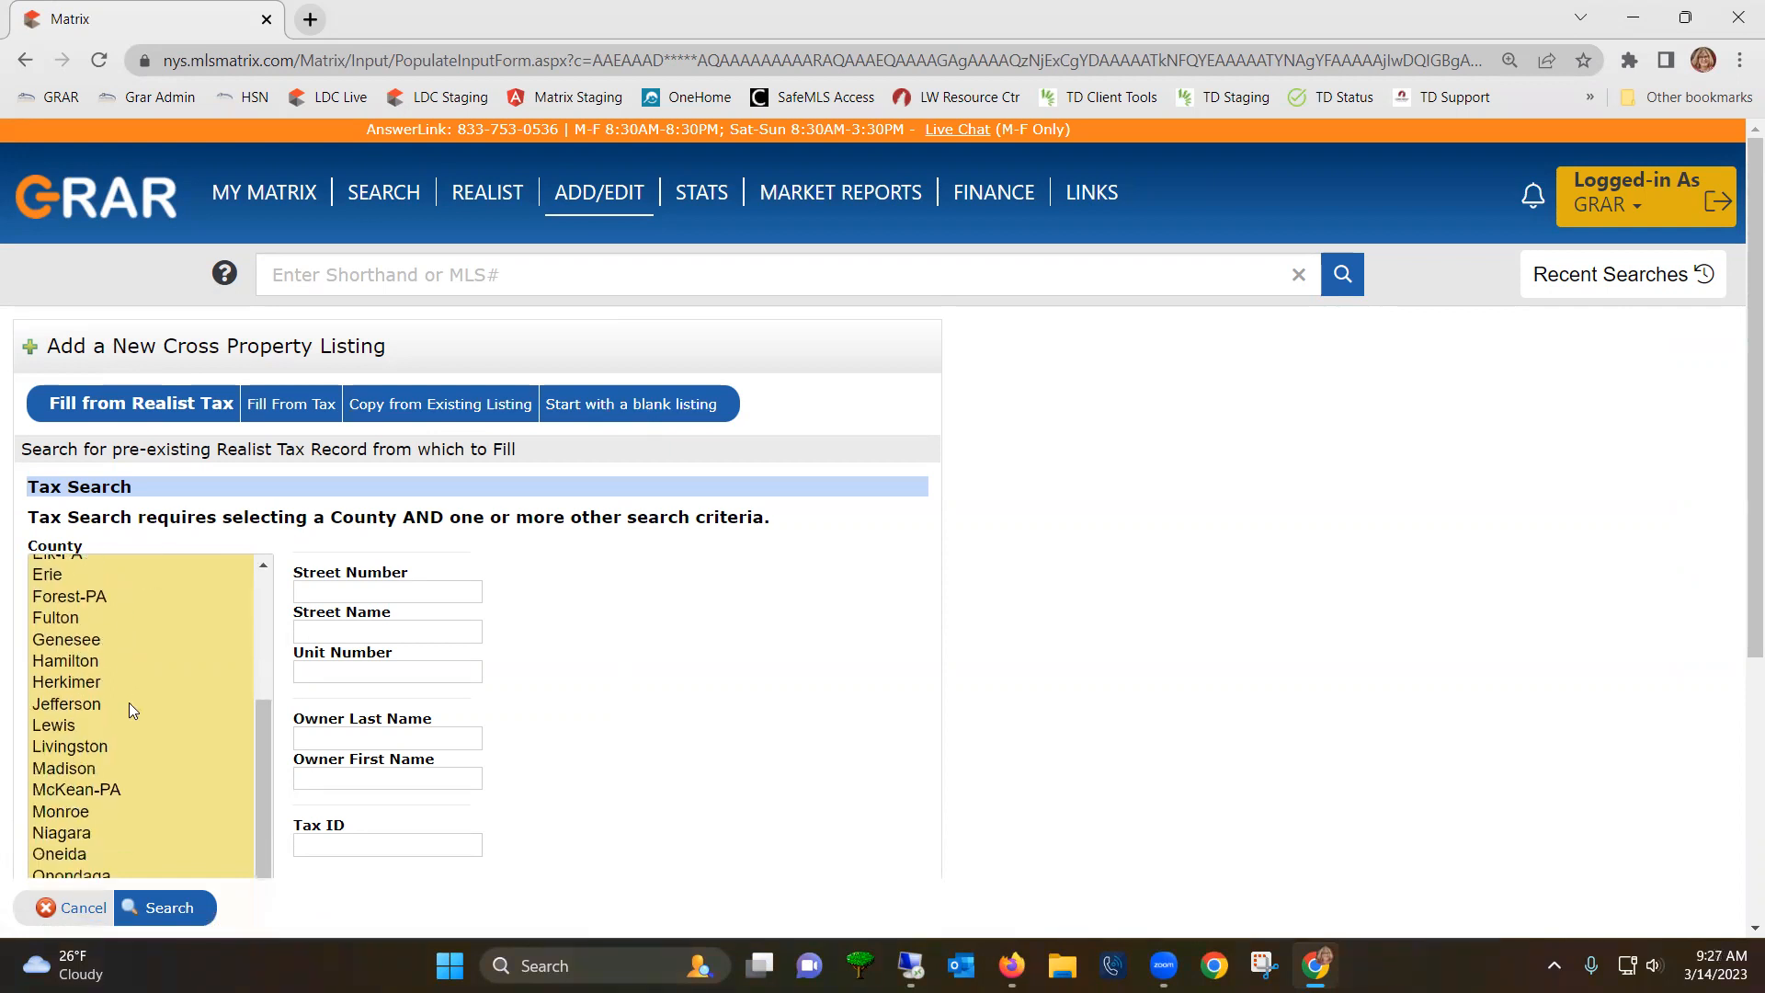
{"action": "scroll", "coordinate": [146, 715], "scroll_direction": "down", "scroll_amount": 5}
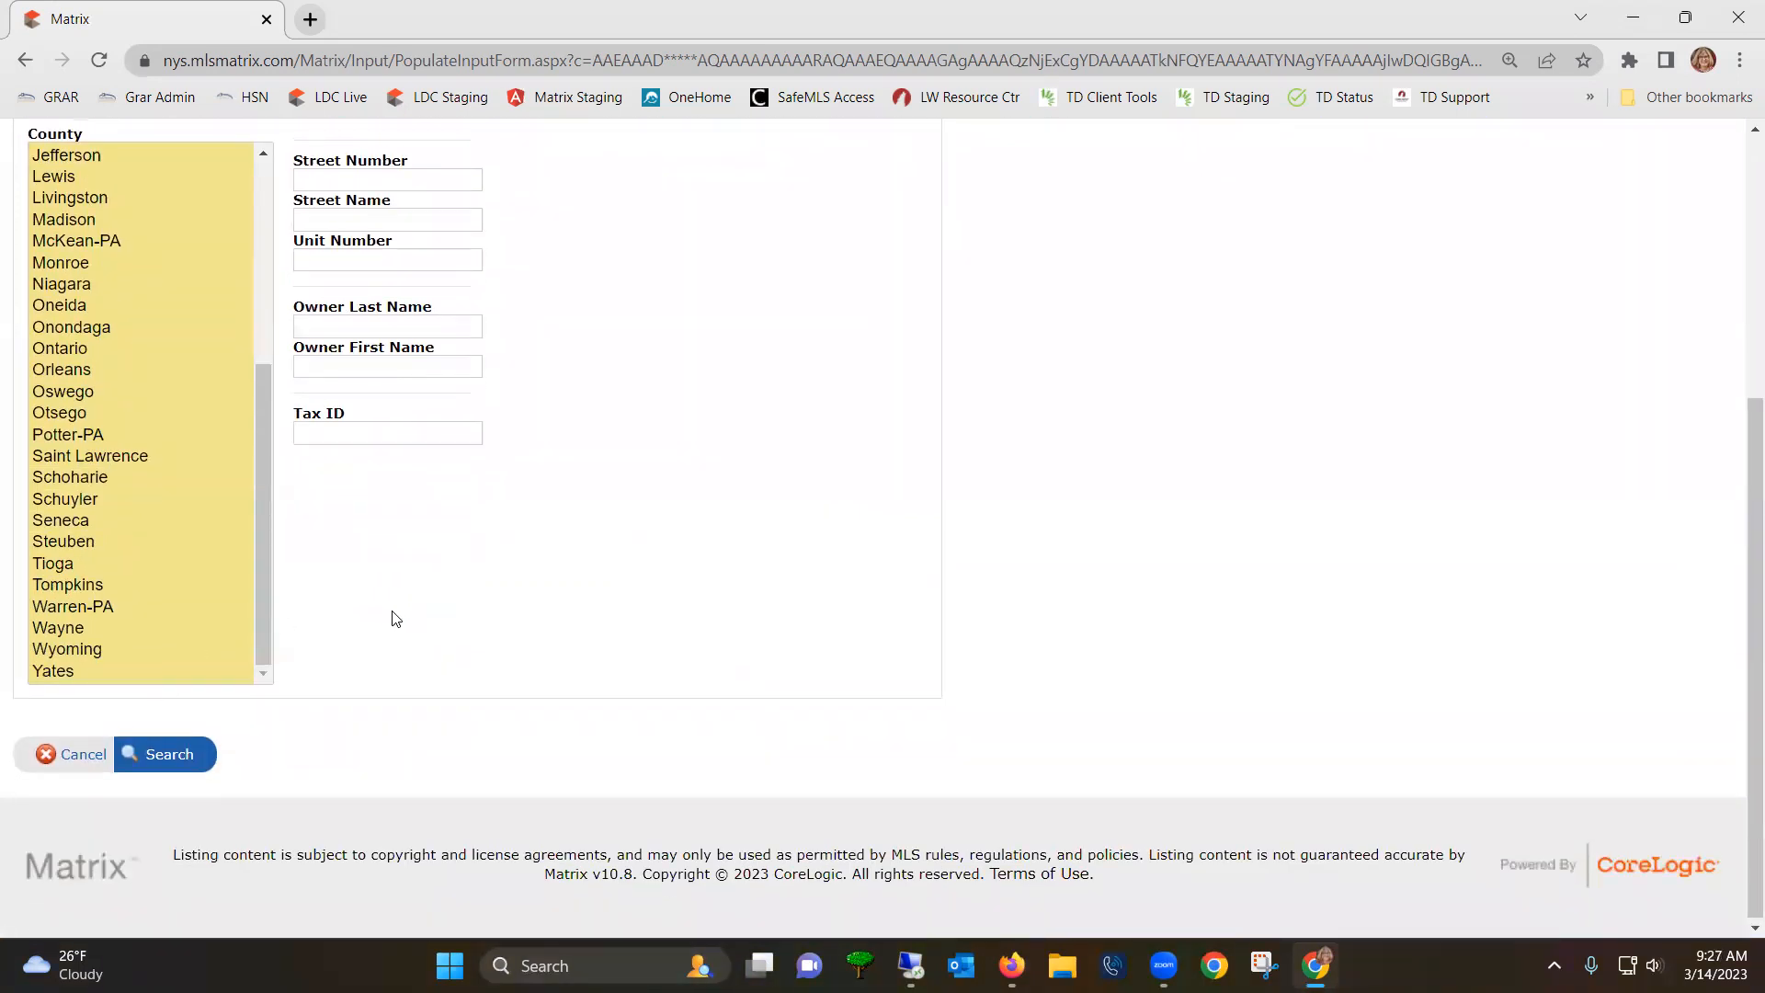
{"action": "scroll", "coordinate": [713, 393], "scroll_direction": "up", "scroll_amount": 4}
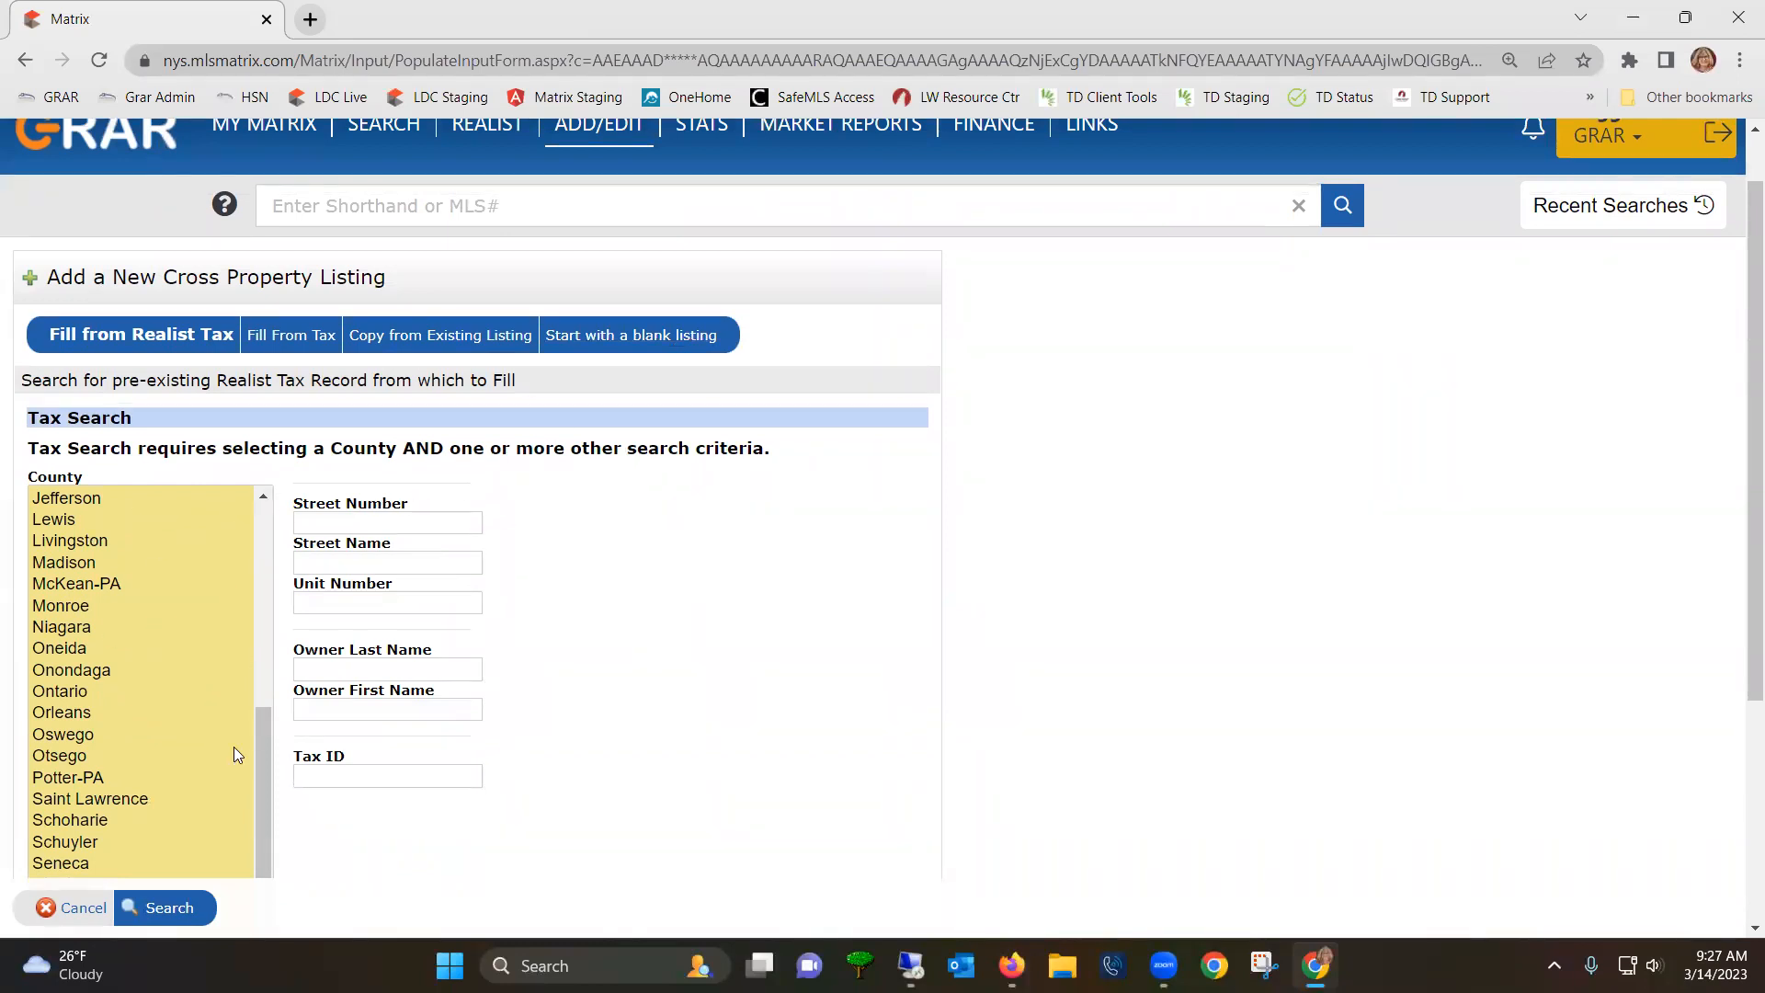
{"action": "left_click_drag", "start_coordinate": [261, 751], "coordinate": [196, 422]}
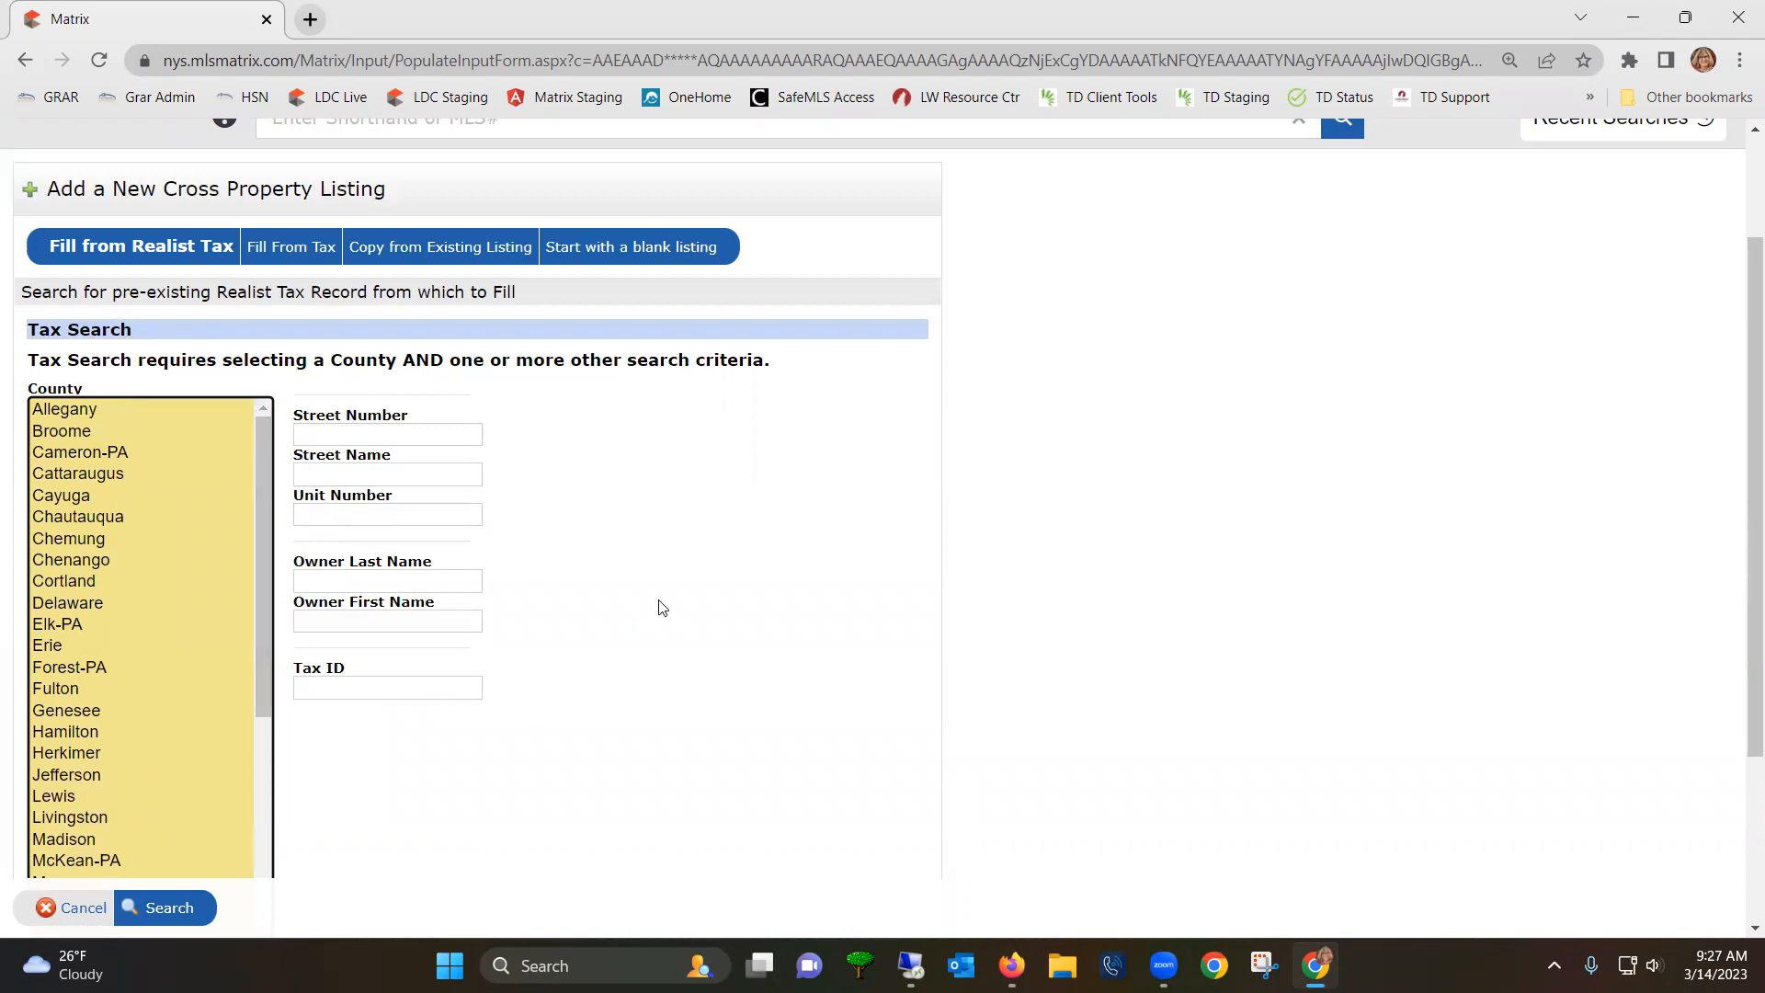
{"action": "scroll", "coordinate": [662, 607], "scroll_direction": "up", "scroll_amount": 1}
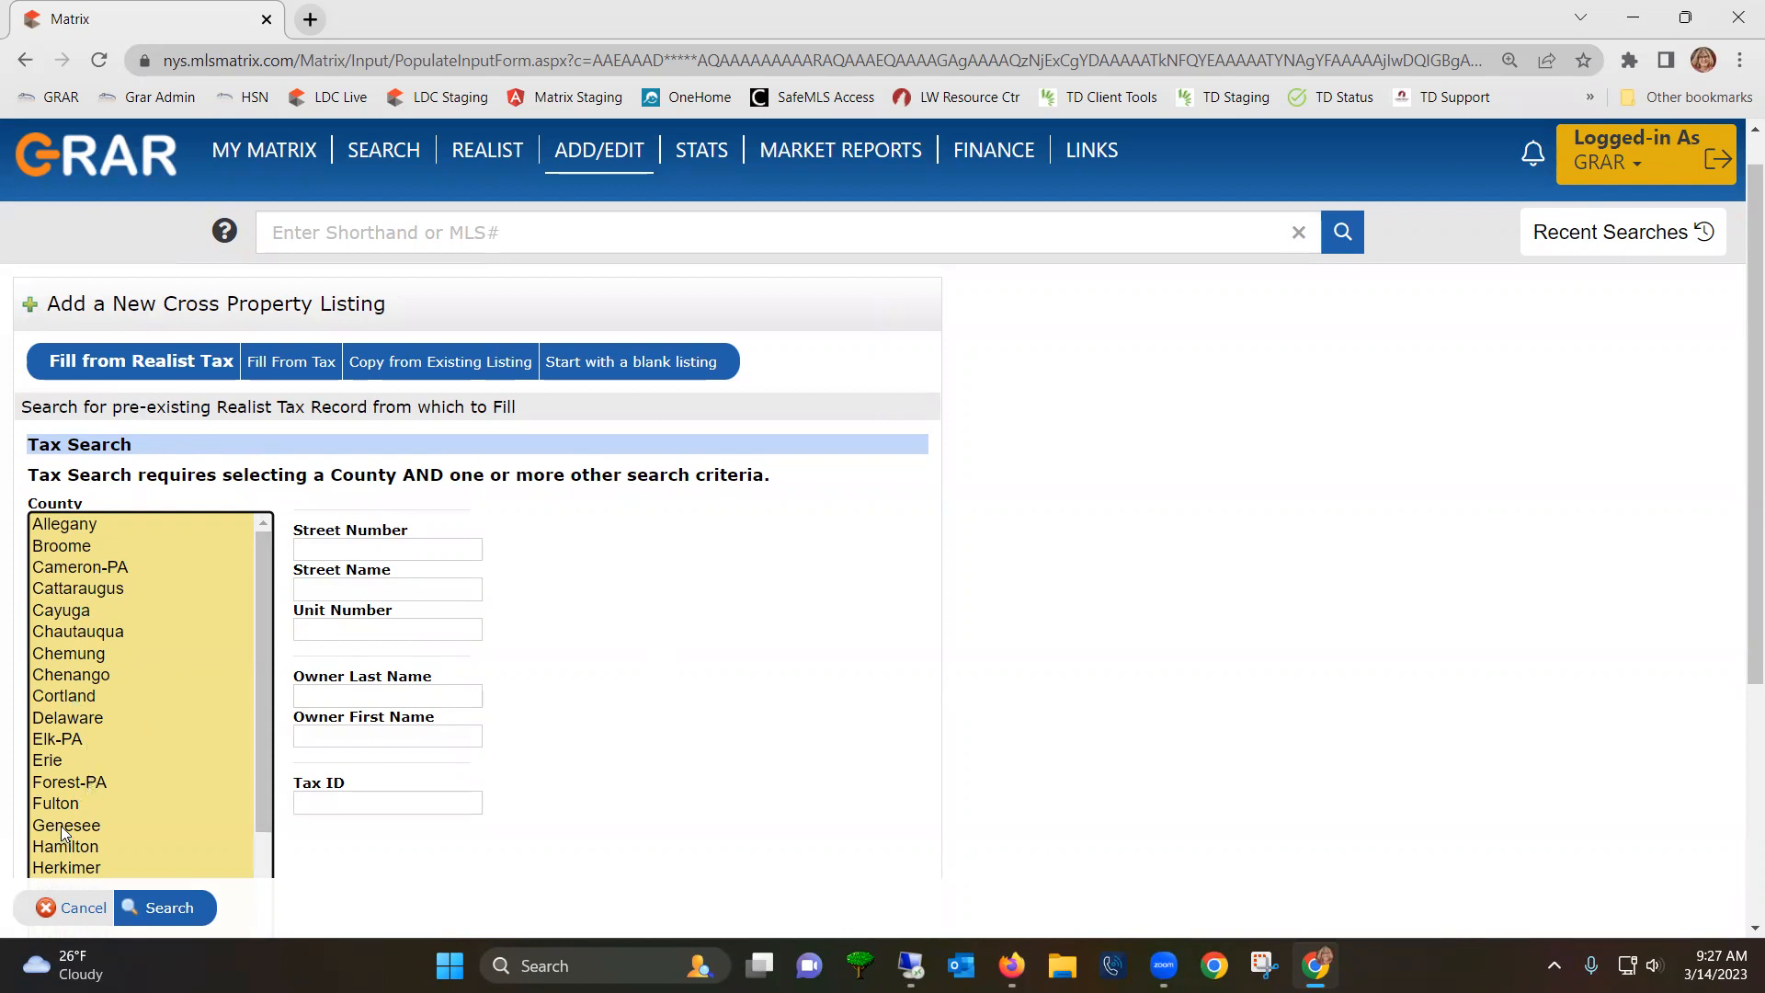
{"action": "left_click", "coordinate": [297, 366]}
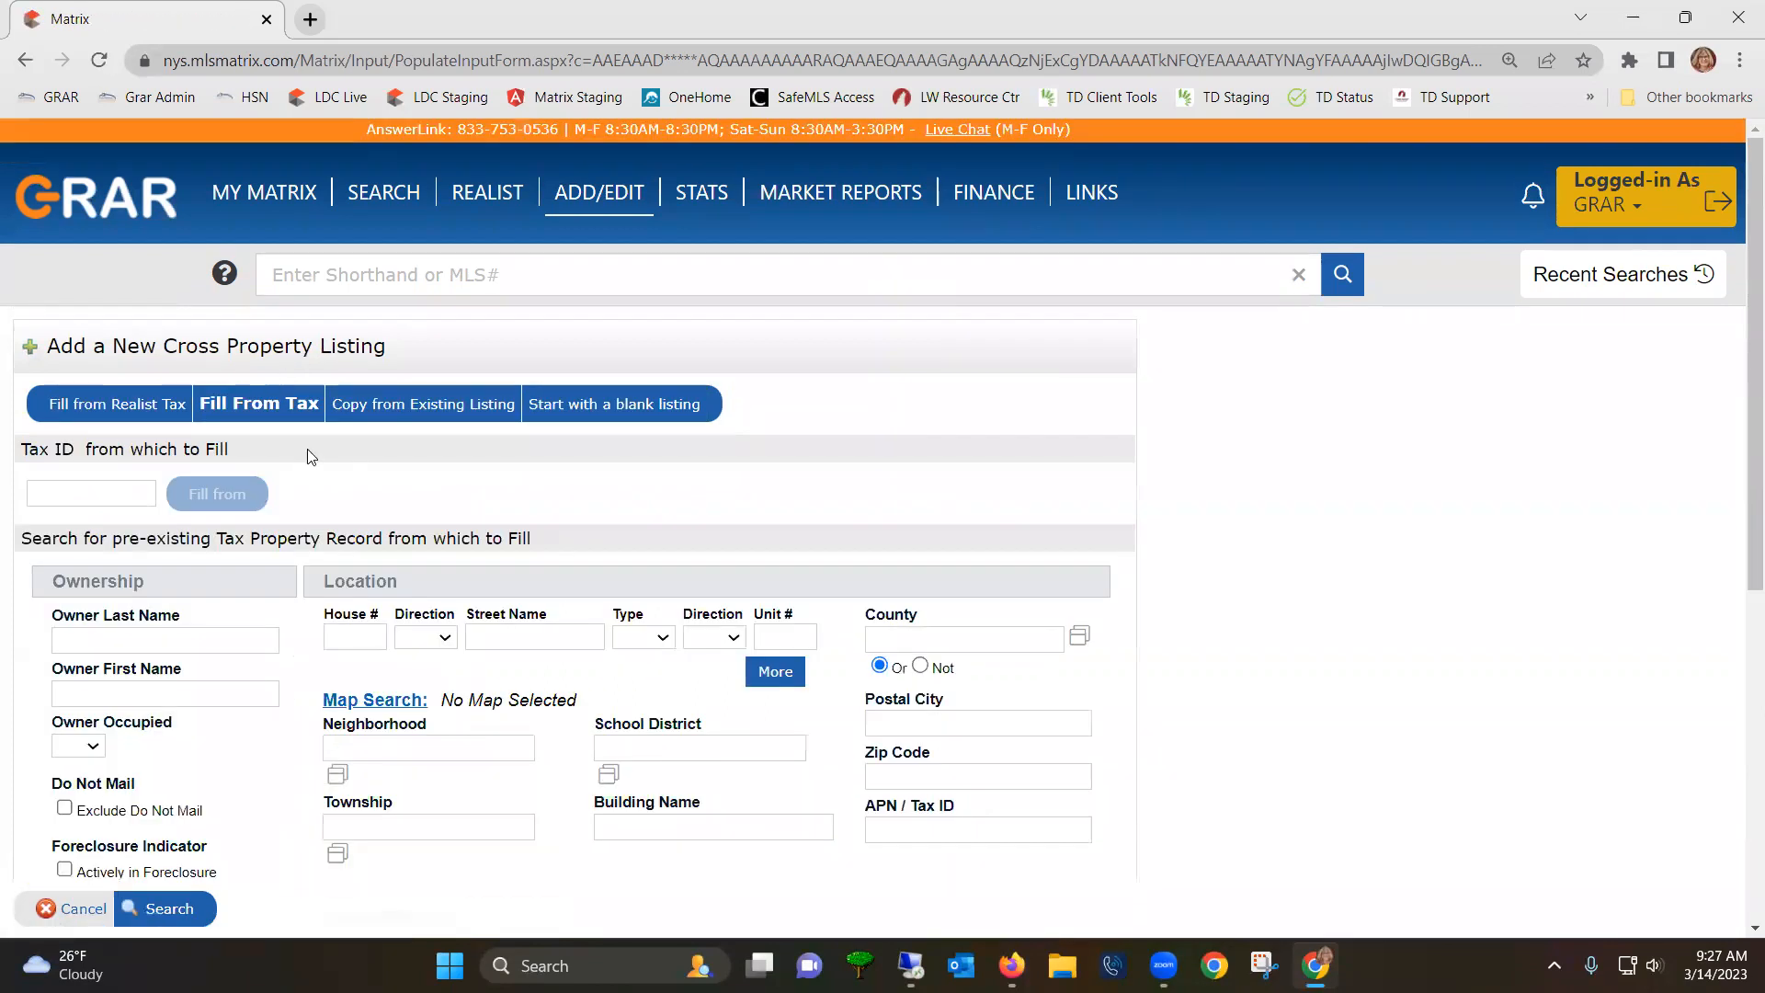
{"action": "left_click", "coordinate": [355, 638]}
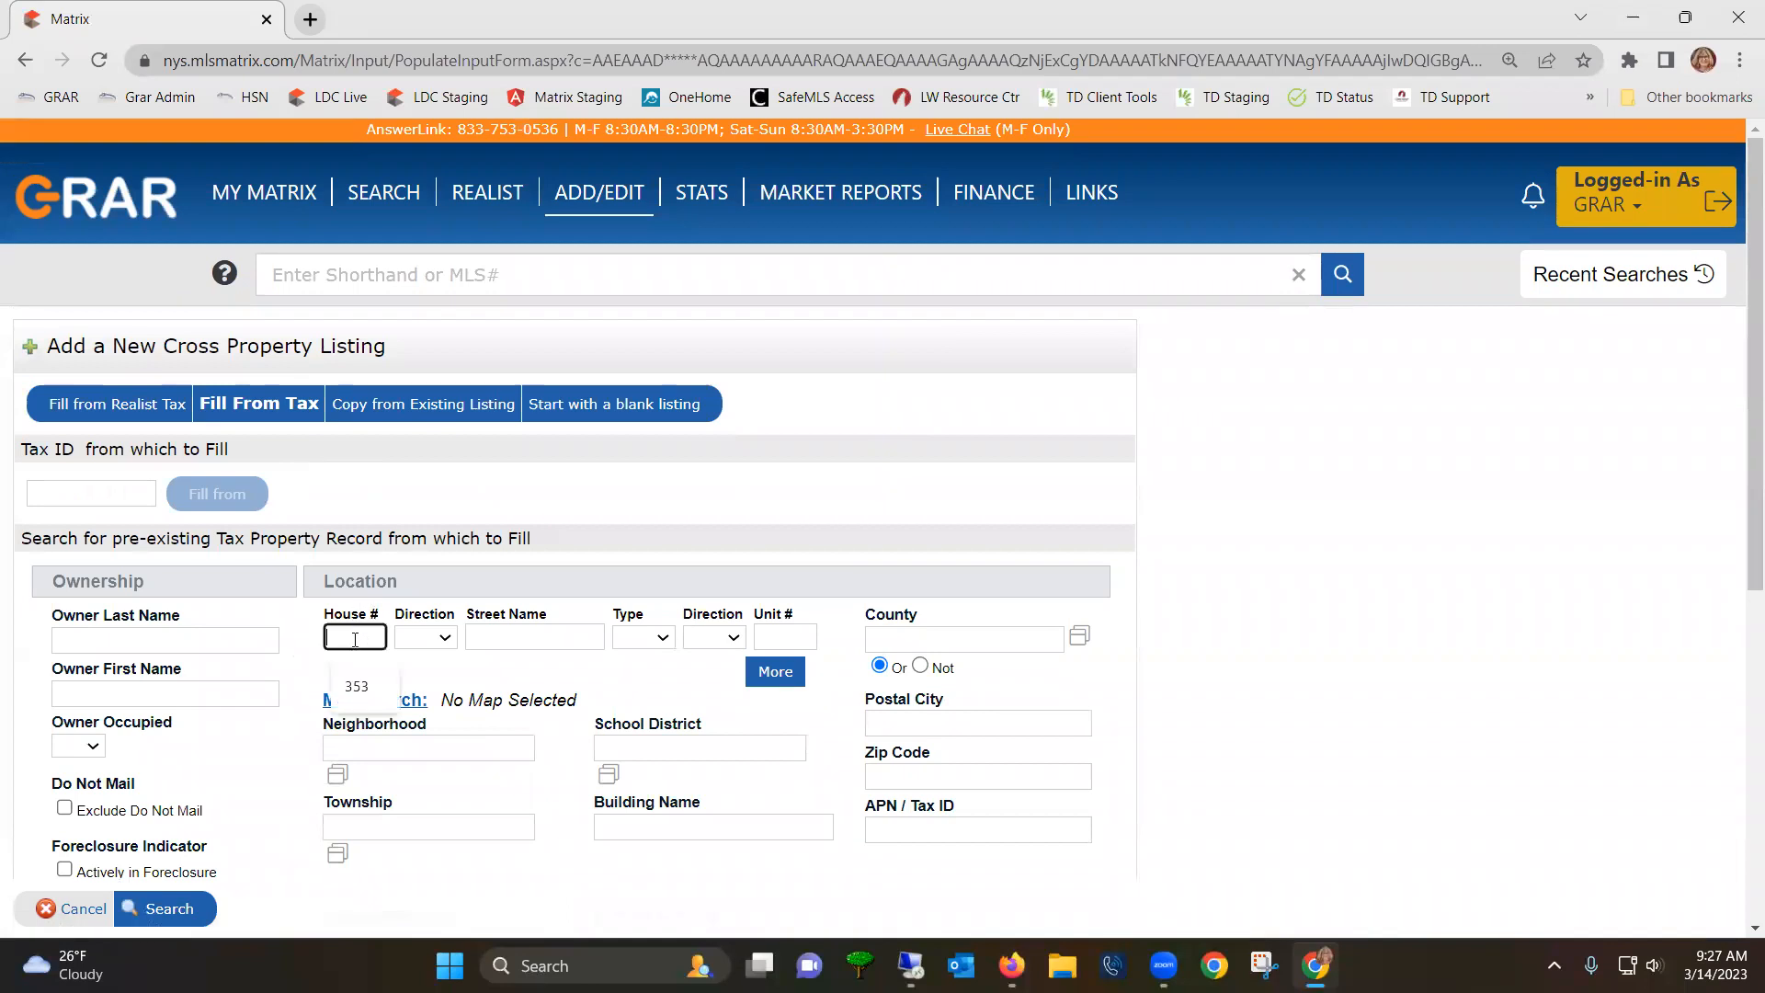
{"action": "key", "text": "Down"}
{"action": "key", "text": "Return"}
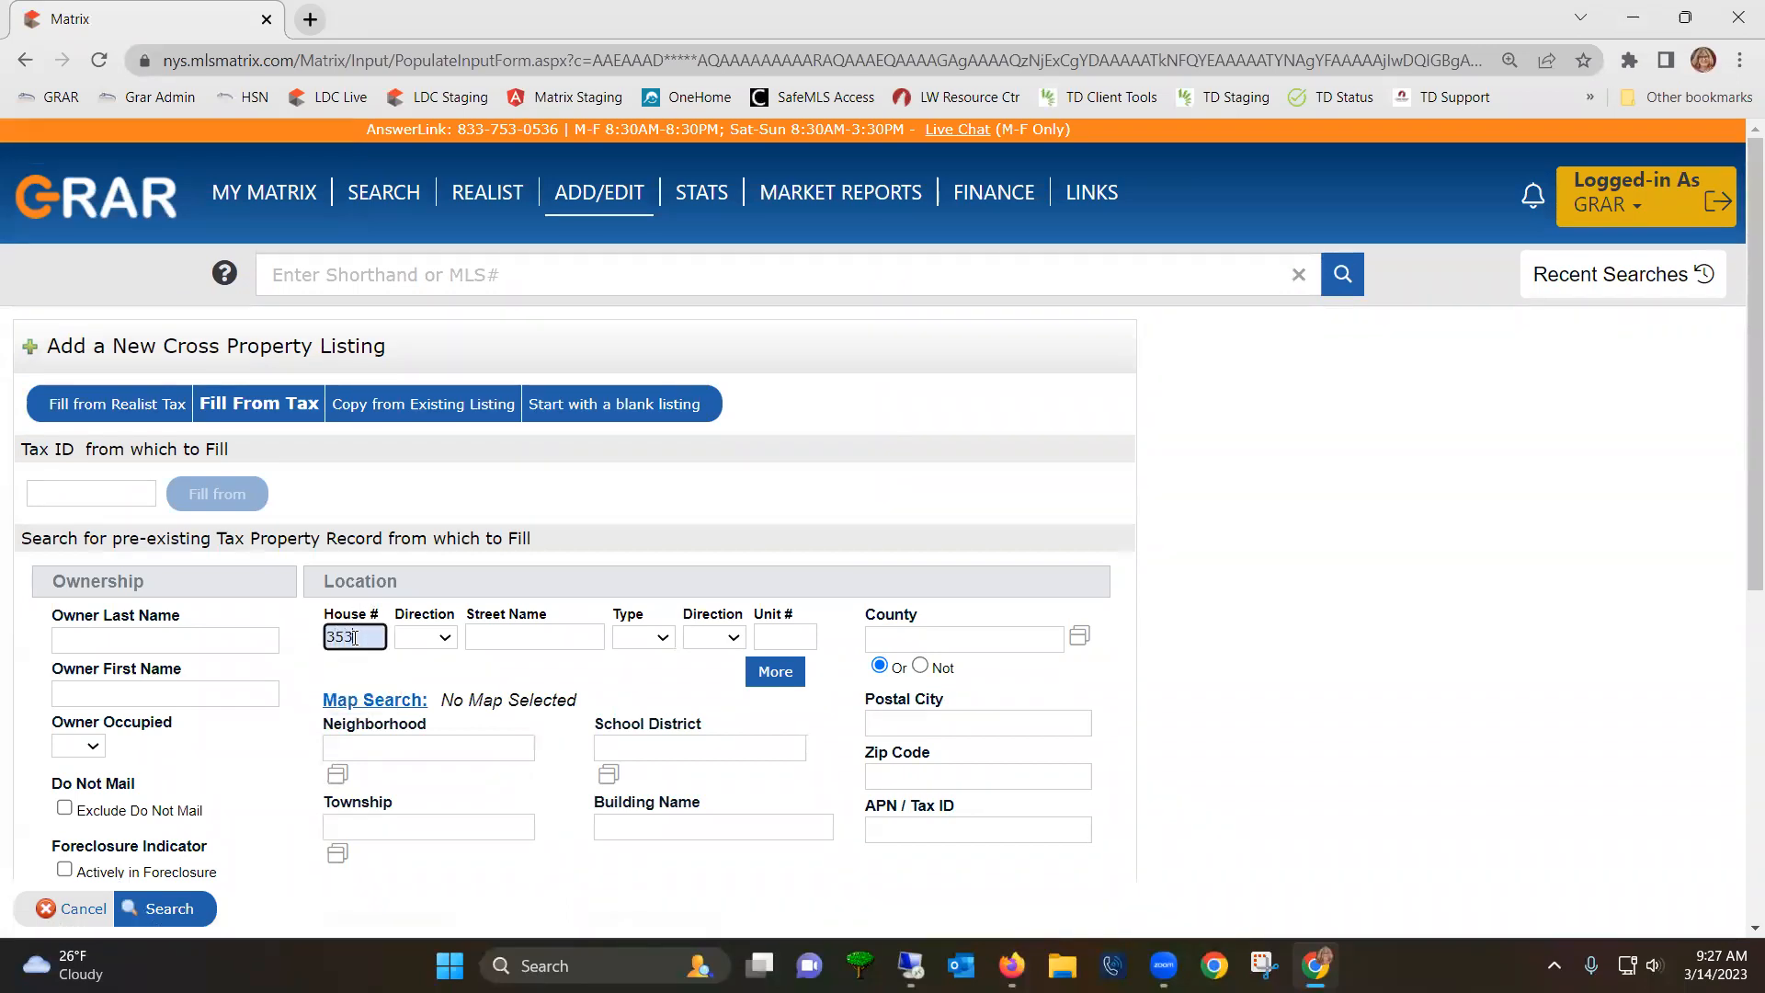
{"action": "key", "text": "Tab"}
{"action": "key", "text": "Tab"}
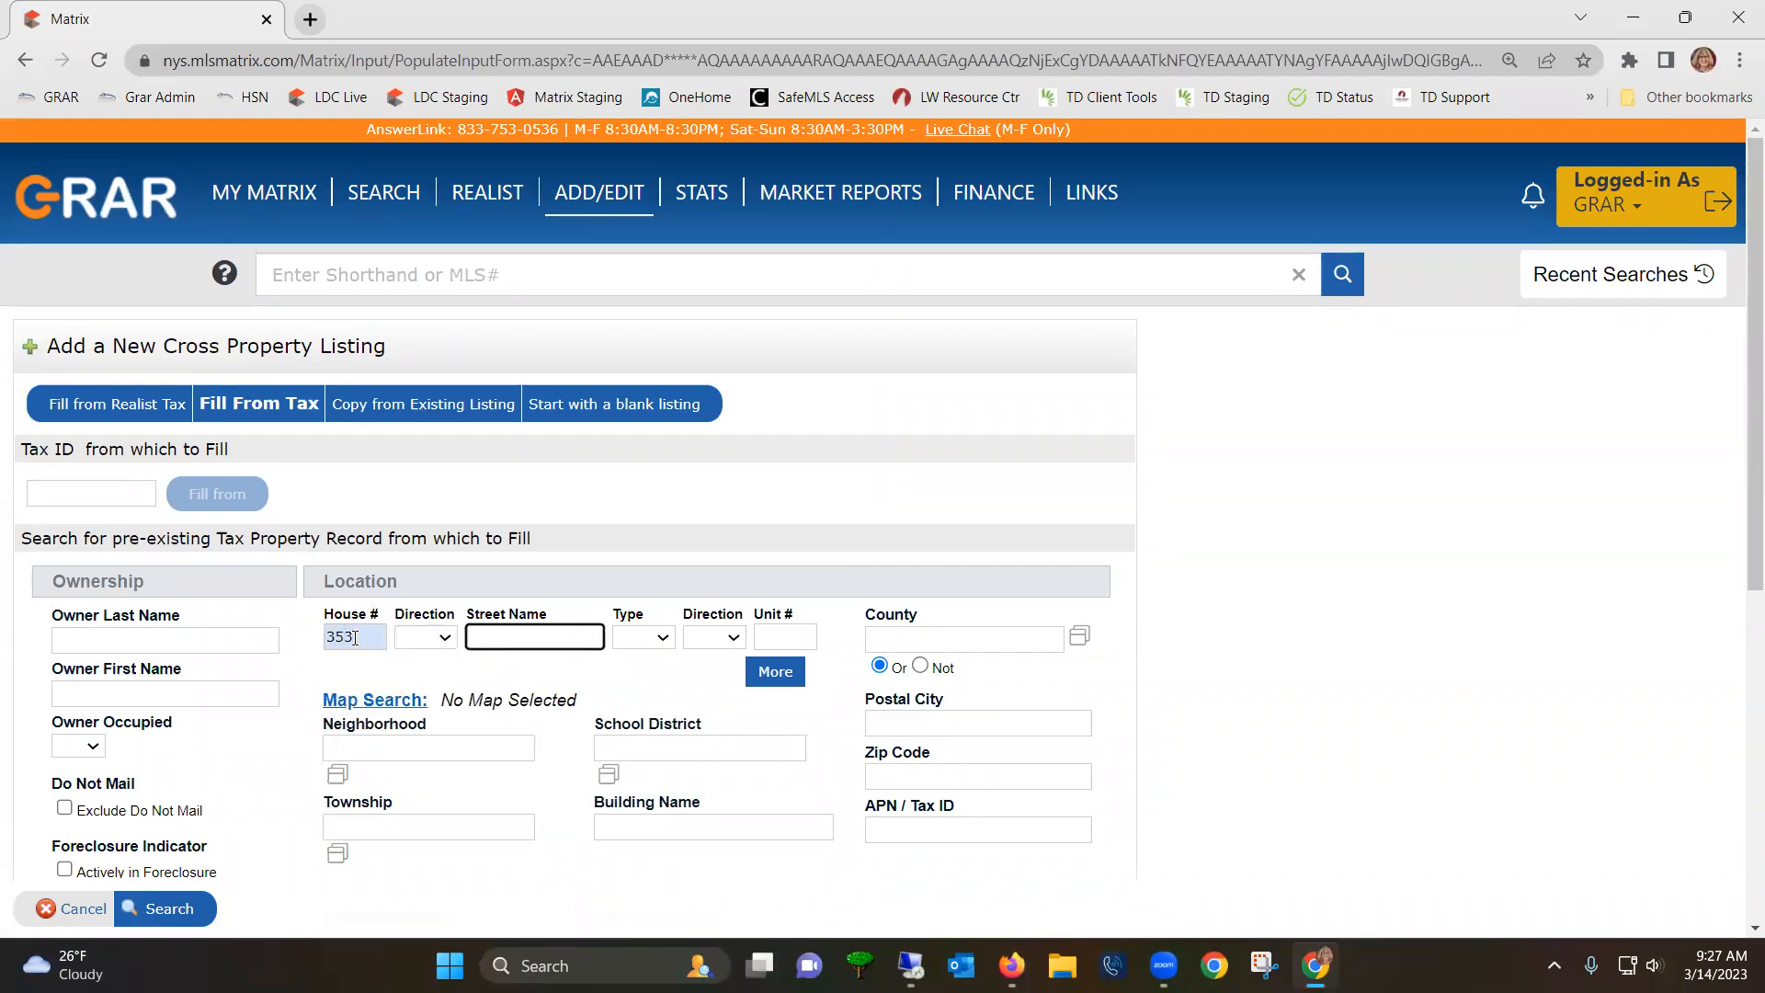
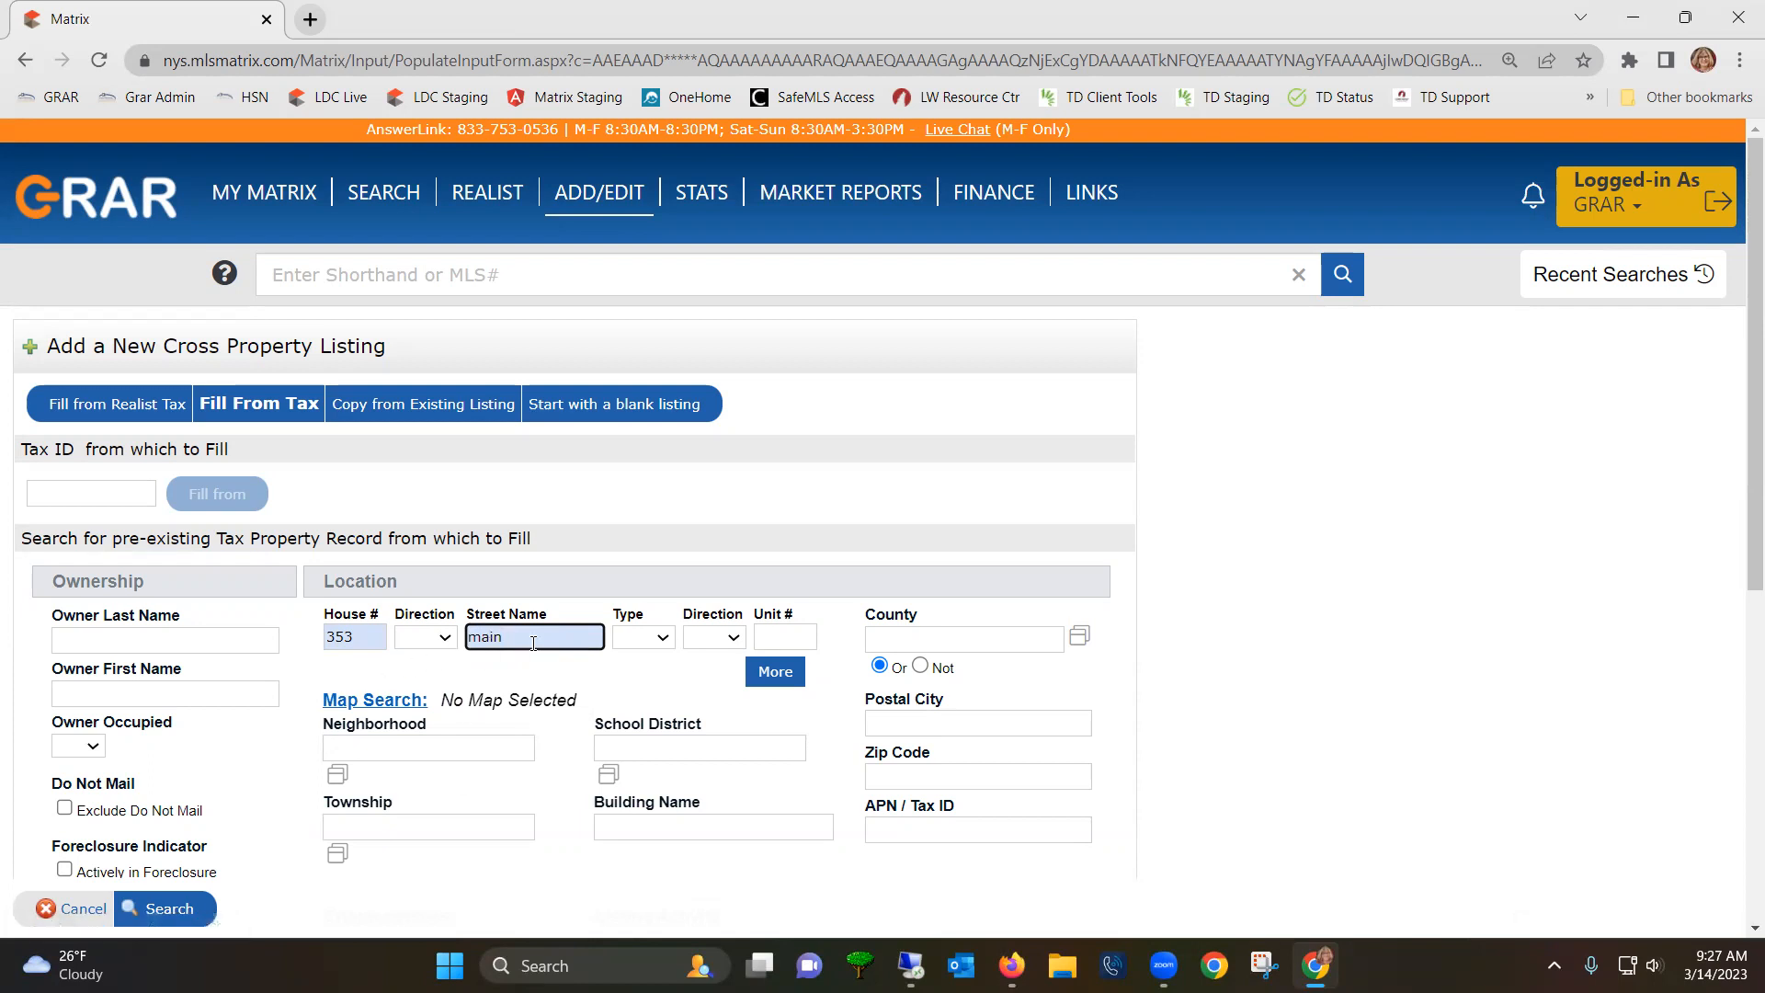
{"action": "left_click", "coordinate": [878, 641]}
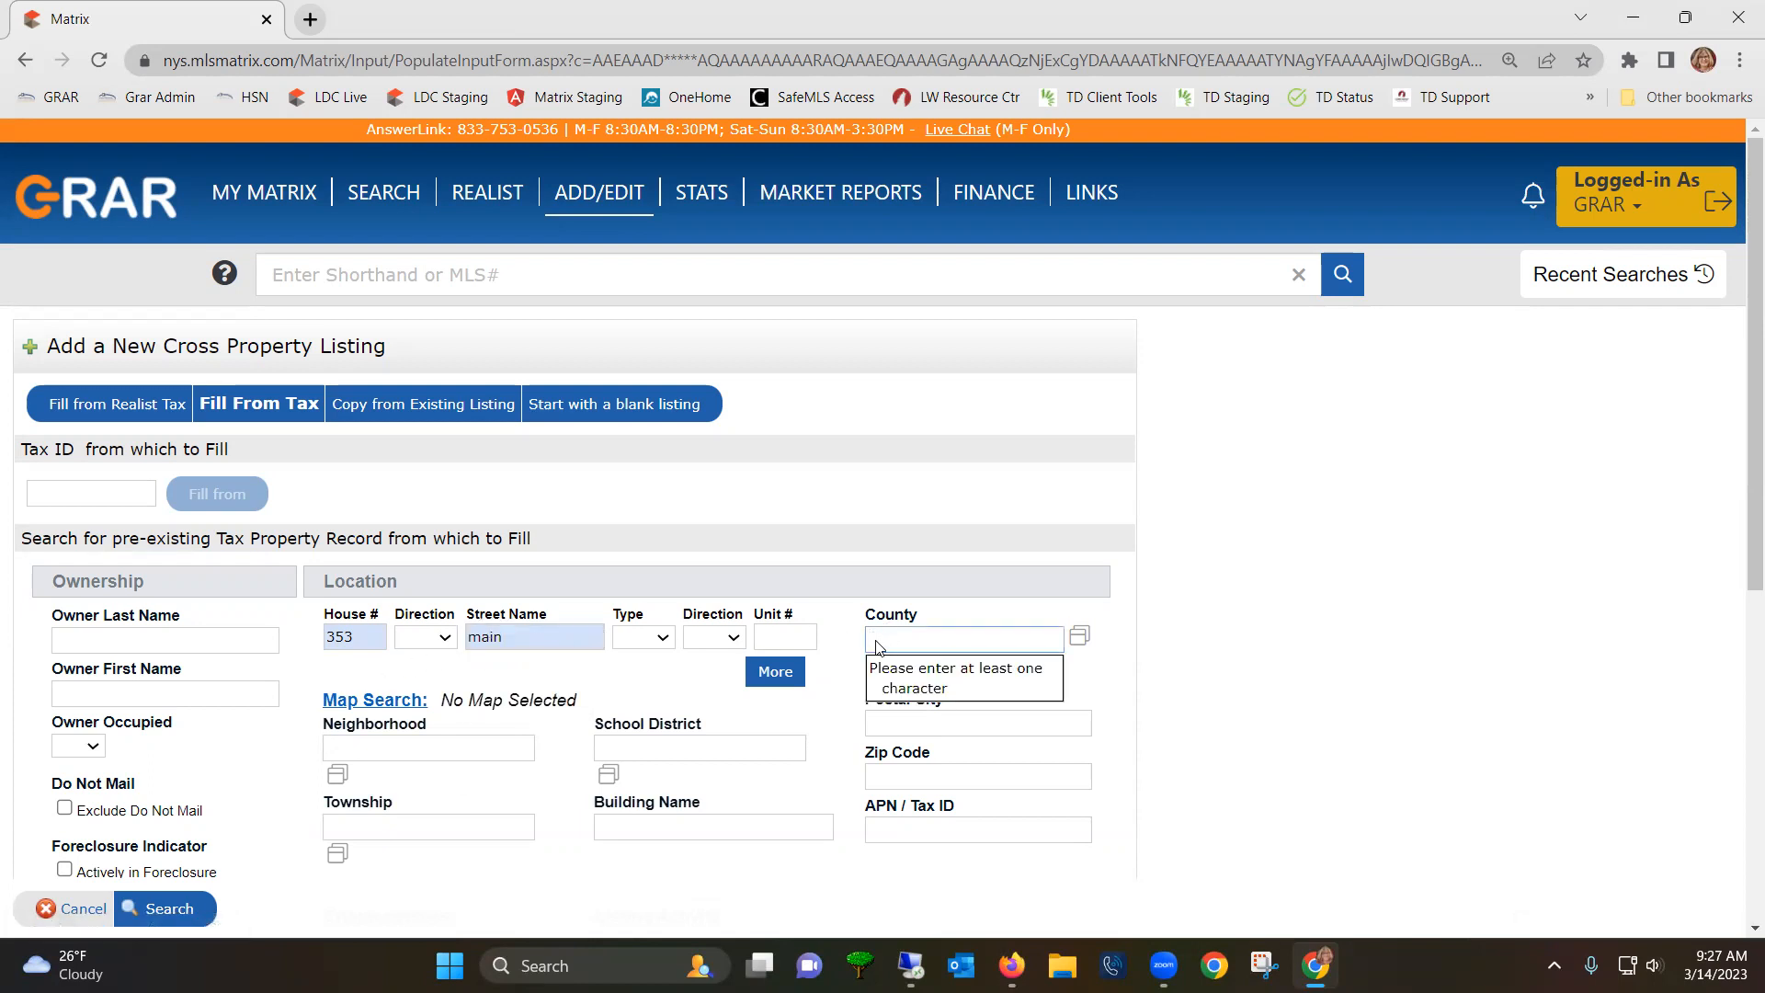
{"action": "type", "text": "ot"}
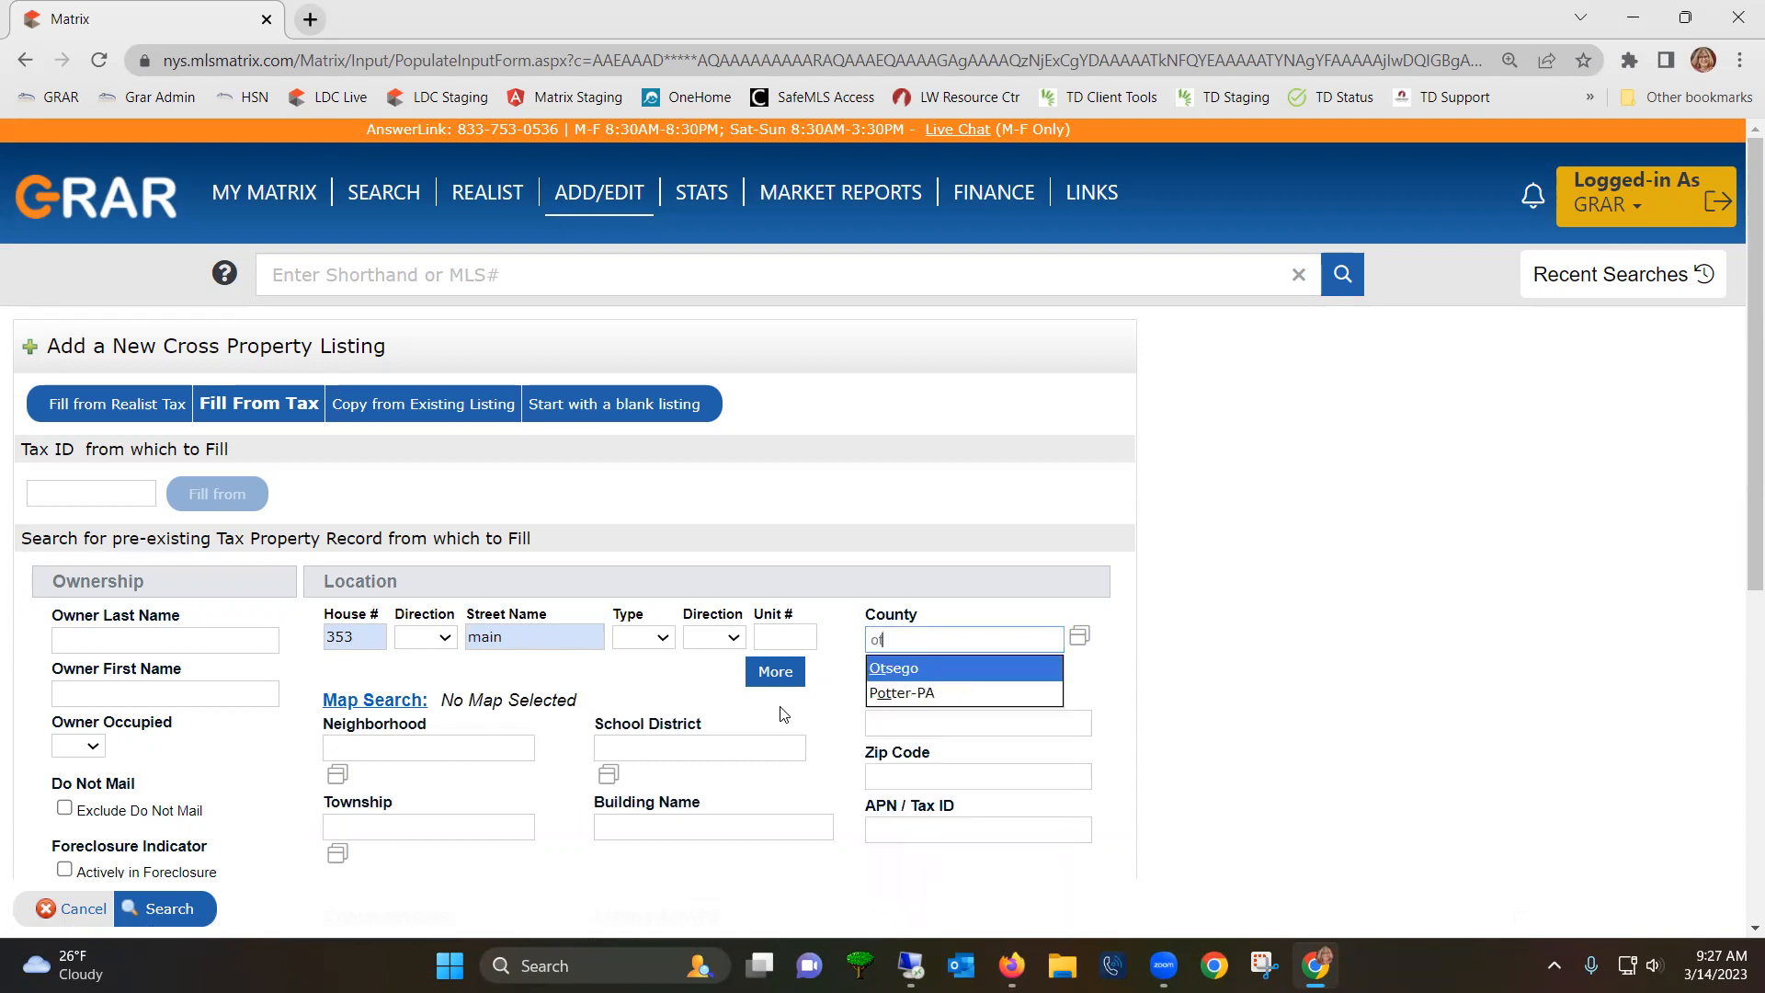
{"action": "left_click", "coordinate": [910, 667]}
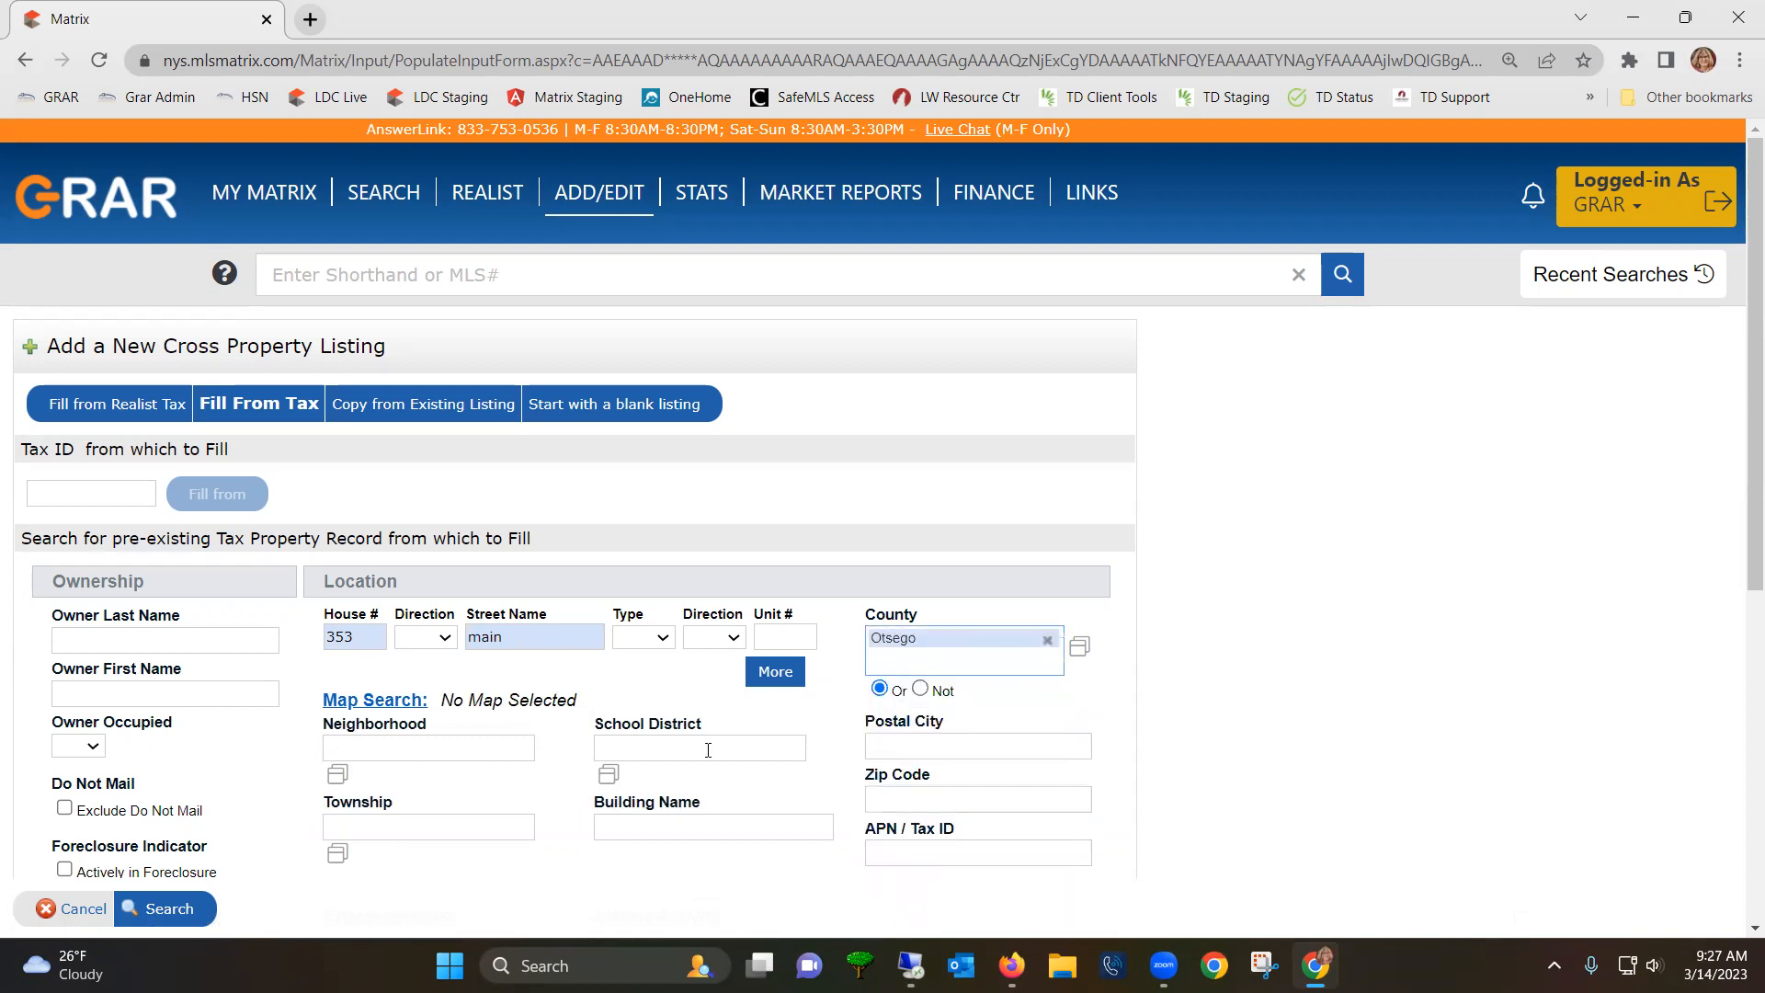
{"action": "left_click", "coordinate": [169, 912]}
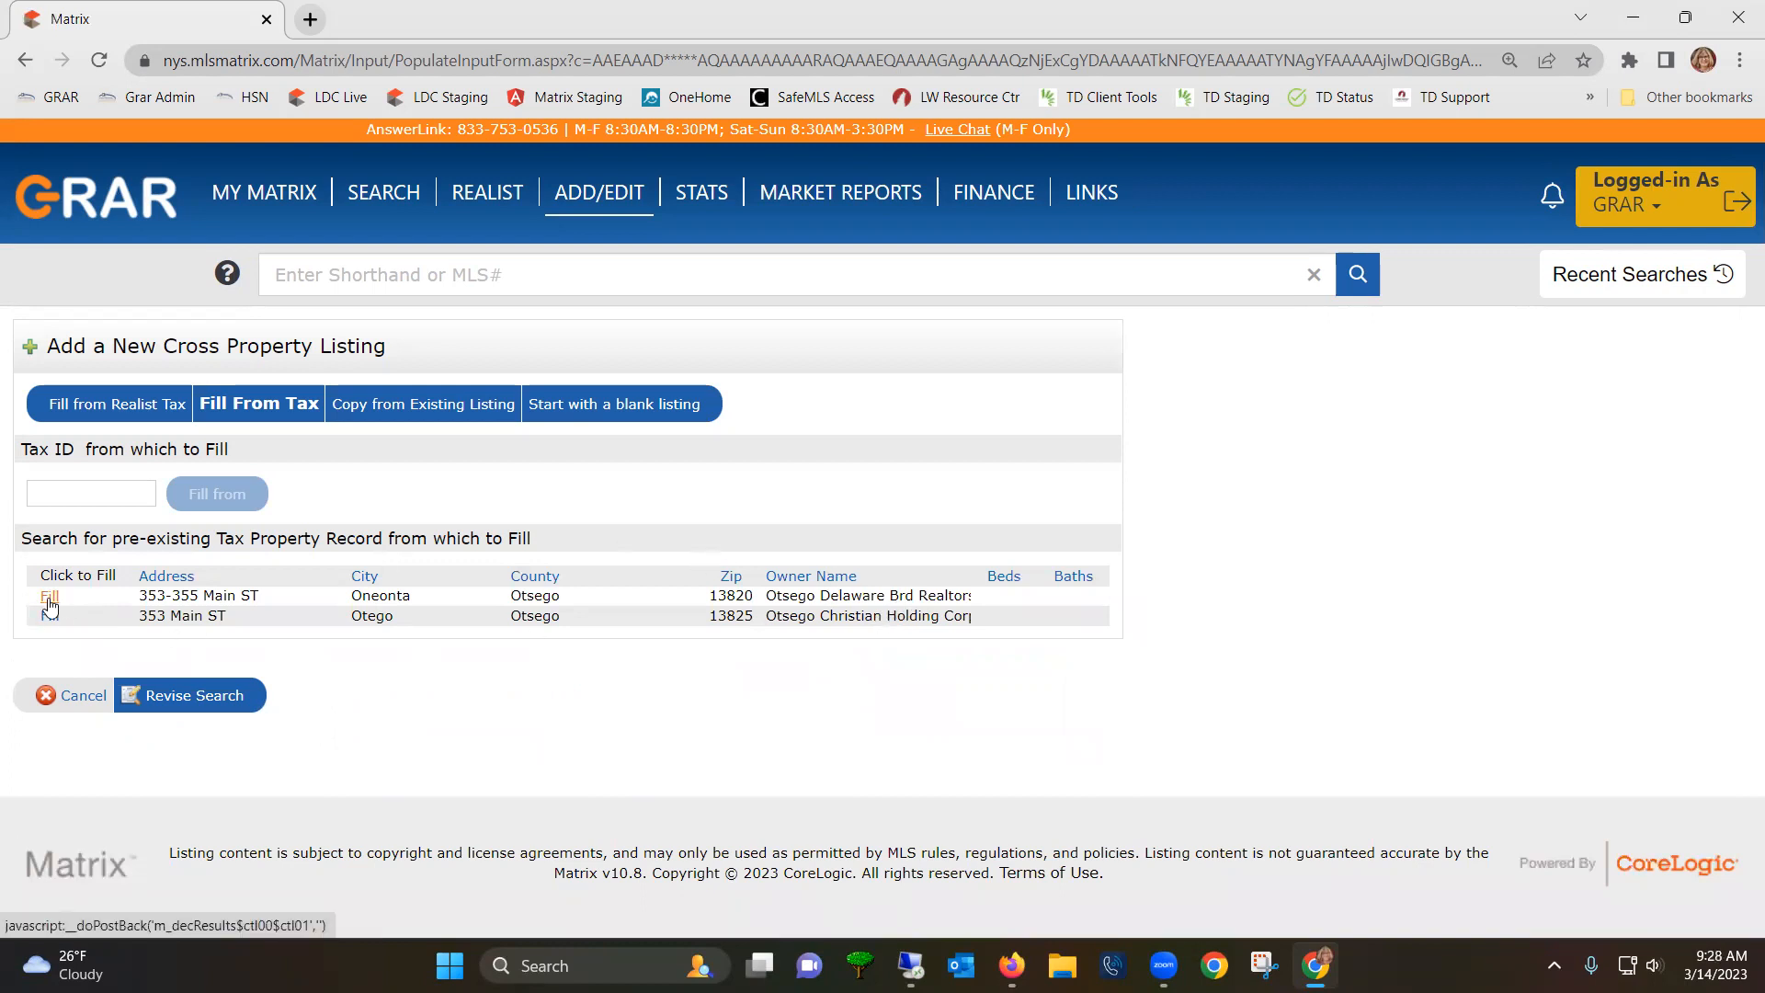
{"action": "left_click", "coordinate": [50, 598]}
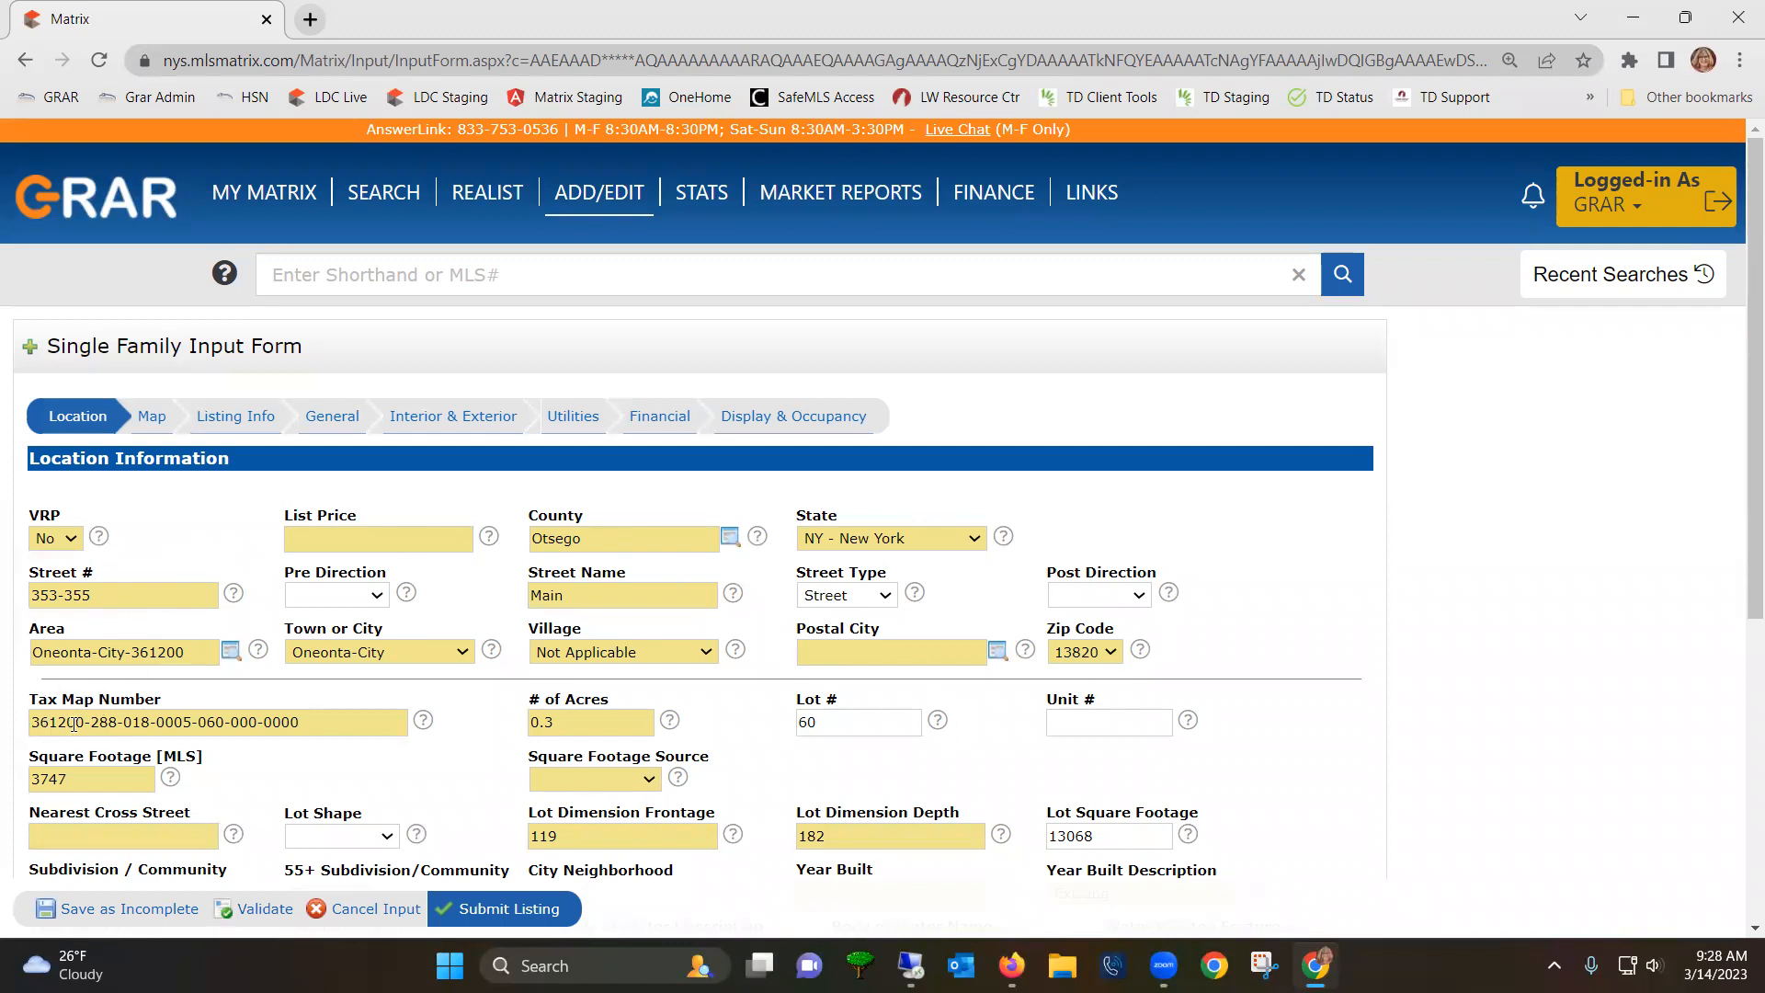
{"action": "left_click_drag", "start_coordinate": [89, 722], "coordinate": [5, 729]}
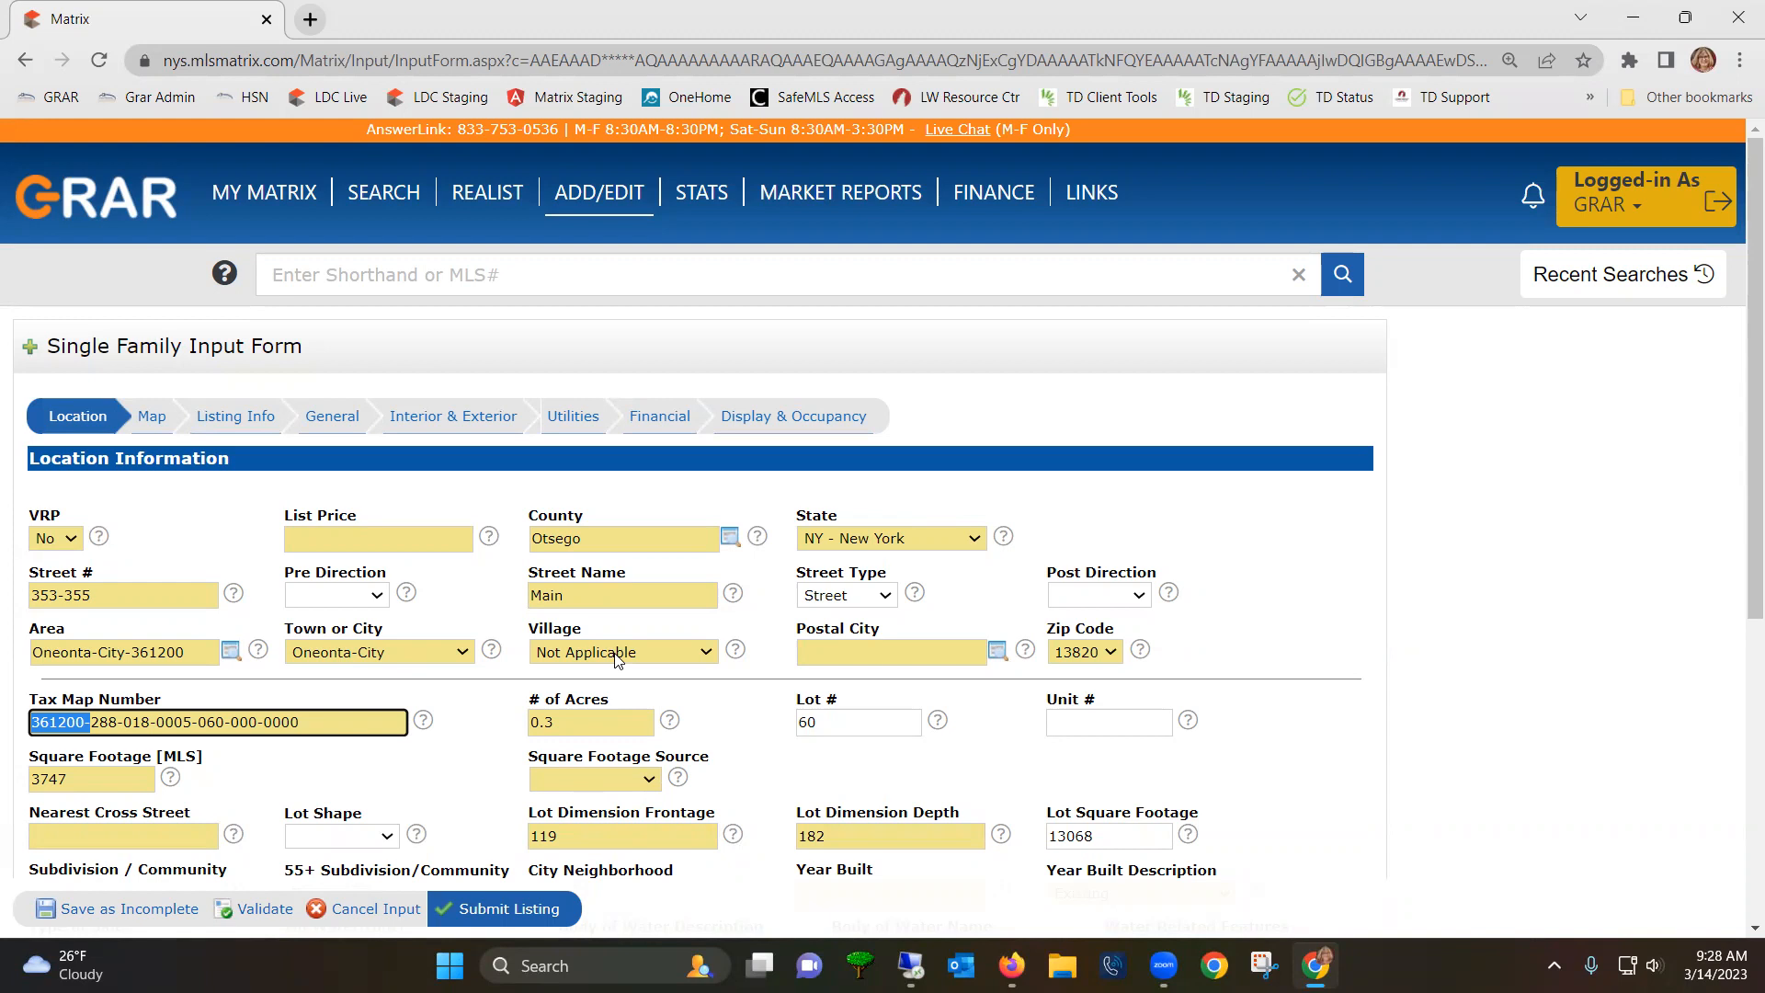
- Set the postal city to Oneonta
{"action": "left_click", "coordinate": [837, 648]}
{"action": "type", "text": "on"}
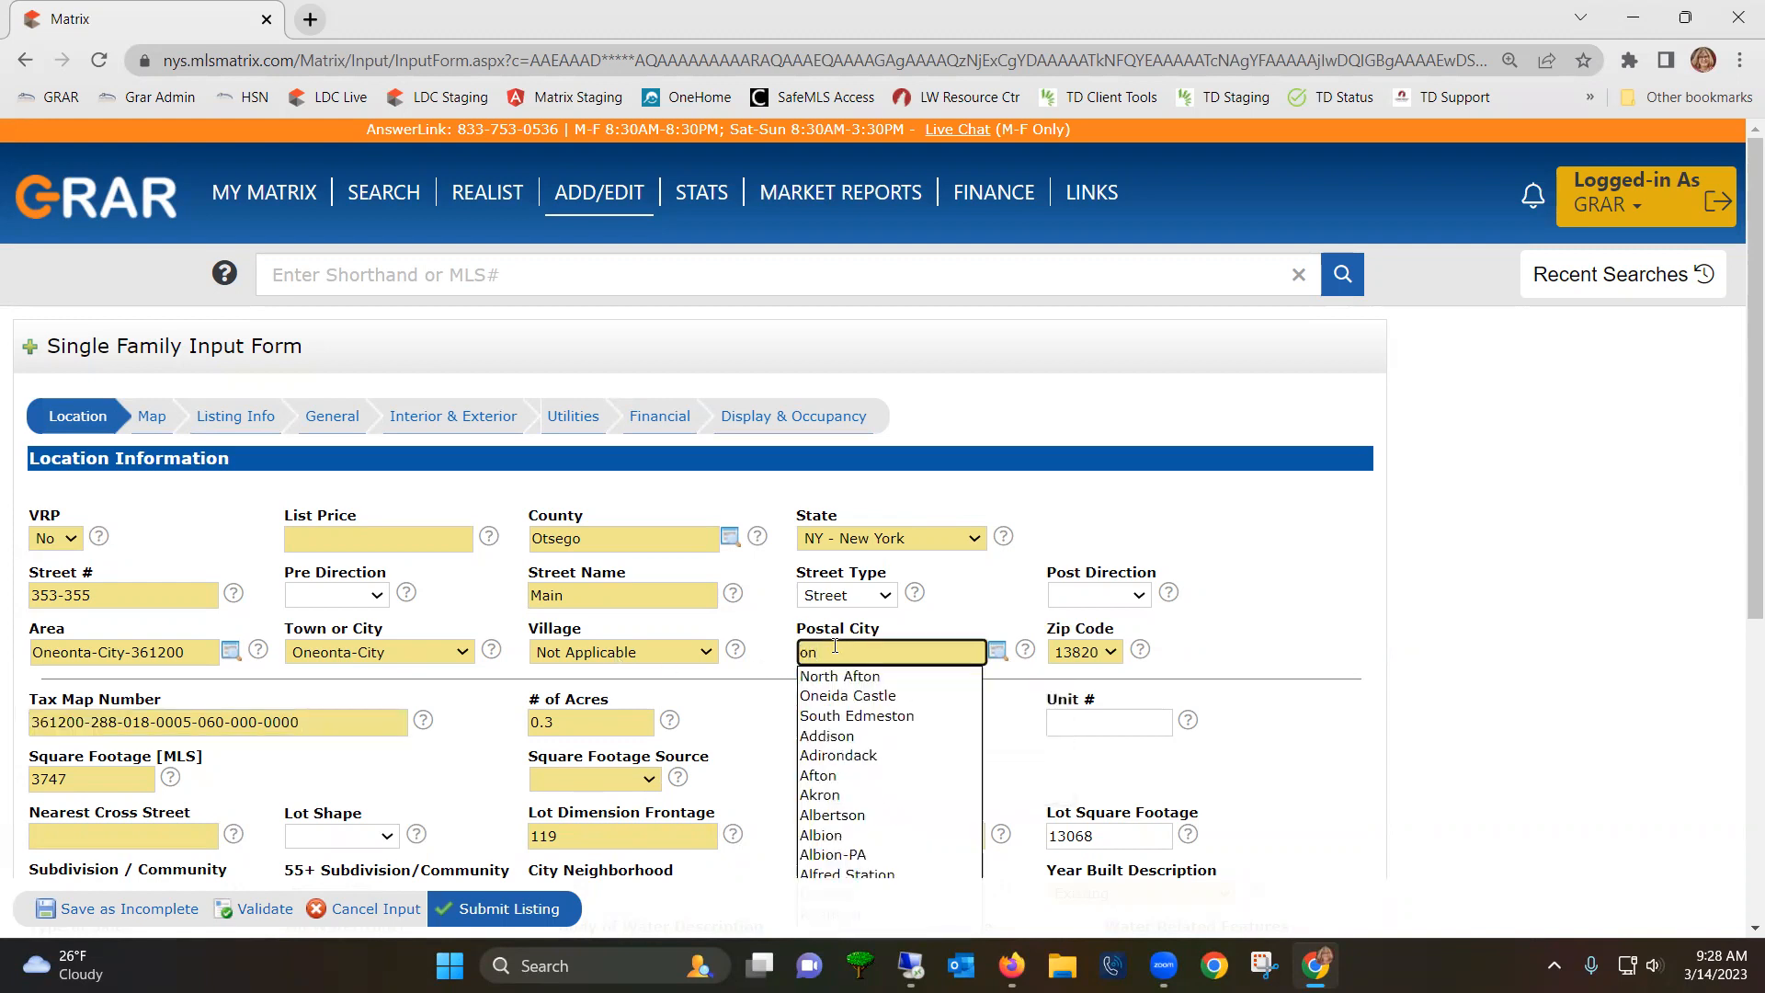
{"action": "type", "text": "e"}
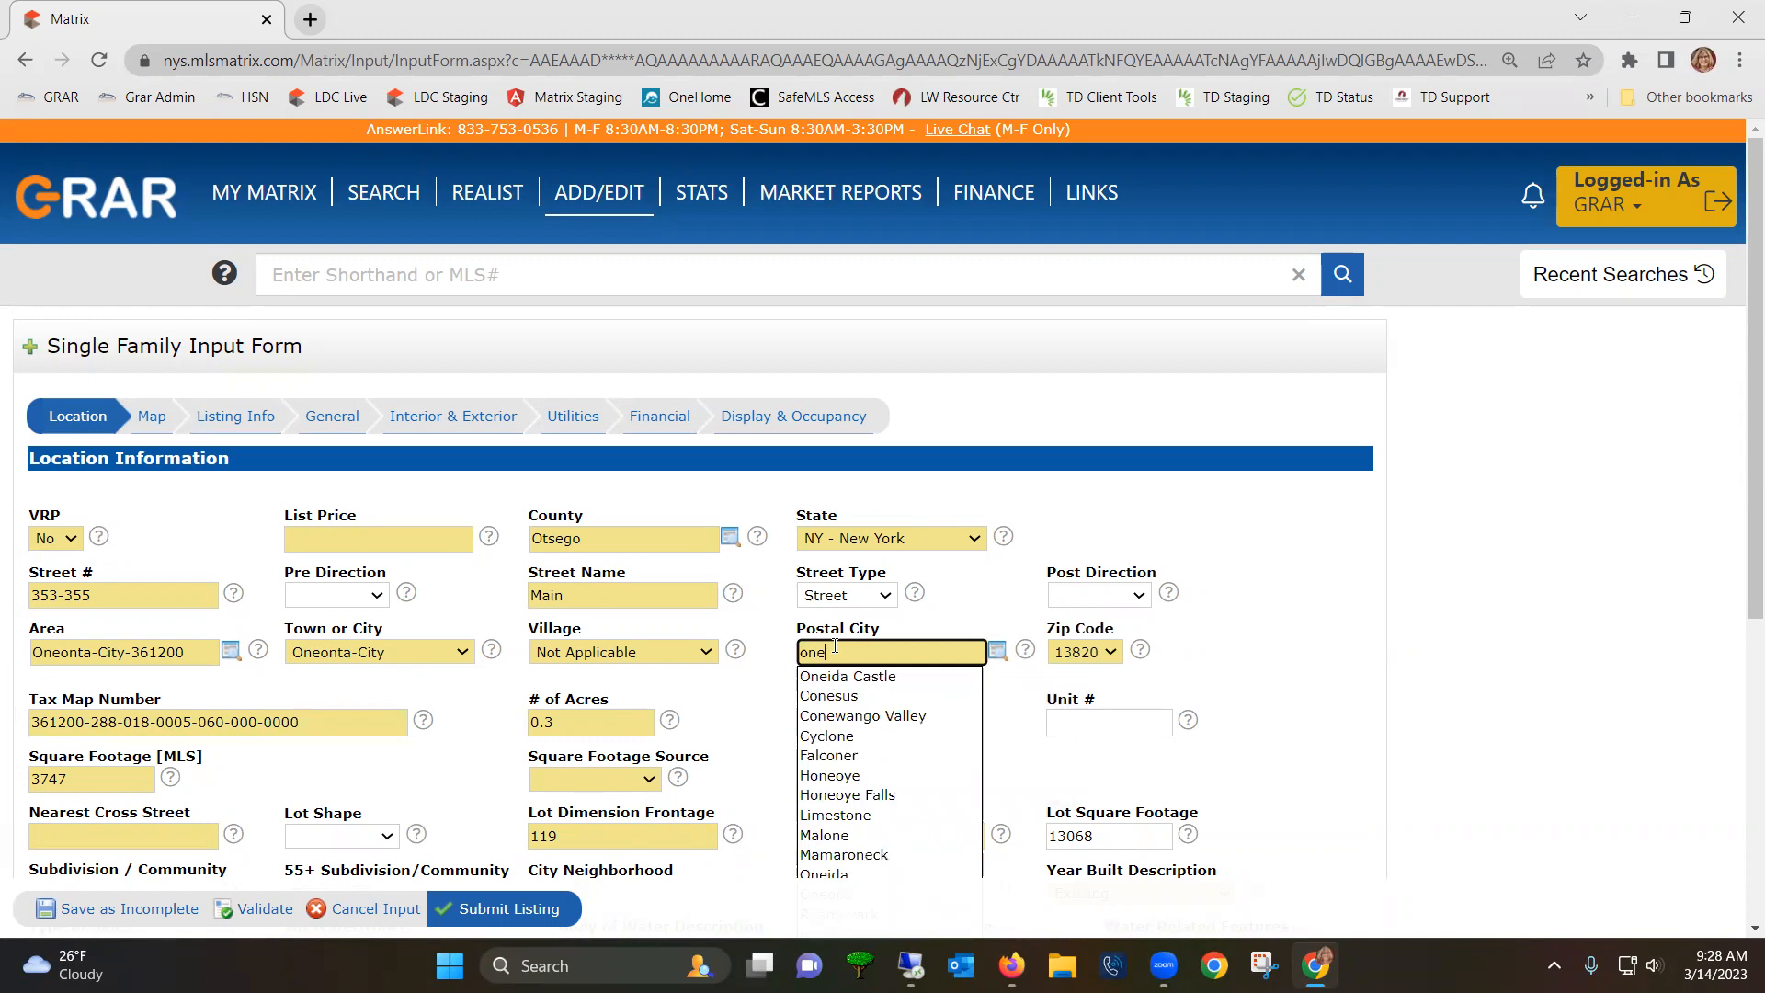
{"action": "type", "text": "on"}
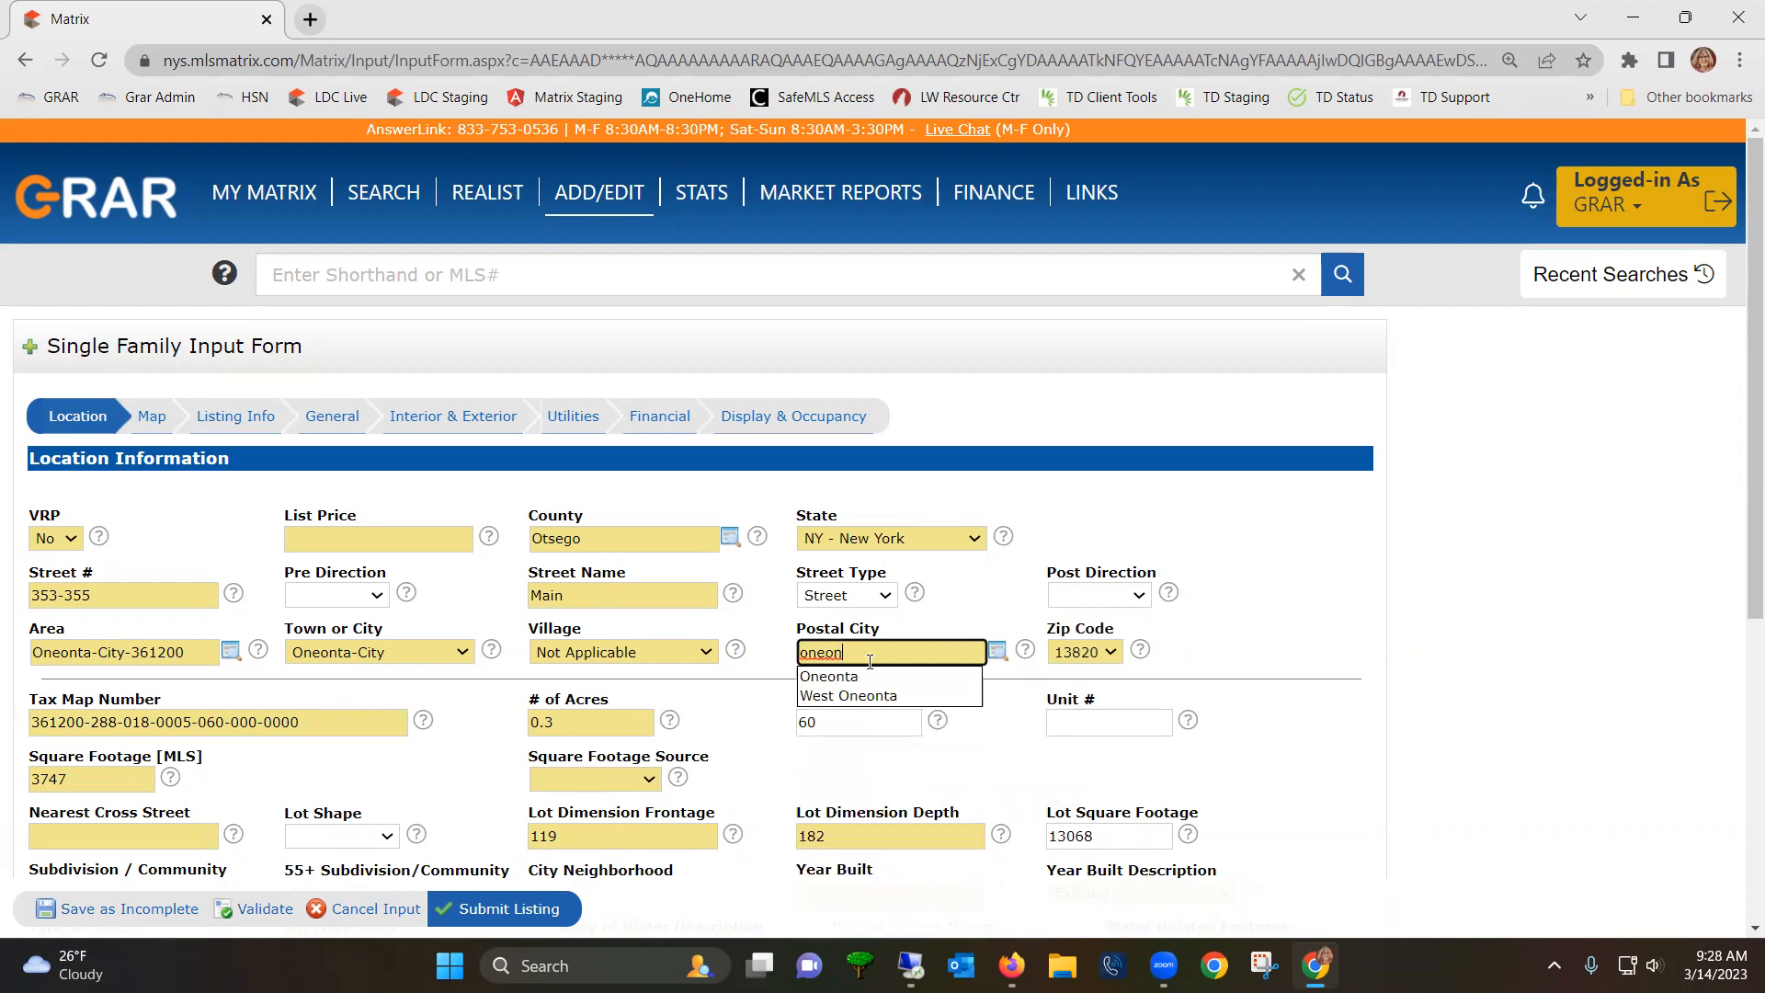
{"action": "left_click", "coordinate": [838, 679]}
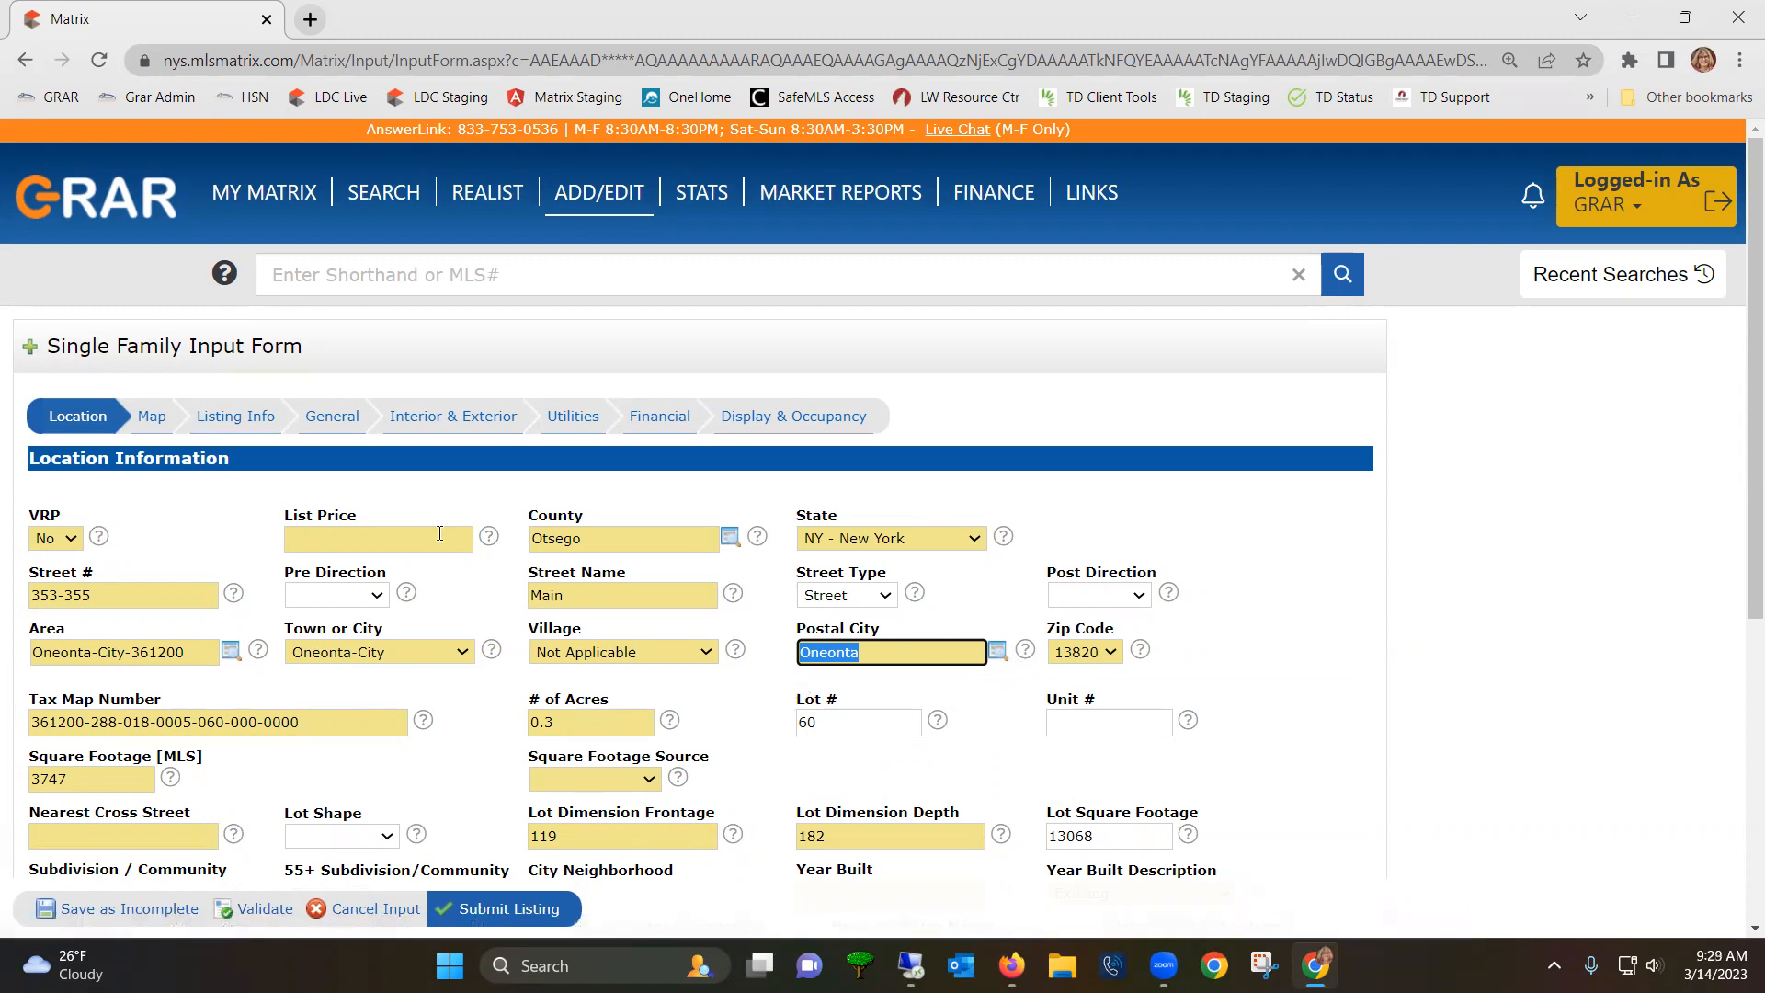
- Enter a list price of 189000 and advance through the location fields to Nearest Cross Street
{"action": "left_click", "coordinate": [441, 533]}
{"action": "type", "text": "189000"}
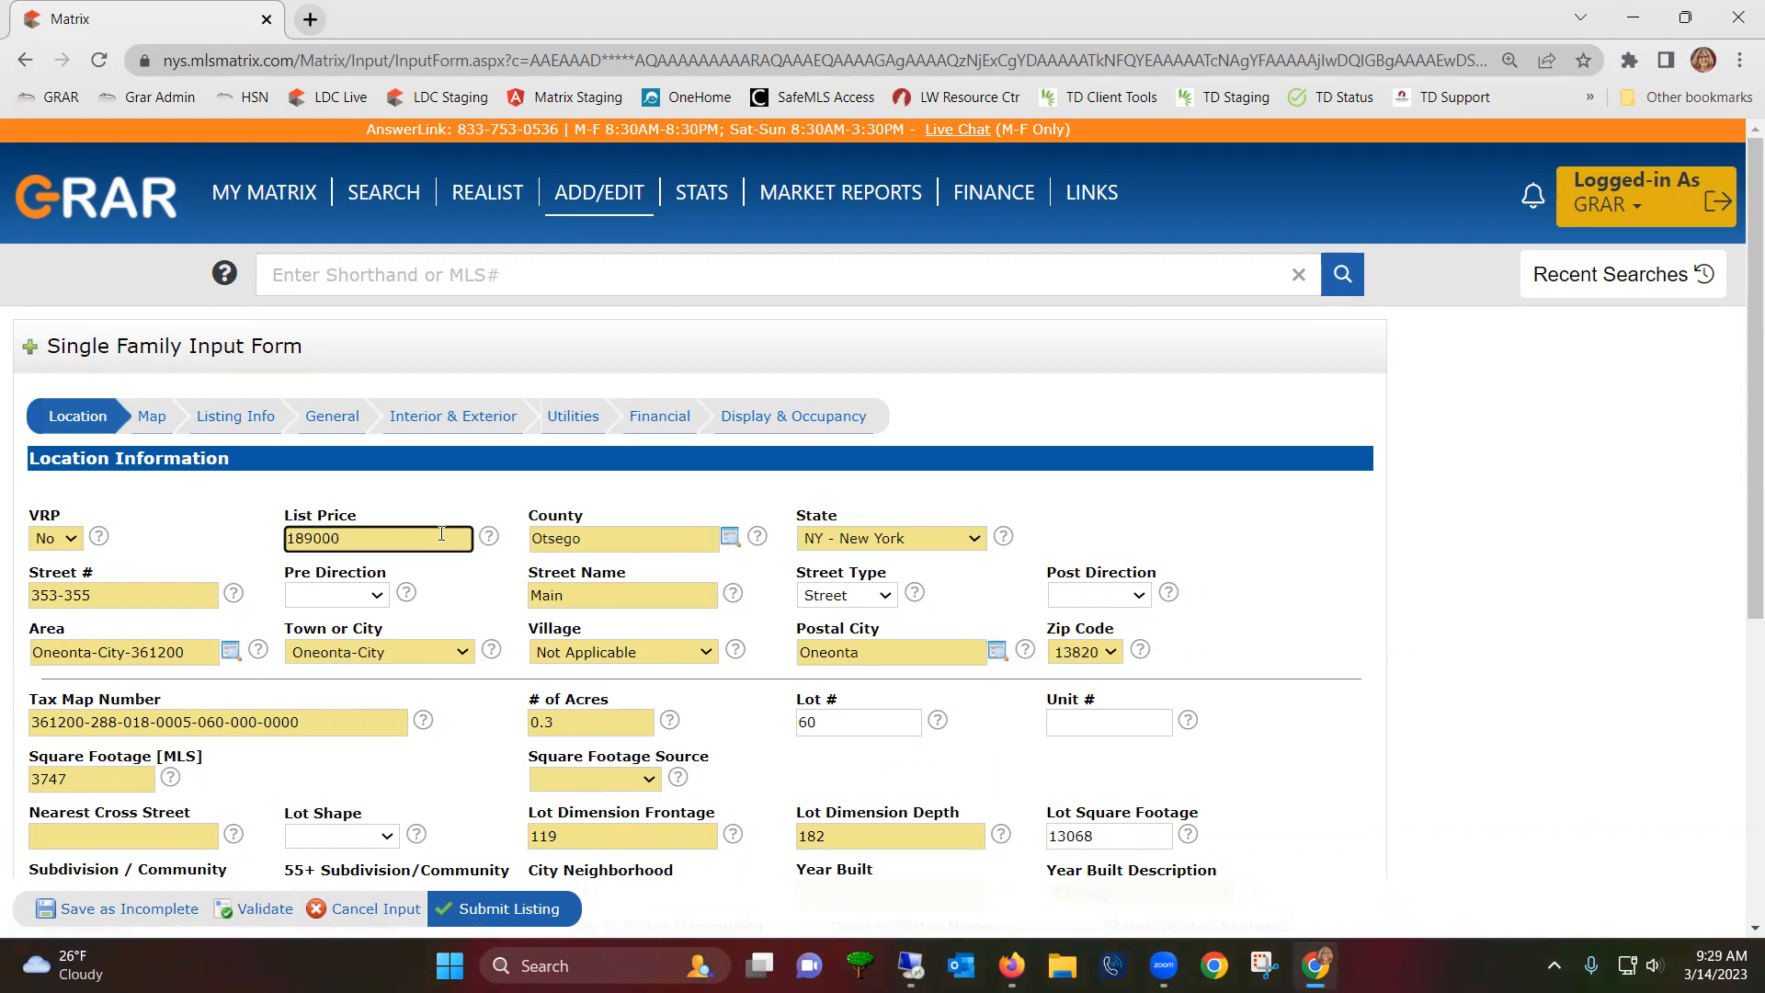
{"action": "key", "text": "Tab"}
{"action": "key", "text": "Tab"}
{"action": "key", "text": "Tab"}
{"action": "key", "text": "Tab"}
{"action": "key", "text": "Tab"}
{"action": "key", "text": "Tab"}
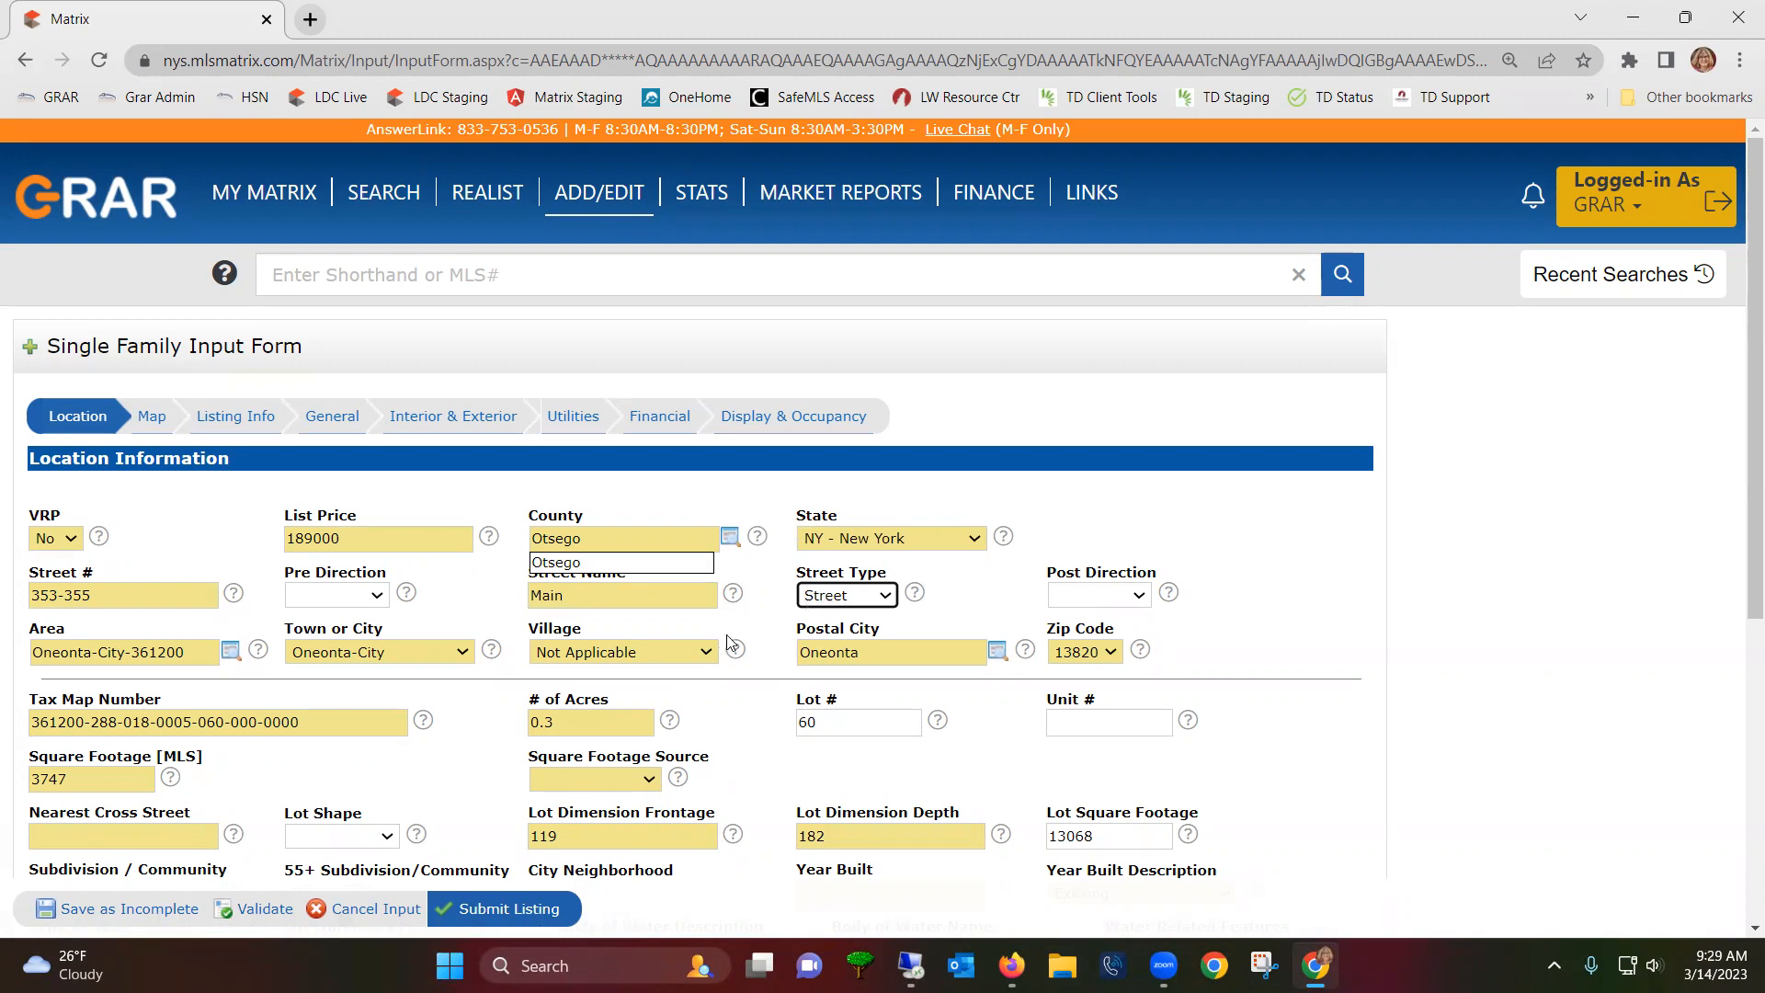
{"action": "key", "text": "Tab"}
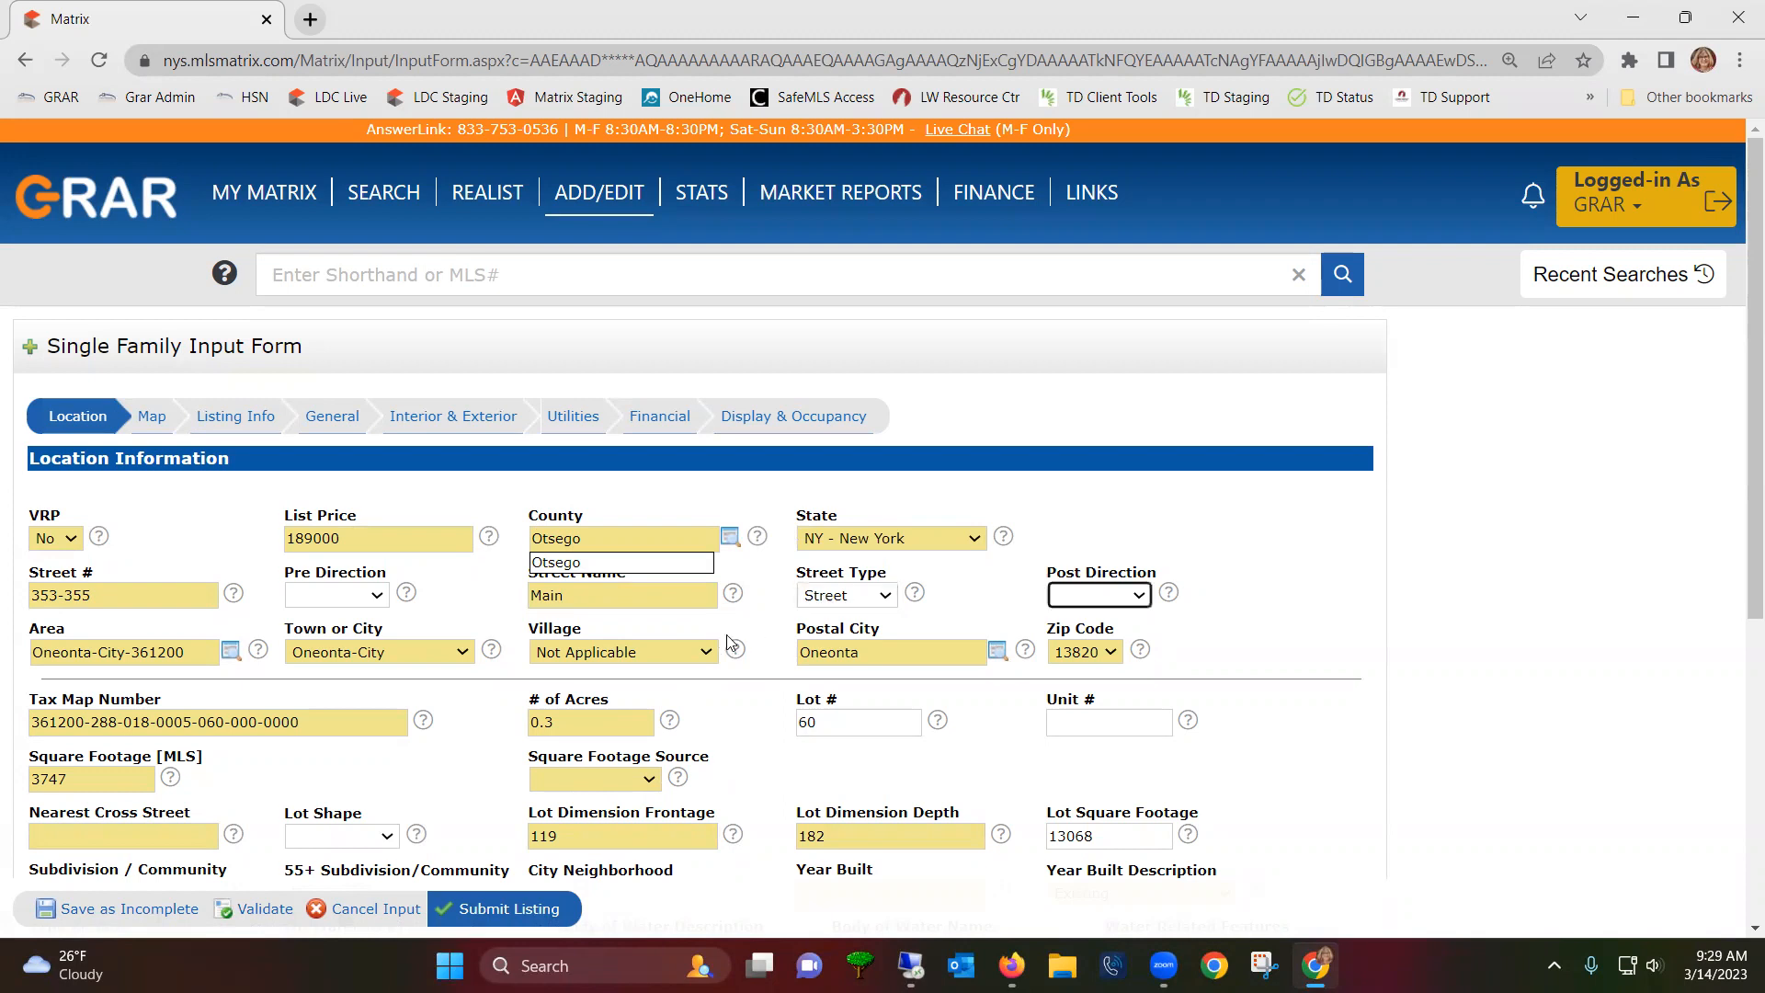
{"action": "key", "text": "Tab"}
{"action": "key", "text": "Tab"}
{"action": "left_click", "coordinate": [131, 826]}
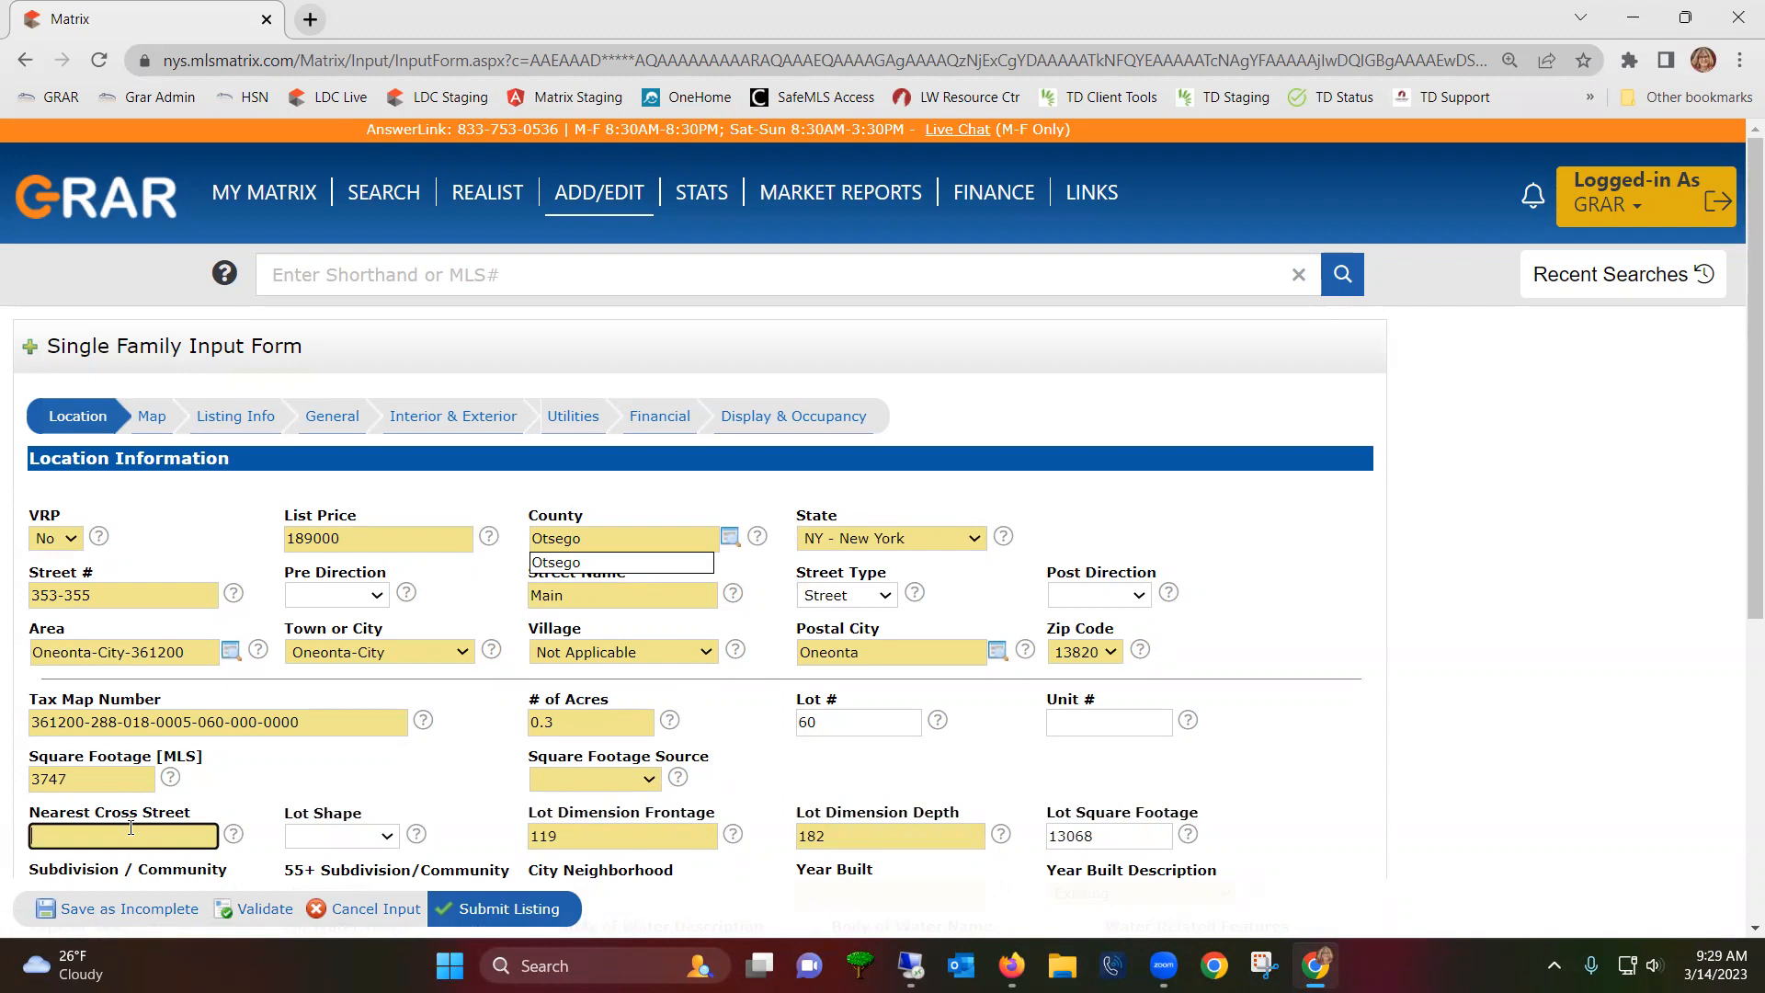
- Enter Spruce St as the nearest cross street and move to the lot depth field
{"action": "type", "text": "Spruce St"}
{"action": "scroll", "coordinate": [644, 689], "scroll_direction": "down", "scroll_amount": 1}
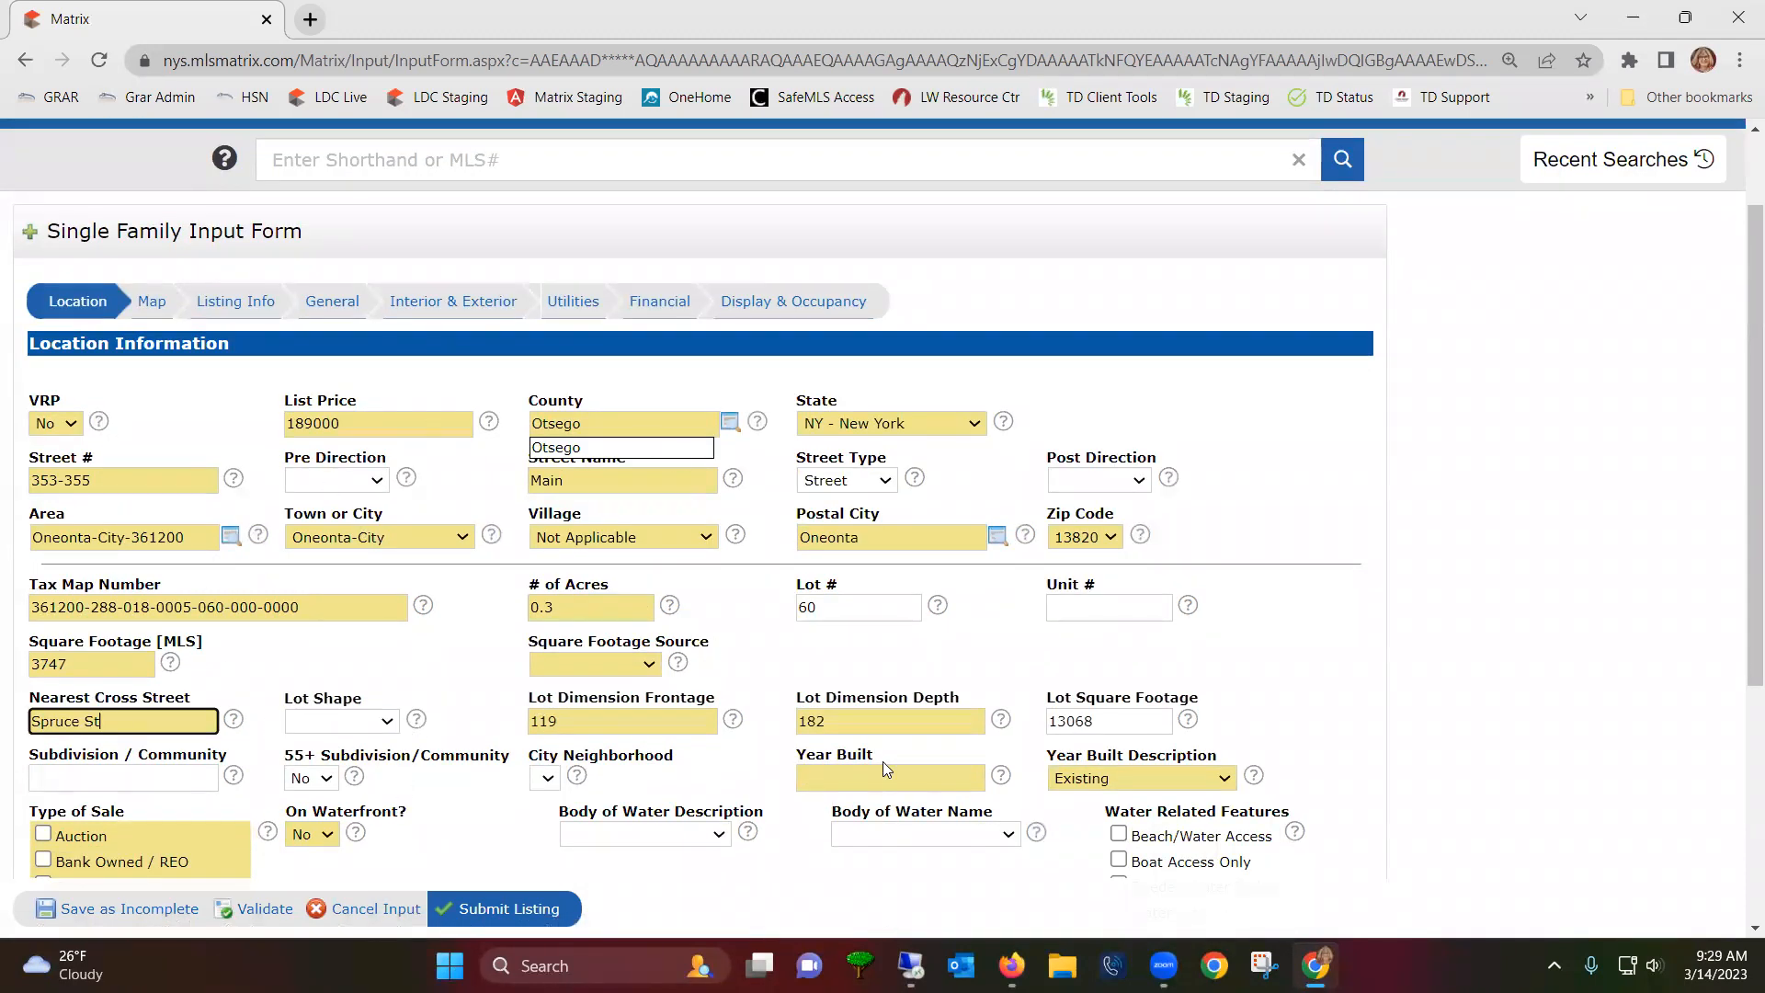
{"action": "left_click", "coordinate": [837, 721]}
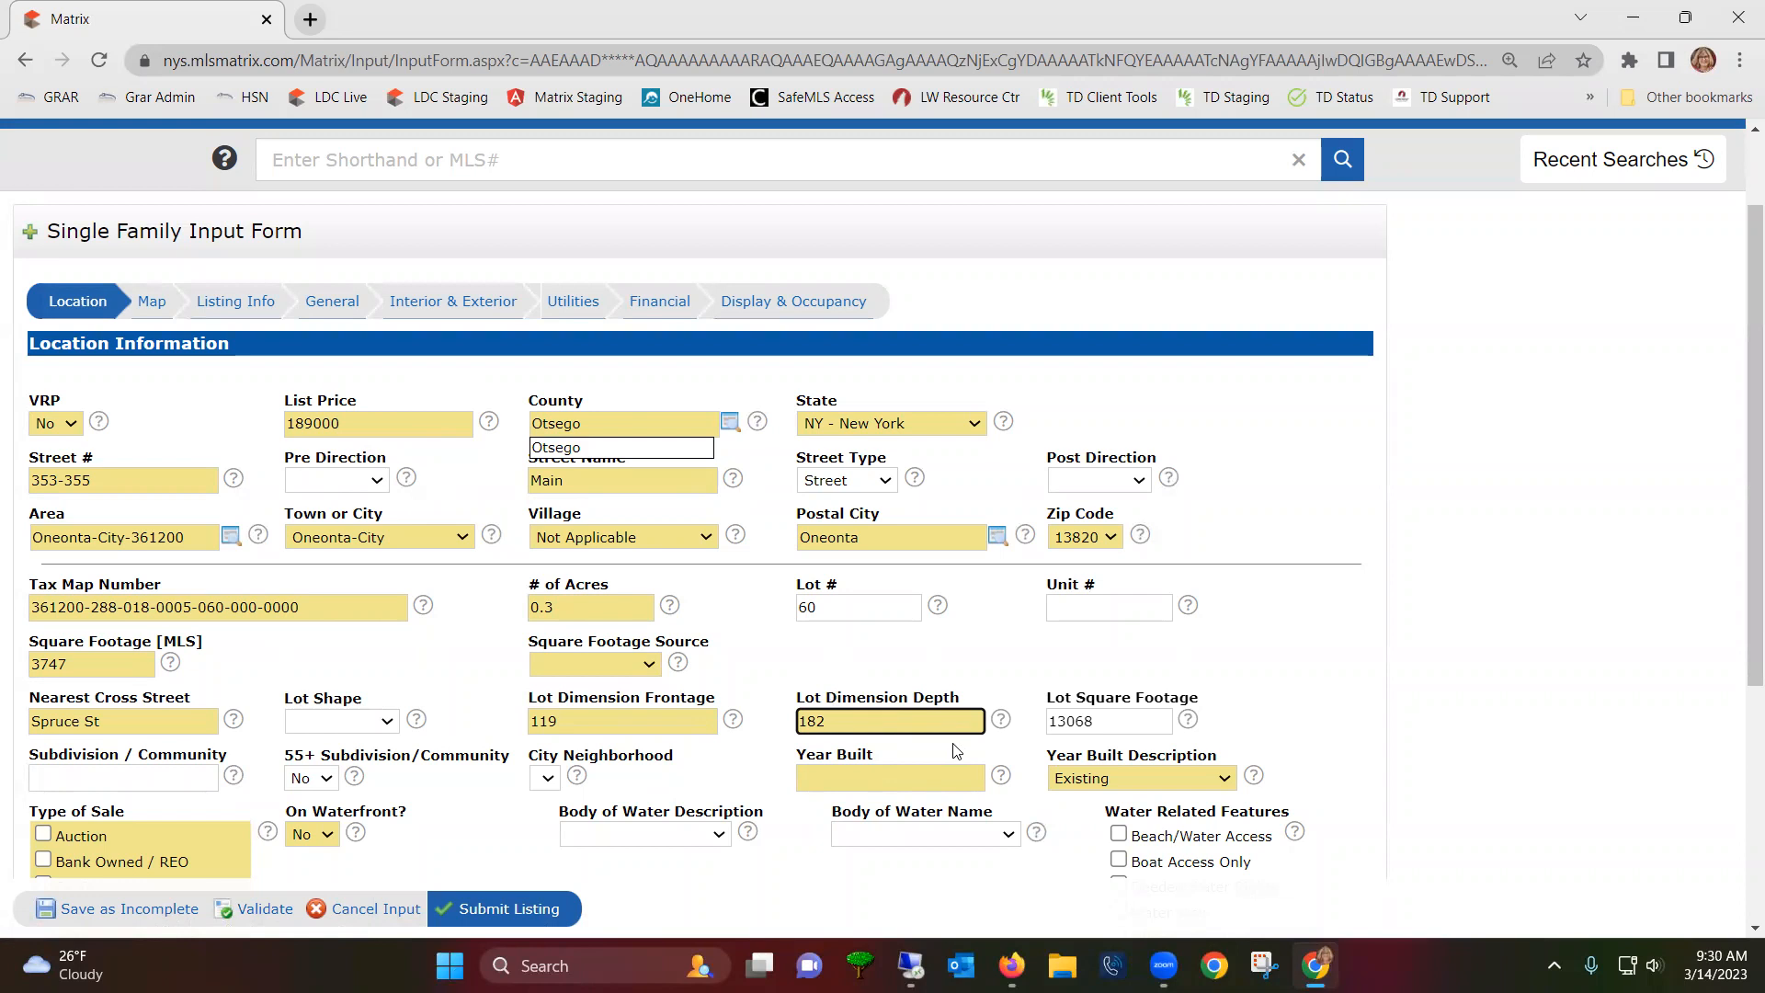
- Set Year Built to 1900 and mark the Type of Sale as Normal
{"action": "left_click", "coordinate": [839, 784]}
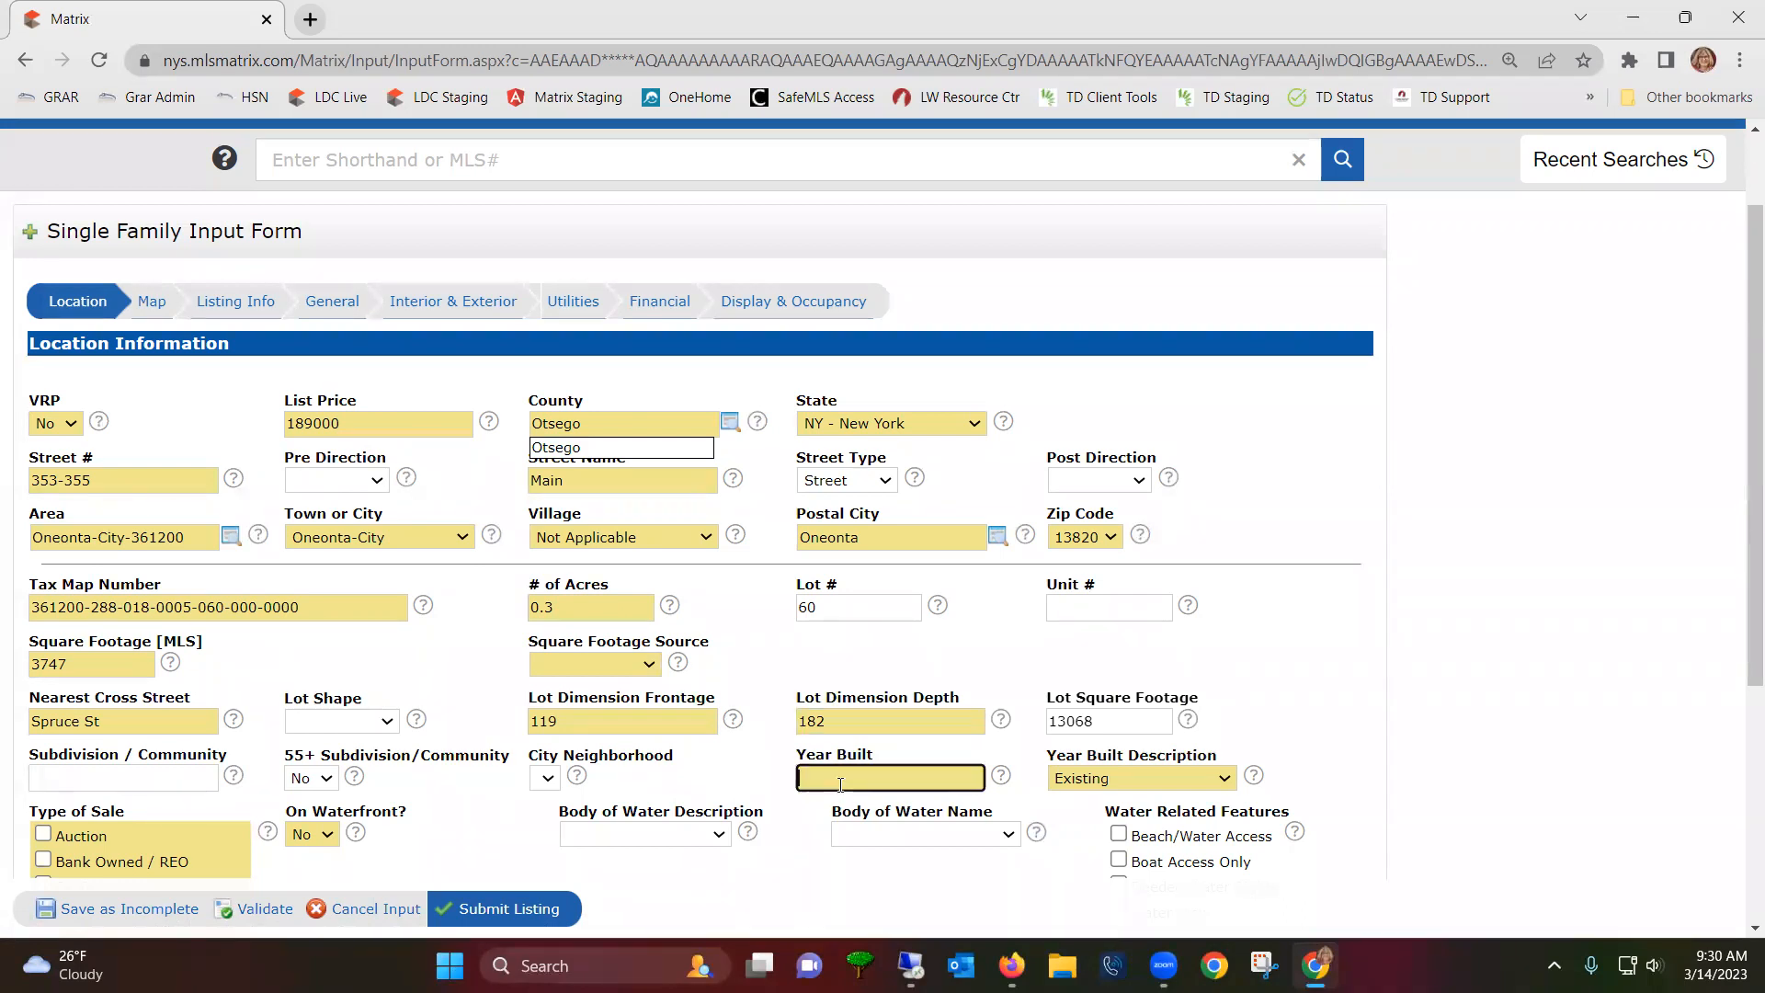
{"action": "type", "text": "1900"}
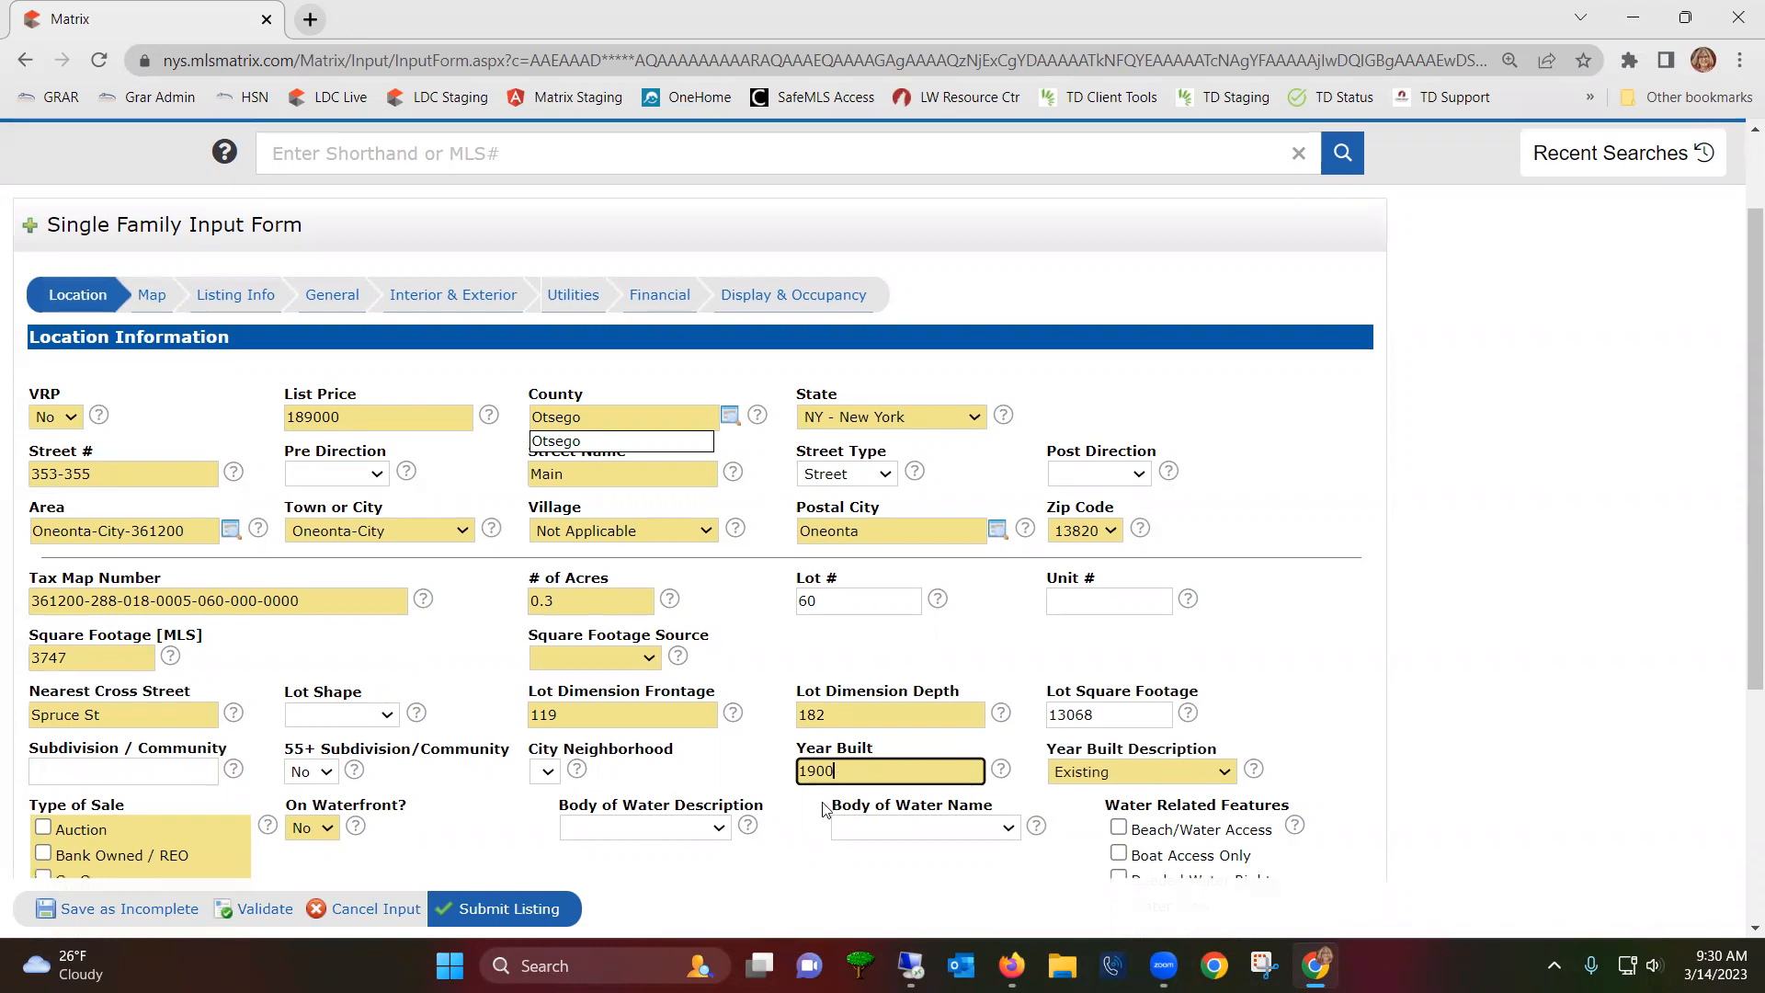
{"action": "scroll", "coordinate": [234, 792], "scroll_direction": "down", "scroll_amount": 1}
{"action": "scroll", "coordinate": [183, 741], "scroll_direction": "down", "scroll_amount": 2}
{"action": "left_click", "coordinate": [43, 616]}
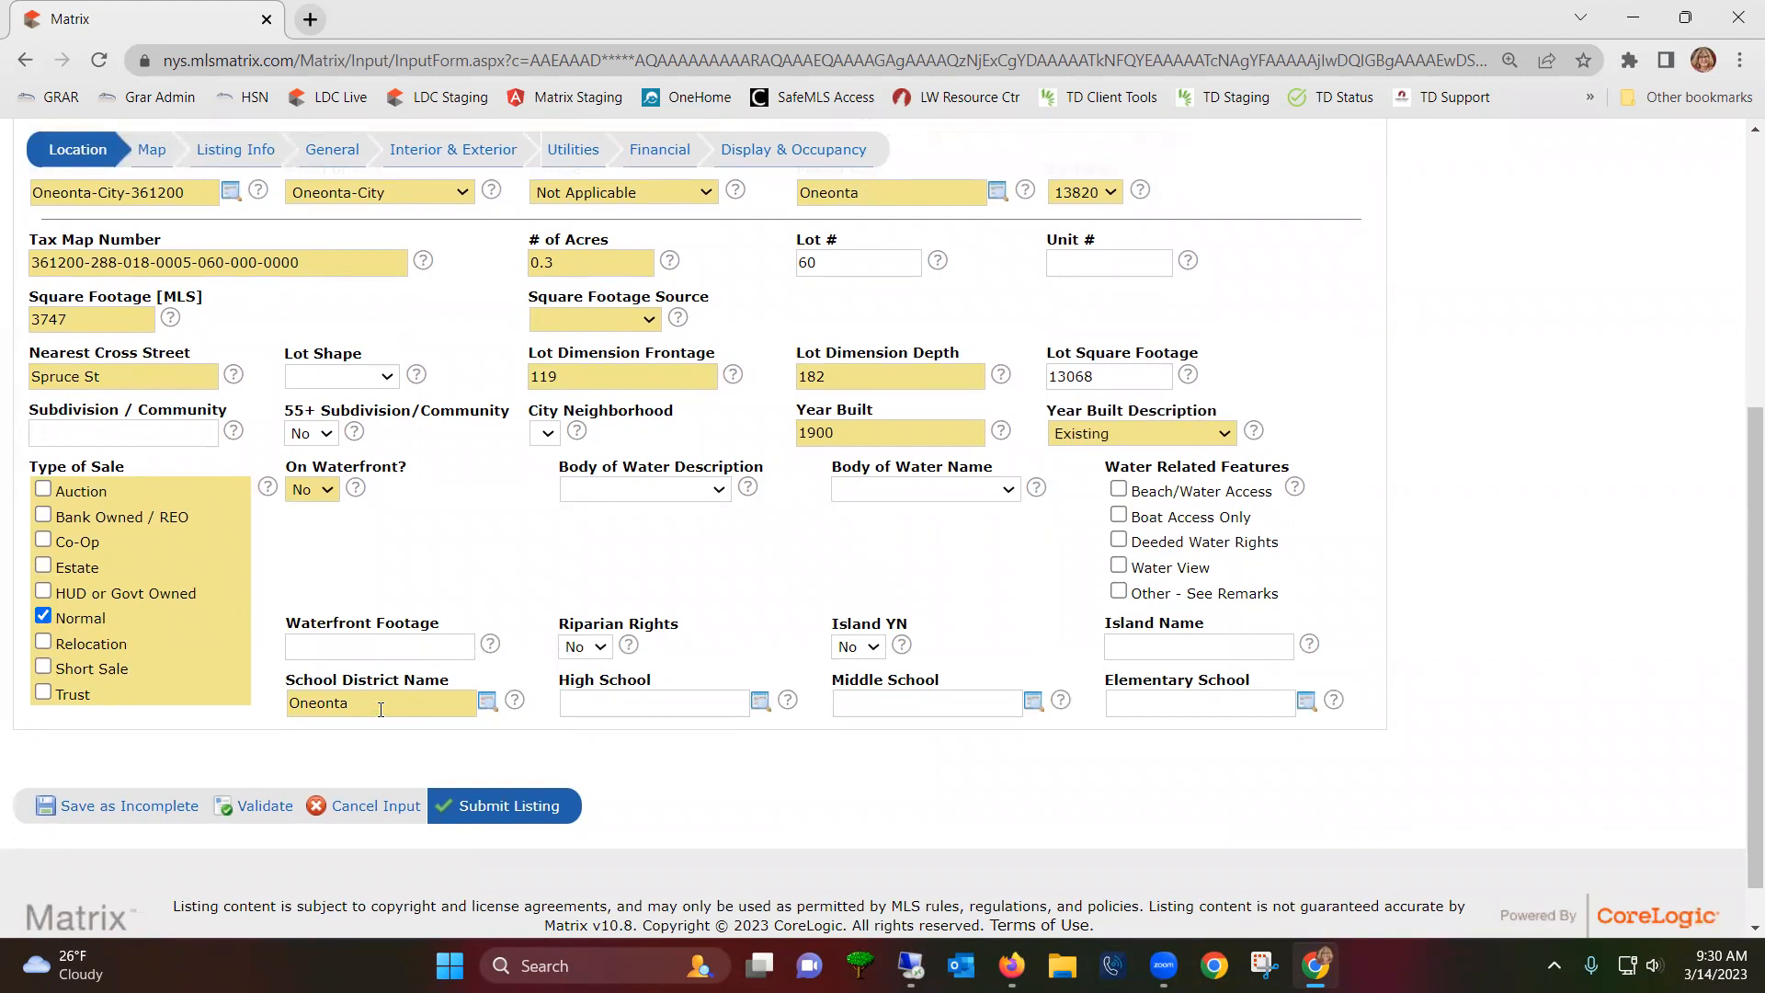
{"action": "left_click", "coordinate": [486, 704]}
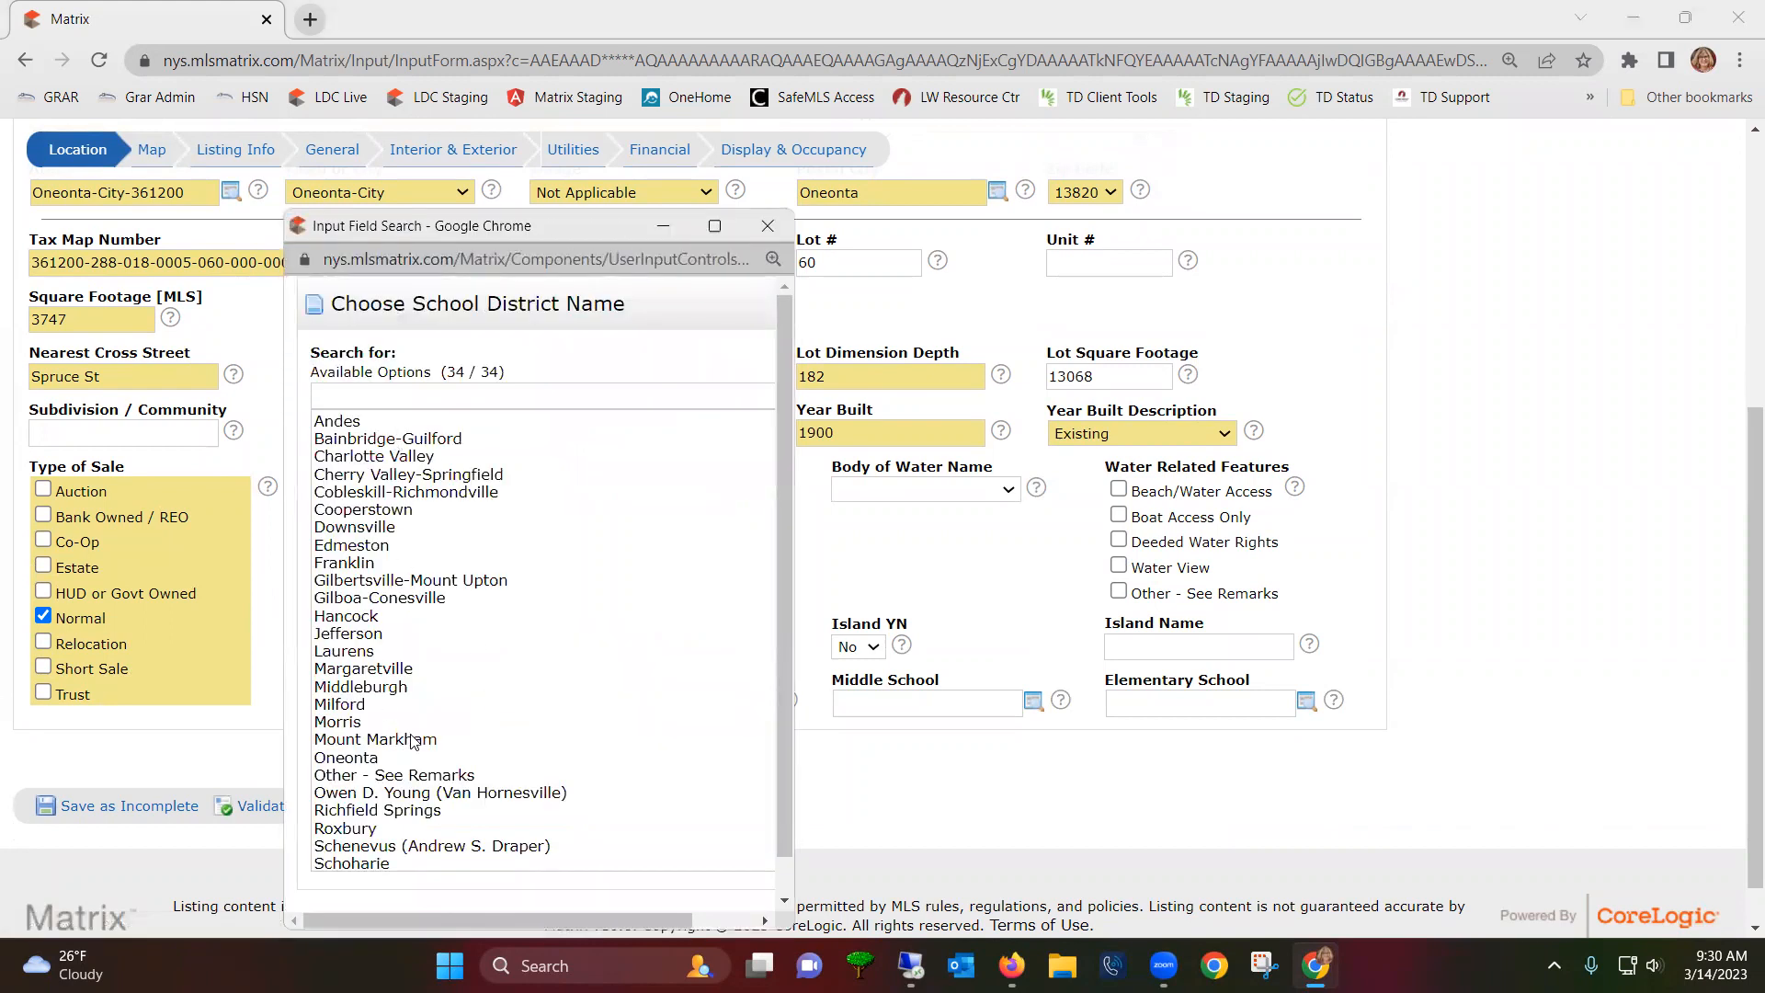
{"action": "scroll", "coordinate": [400, 741], "scroll_direction": "down", "scroll_amount": 2}
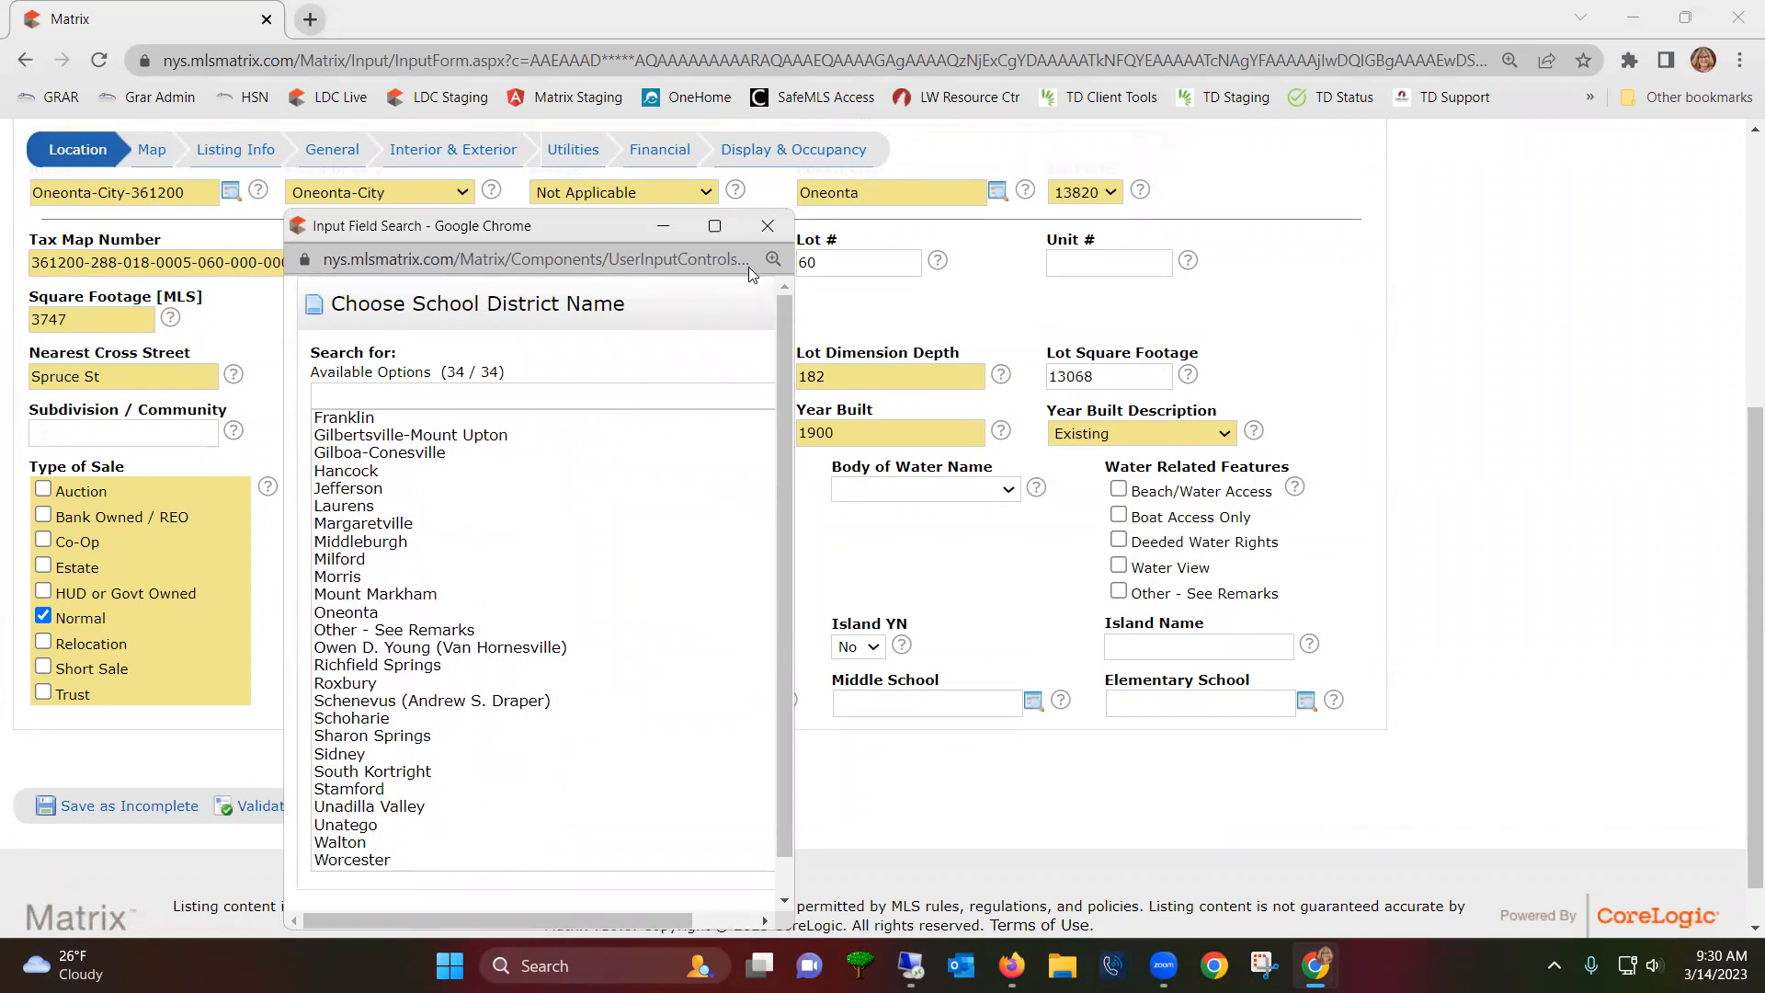
{"action": "left_click", "coordinate": [765, 227]}
{"action": "scroll", "coordinate": [596, 276], "scroll_direction": "up", "scroll_amount": 4}
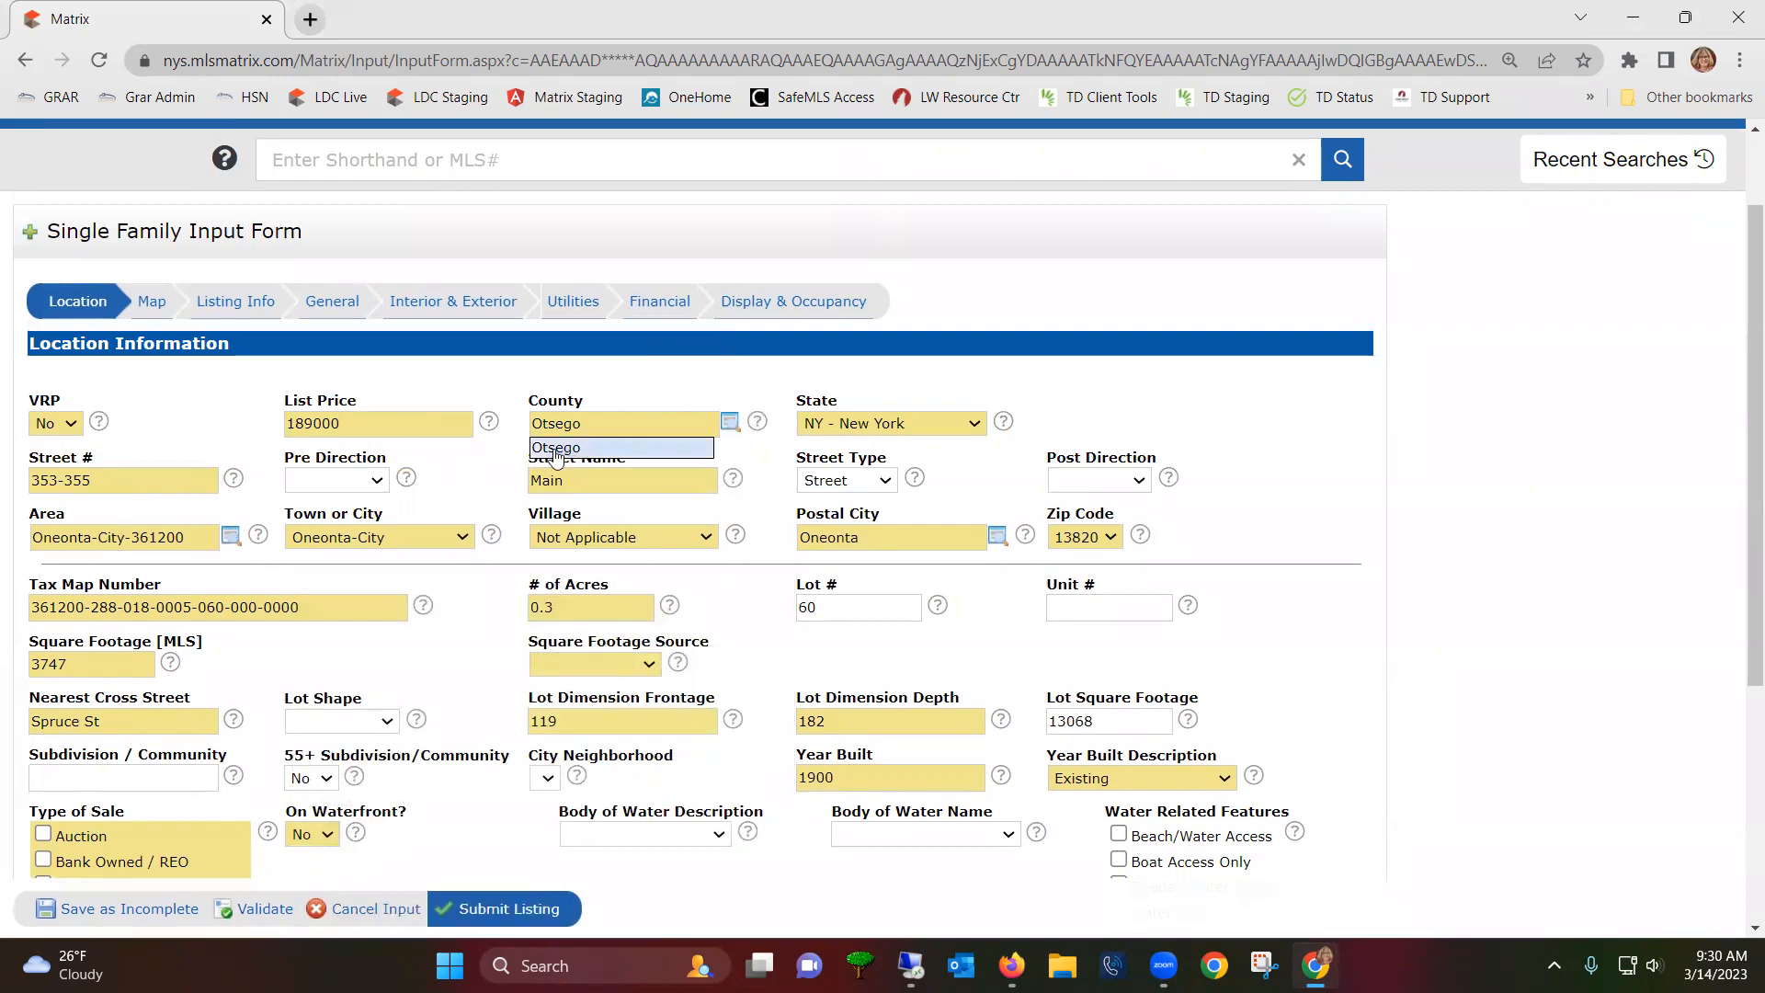
{"action": "left_click", "coordinate": [230, 543]}
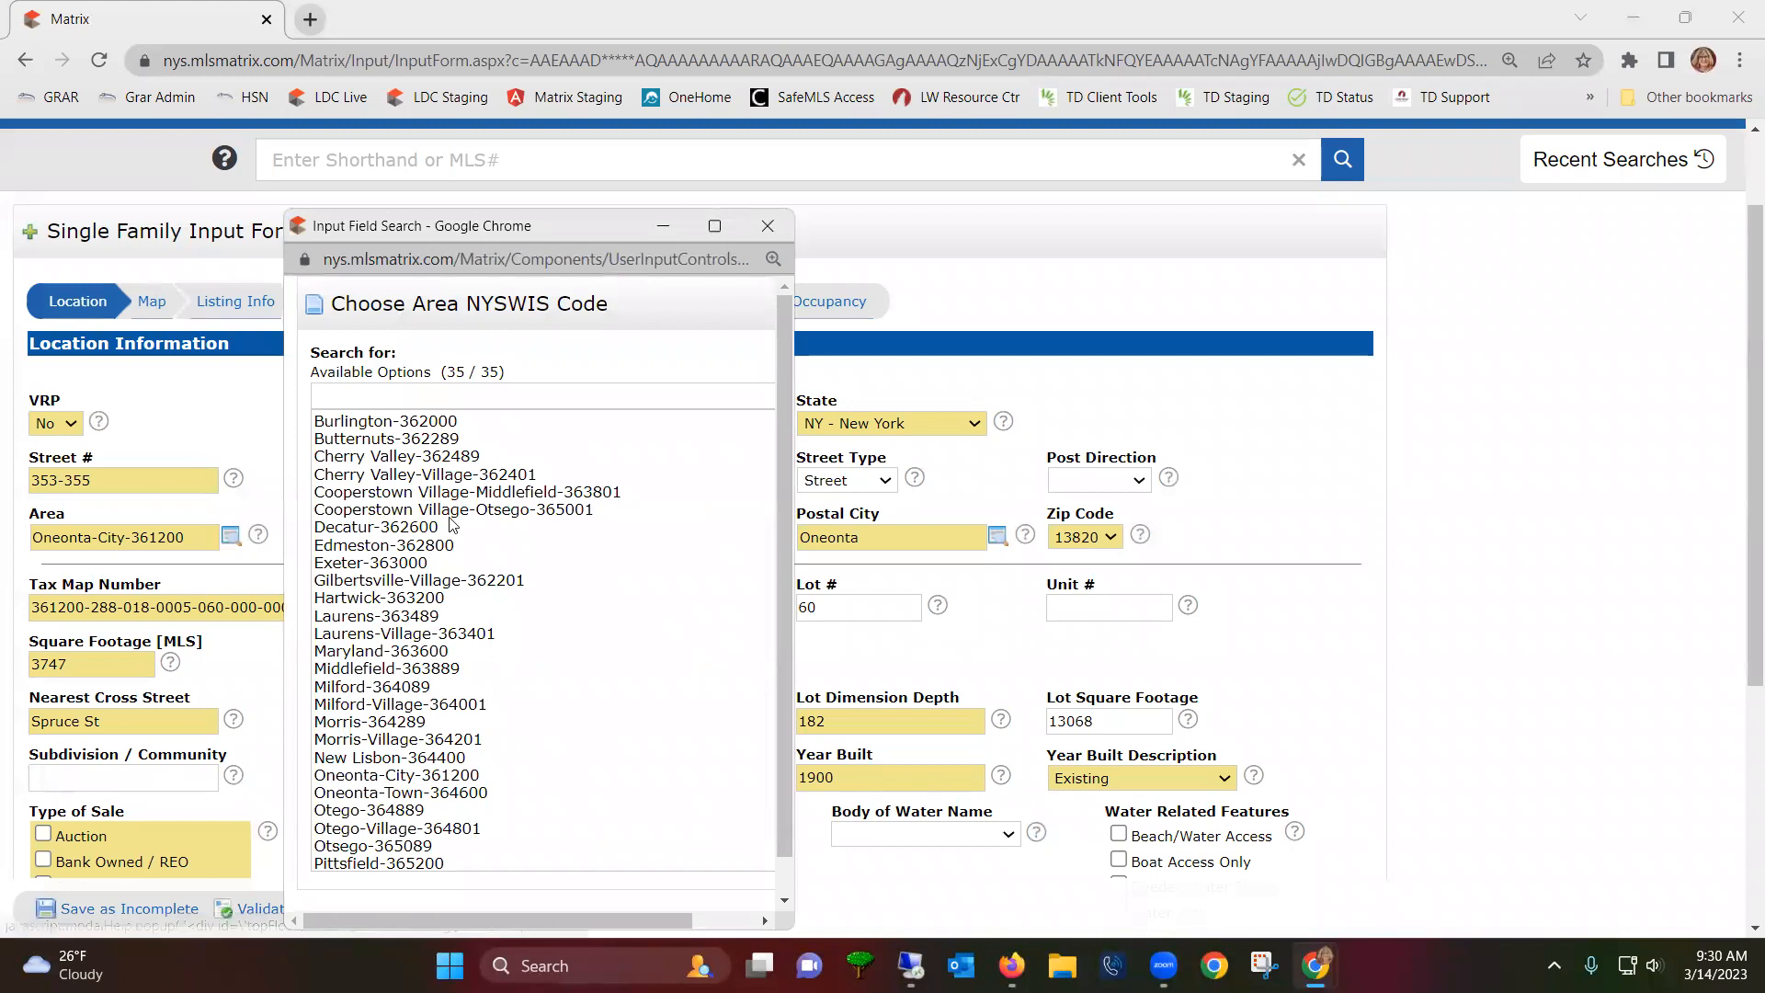
{"action": "scroll", "coordinate": [451, 588], "scroll_direction": "down", "scroll_amount": 2}
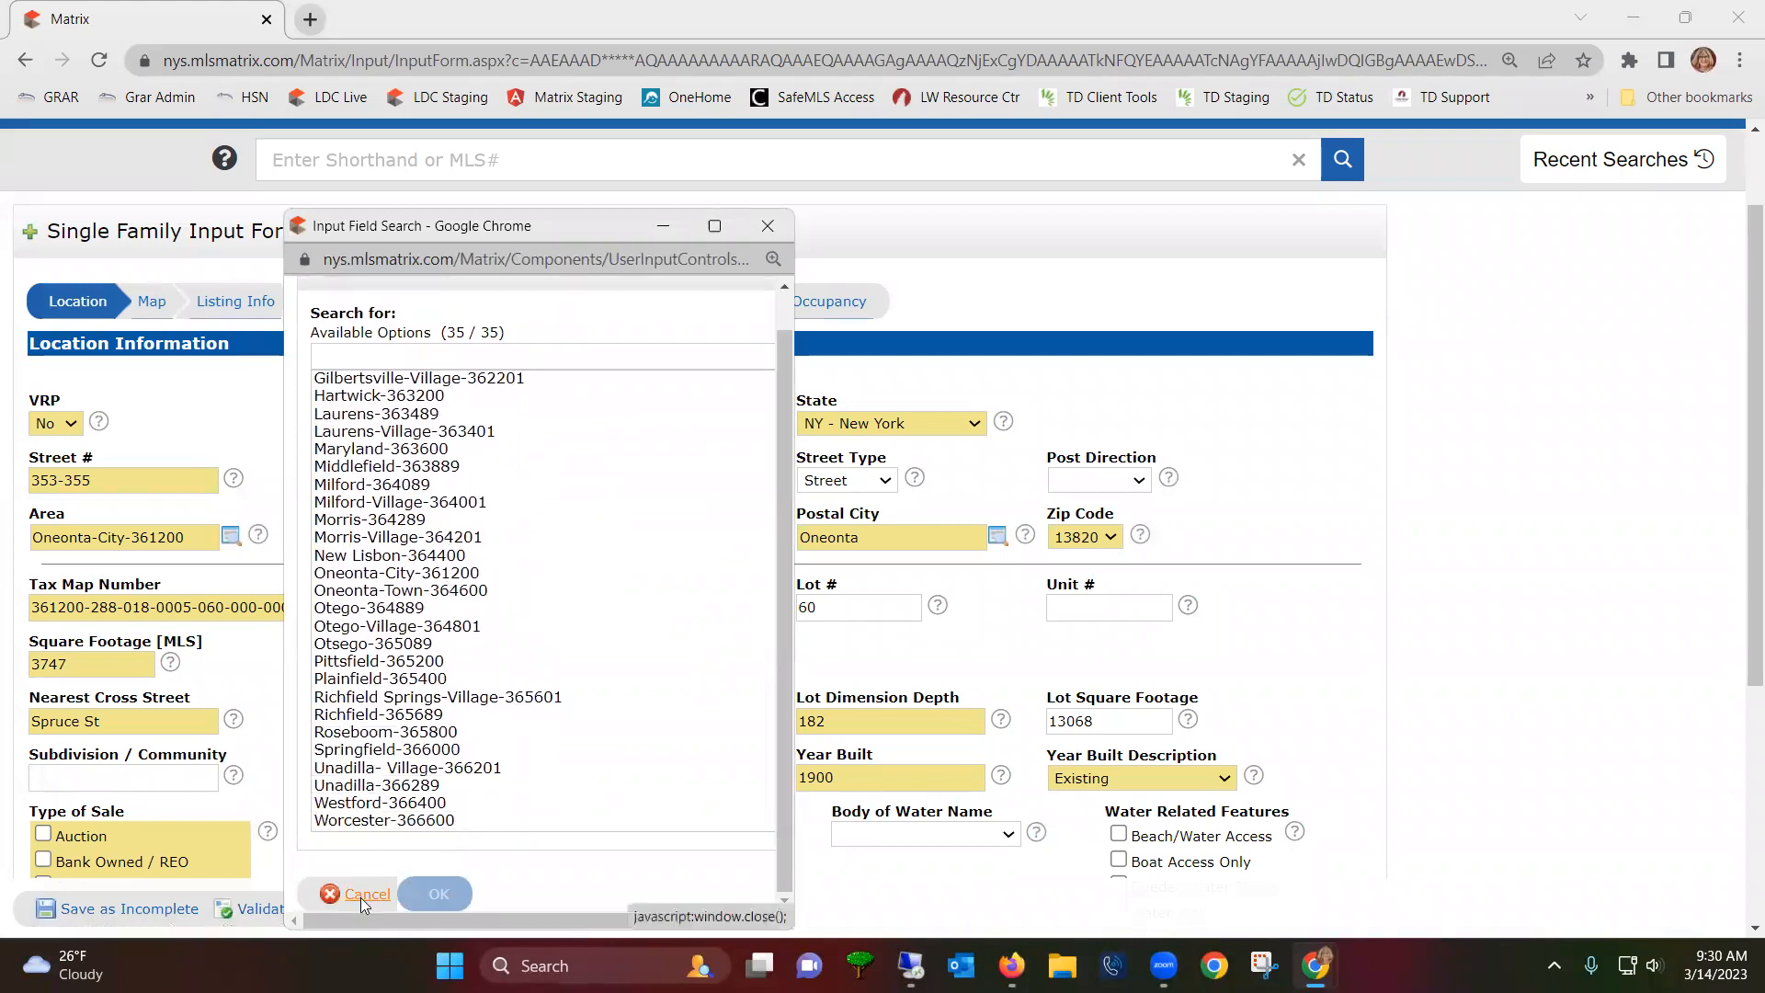
{"action": "left_click", "coordinate": [354, 894]}
{"action": "scroll", "coordinate": [455, 723], "scroll_direction": "down", "scroll_amount": 5}
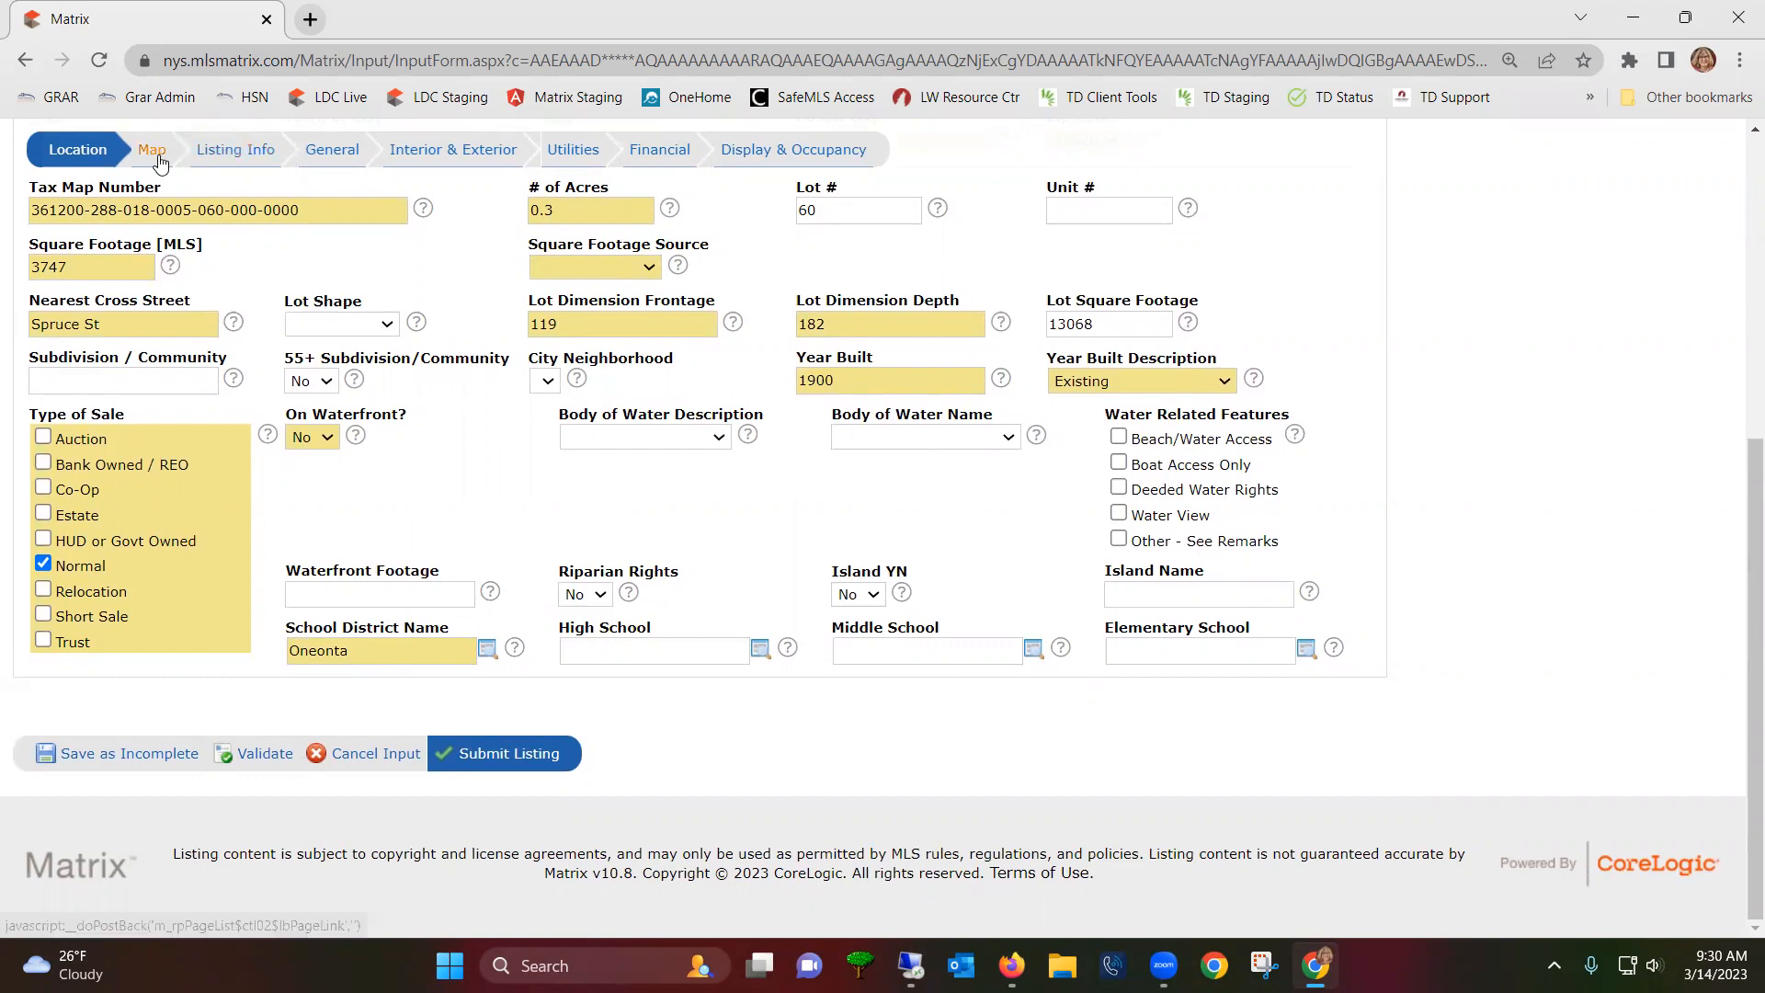
{"action": "scroll", "coordinate": [184, 184], "scroll_direction": "up", "scroll_amount": 2}
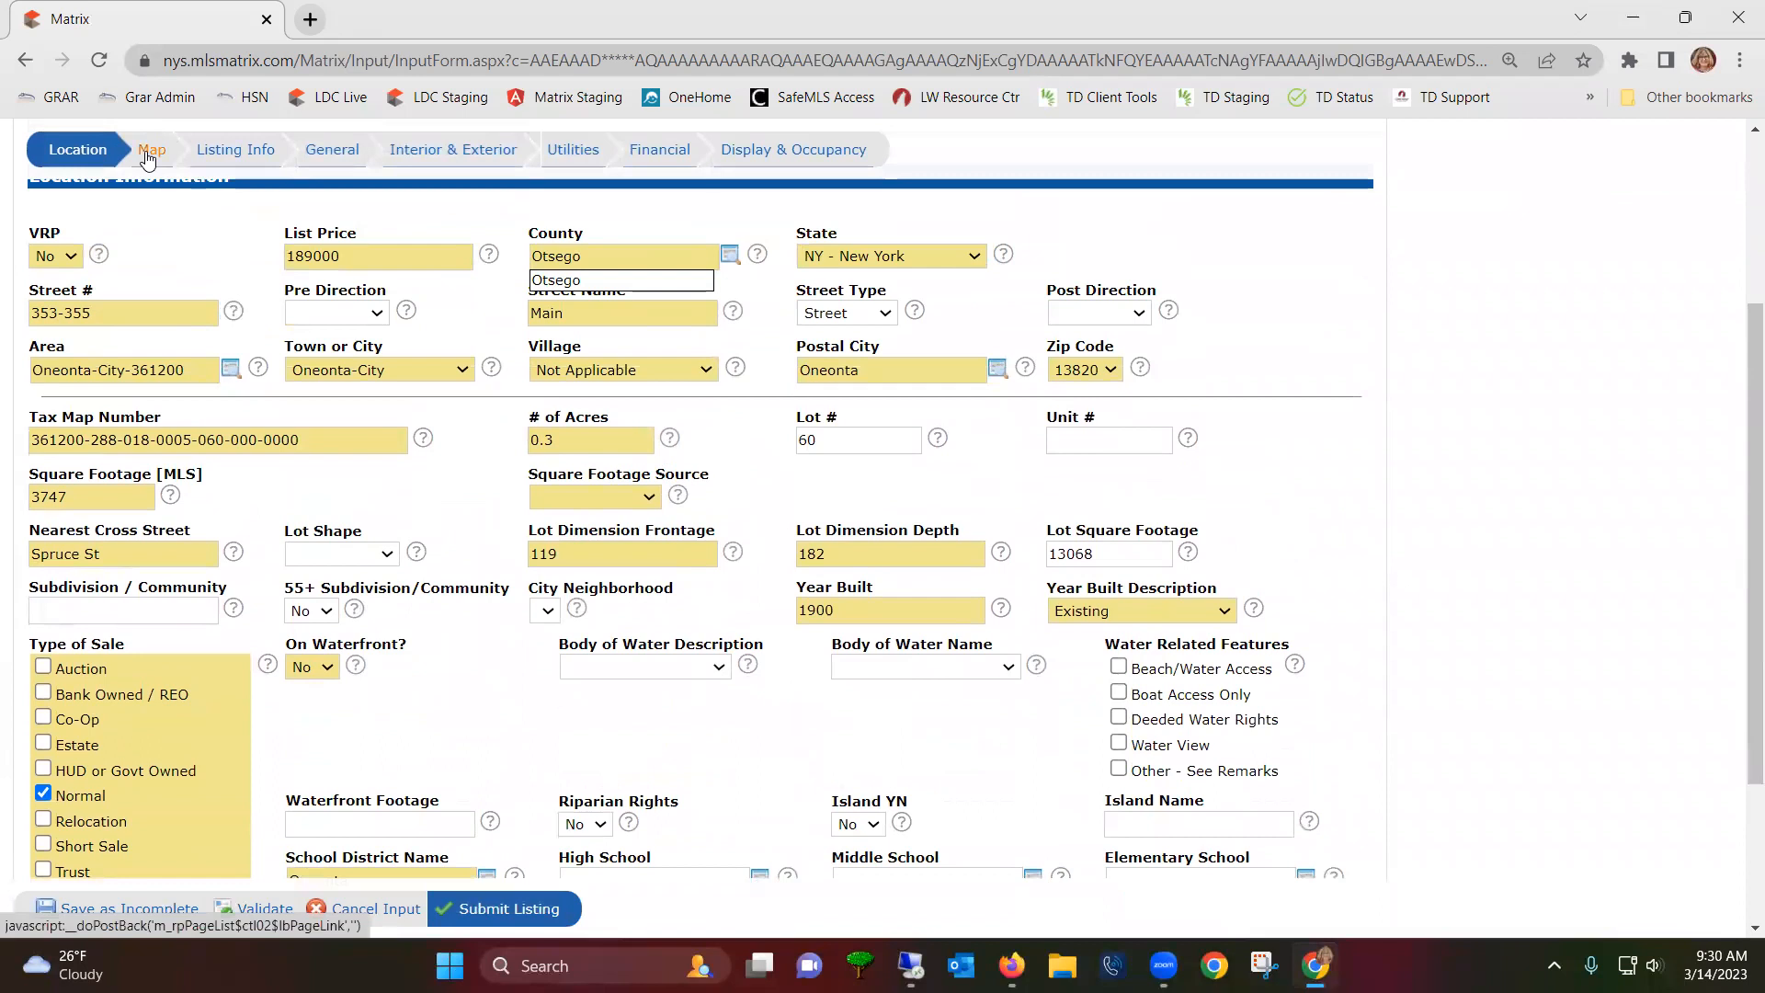
{"action": "left_click", "coordinate": [147, 156]}
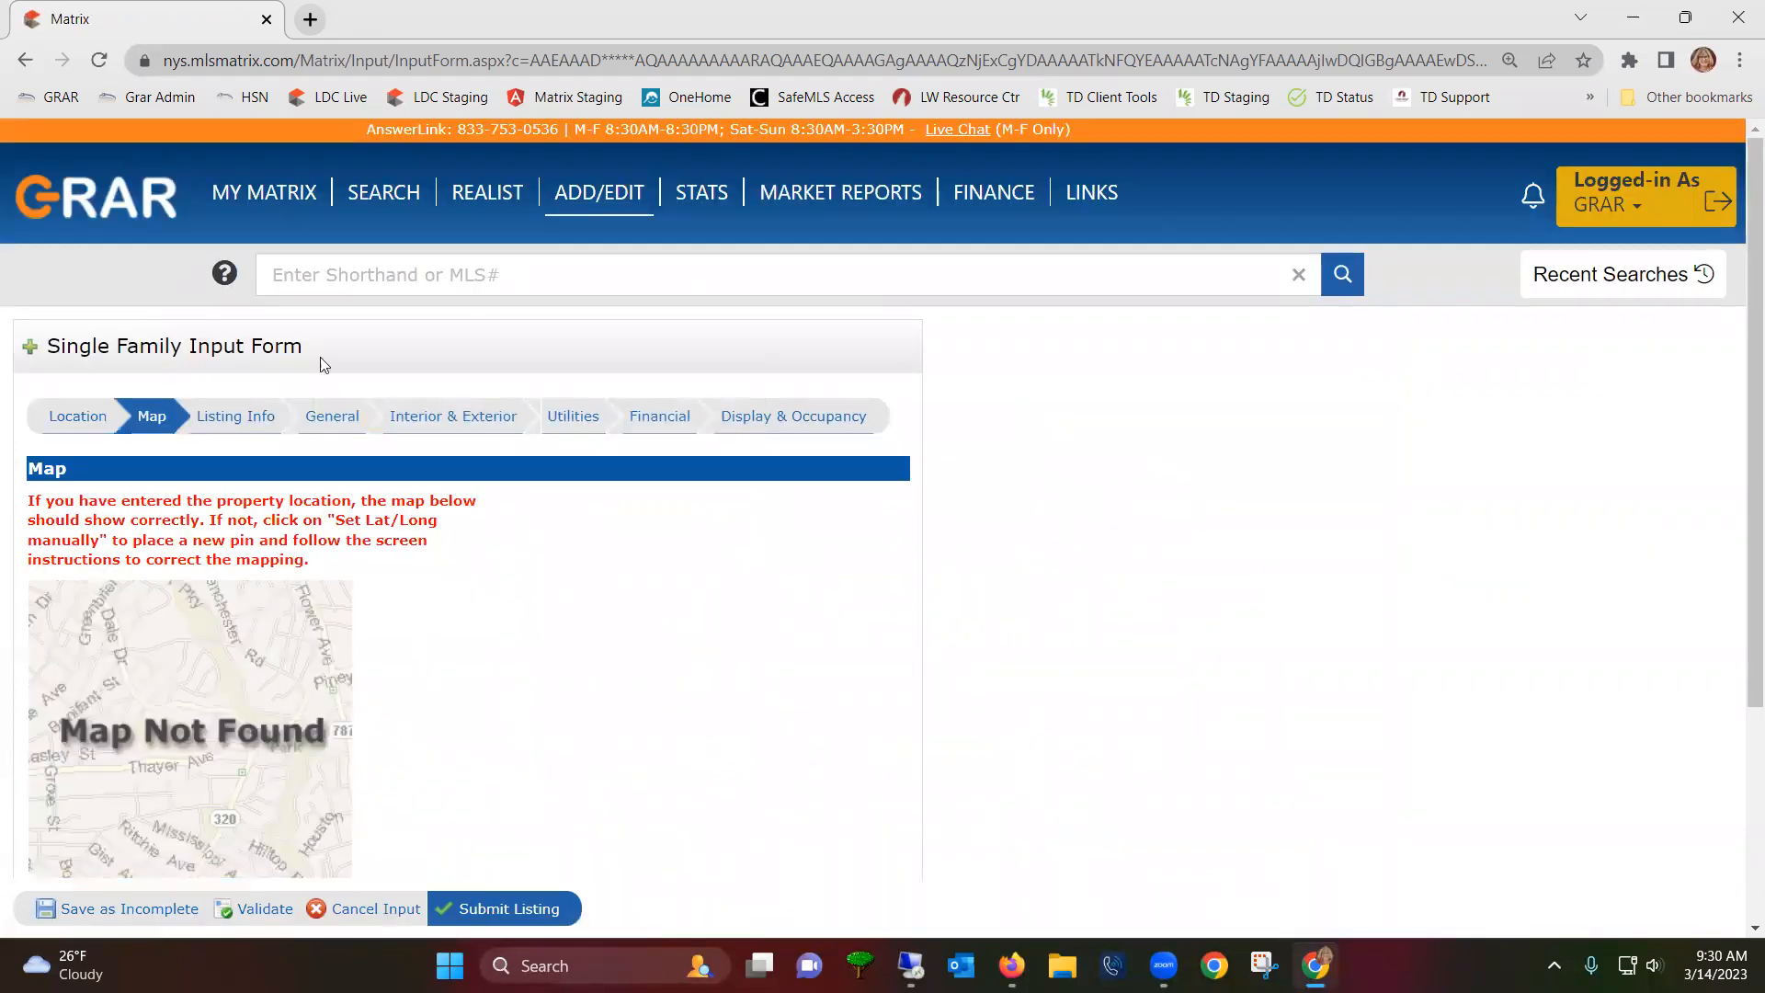
{"action": "scroll", "coordinate": [508, 619], "scroll_direction": "down", "scroll_amount": 1}
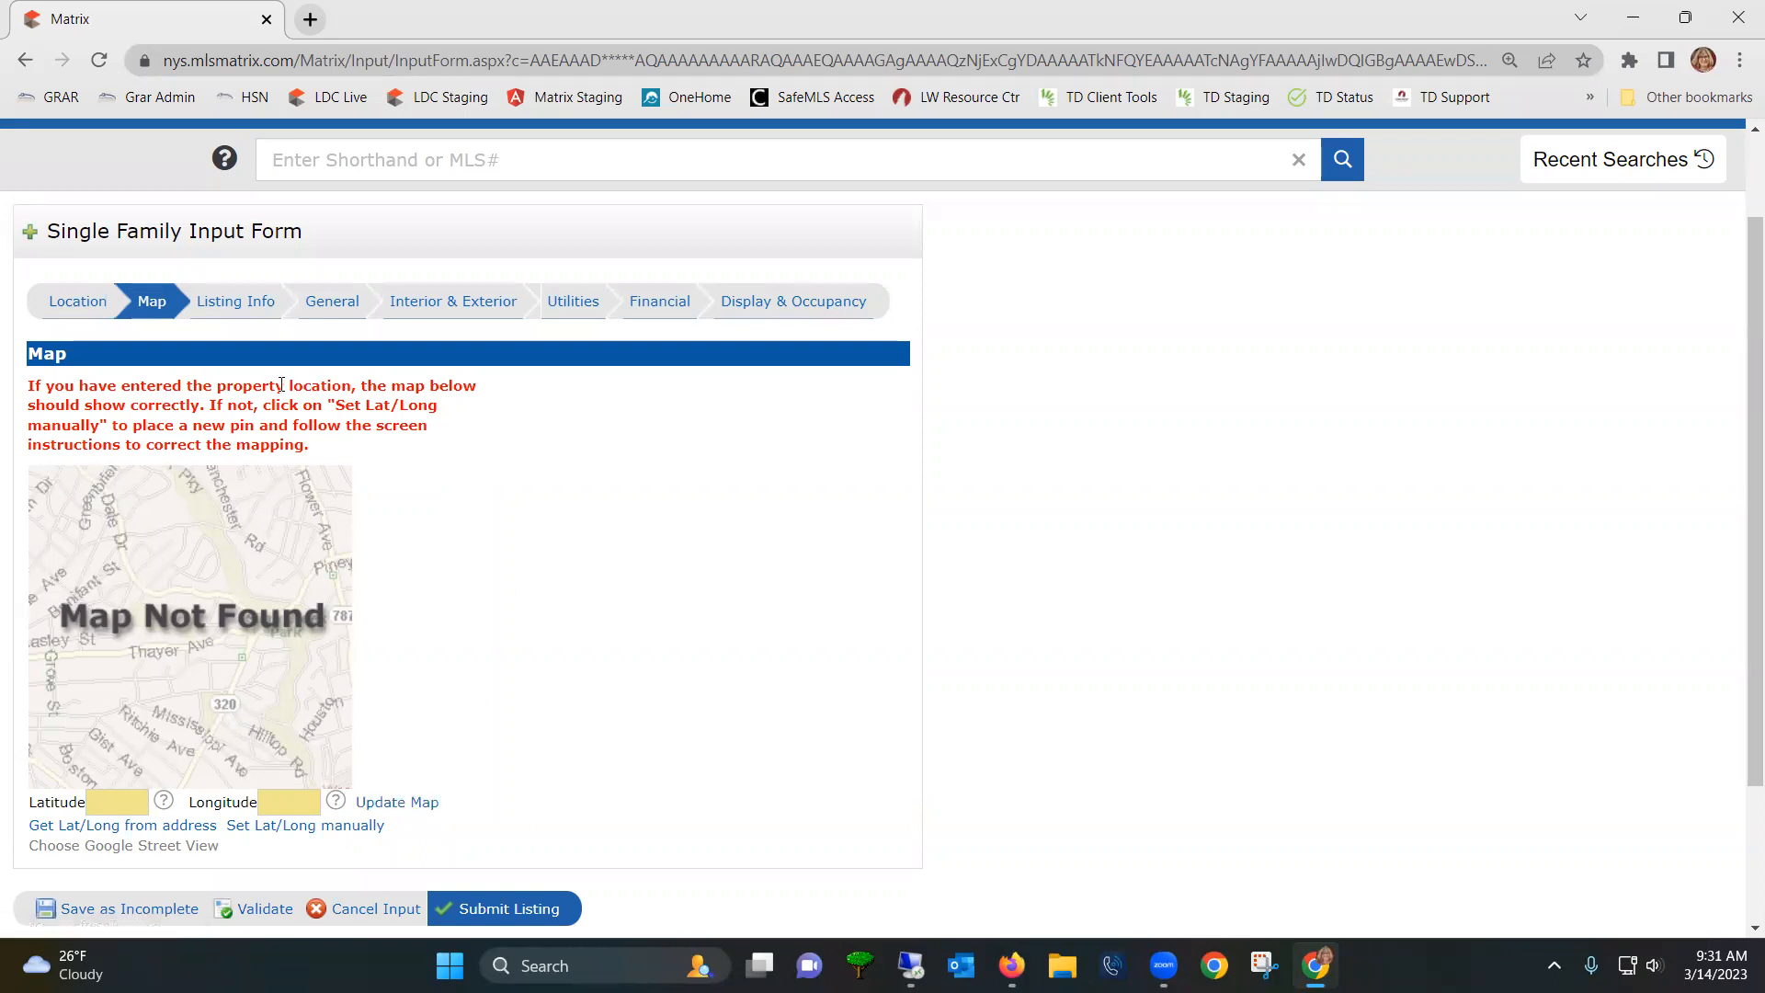
{"action": "left_click", "coordinate": [401, 802]}
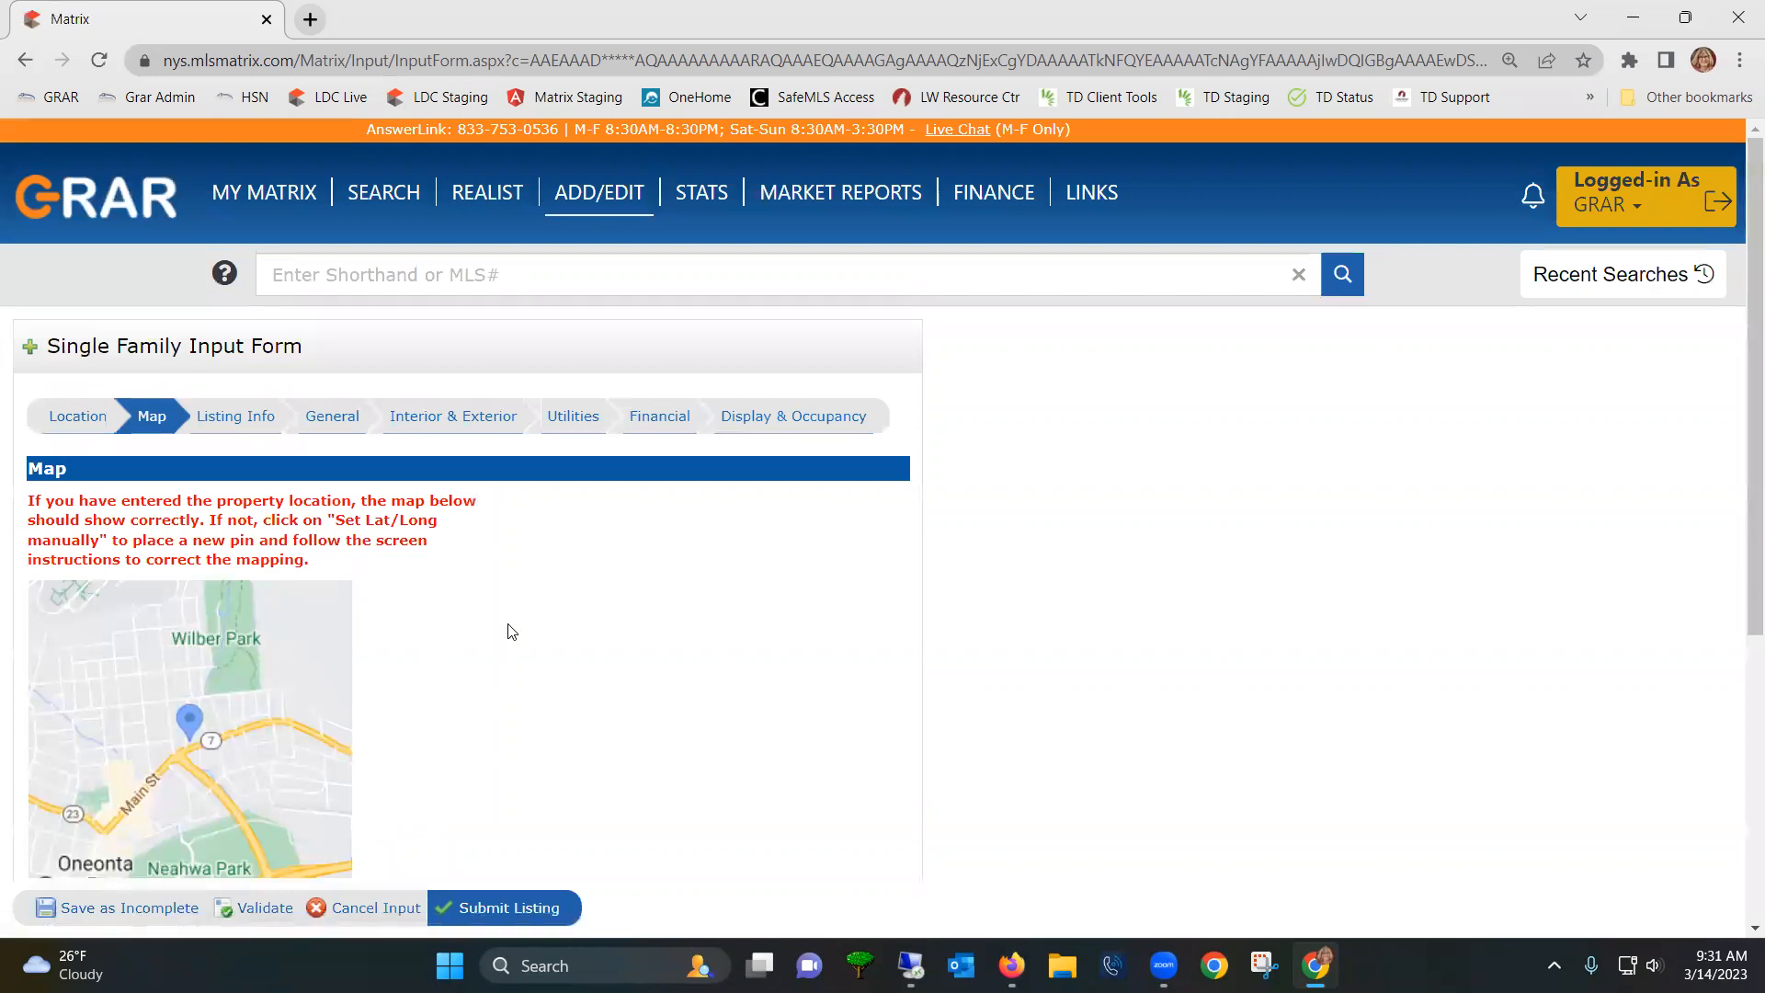
{"action": "scroll", "coordinate": [187, 636], "scroll_direction": "down", "scroll_amount": 1}
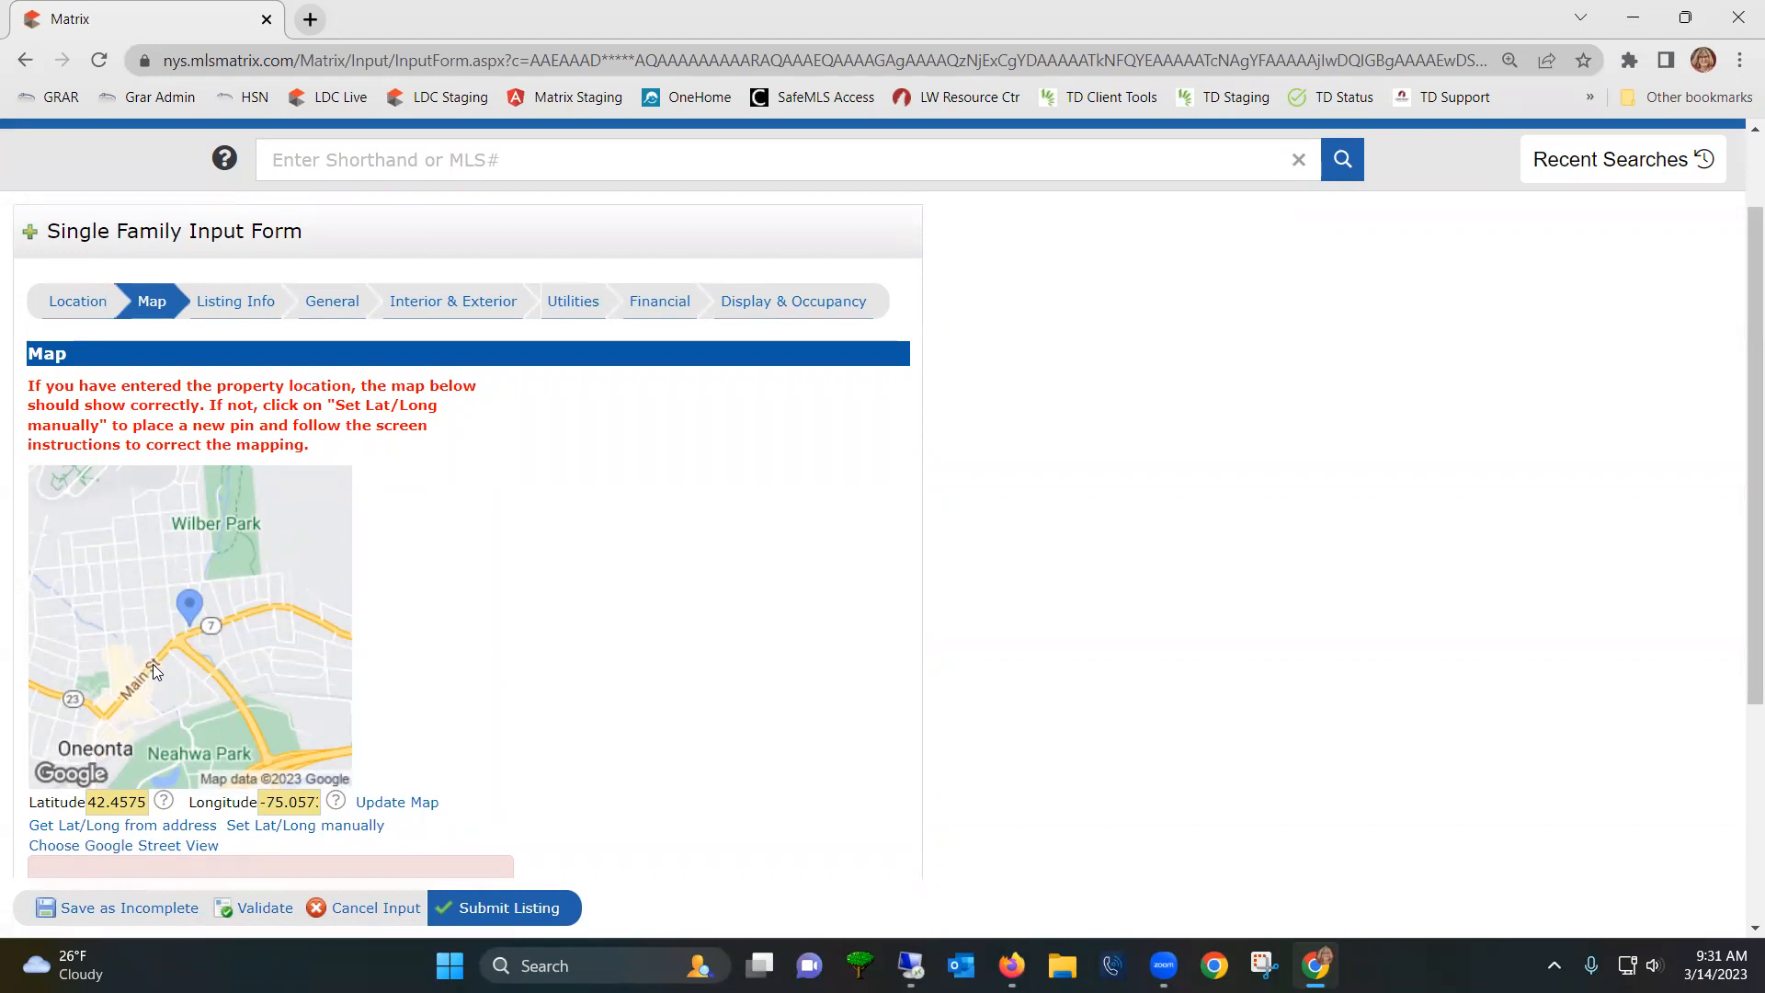
- In satellite view, manually move the pin onto the house north of Main St and save it
{"action": "left_click", "coordinate": [353, 831]}
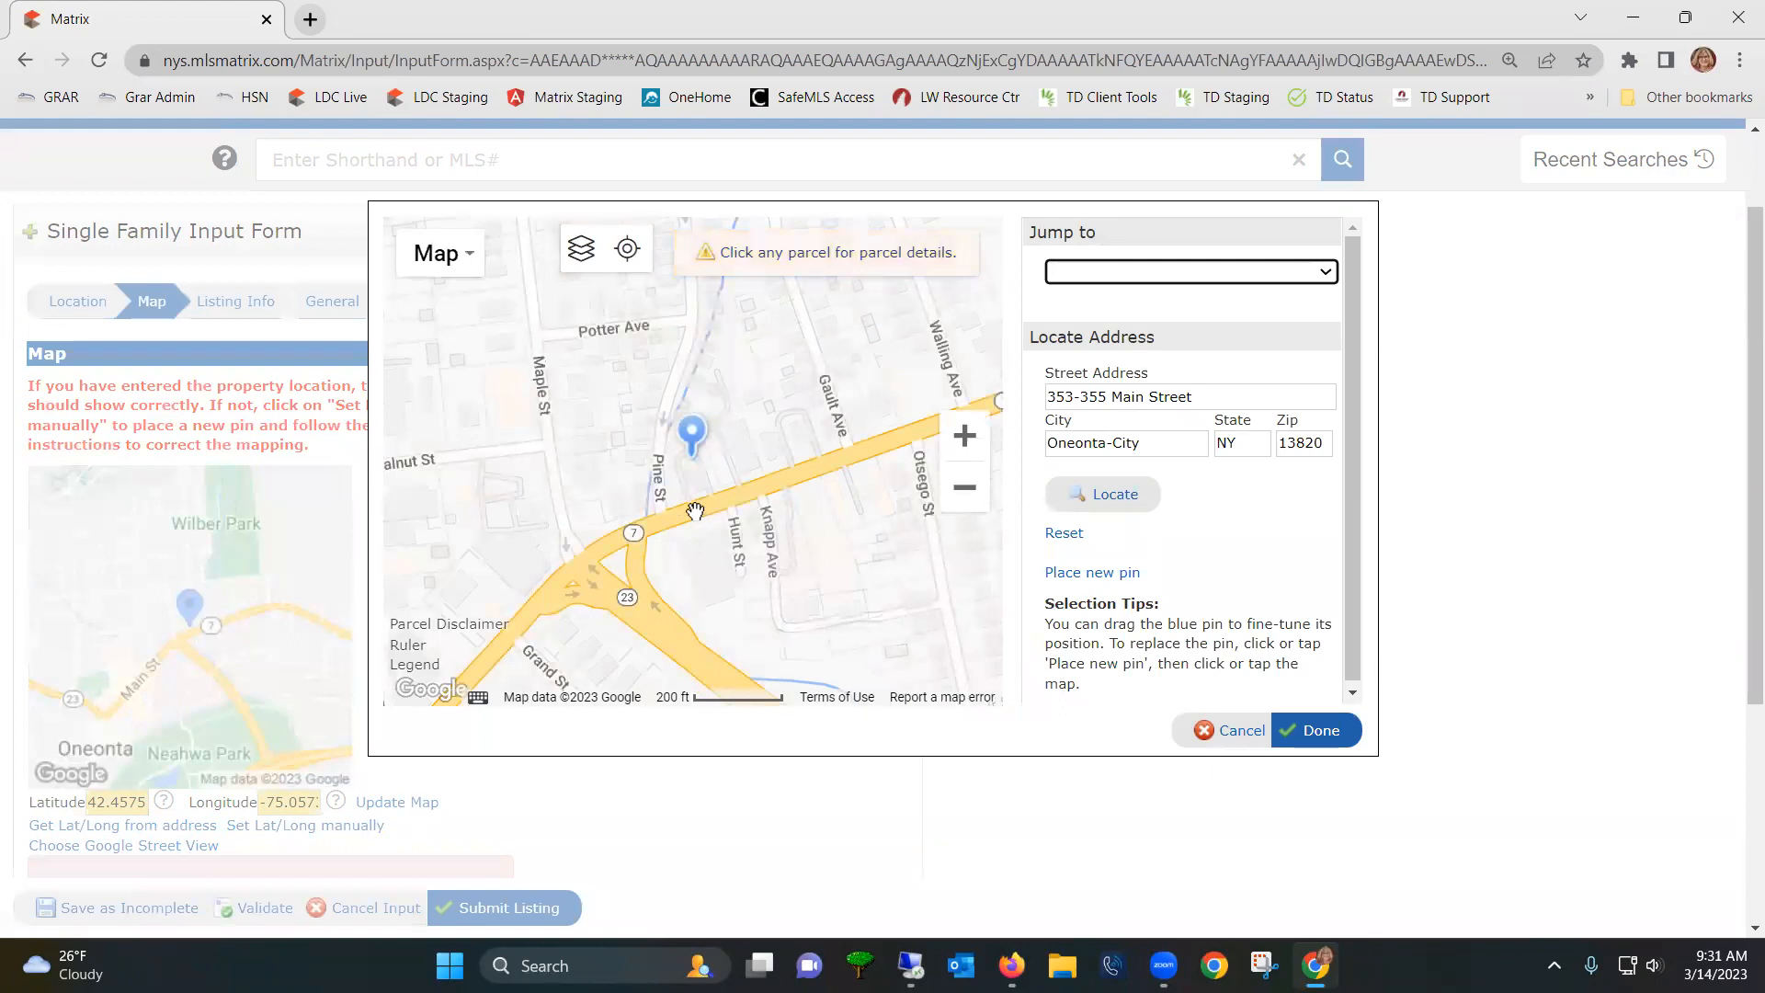
{"action": "scroll", "coordinate": [693, 511], "scroll_direction": "up", "scroll_amount": 1}
{"action": "scroll", "coordinate": [693, 511], "scroll_direction": "up", "scroll_amount": 1}
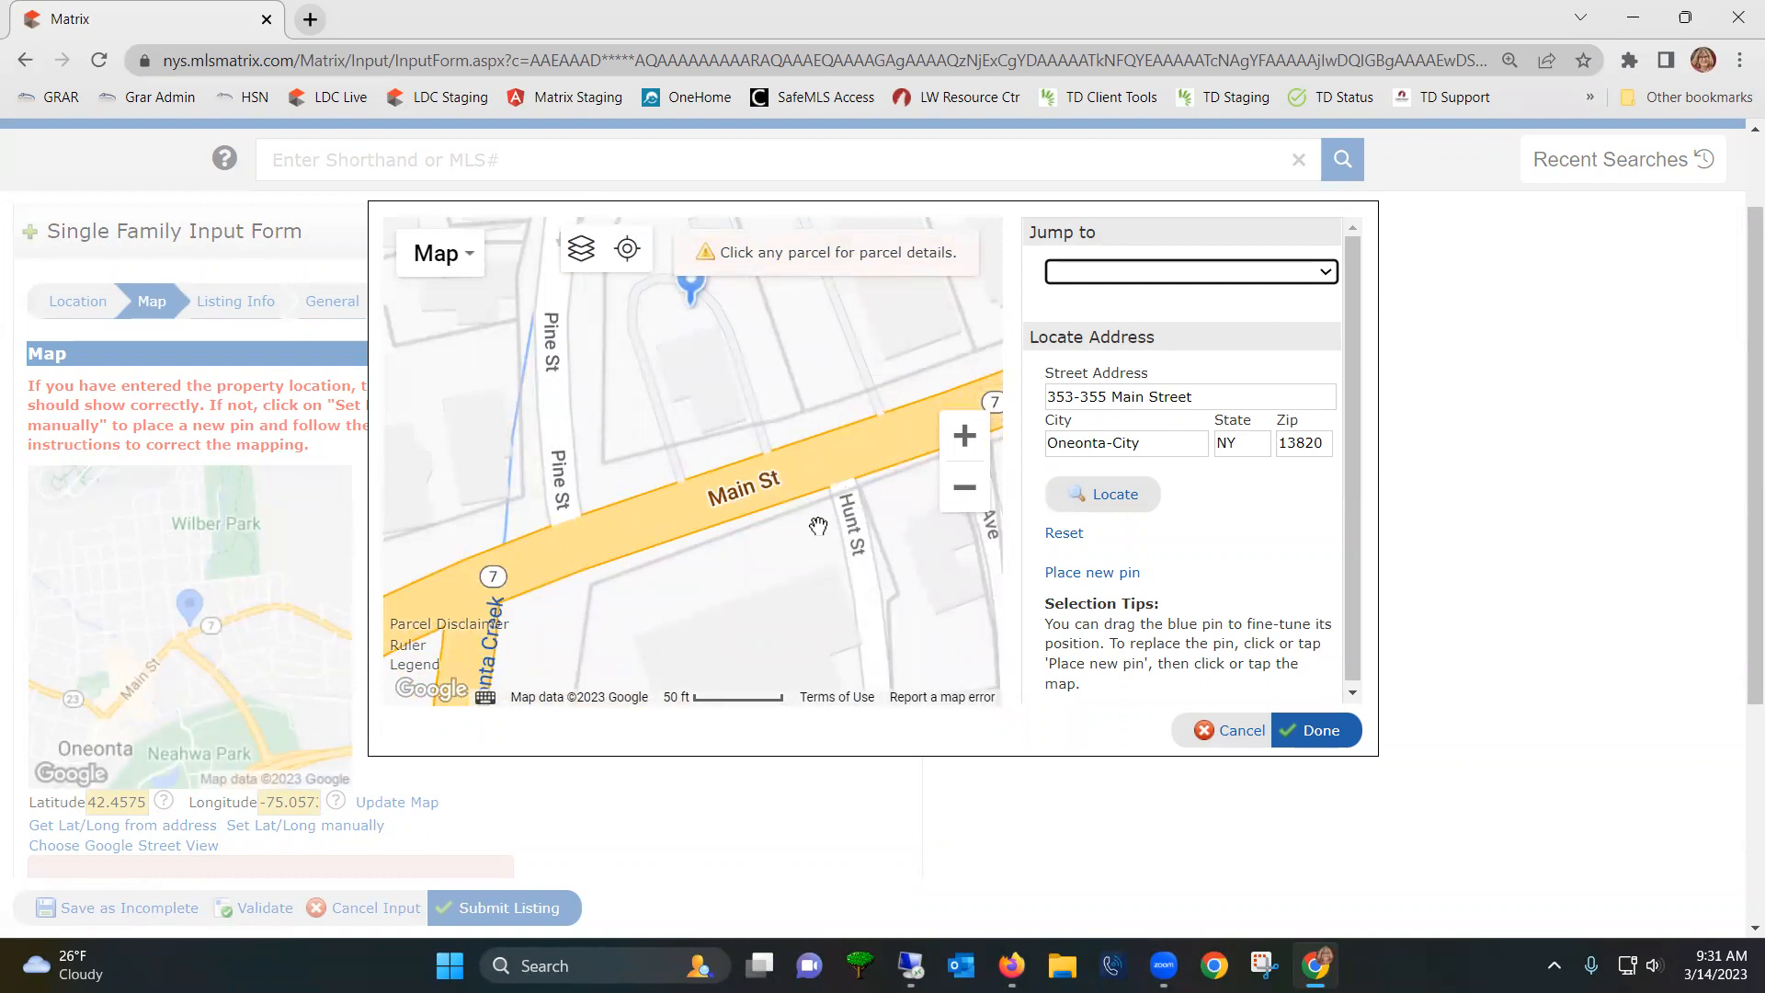
{"action": "left_click", "coordinate": [452, 256]}
{"action": "left_click", "coordinate": [444, 339]}
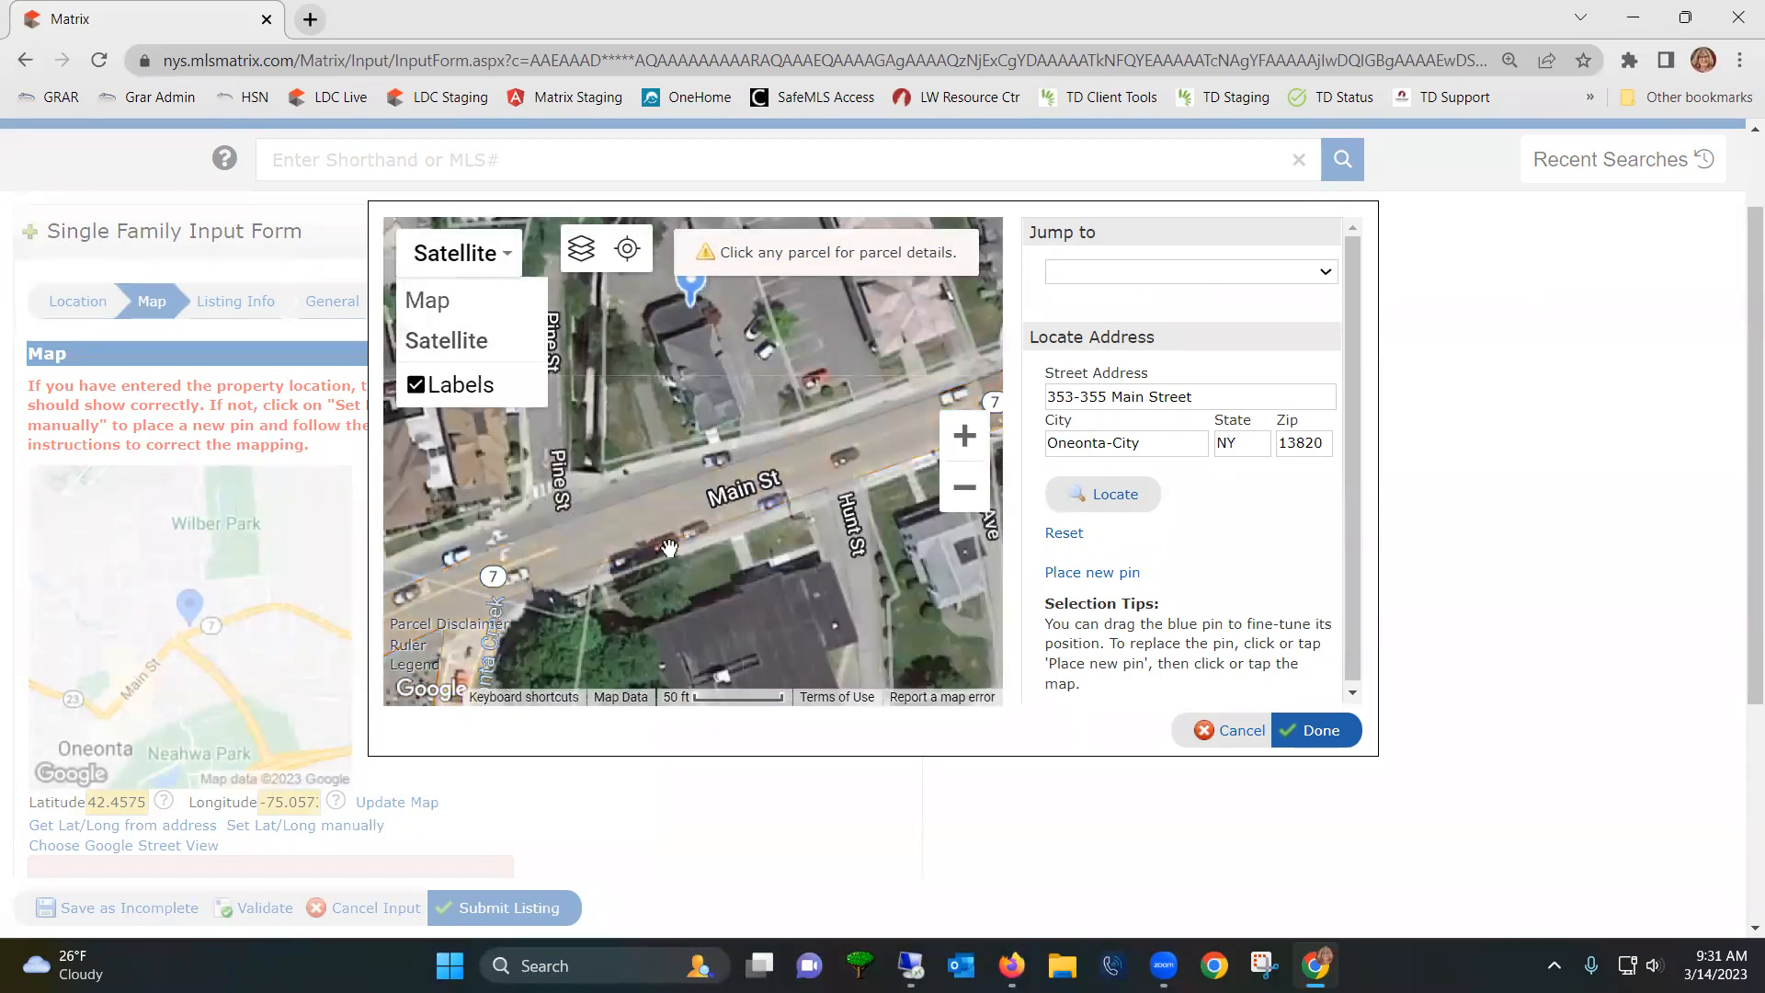
{"action": "mouse_move", "coordinate": [606, 563]}
{"action": "left_mouse_down"}
{"action": "mouse_move", "coordinate": [588, 637]}
{"action": "mouse_move", "coordinate": [599, 573]}
{"action": "left_mouse_up"}
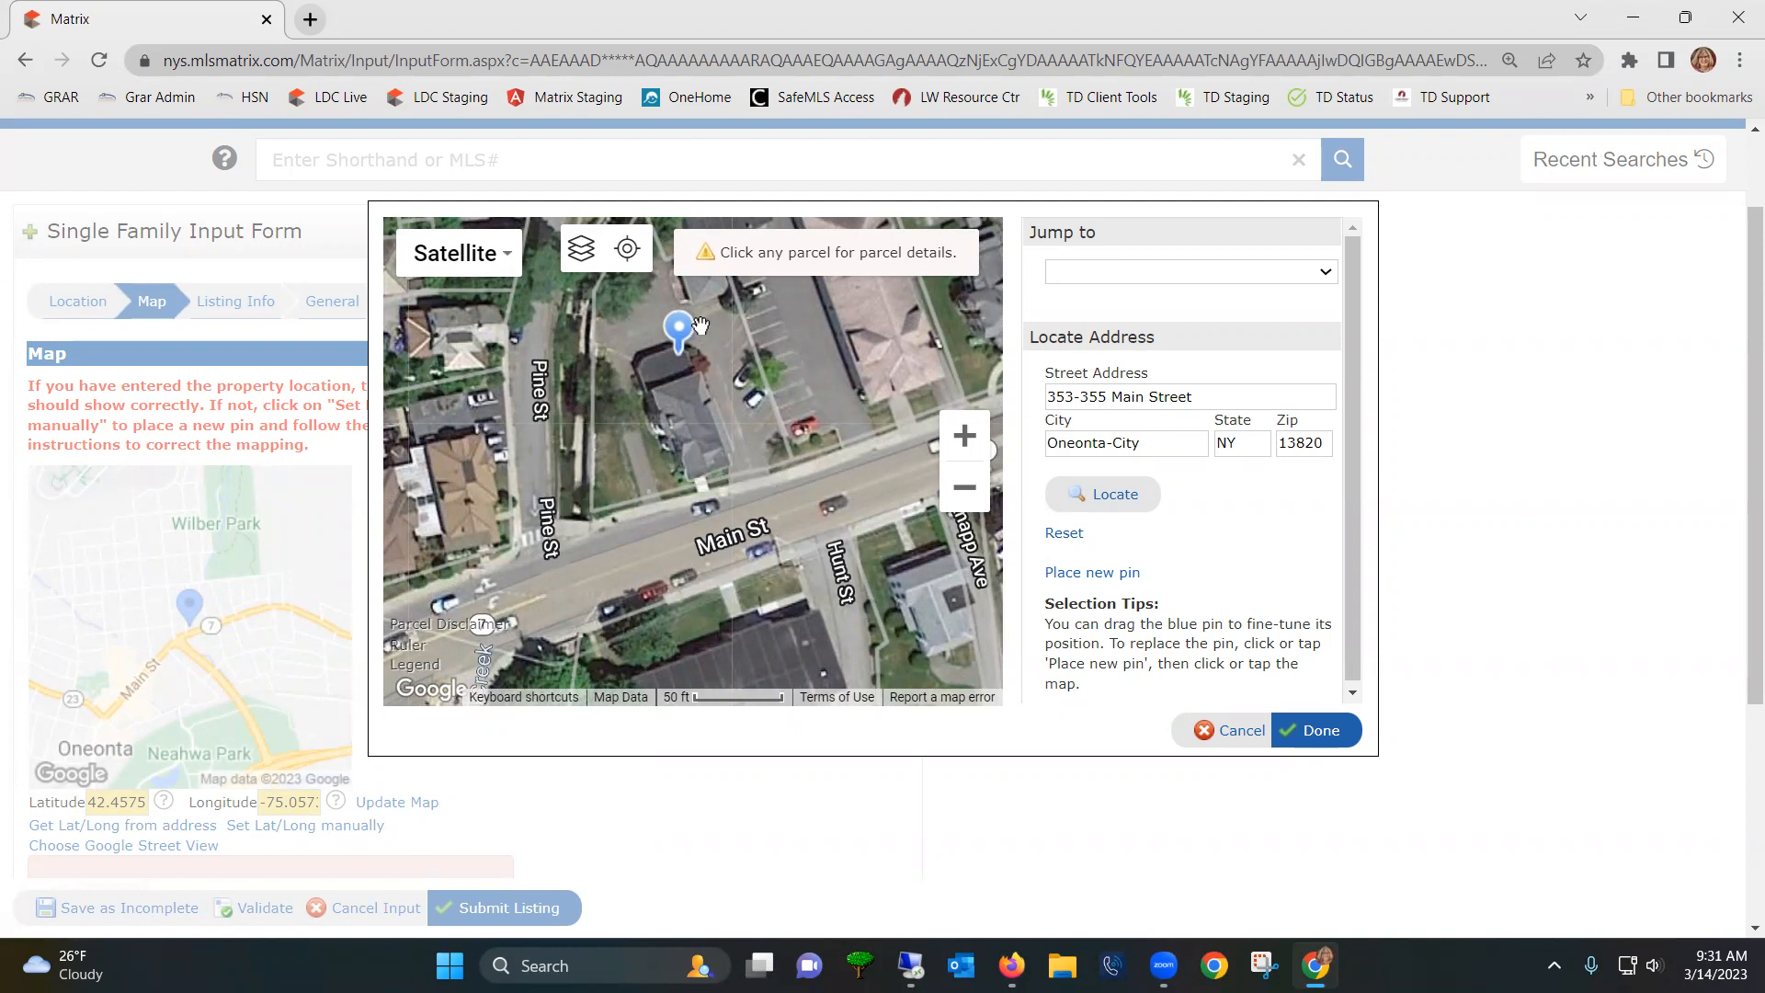
{"action": "left_click_drag", "start_coordinate": [680, 333], "coordinate": [692, 396]}
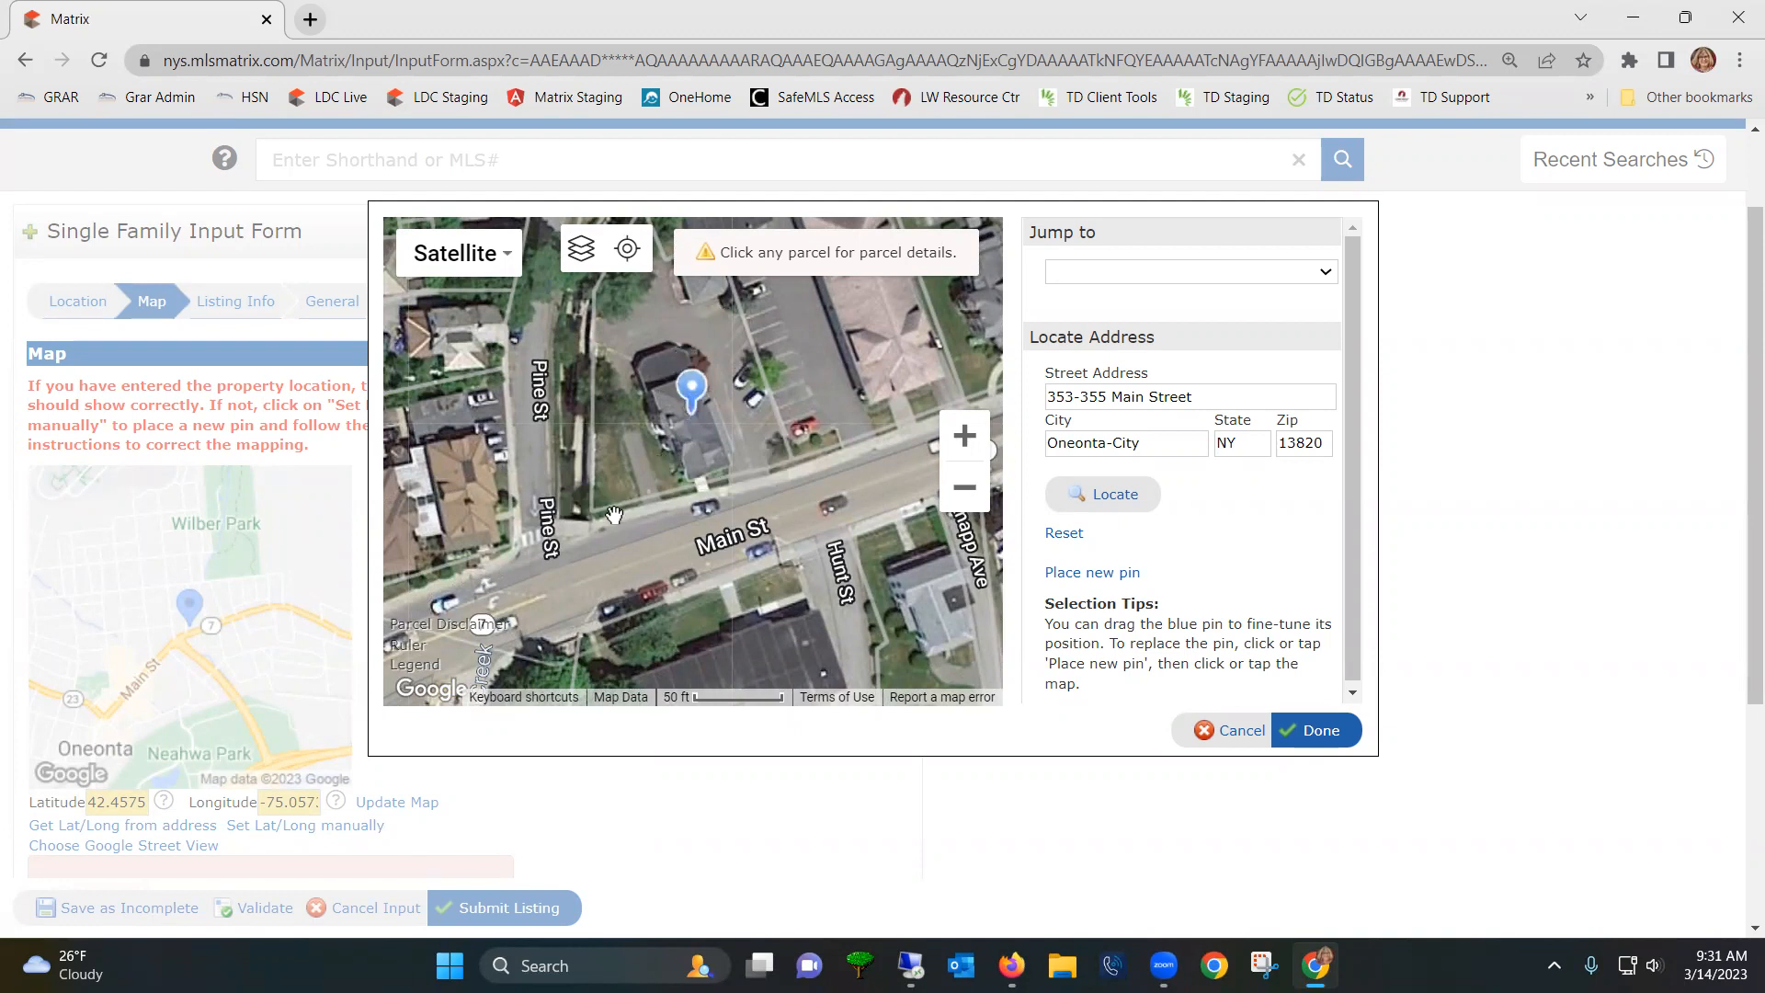
{"action": "left_click", "coordinate": [1092, 576]}
{"action": "left_click", "coordinate": [1317, 731]}
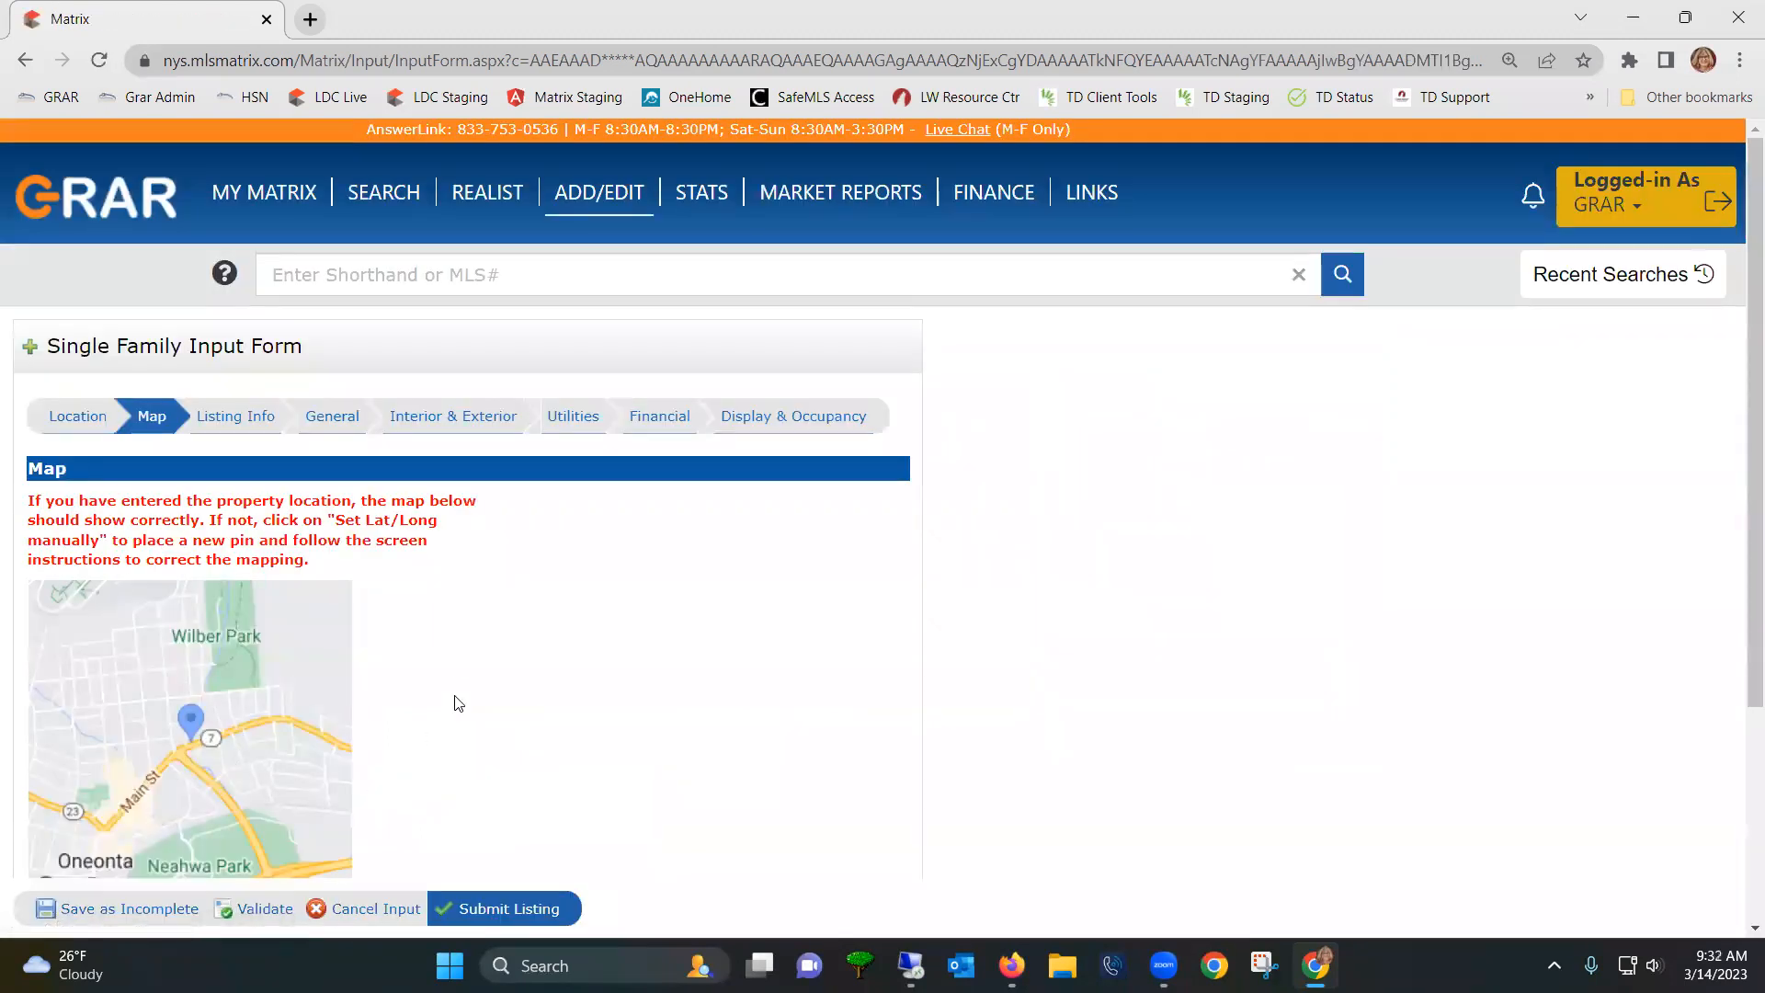
- Choose a front-facing Google Street View of the white house near Pine St and Main St
{"action": "scroll", "coordinate": [564, 635], "scroll_direction": "down", "scroll_amount": 1}
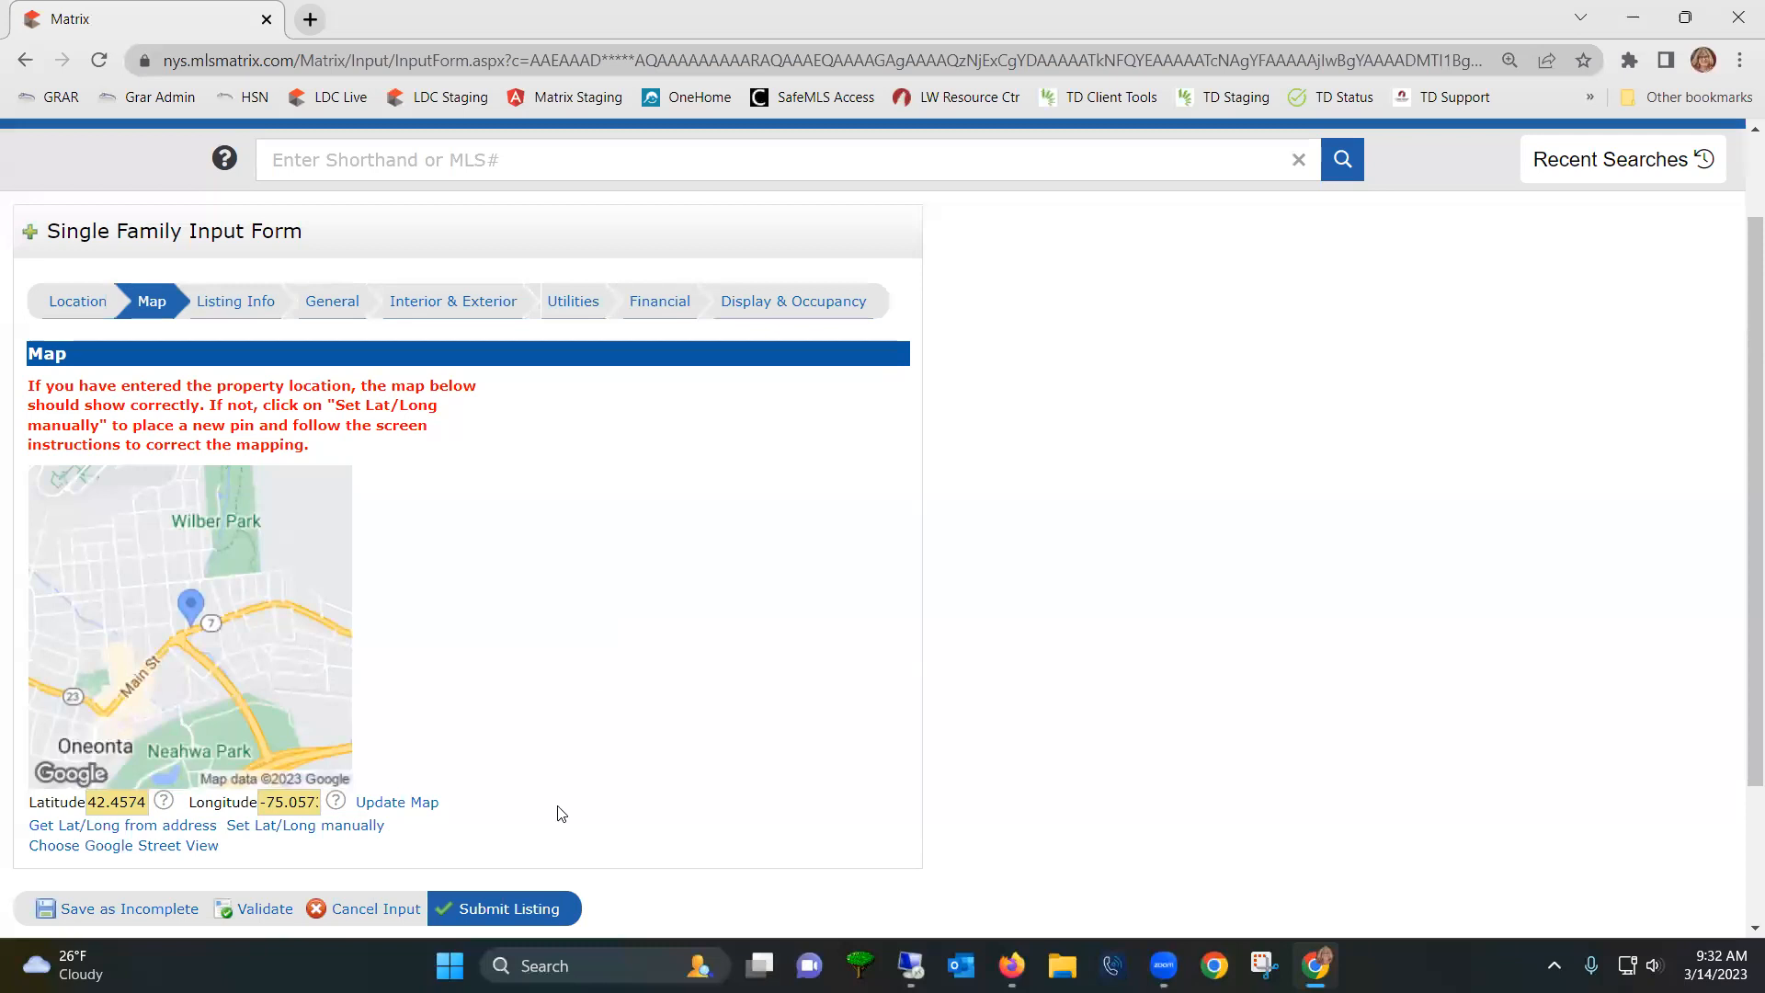
{"action": "left_click", "coordinate": [119, 860]}
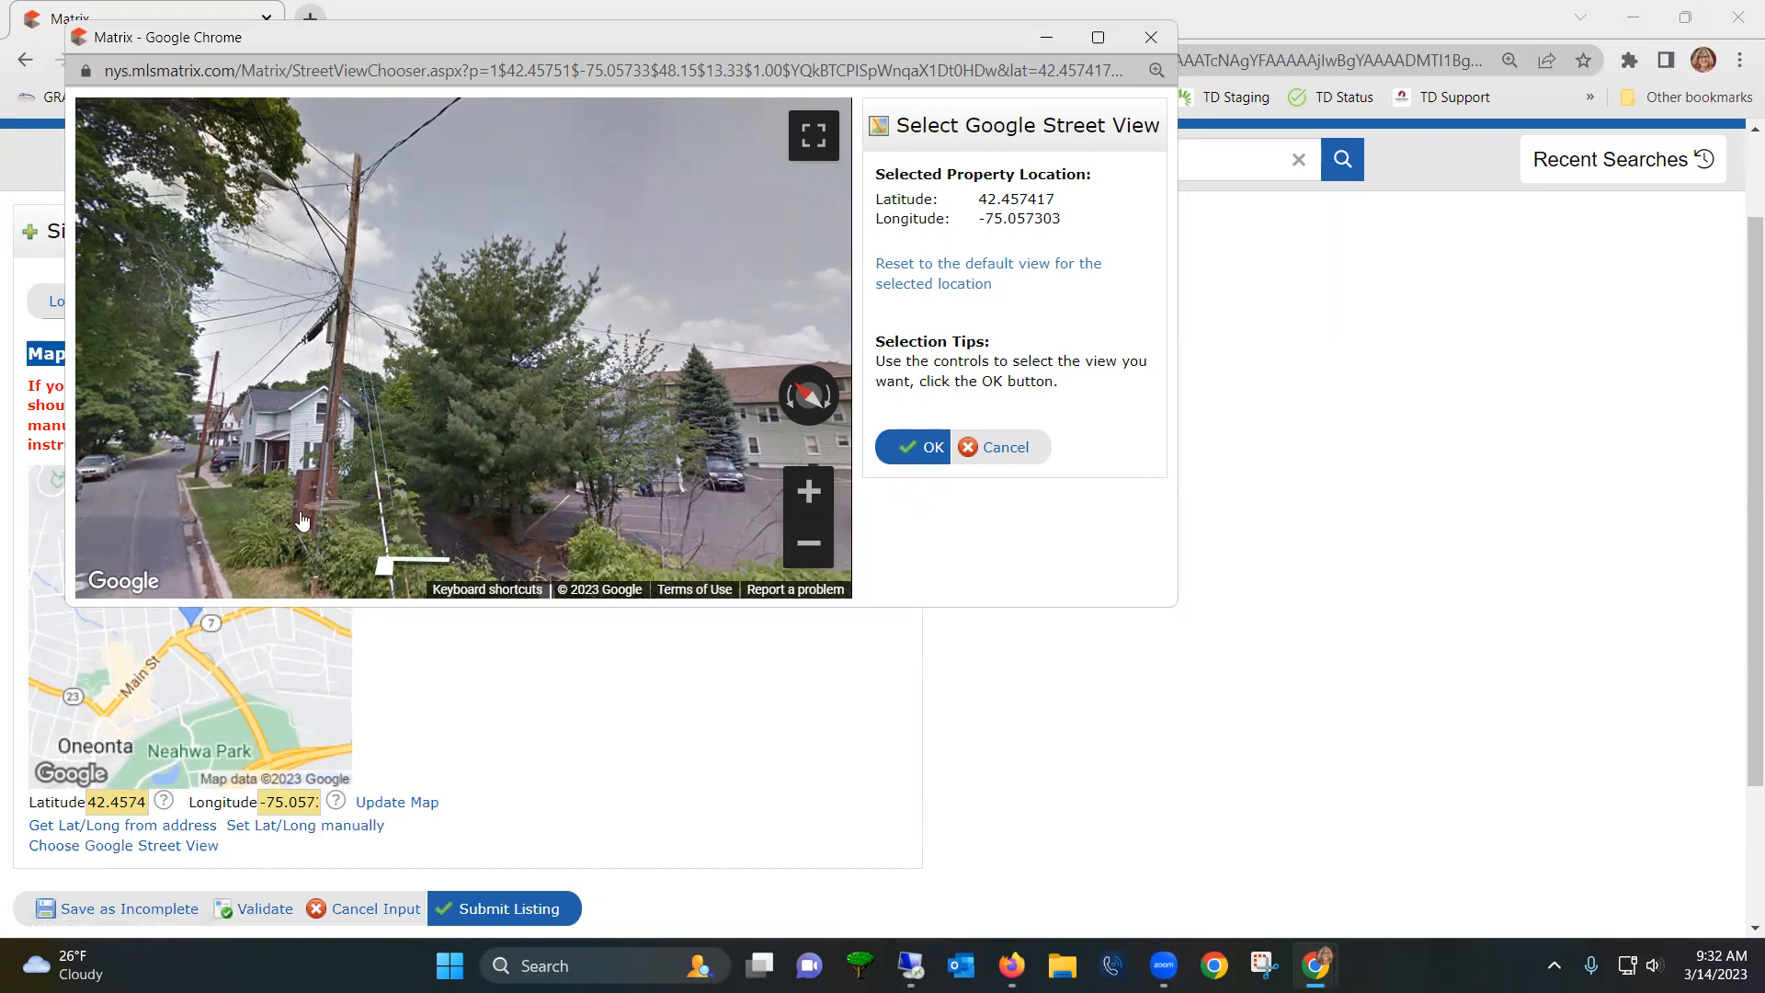
{"action": "left_click_drag", "start_coordinate": [271, 526], "coordinate": [543, 437]}
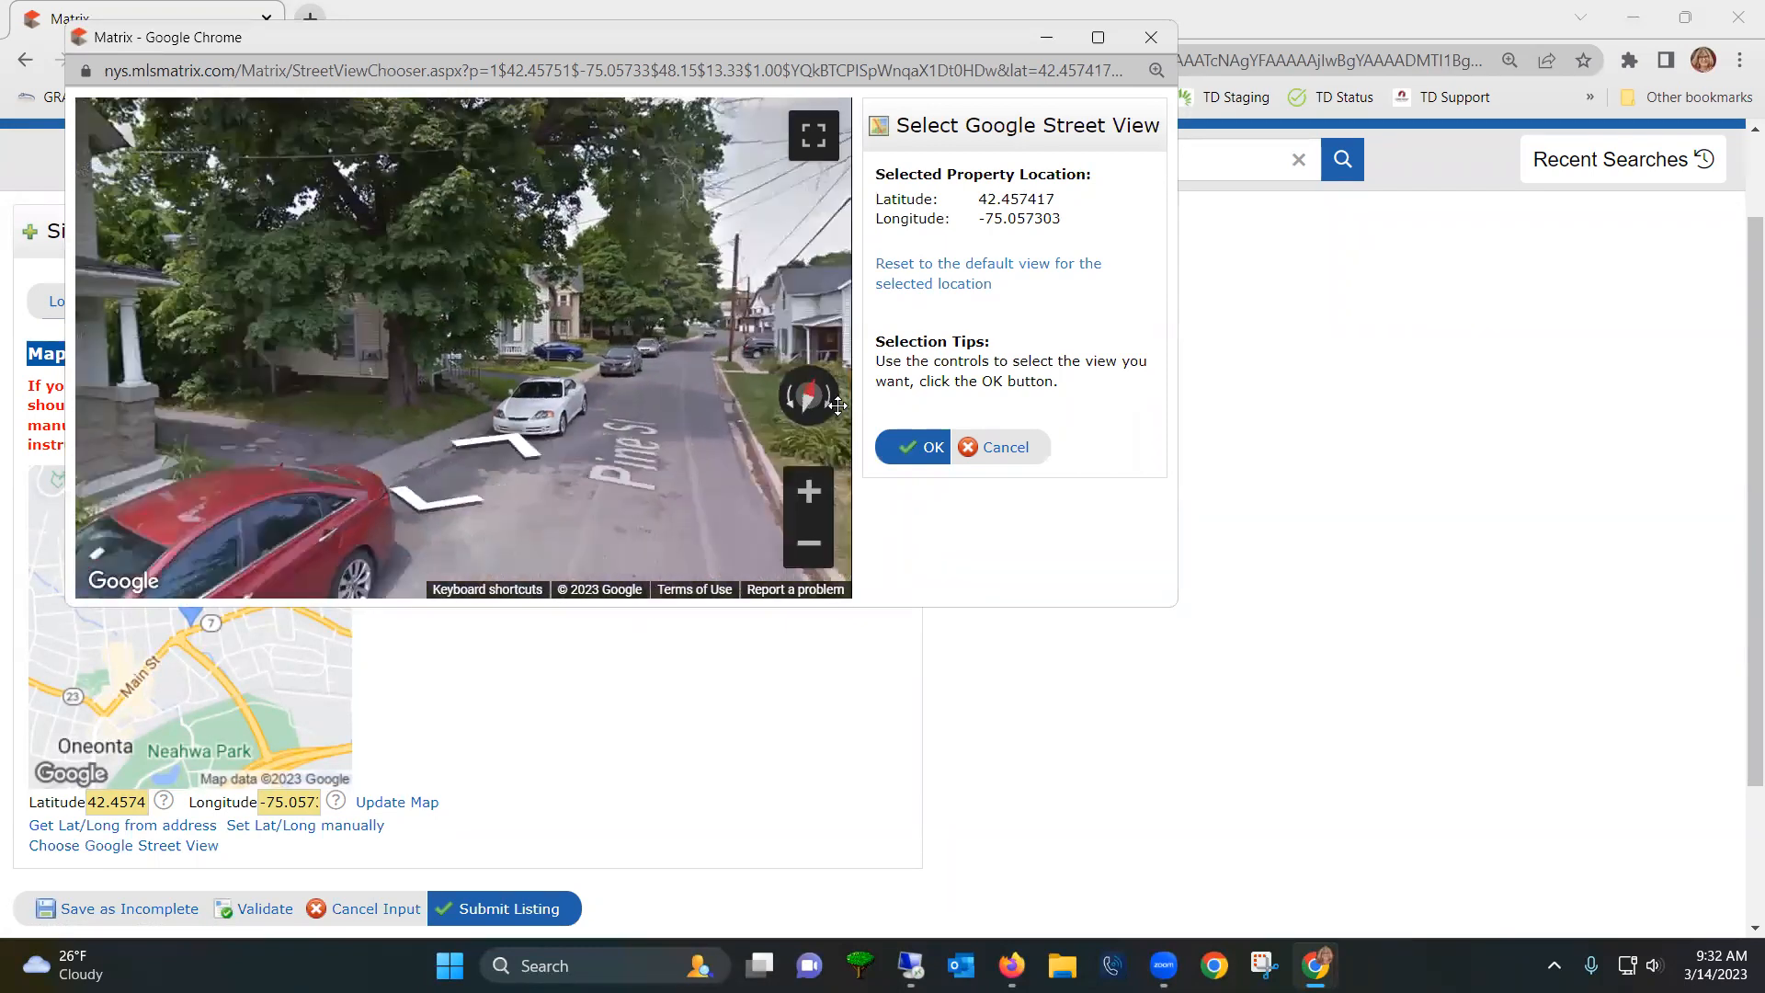
{"action": "left_click_drag", "start_coordinate": [767, 404], "coordinate": [818, 409]}
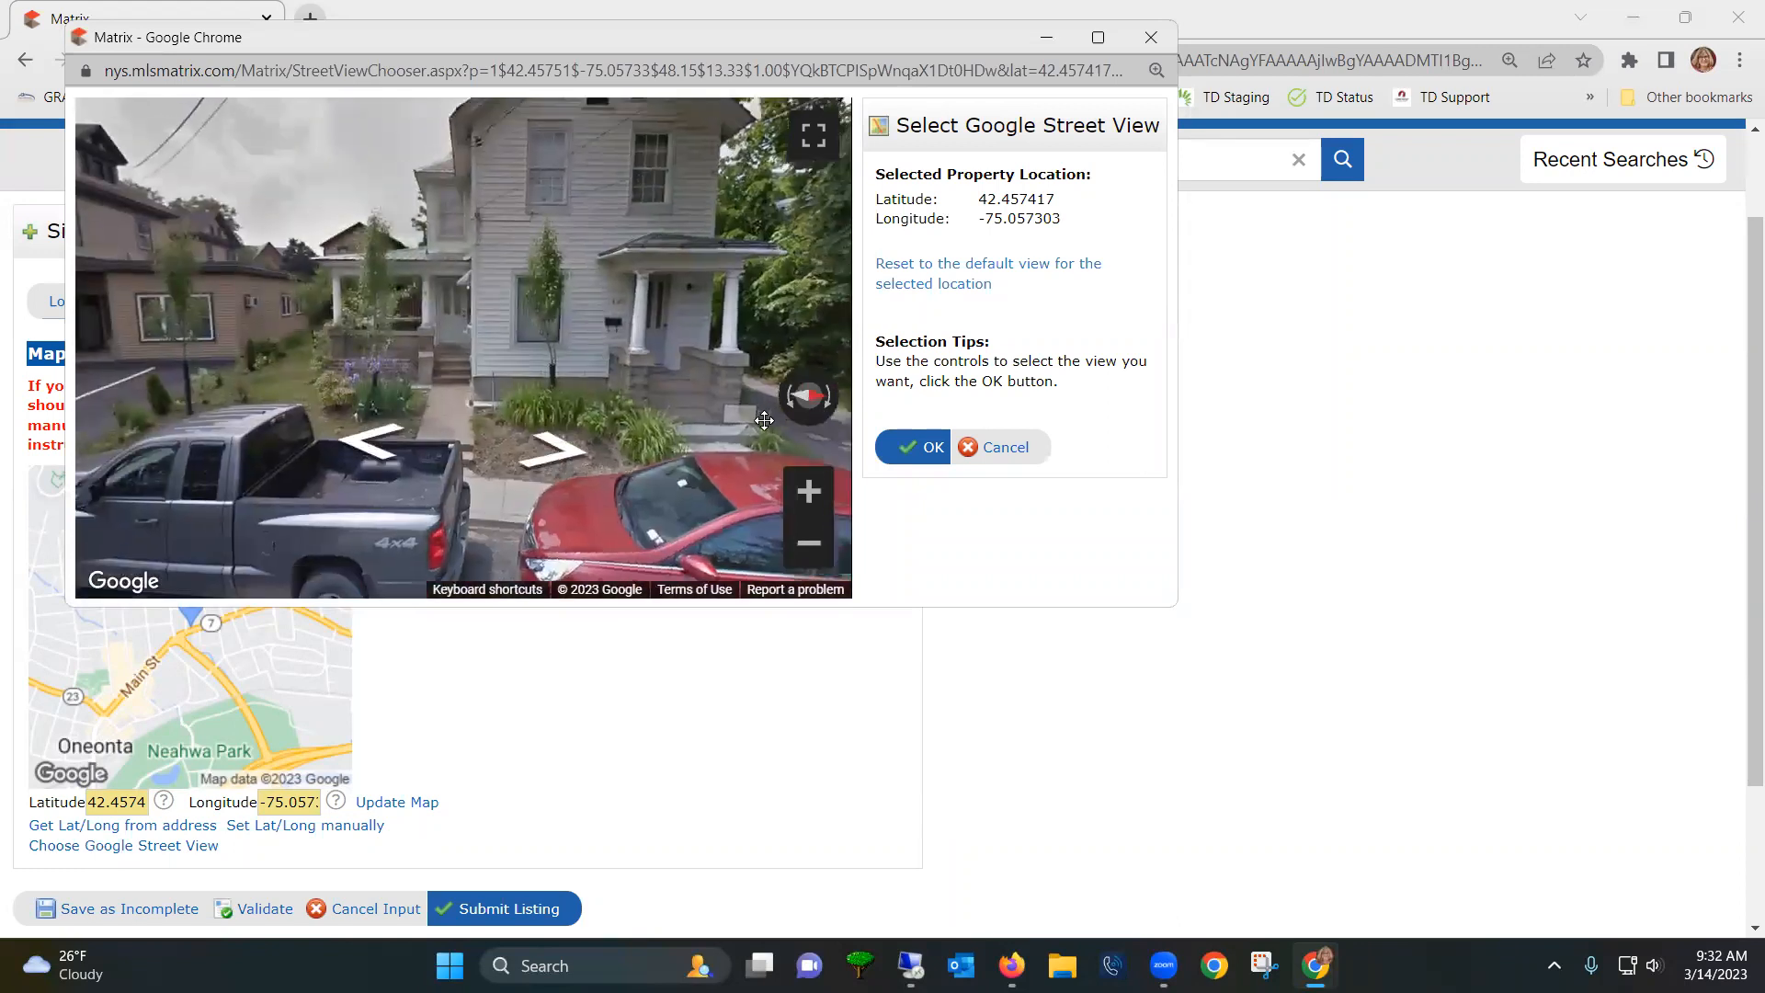
{"action": "left_click_drag", "start_coordinate": [712, 488], "coordinate": [271, 499]}
{"action": "left_click_drag", "start_coordinate": [670, 515], "coordinate": [484, 495]}
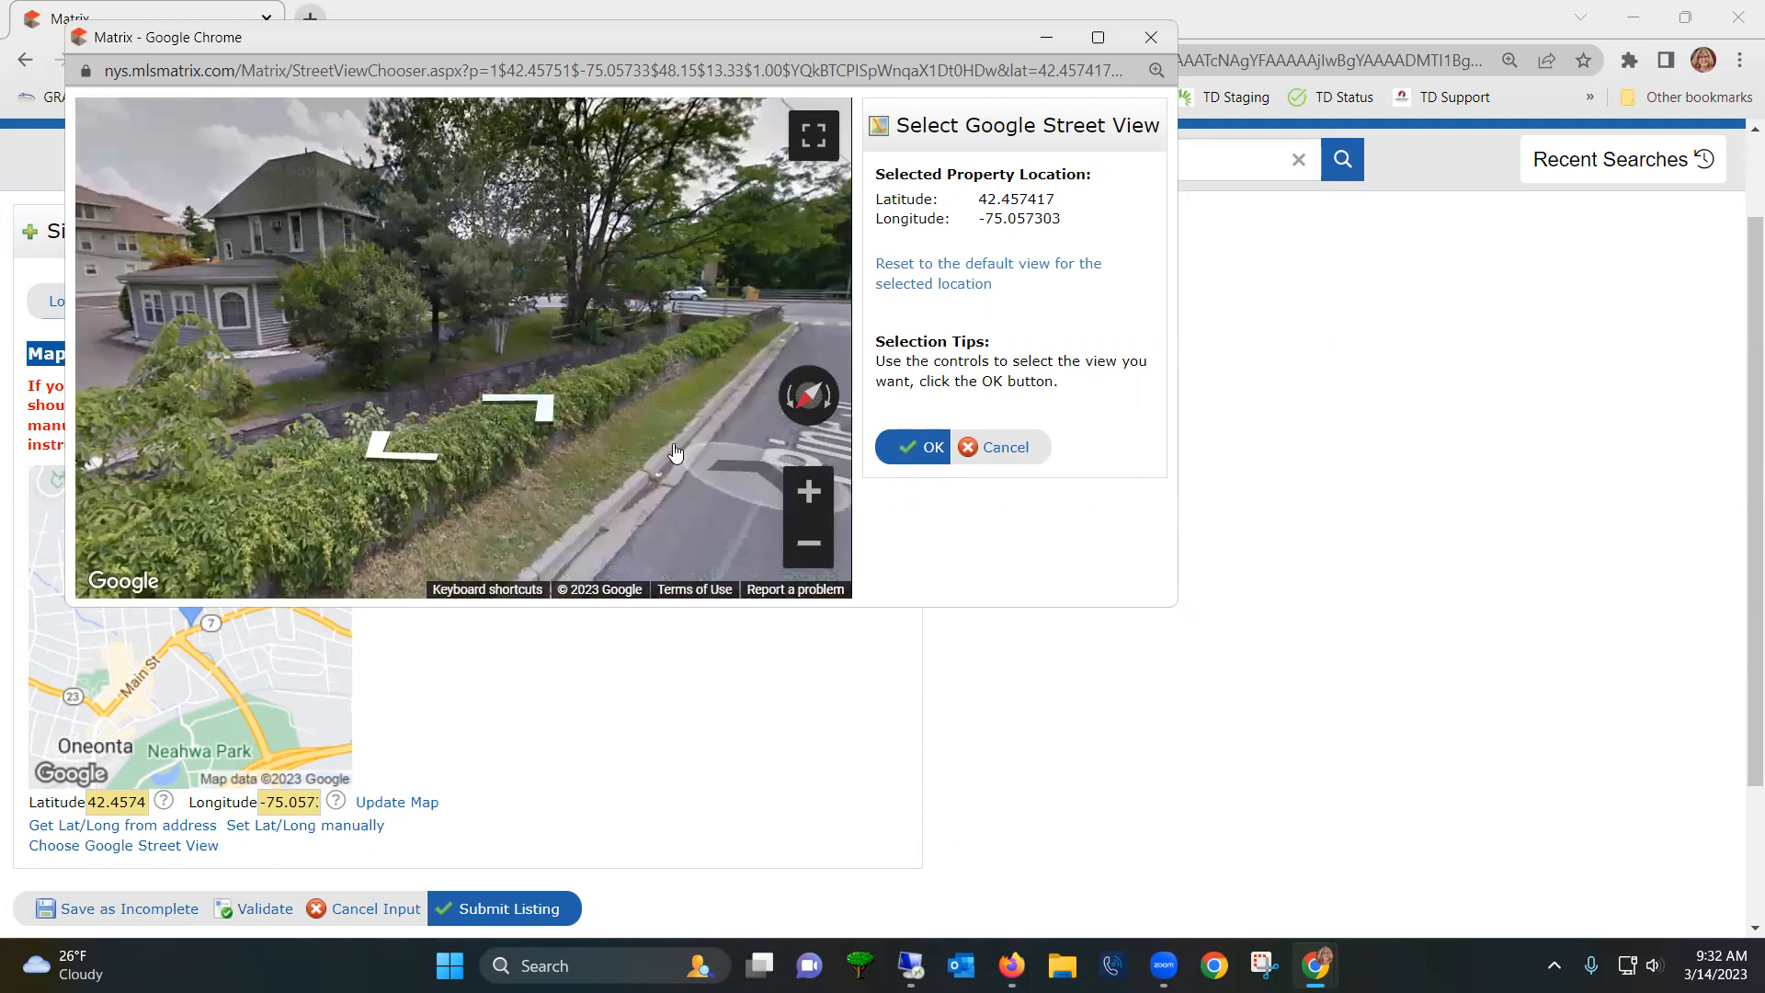
{"action": "left_click", "coordinate": [554, 429]}
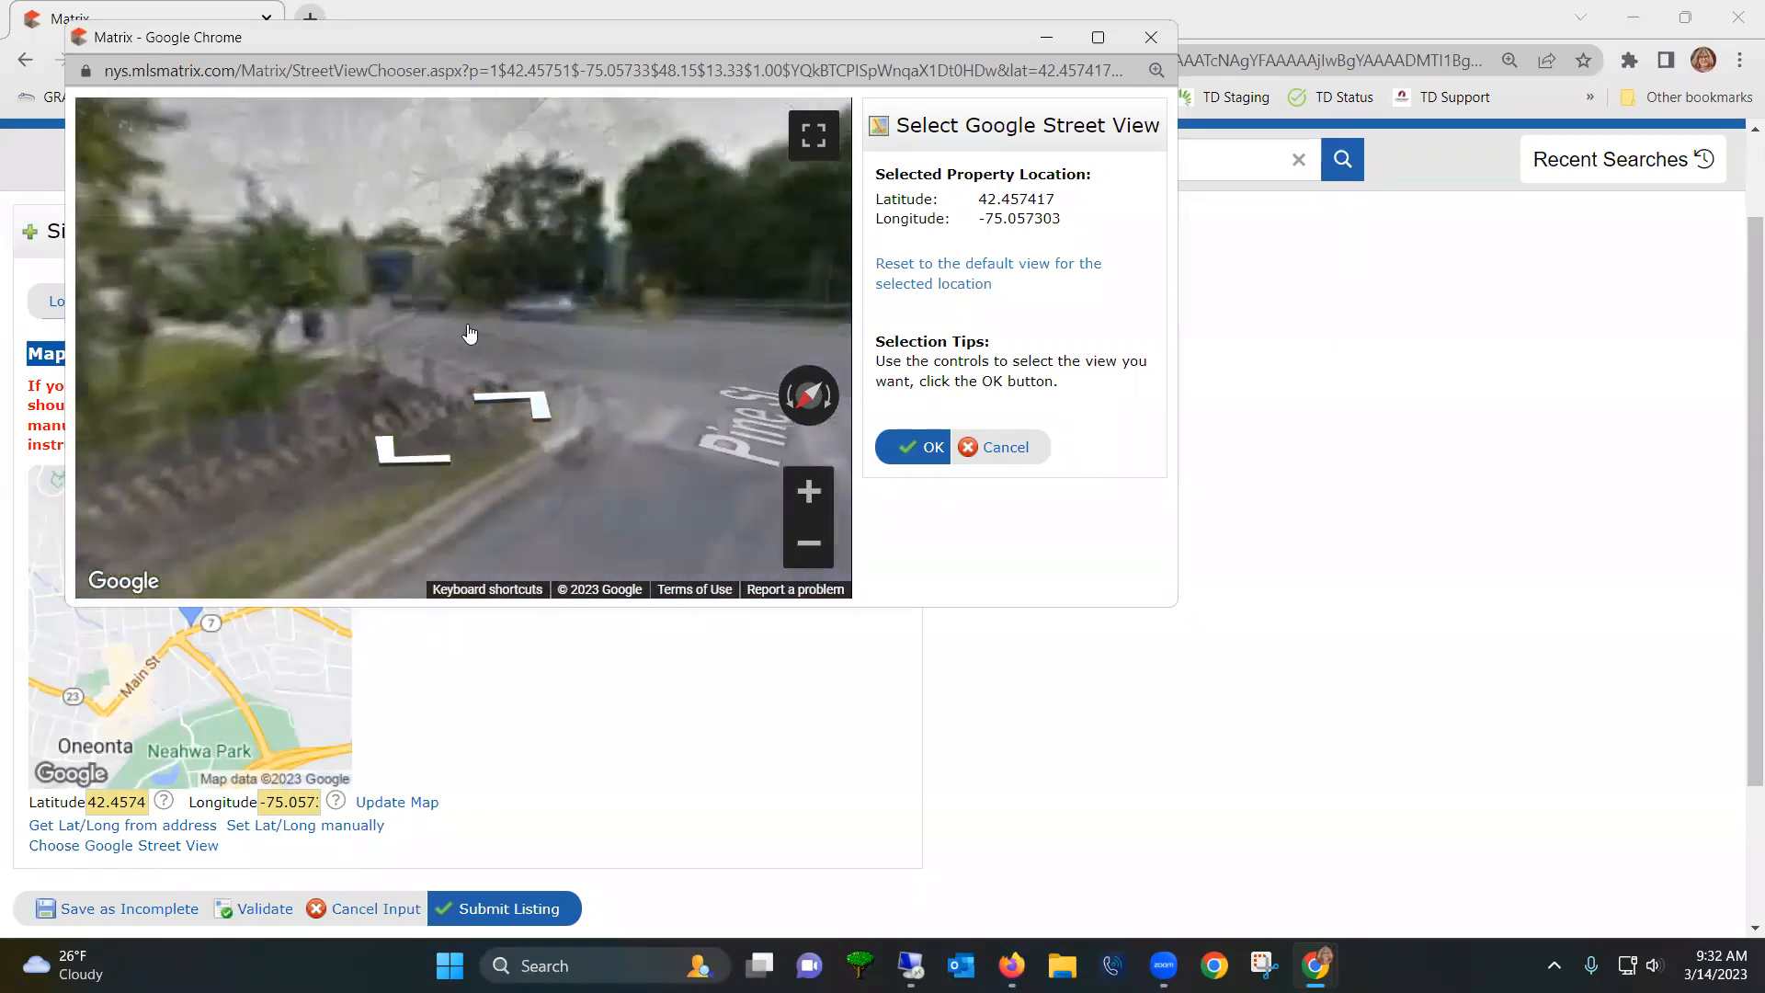
{"action": "left_click_drag", "start_coordinate": [626, 365], "coordinate": [670, 466]}
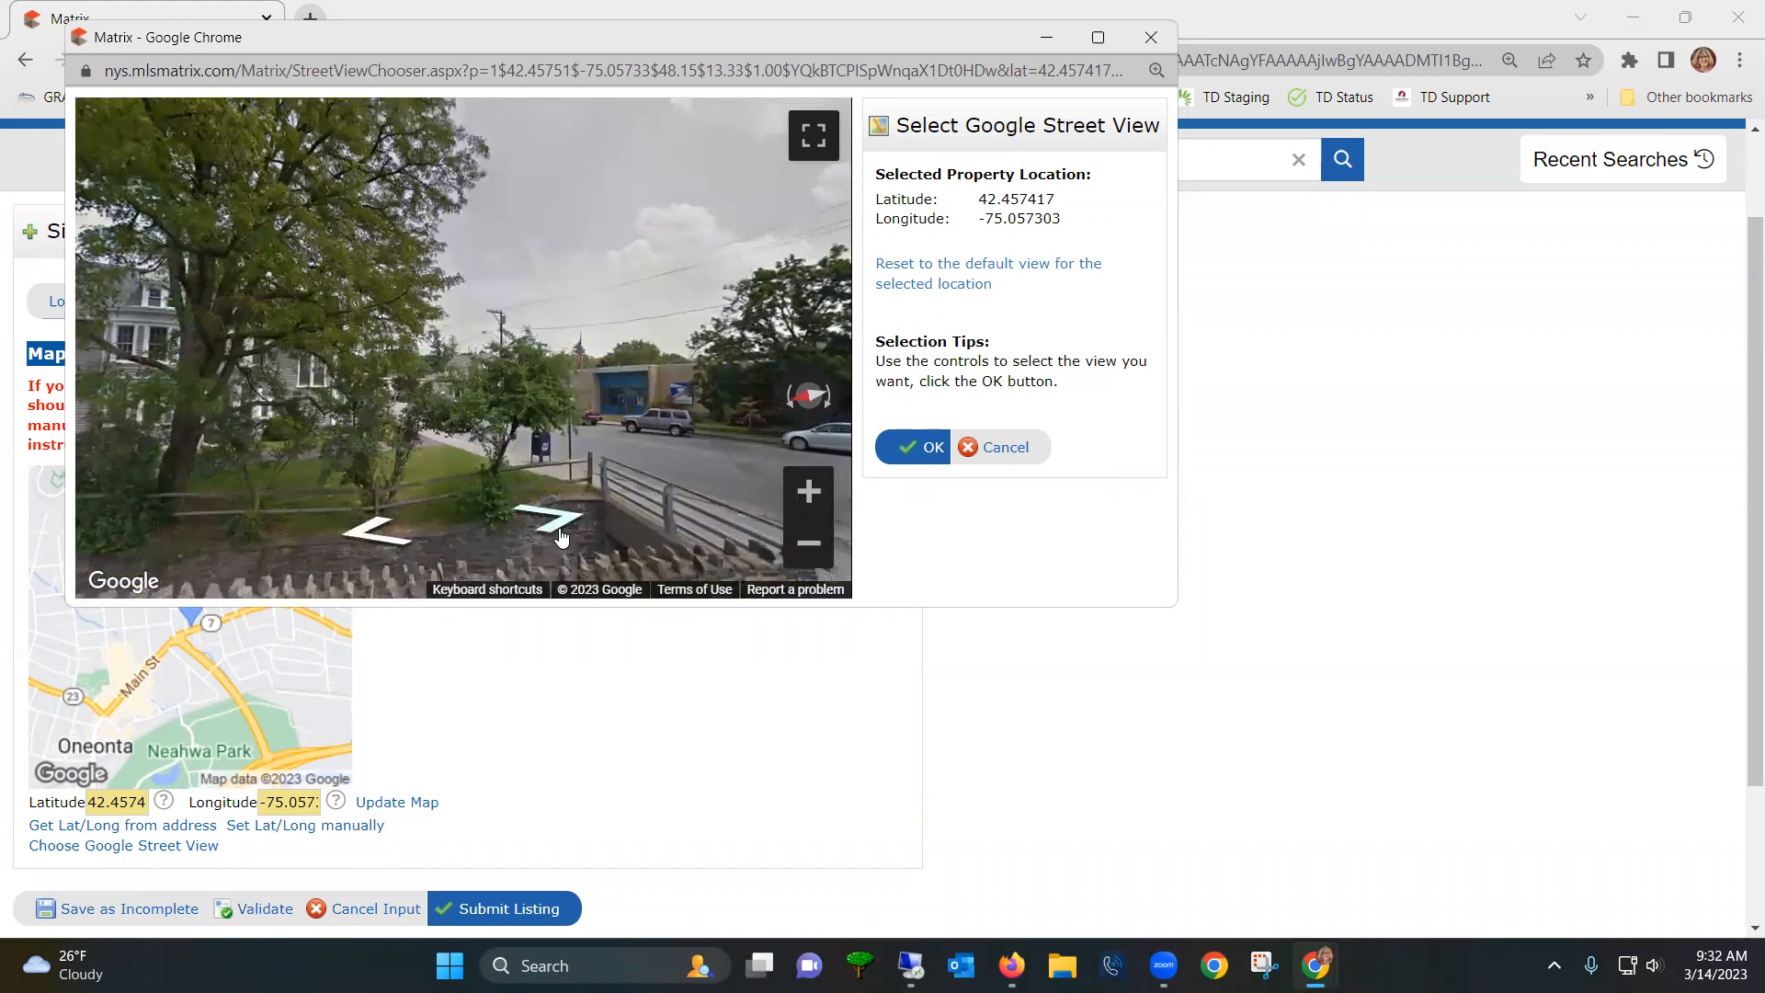
{"action": "left_click", "coordinate": [563, 535]}
{"action": "left_click_drag", "start_coordinate": [762, 446], "coordinate": [832, 439]}
{"action": "left_click", "coordinate": [522, 537]}
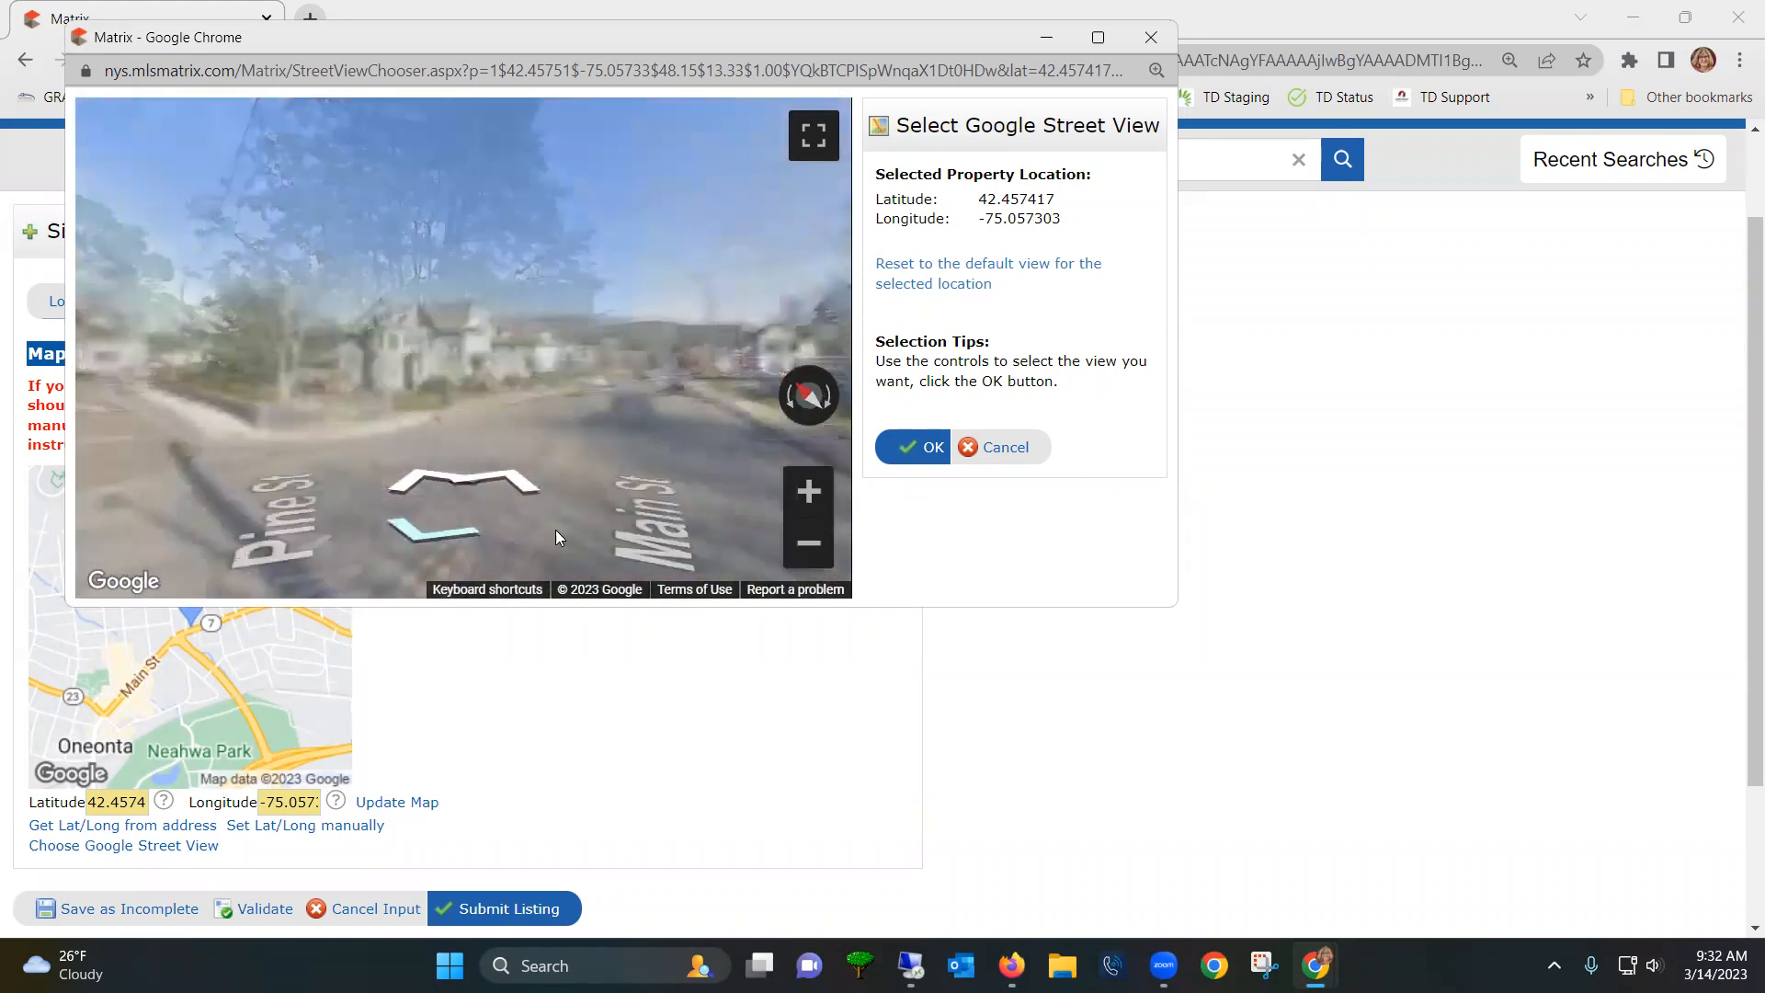
{"action": "left_click_drag", "start_coordinate": [610, 422], "coordinate": [685, 363]}
{"action": "left_click_drag", "start_coordinate": [203, 481], "coordinate": [177, 457]}
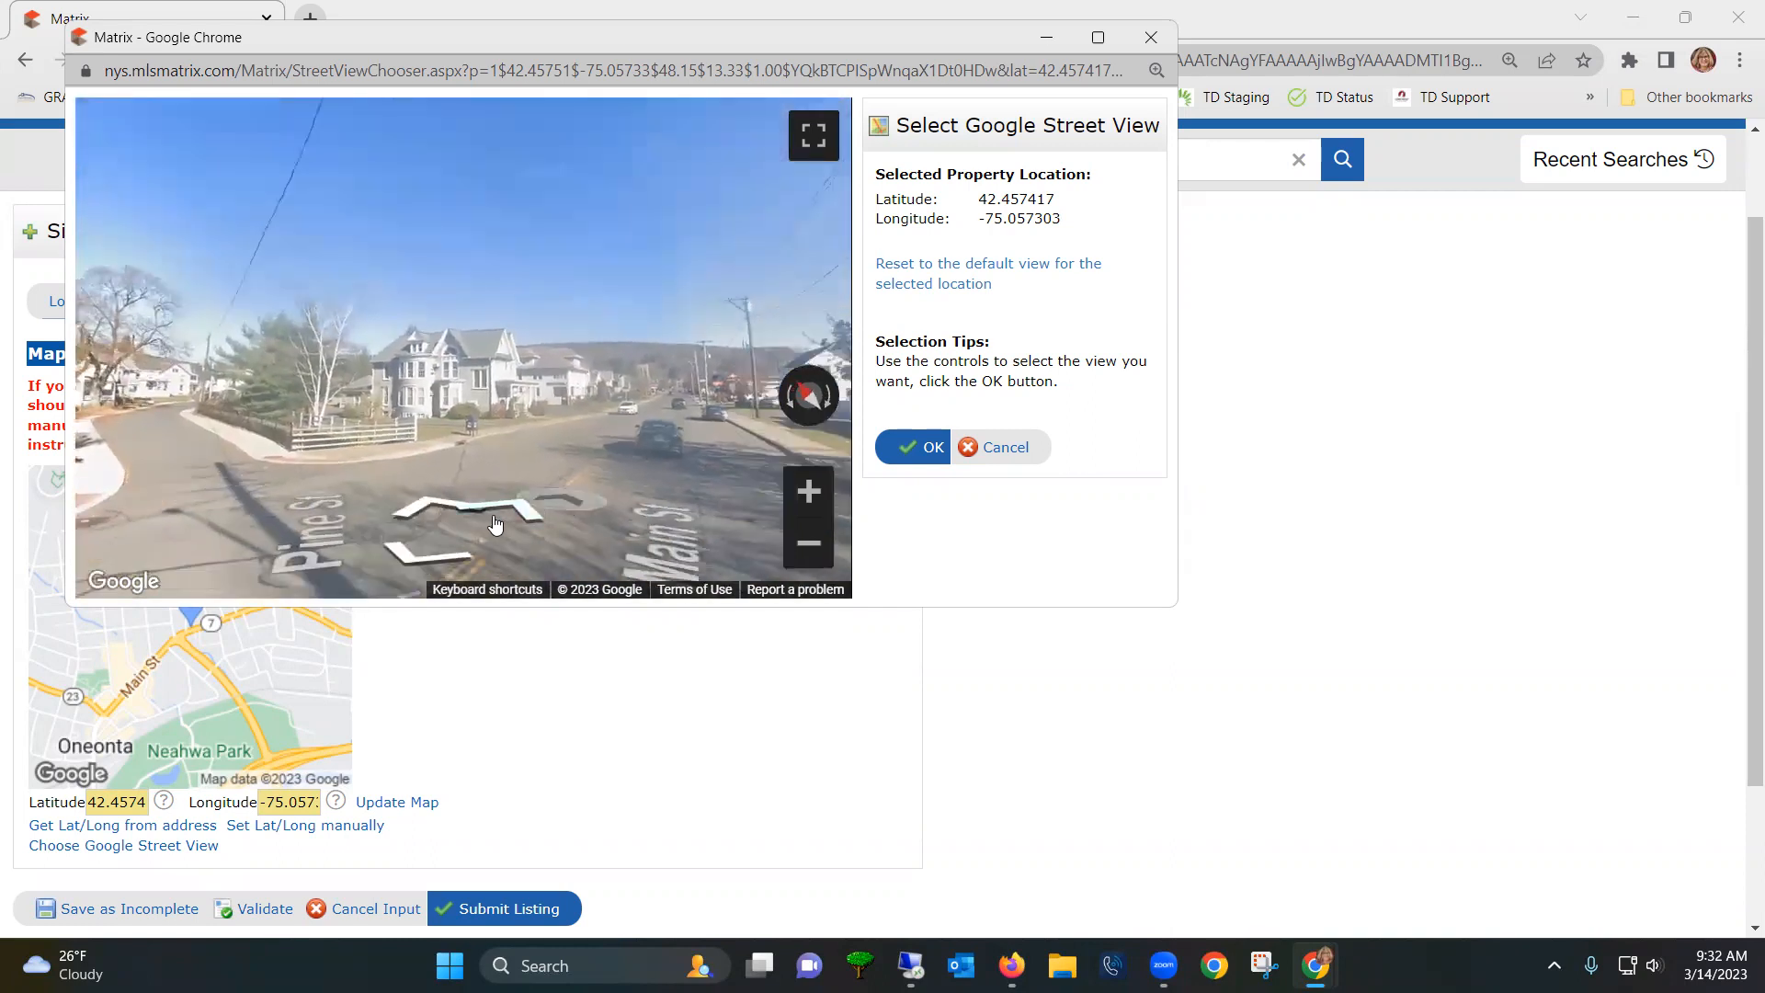
{"action": "left_click", "coordinate": [515, 519]}
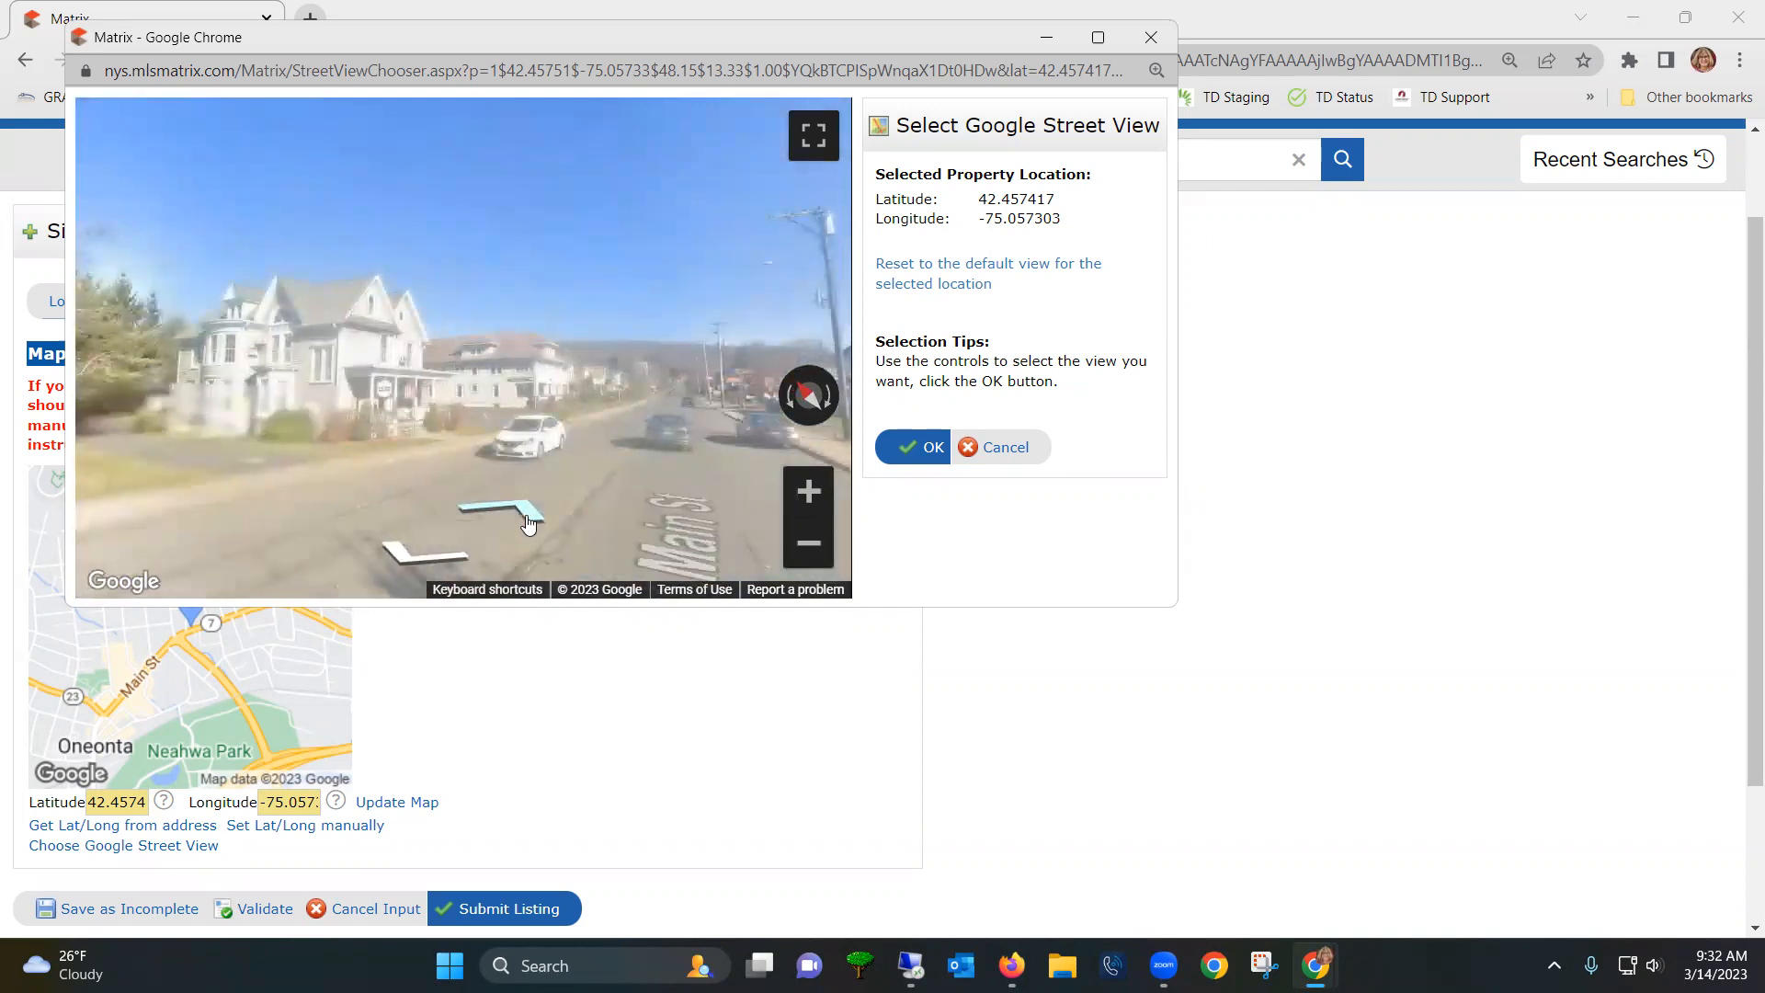
{"action": "left_click", "coordinate": [533, 523]}
{"action": "left_click_drag", "start_coordinate": [235, 489], "coordinate": [470, 480]}
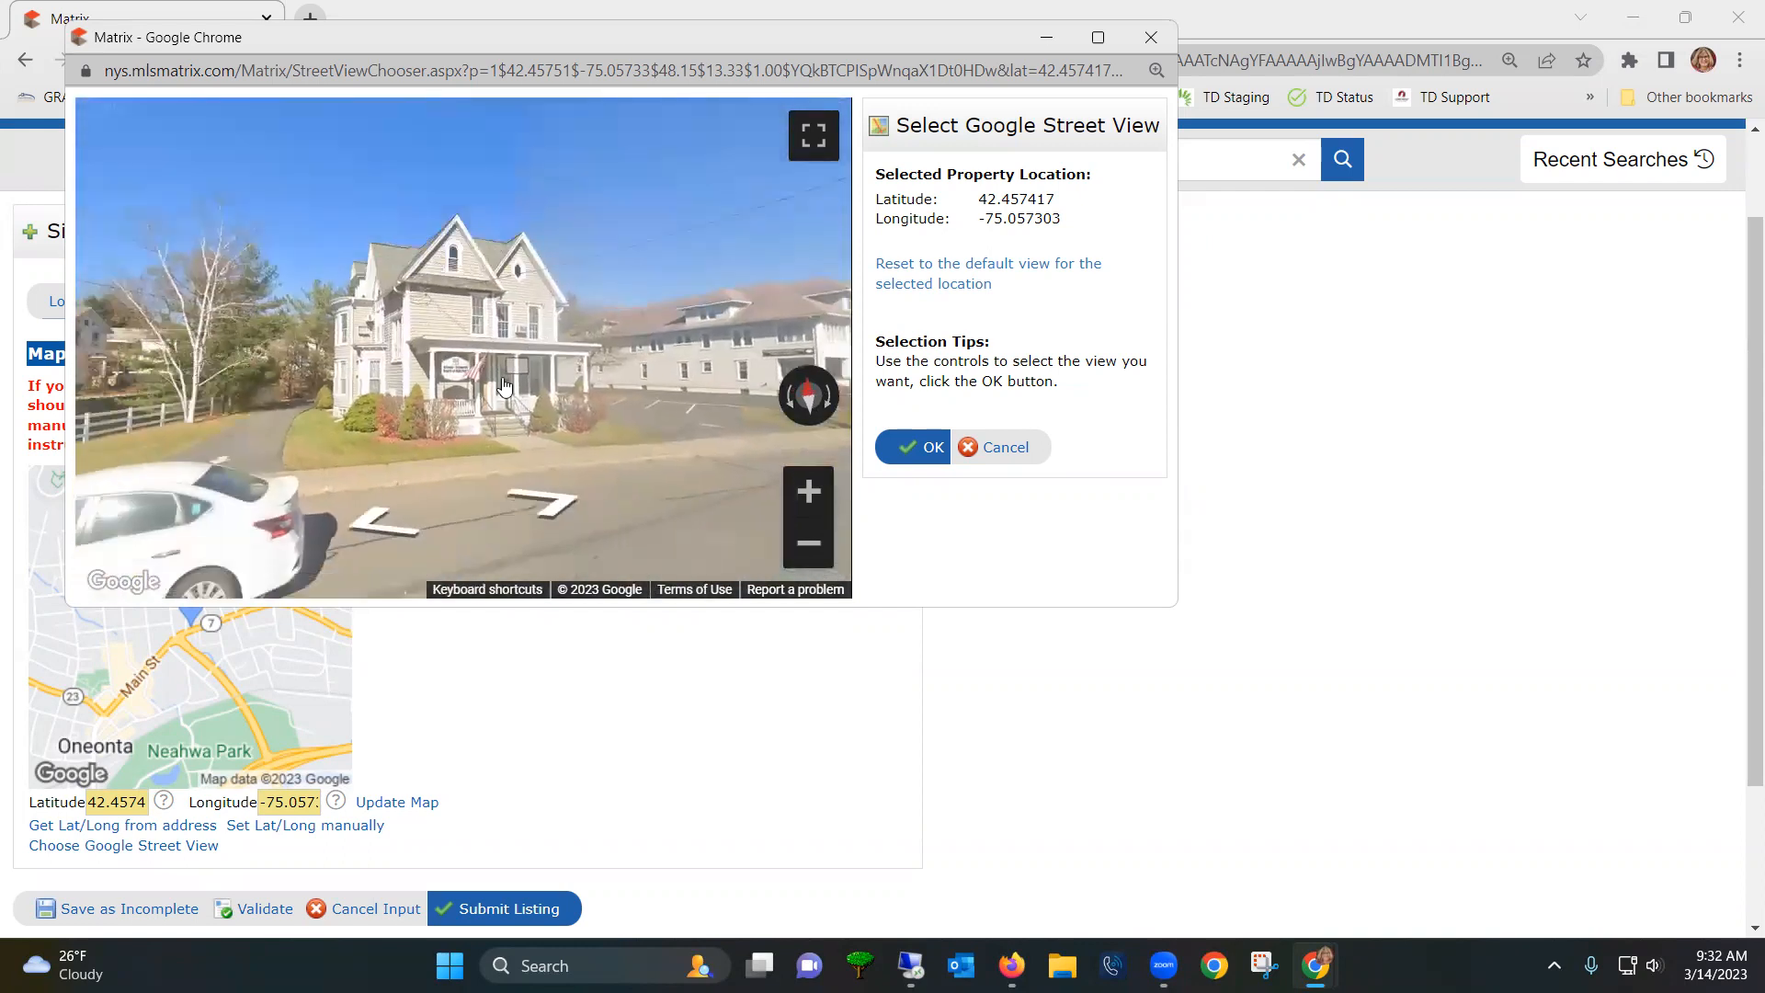
{"action": "left_click", "coordinate": [386, 540]}
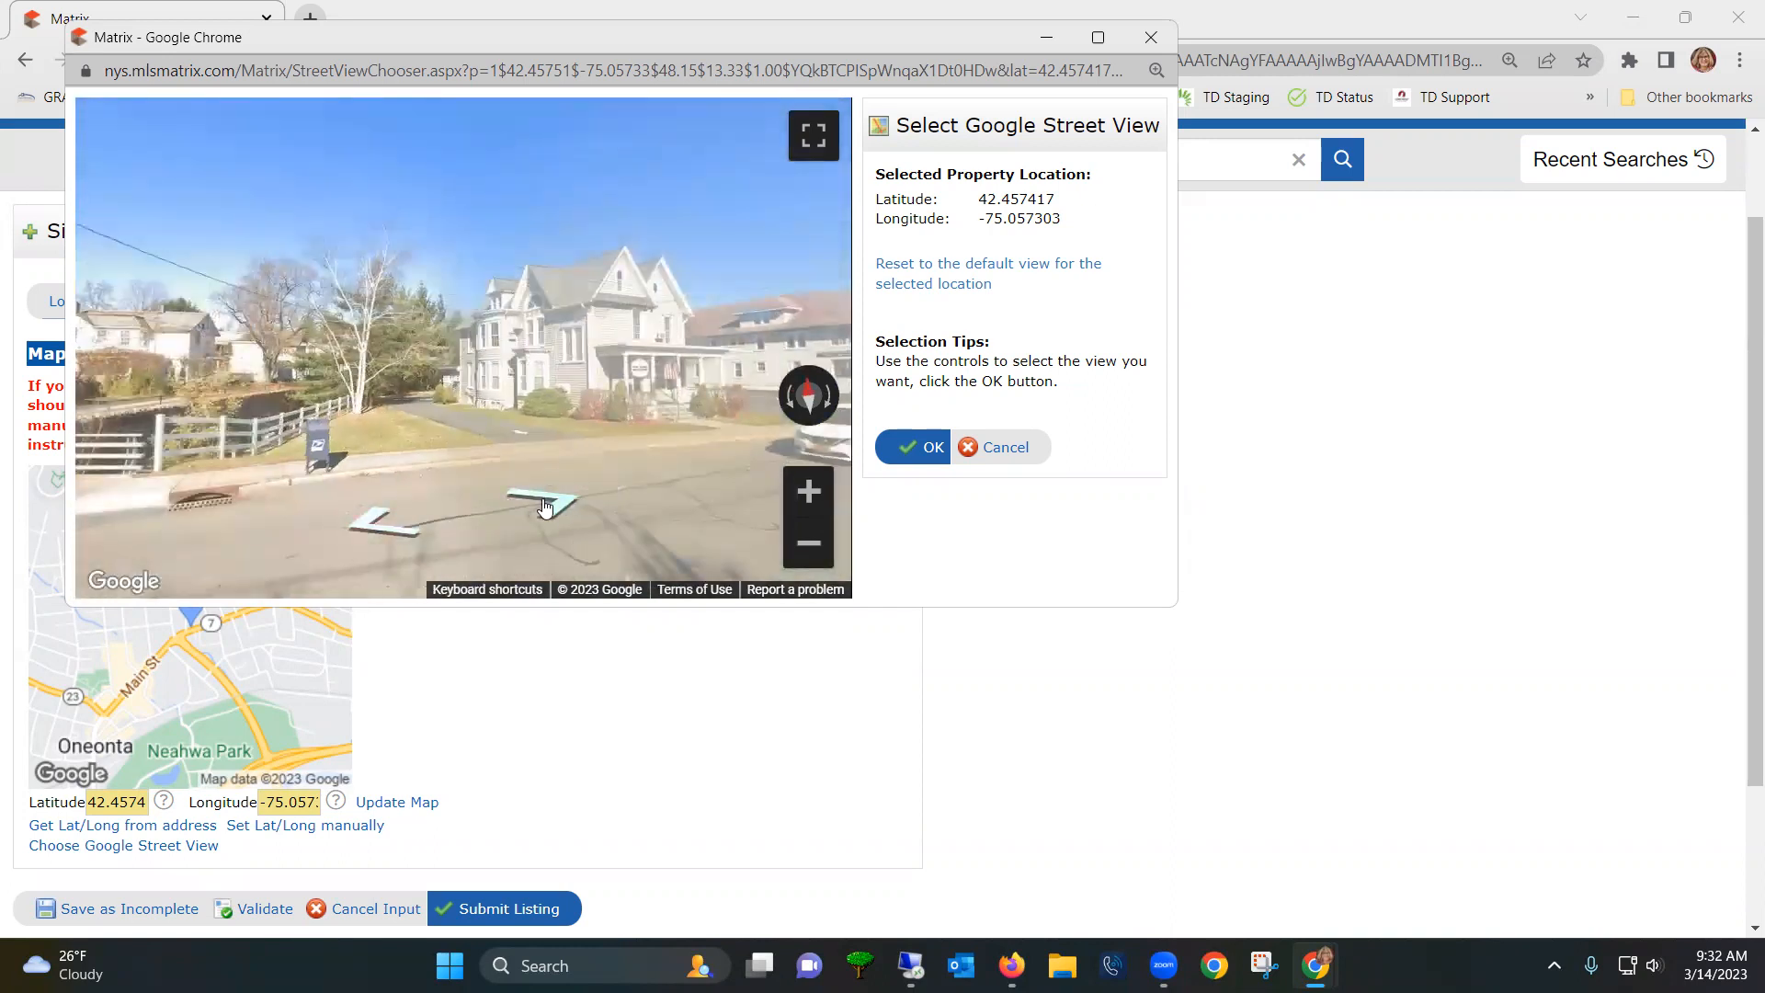
{"action": "left_click", "coordinate": [552, 508]}
{"action": "left_click", "coordinate": [554, 508]}
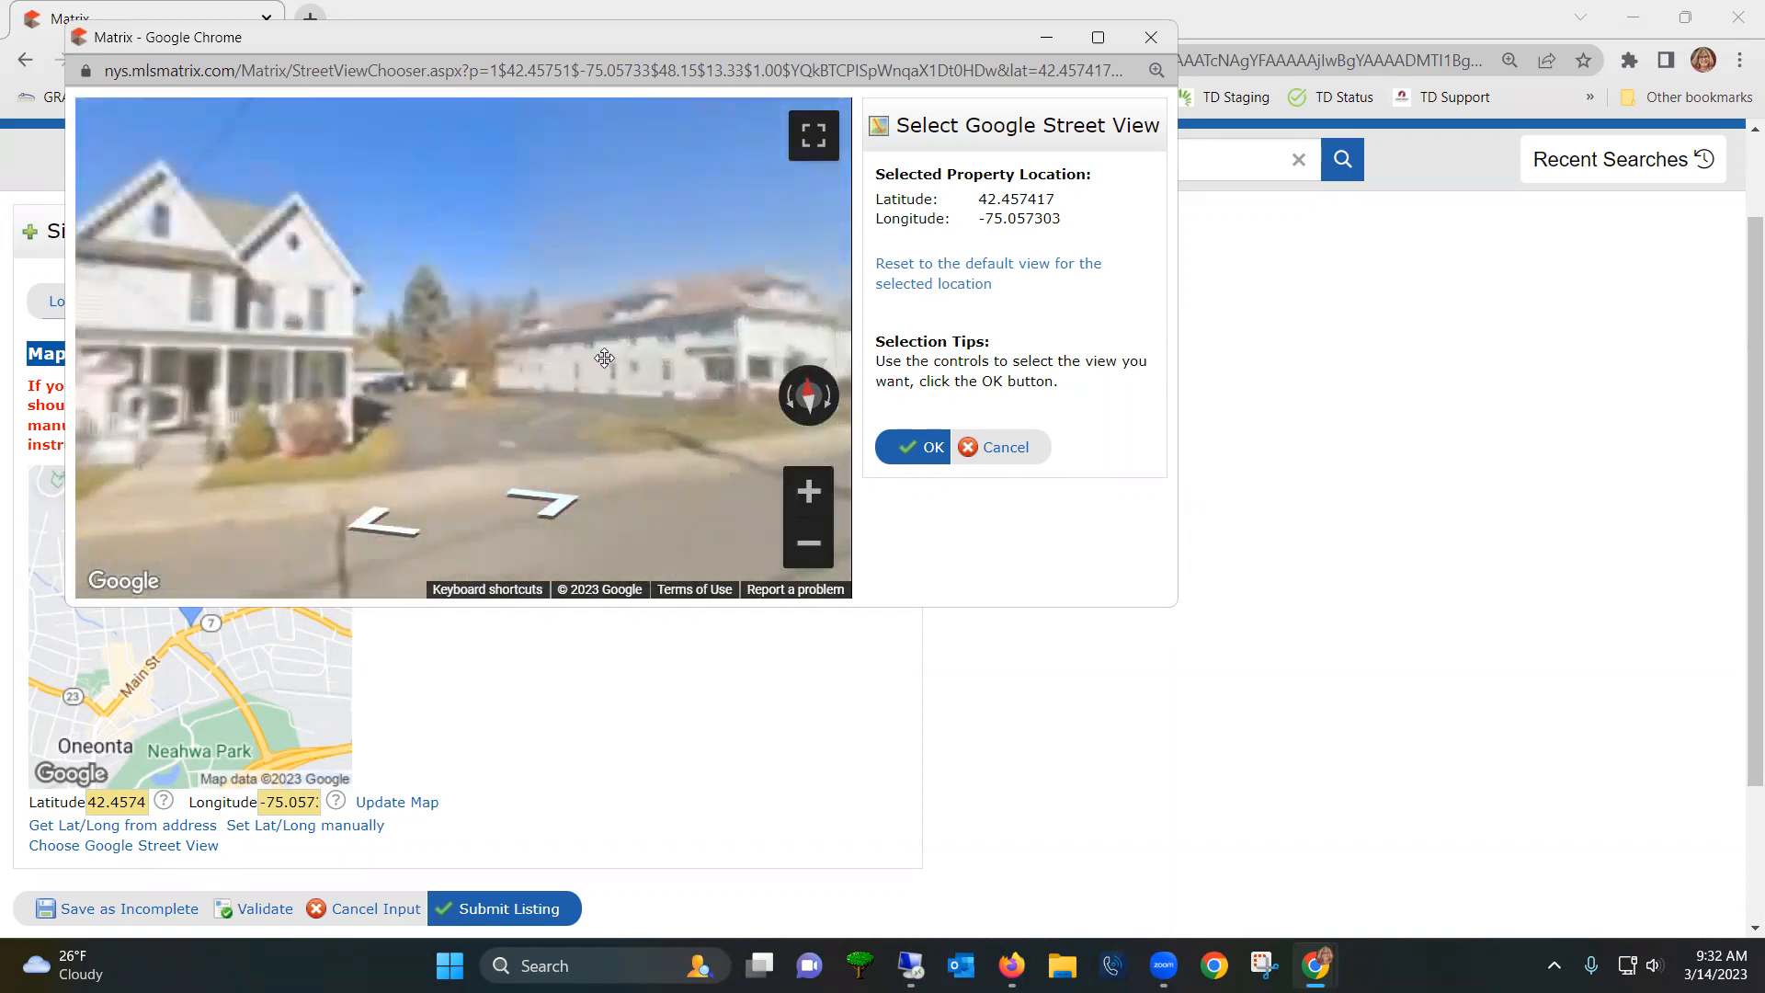
{"action": "left_click_drag", "start_coordinate": [445, 349], "coordinate": [707, 345]}
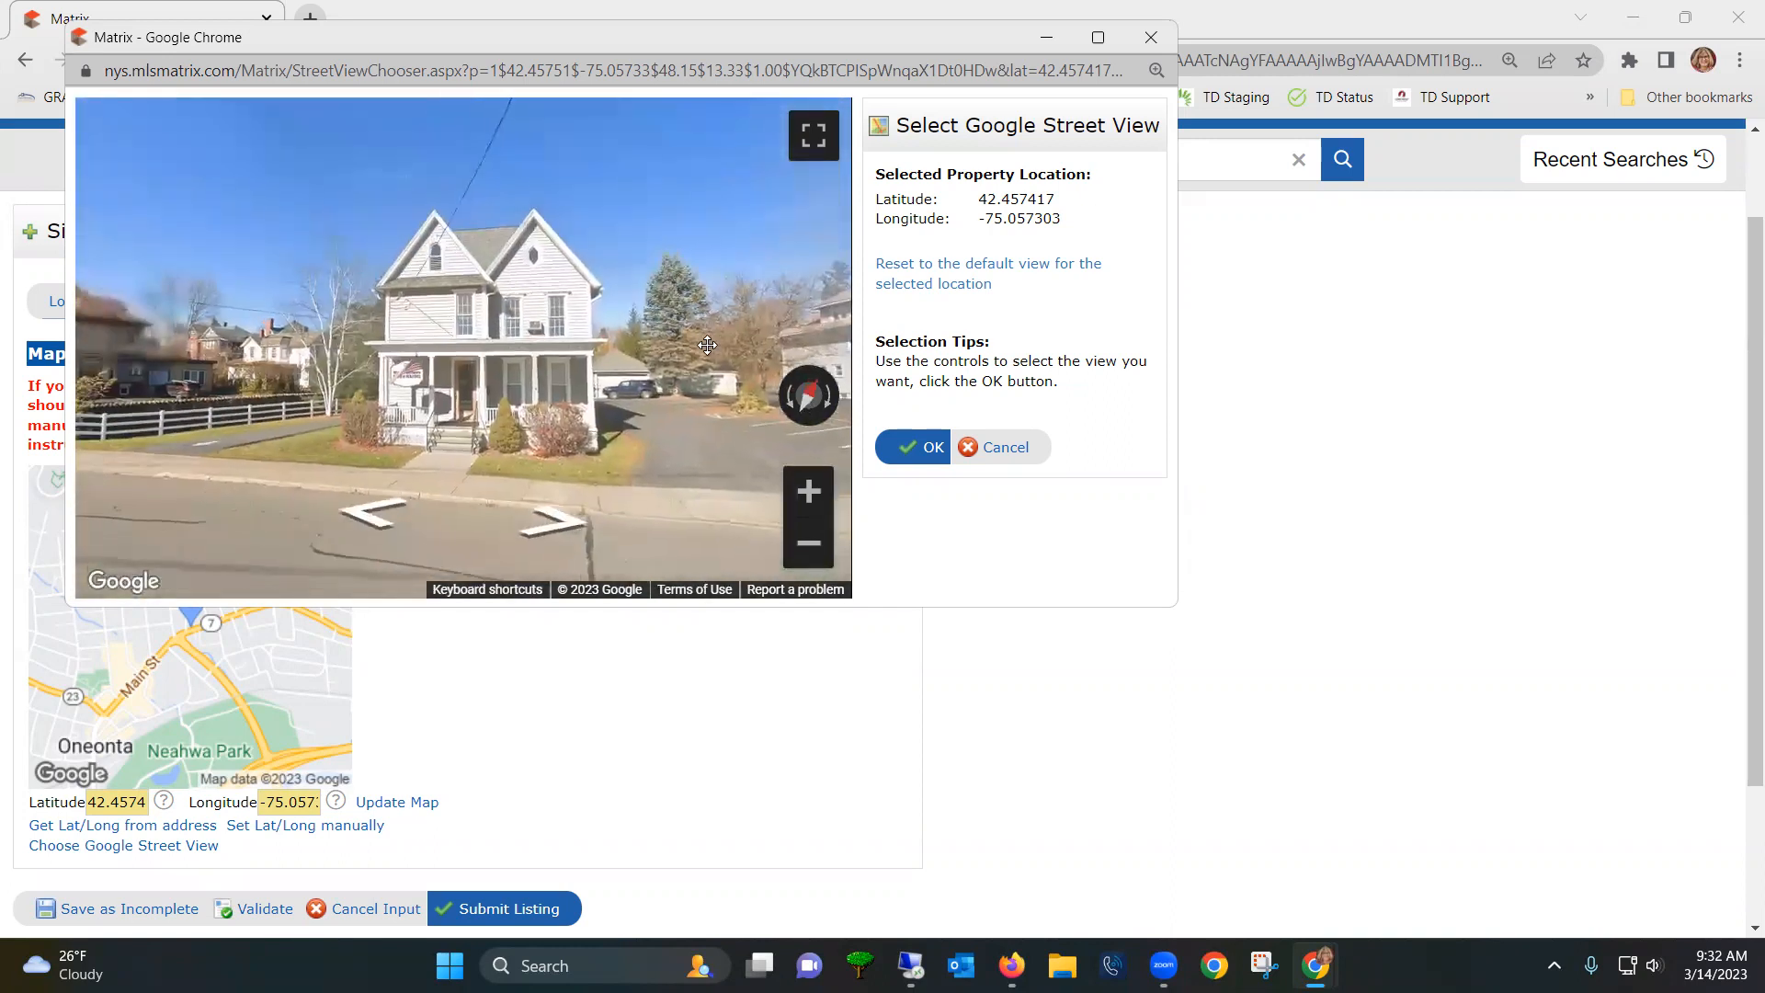
{"action": "left_click", "coordinate": [924, 450]}
- Reopen the Street View chooser to verify the chosen view and confirm it again
{"action": "scroll", "coordinate": [522, 718], "scroll_direction": "down", "scroll_amount": 3}
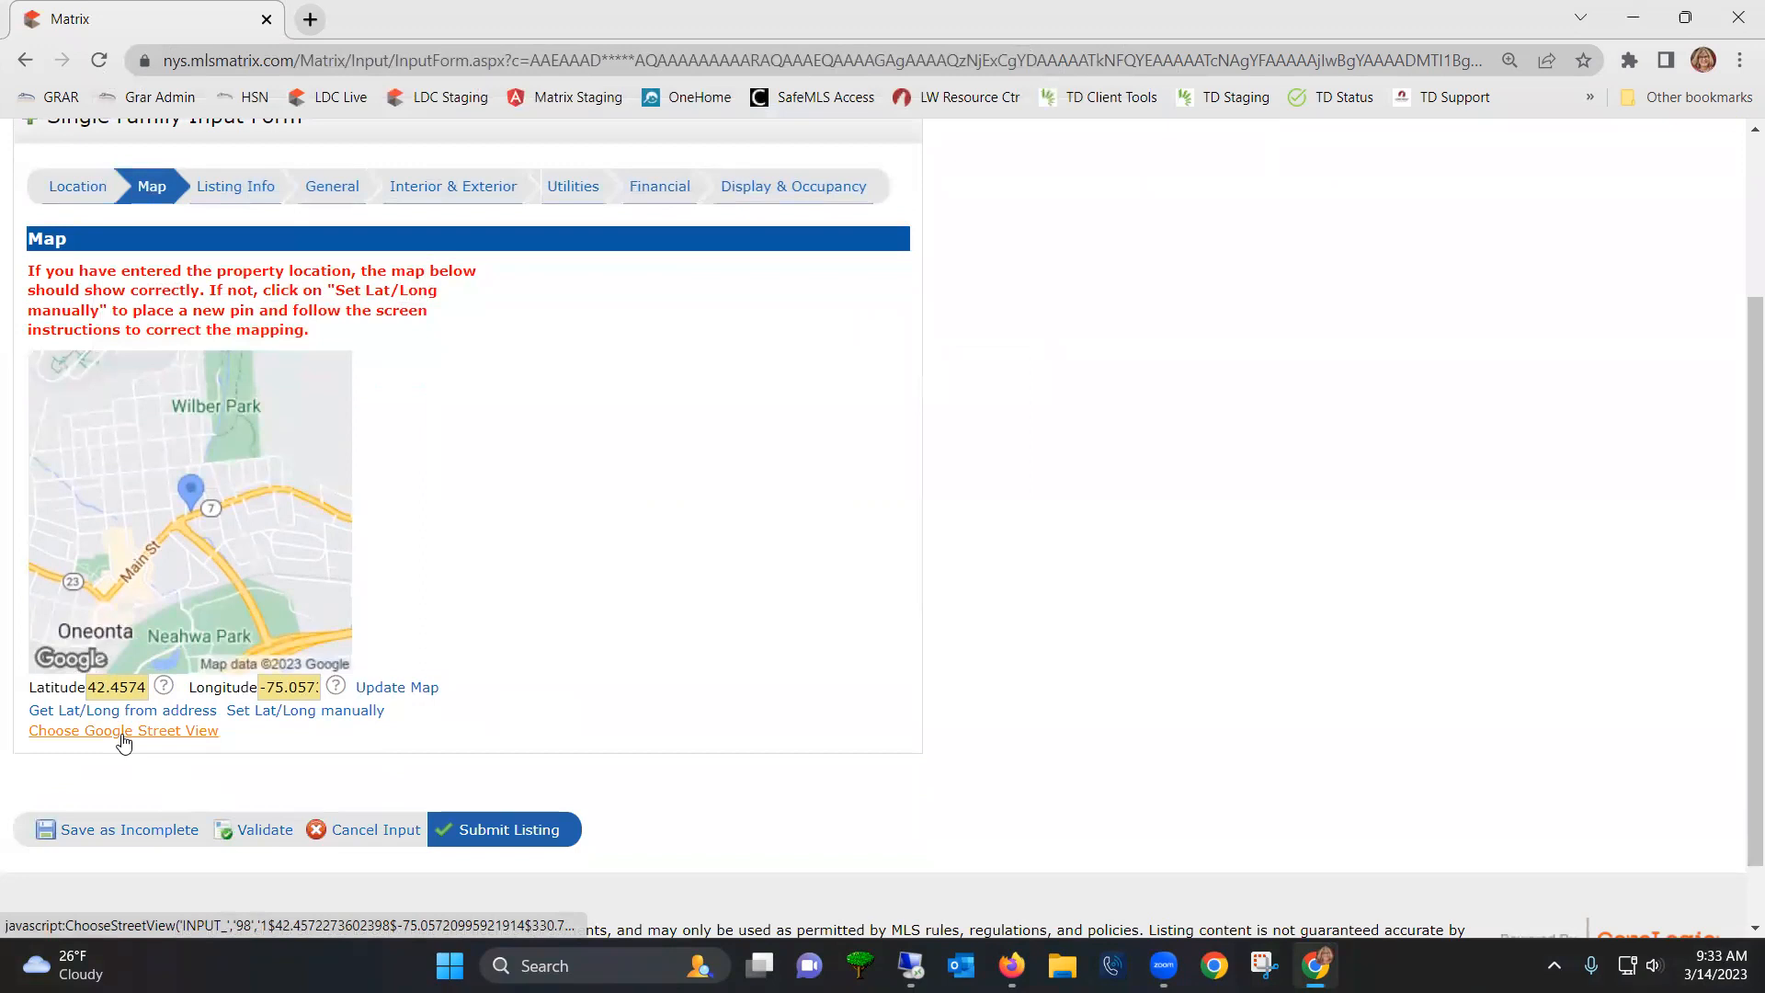
{"action": "left_click", "coordinate": [124, 732]}
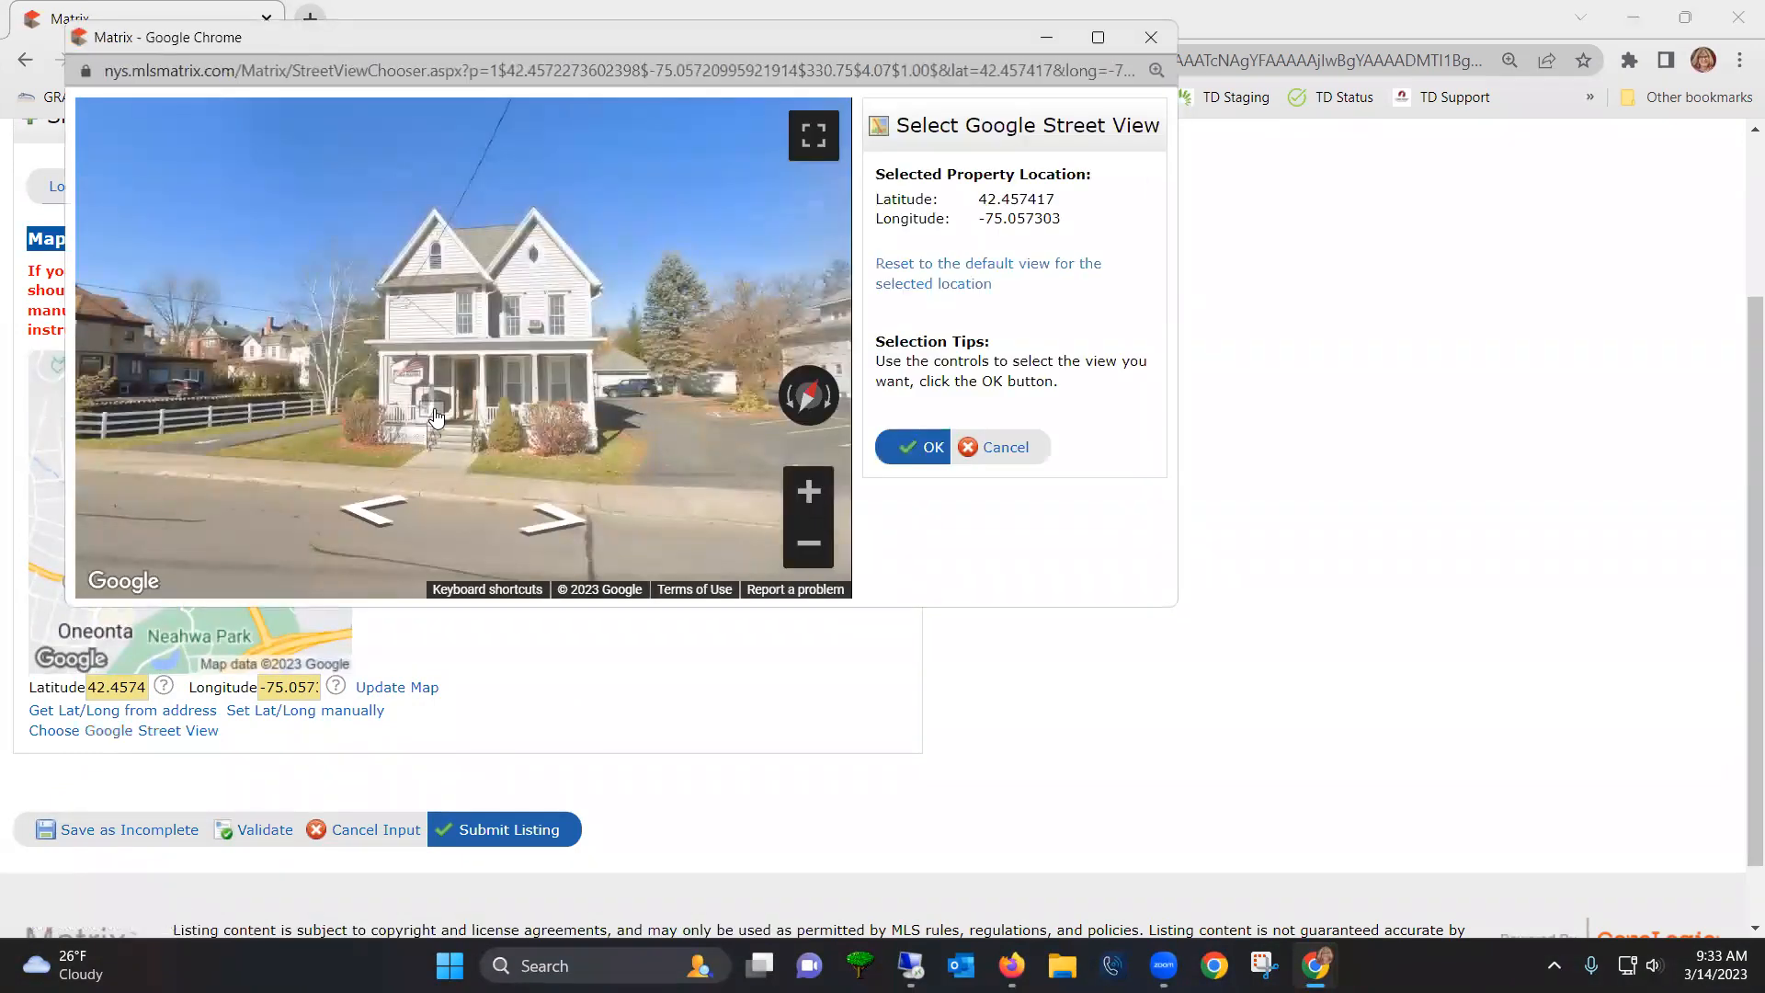
{"action": "left_click", "coordinate": [914, 448]}
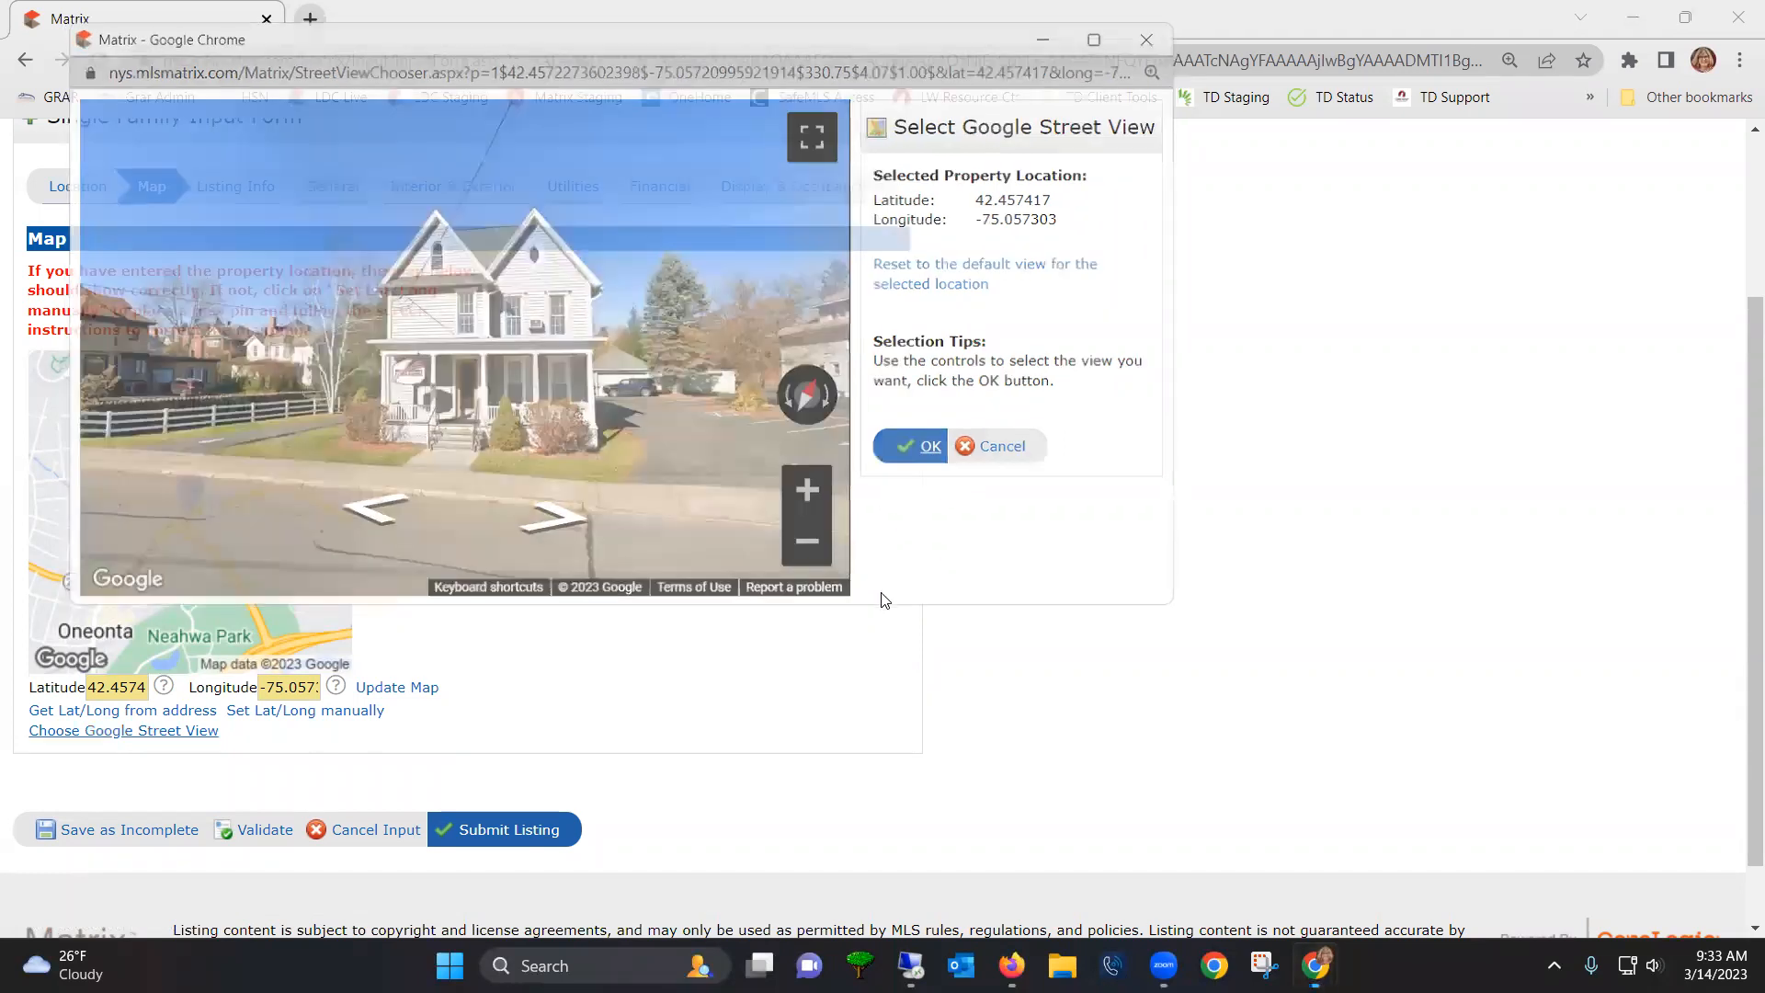
{"action": "scroll", "coordinate": [860, 605], "scroll_direction": "down", "scroll_amount": 1}
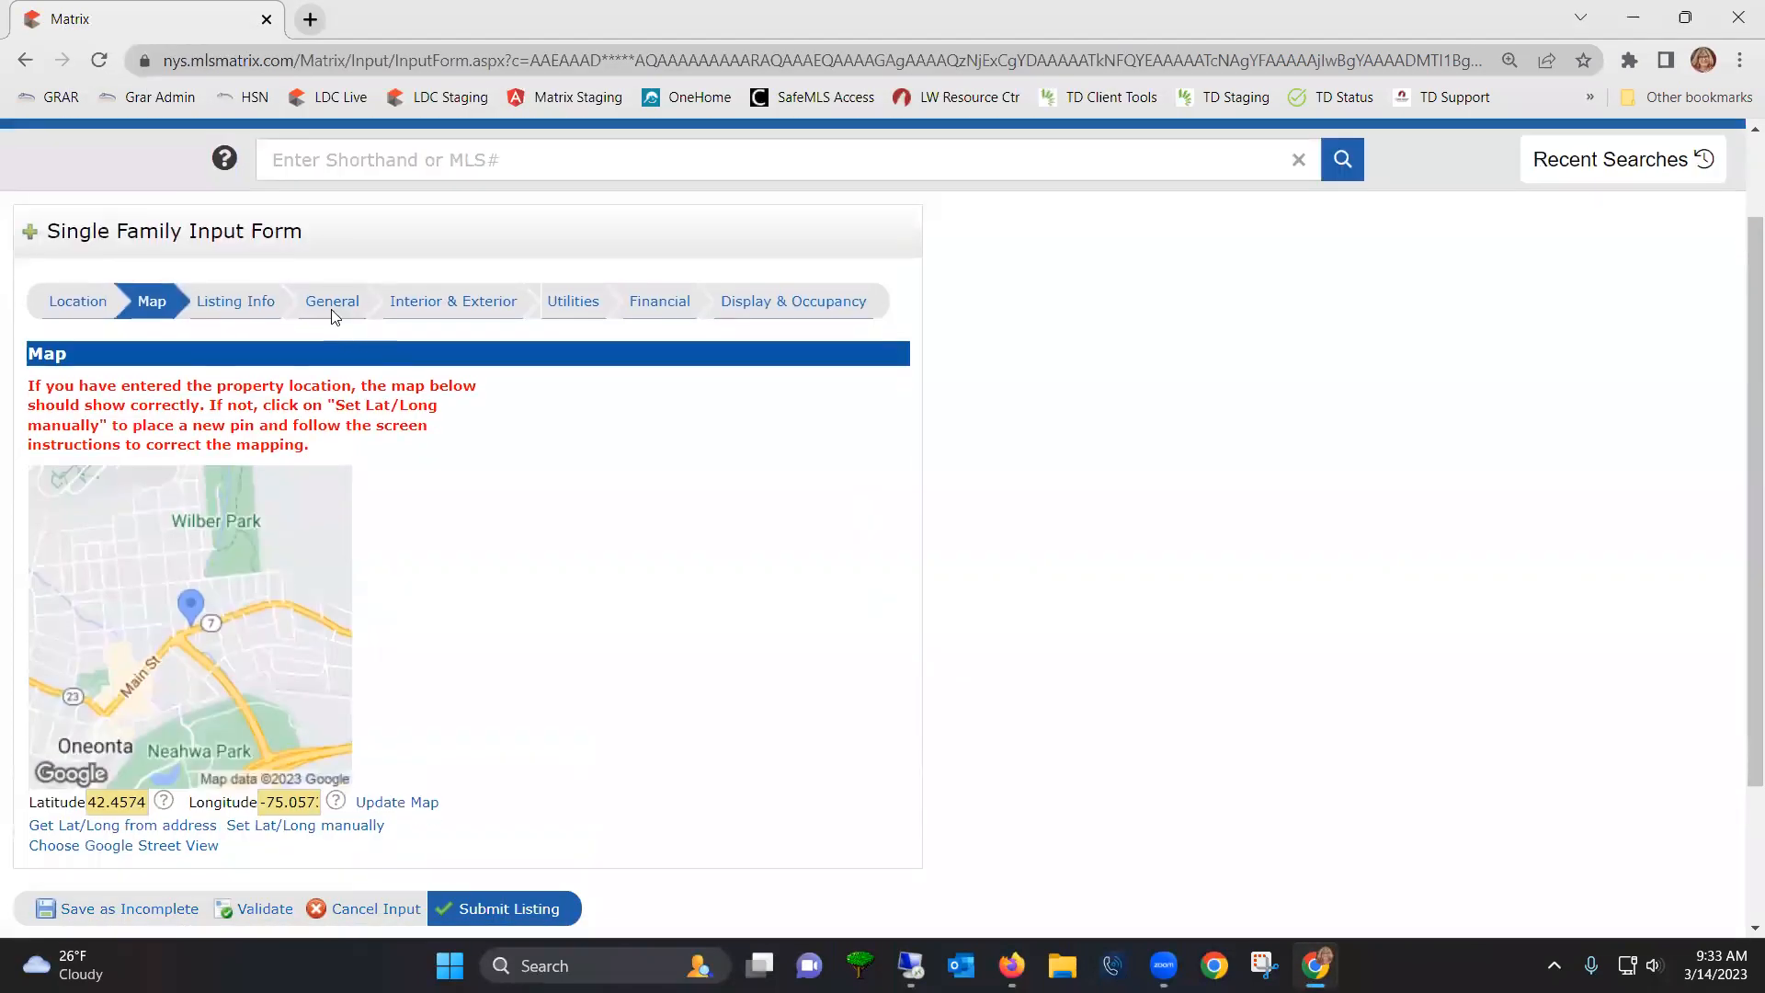
- Switch to the Listing Info section and place the cursor in the Showing/Appt # field
{"action": "left_click", "coordinate": [241, 309]}
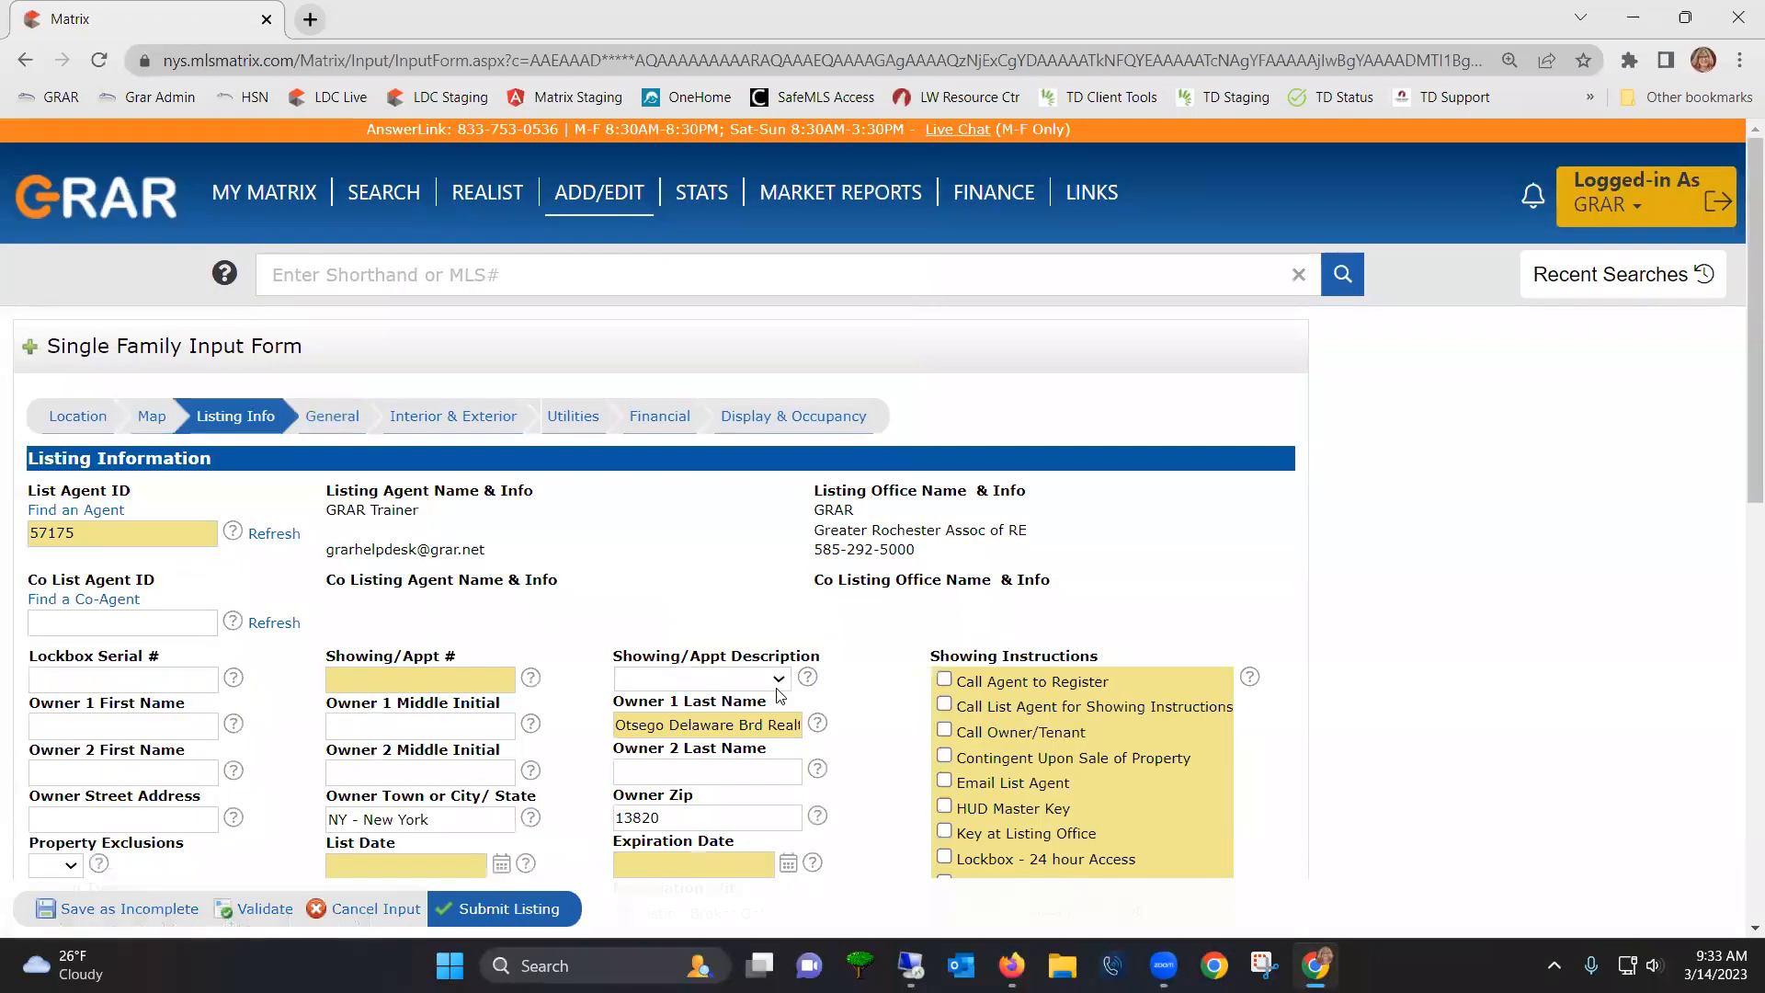
{"action": "scroll", "coordinate": [379, 625], "scroll_direction": "down", "scroll_amount": 1}
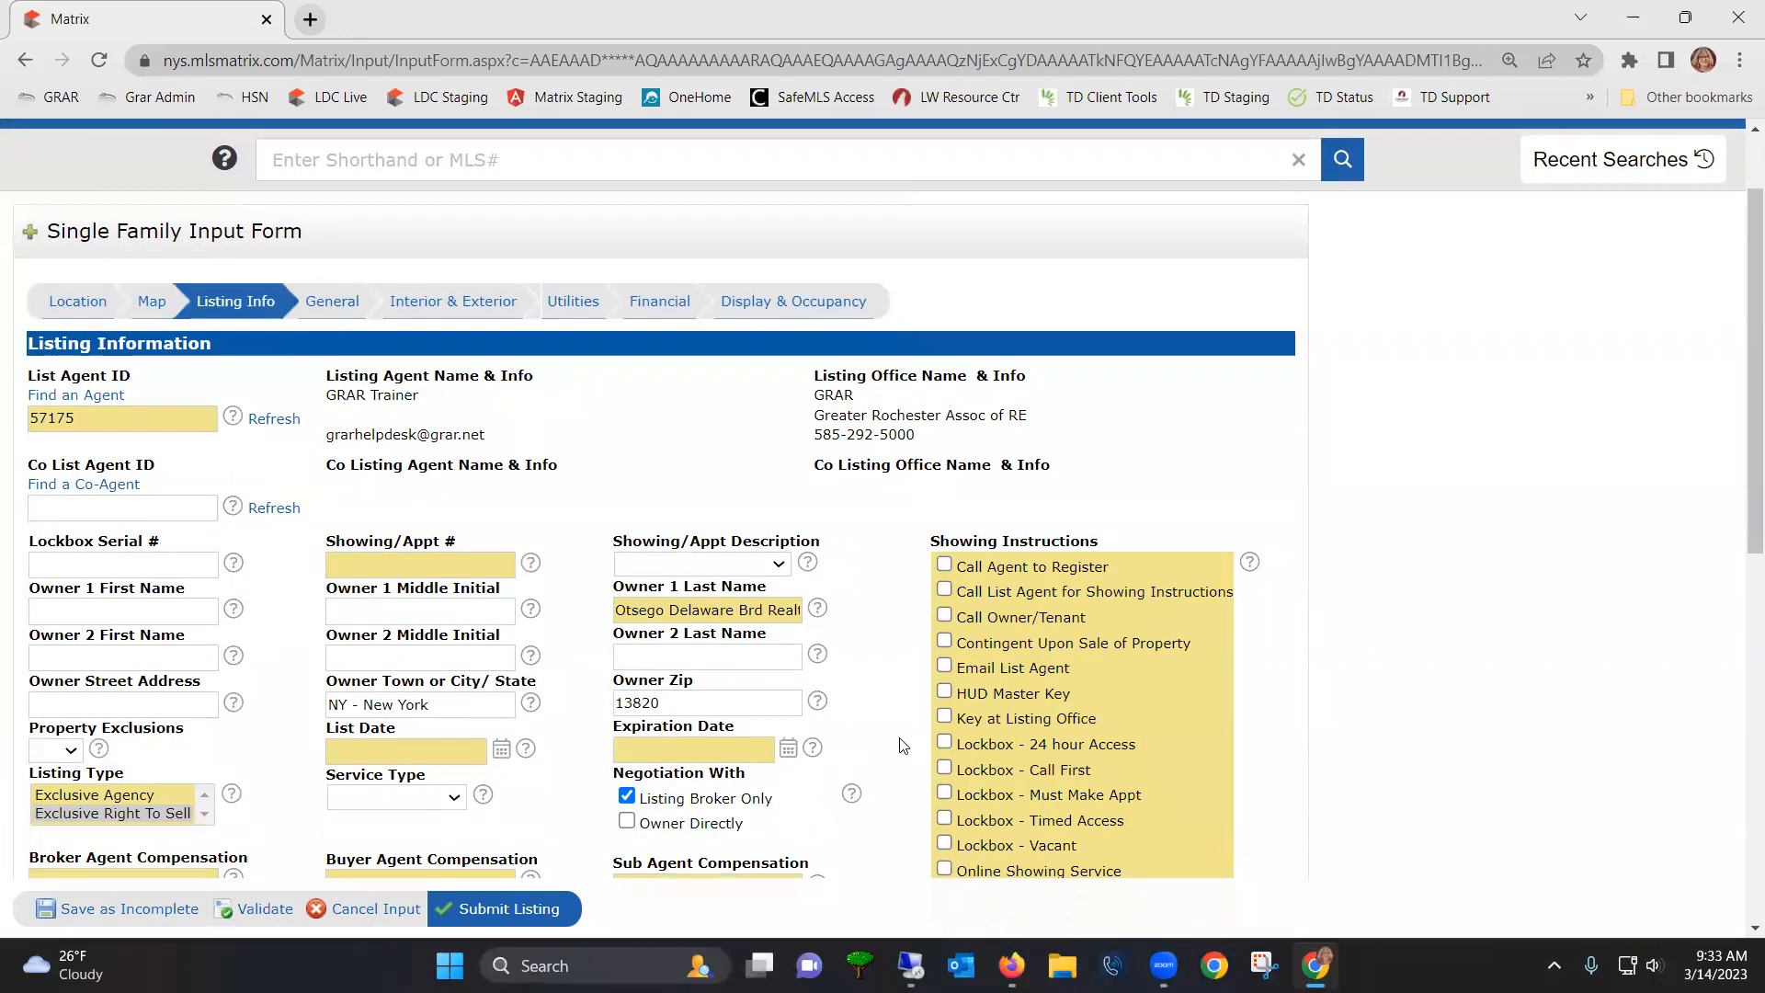
{"action": "scroll", "coordinate": [927, 740], "scroll_direction": "down", "scroll_amount": 1}
{"action": "left_click", "coordinate": [370, 451]}
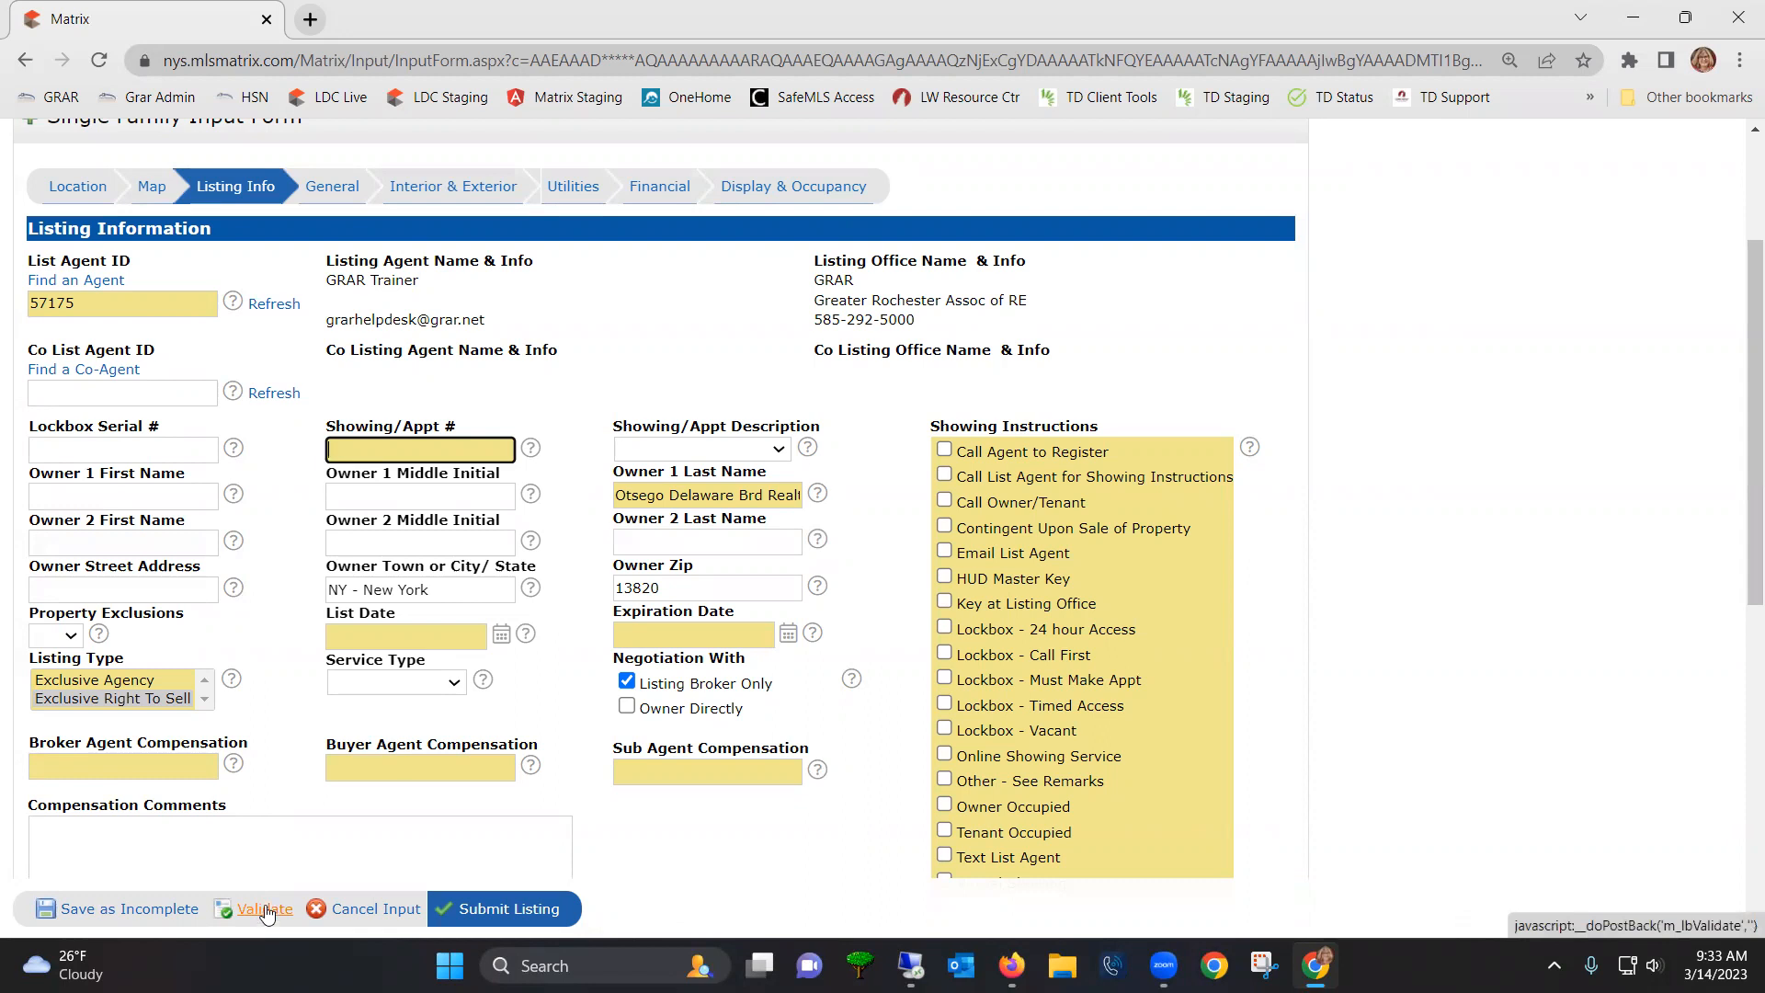
- Validate the form, return to Location, and set Square Footage Source to Public Records
{"action": "left_click", "coordinate": [266, 910]}
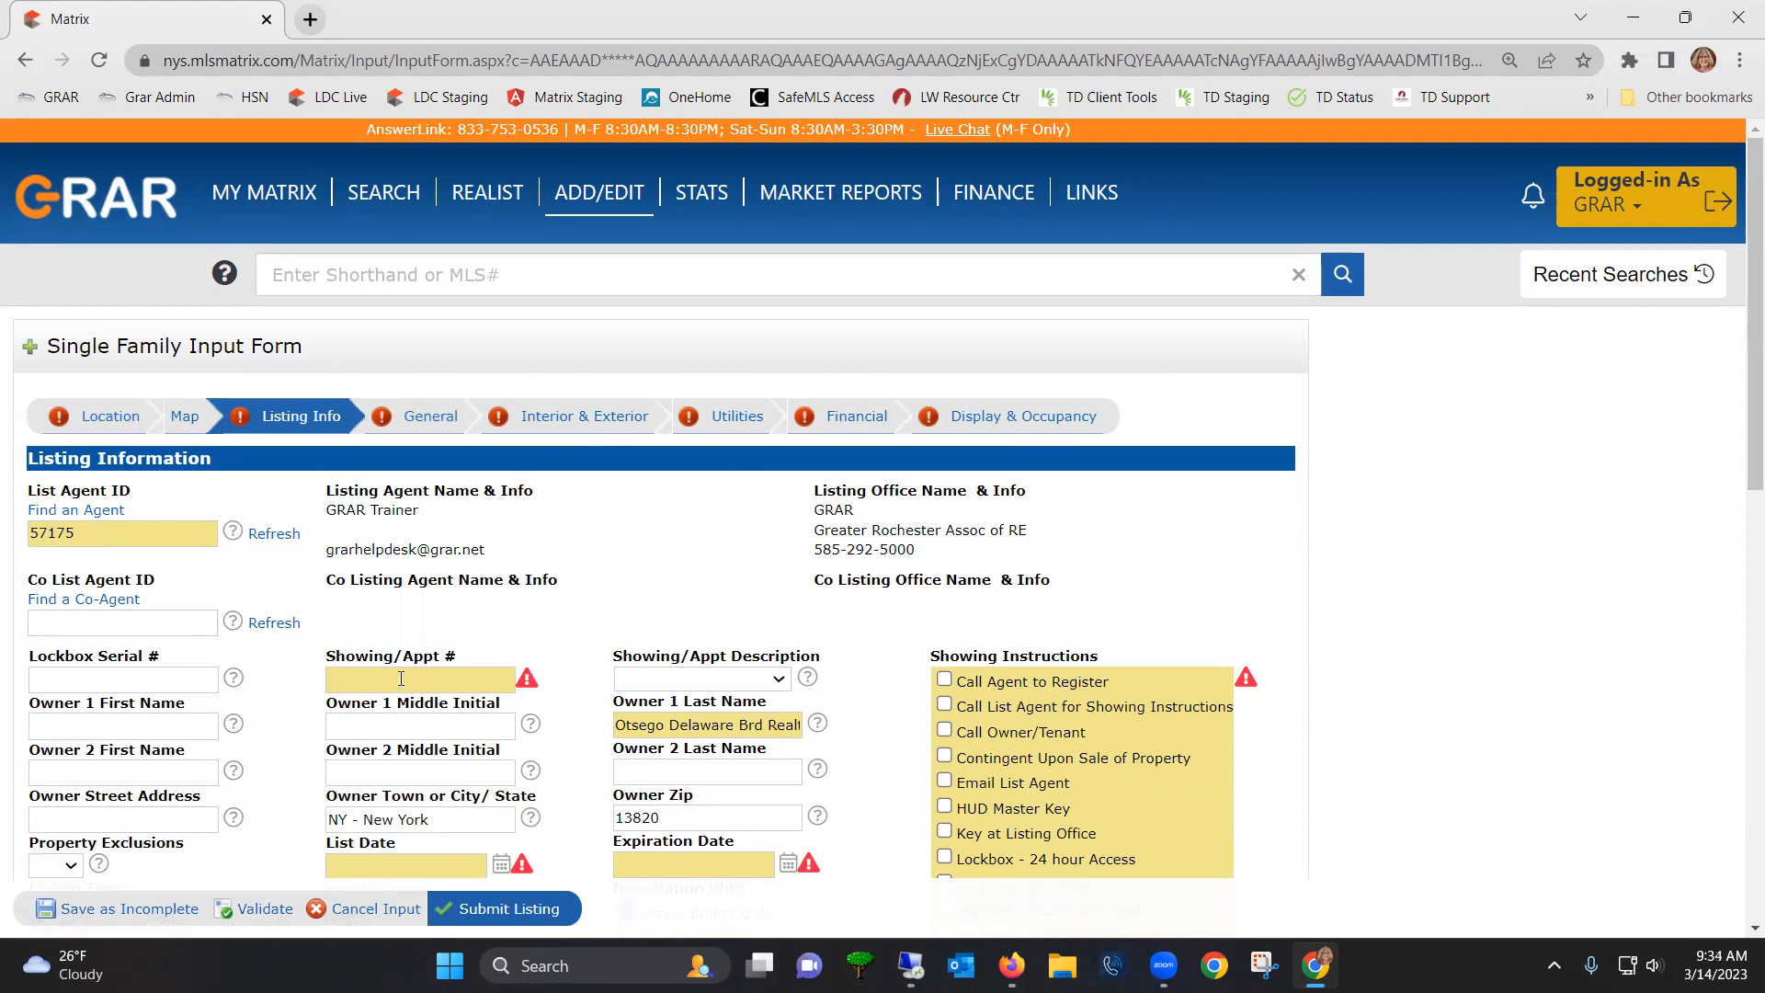
{"action": "scroll", "coordinate": [402, 681], "scroll_direction": "down", "scroll_amount": 1}
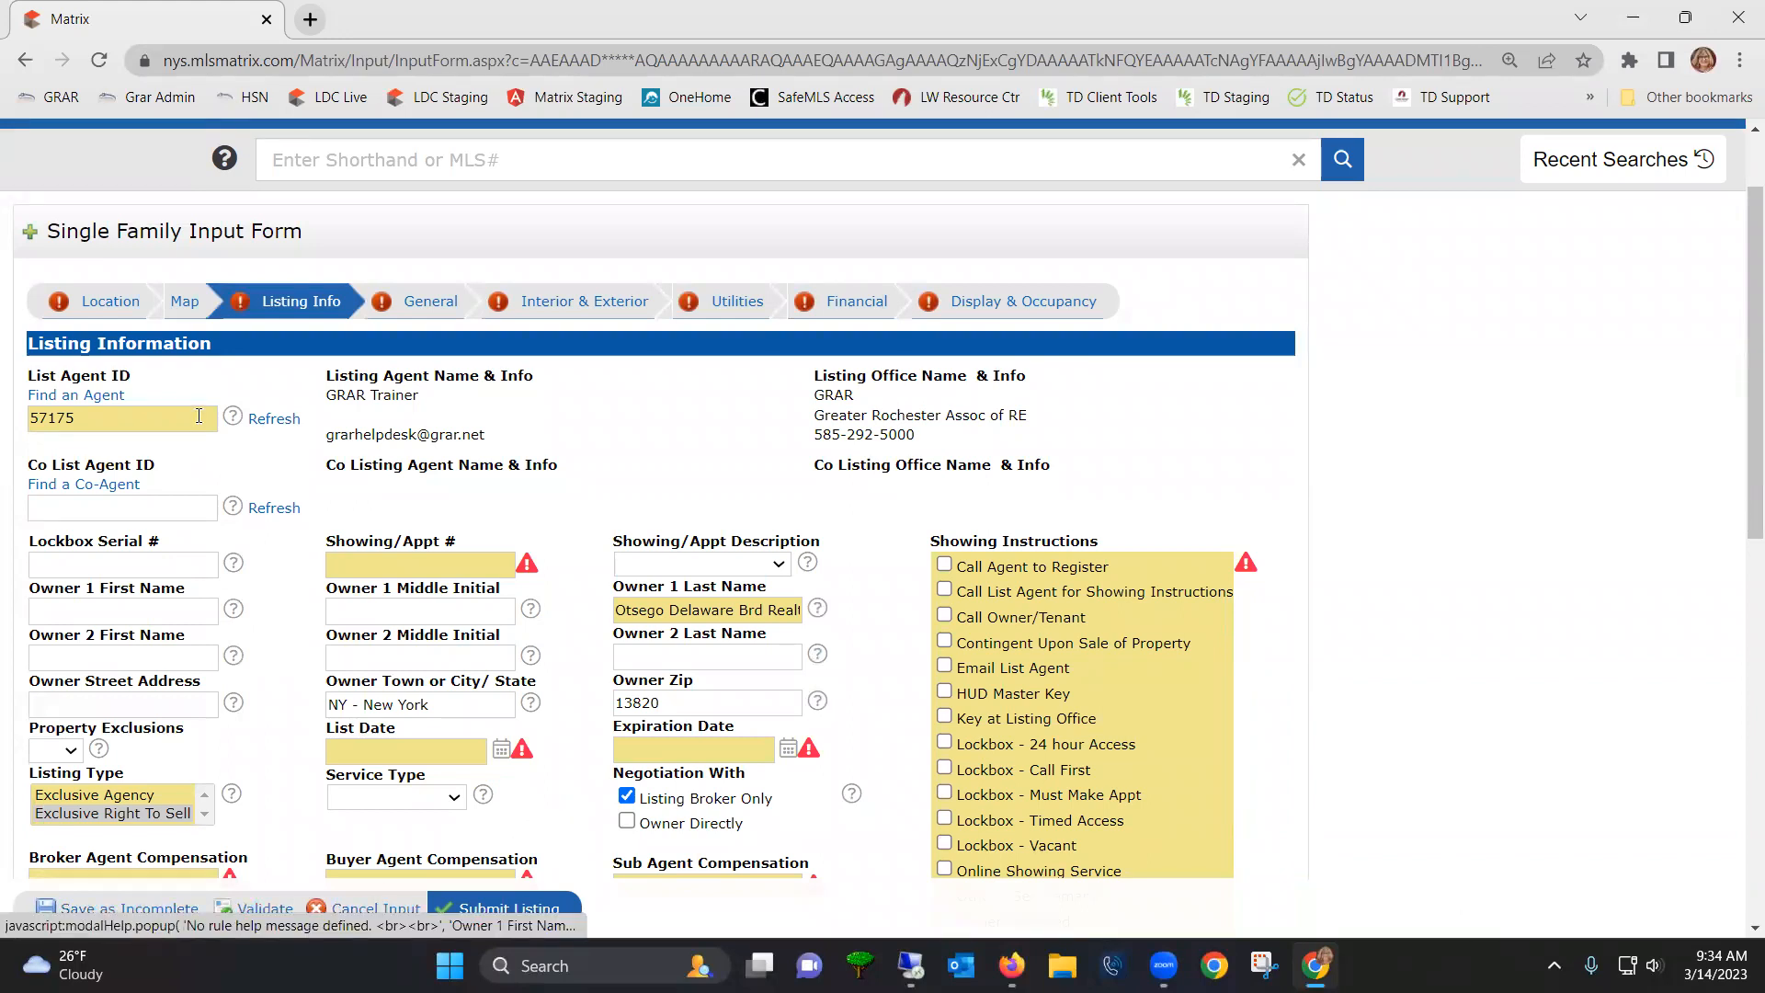
{"action": "left_click", "coordinate": [100, 307]}
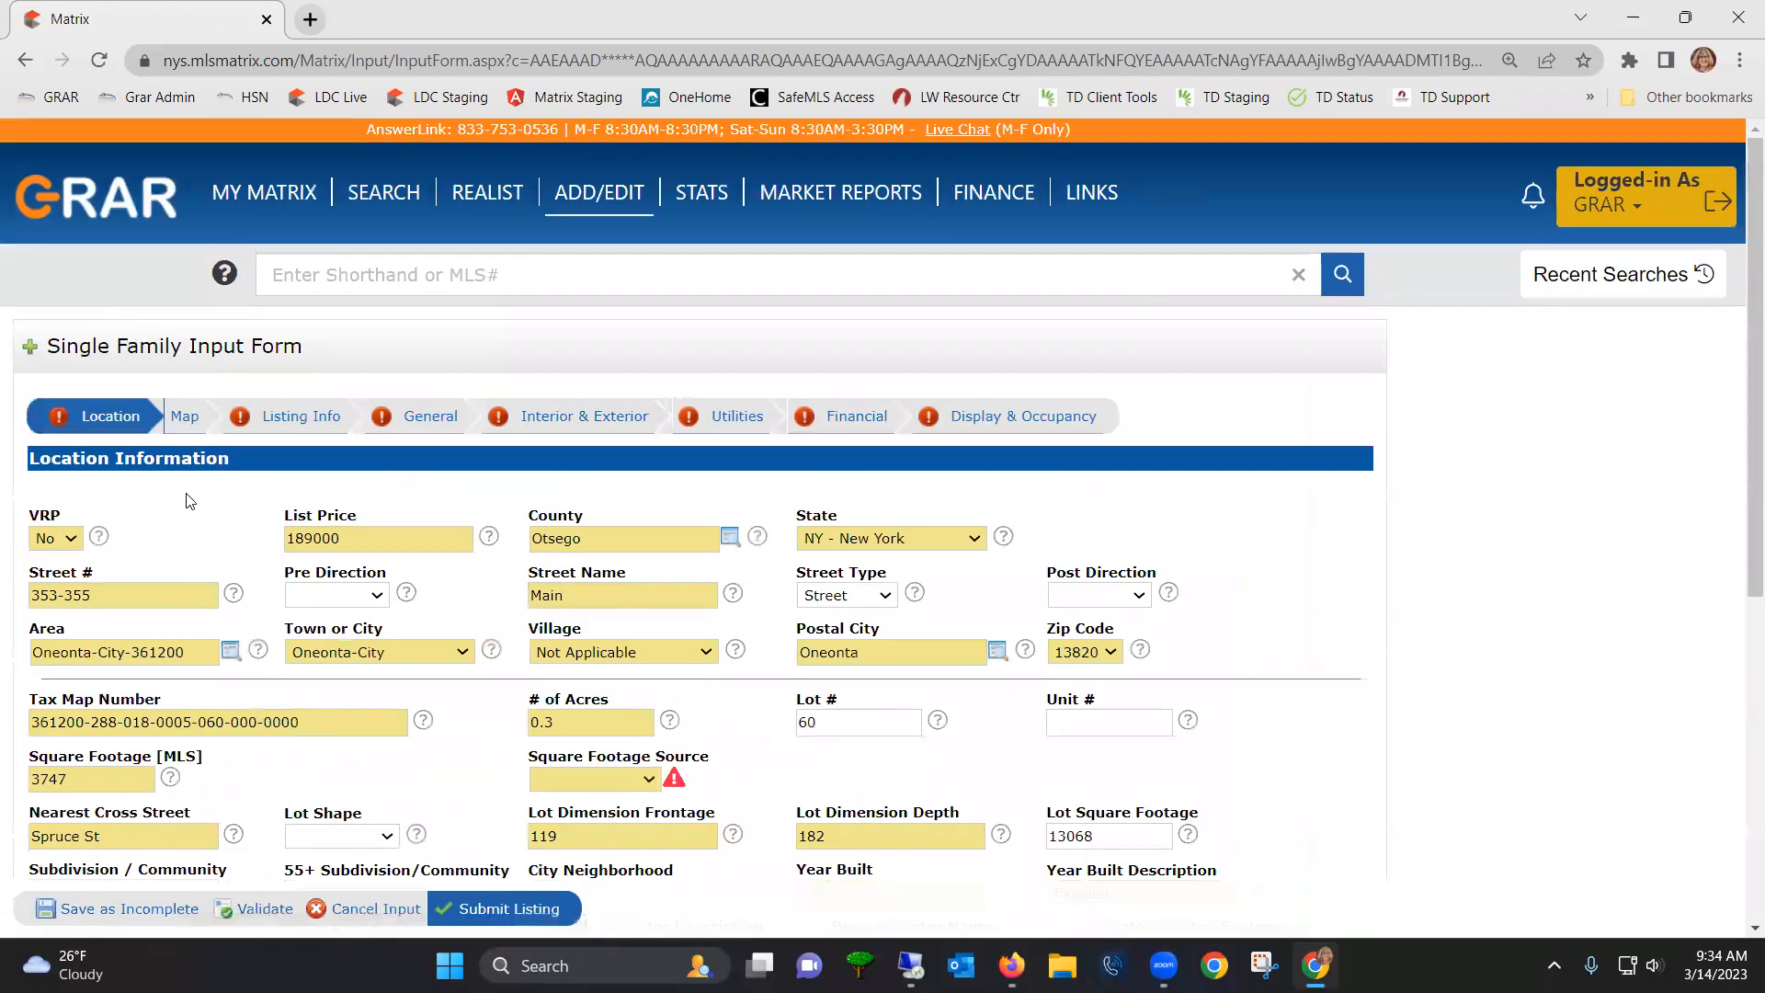
{"action": "scroll", "coordinate": [563, 671], "scroll_direction": "down", "scroll_amount": 1}
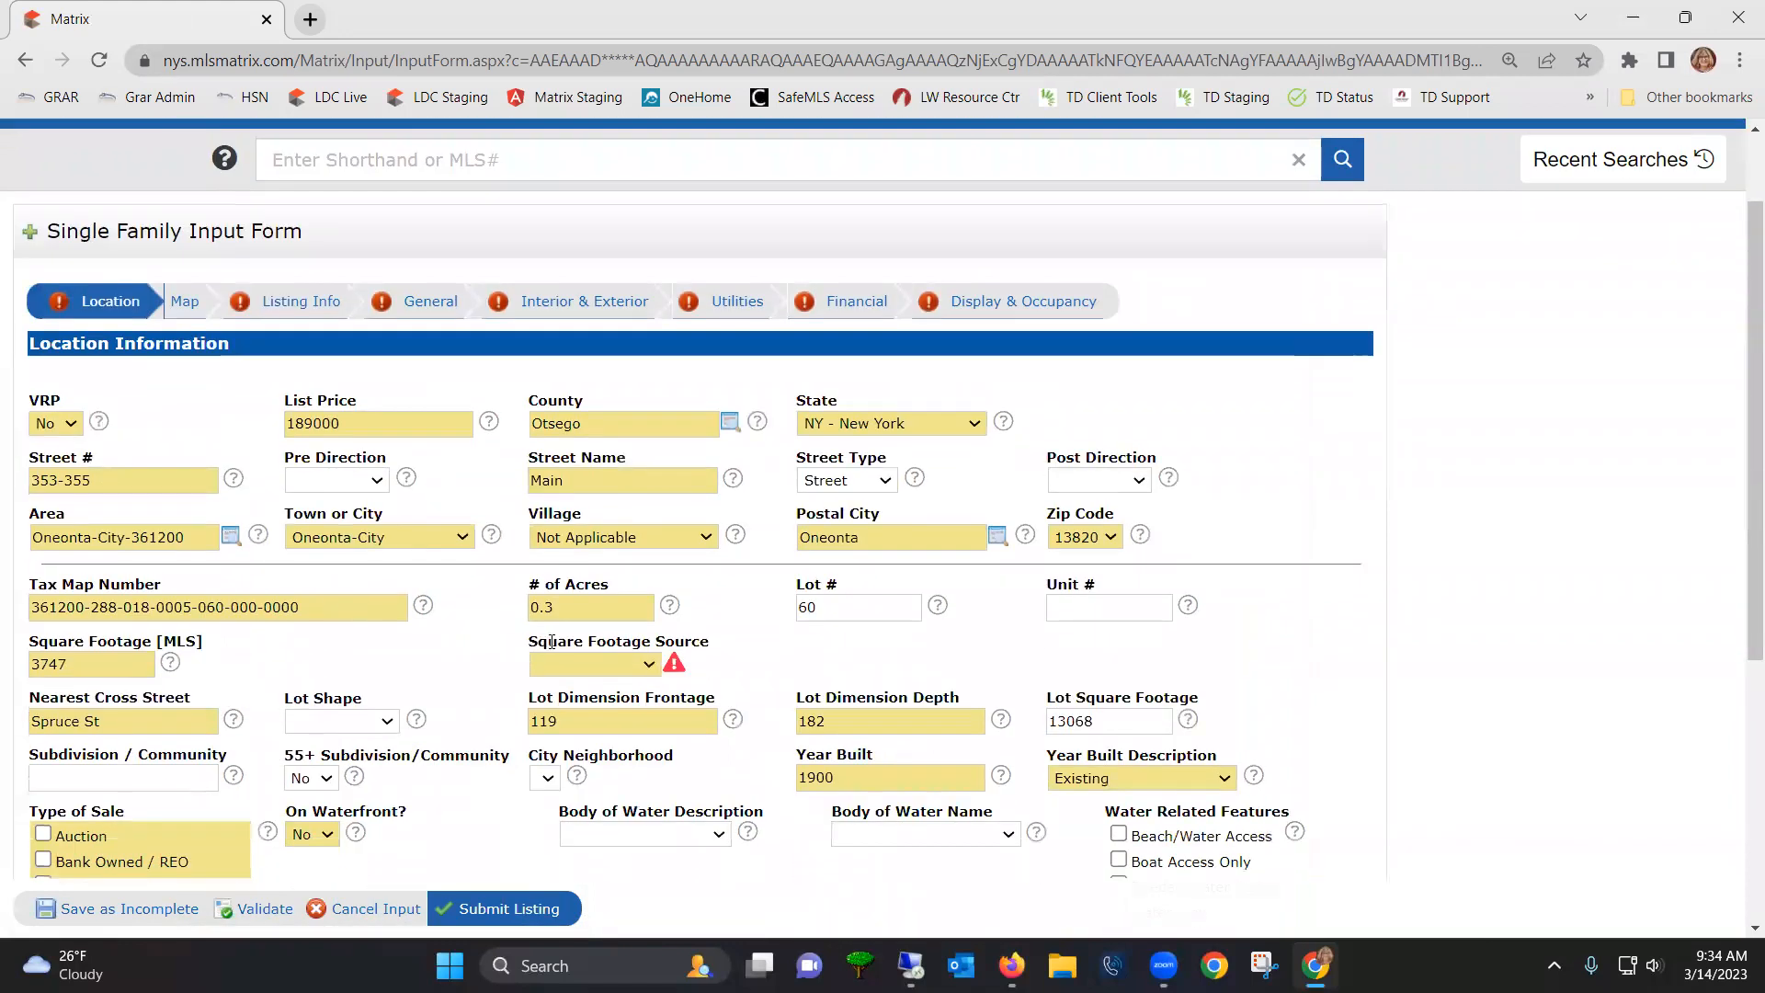
{"action": "left_click", "coordinate": [640, 664]}
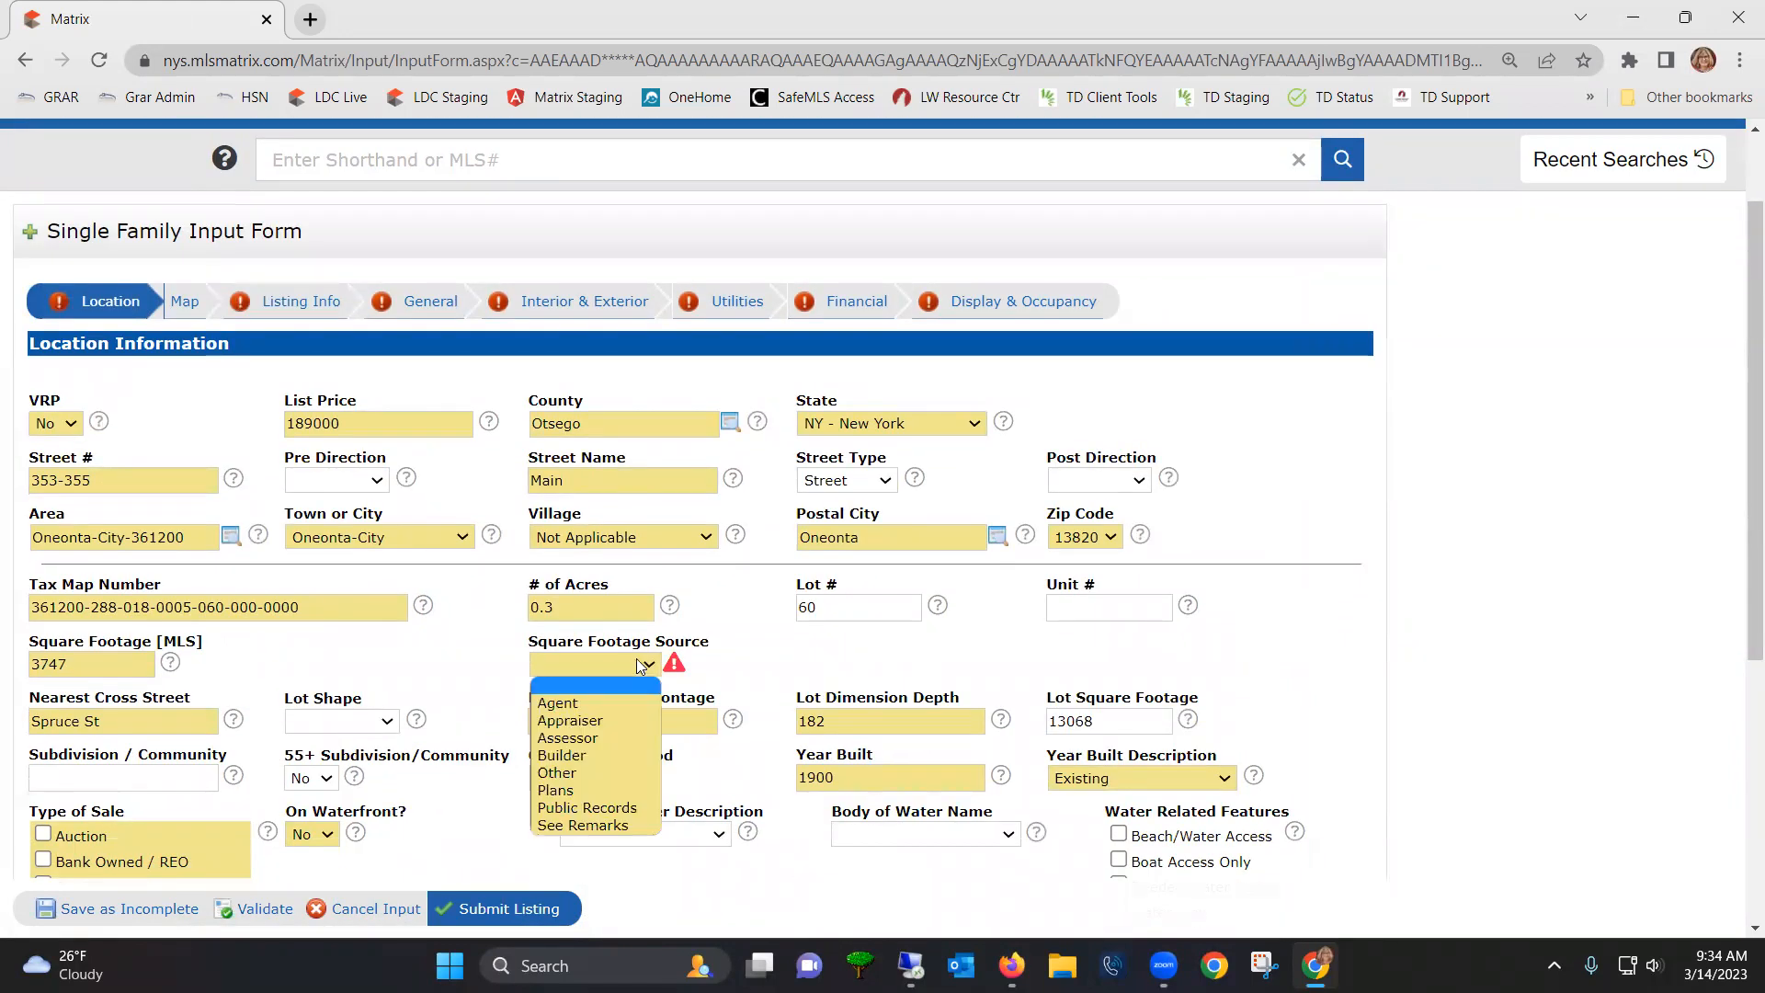
{"action": "left_click", "coordinate": [631, 809]}
{"action": "scroll", "coordinate": [521, 701], "scroll_direction": "down", "scroll_amount": 2}
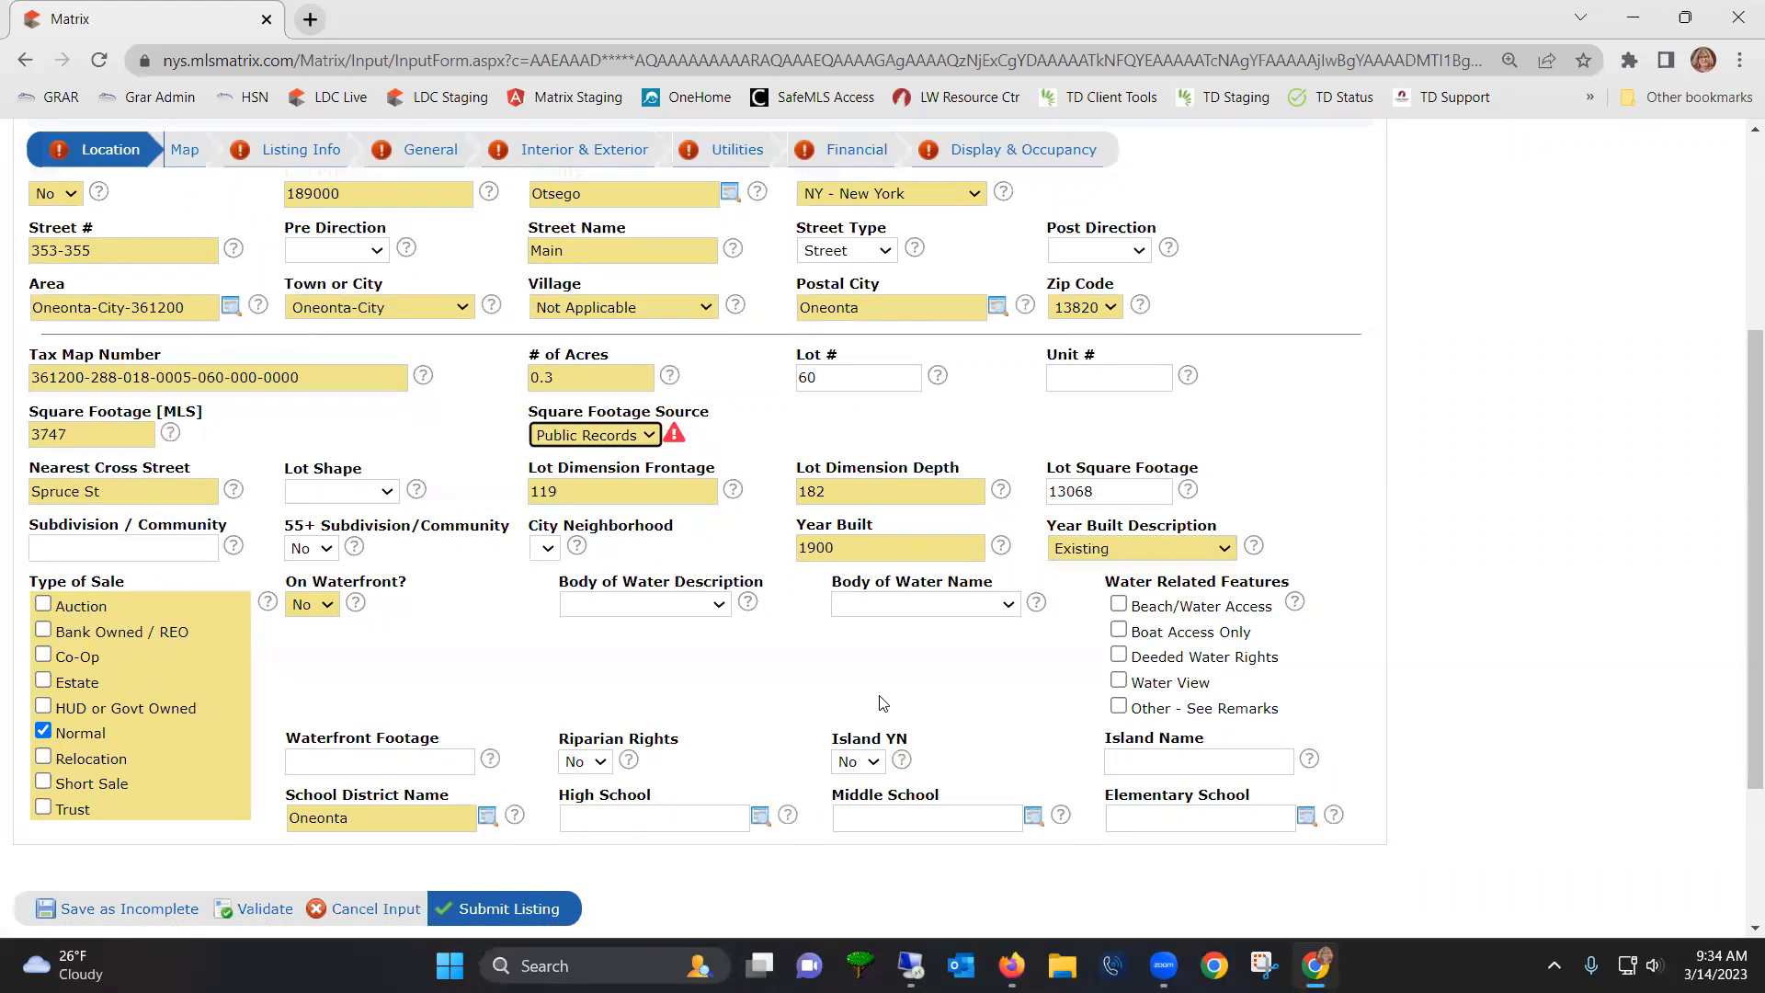
- Mark On Waterfront Yes, re-validate, and set Body of Water Description Pond and Name Other
{"action": "left_click", "coordinate": [328, 612]}
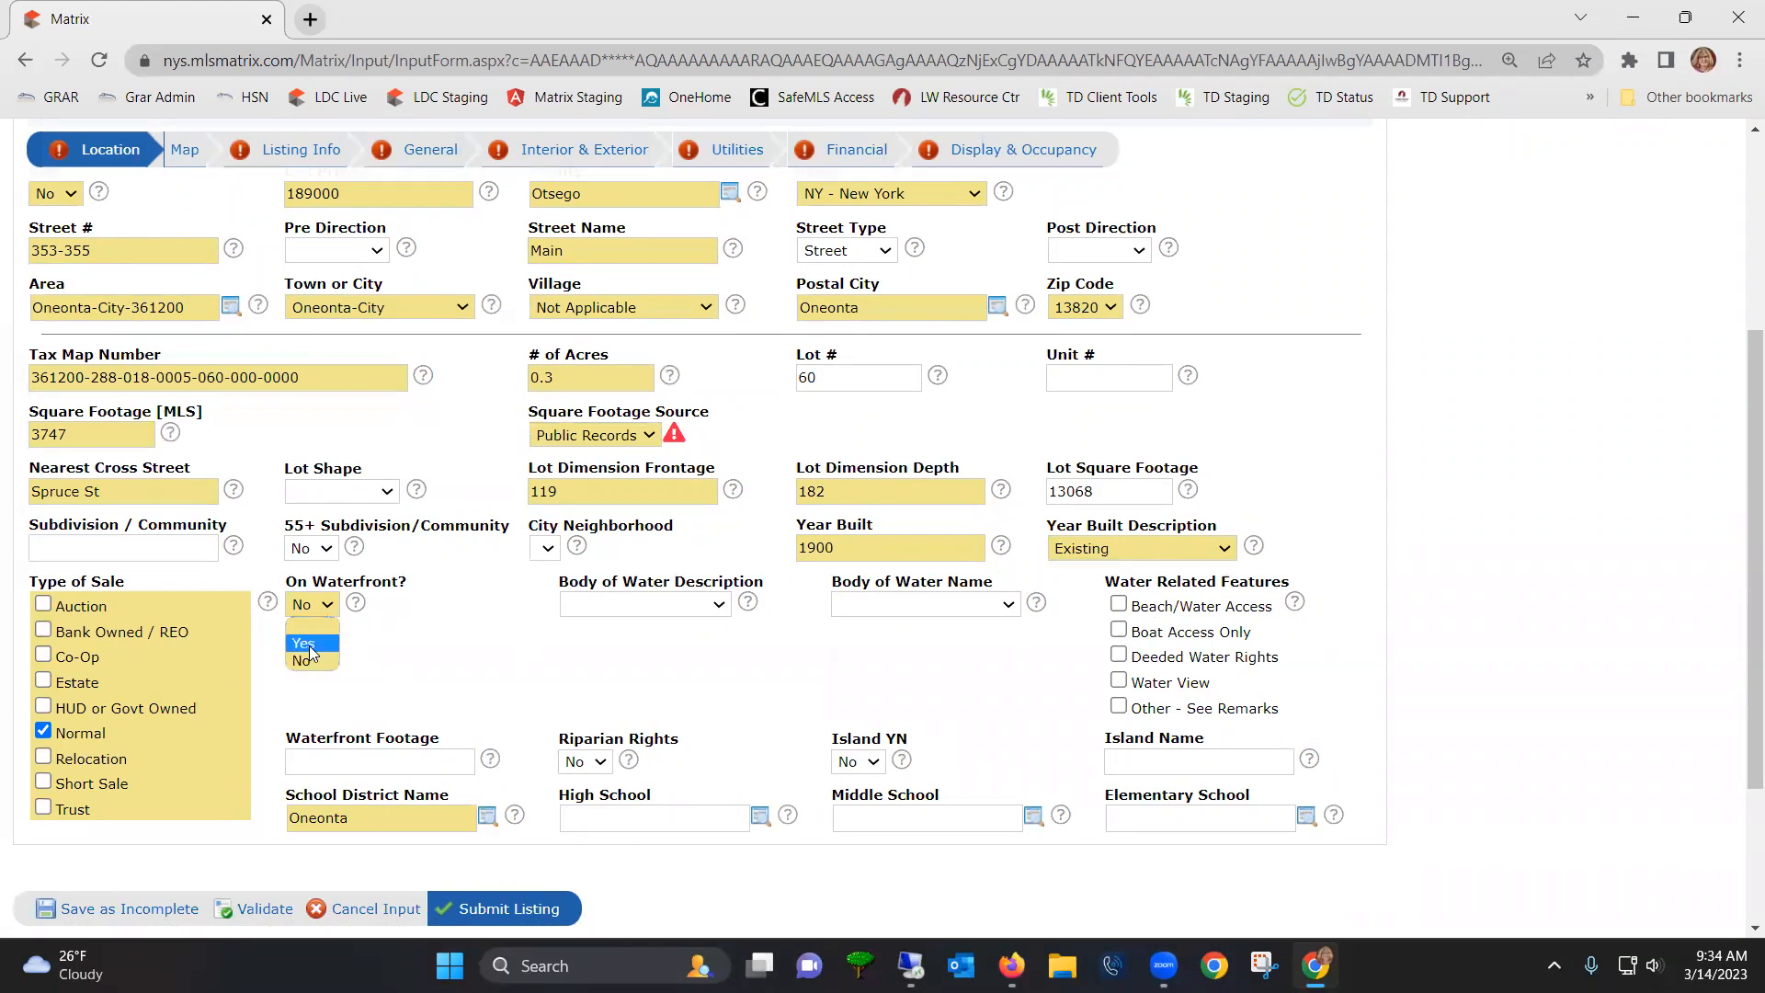
{"action": "left_click", "coordinate": [312, 643]}
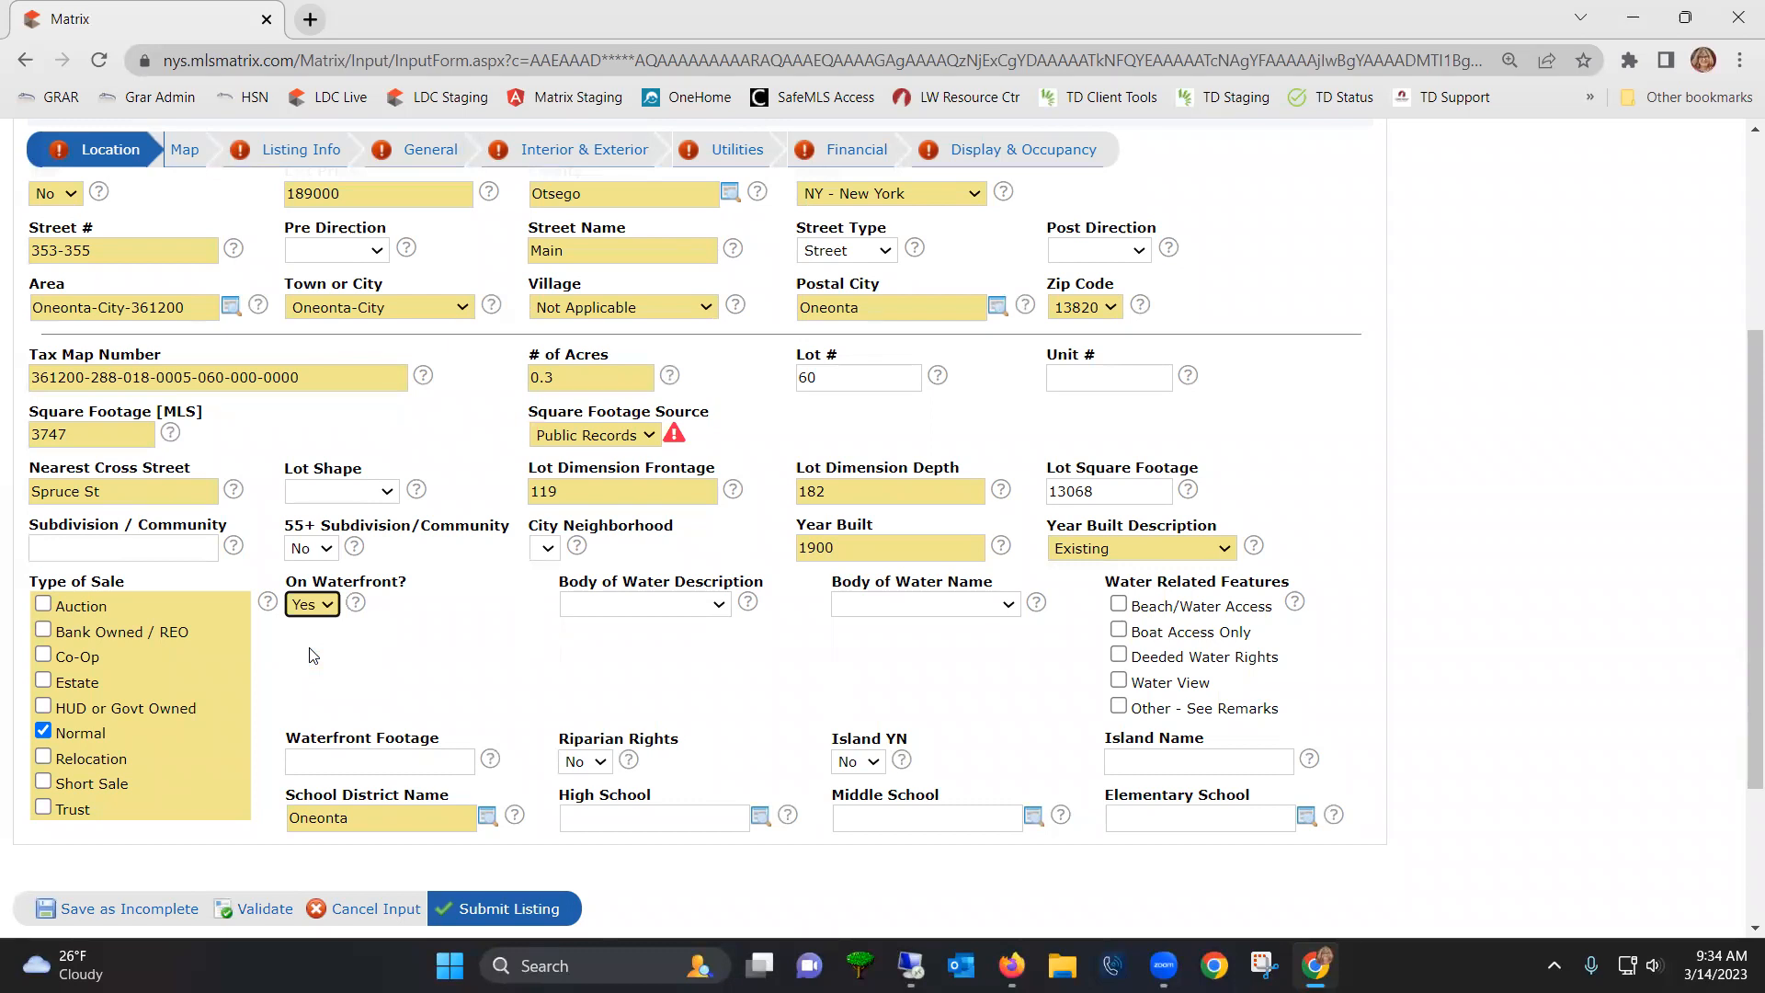
{"action": "left_click", "coordinate": [266, 909]}
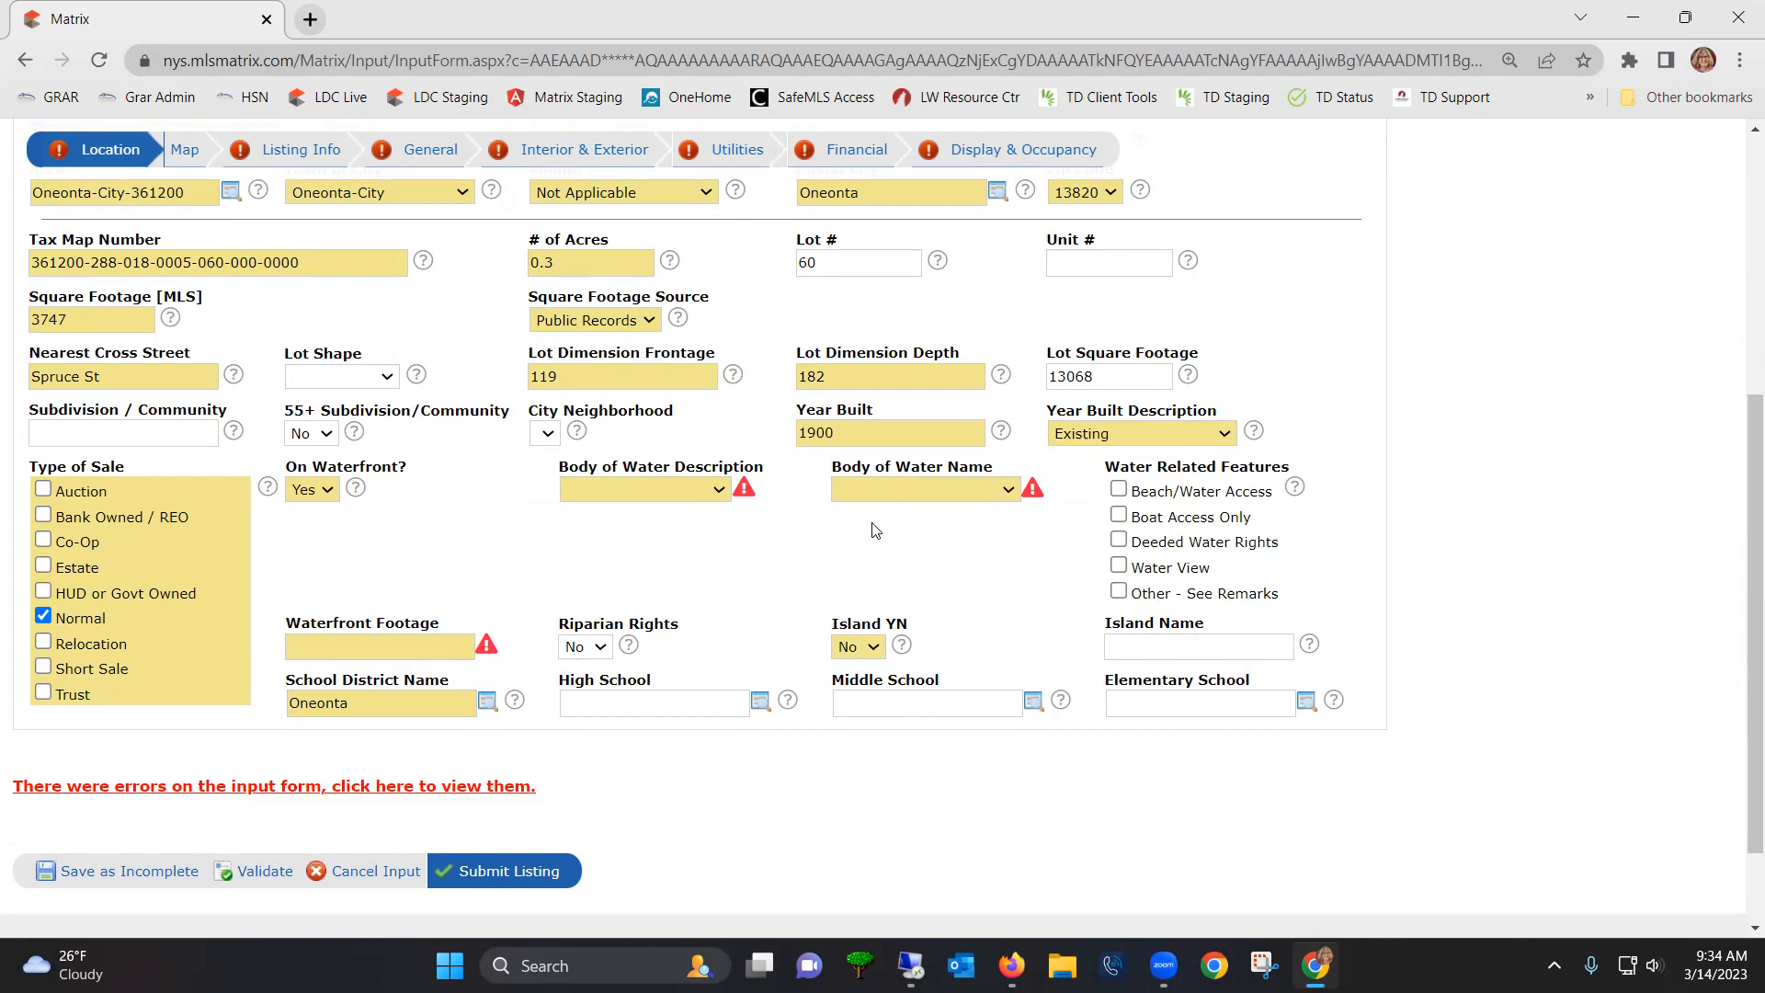
{"action": "left_click", "coordinate": [640, 497]}
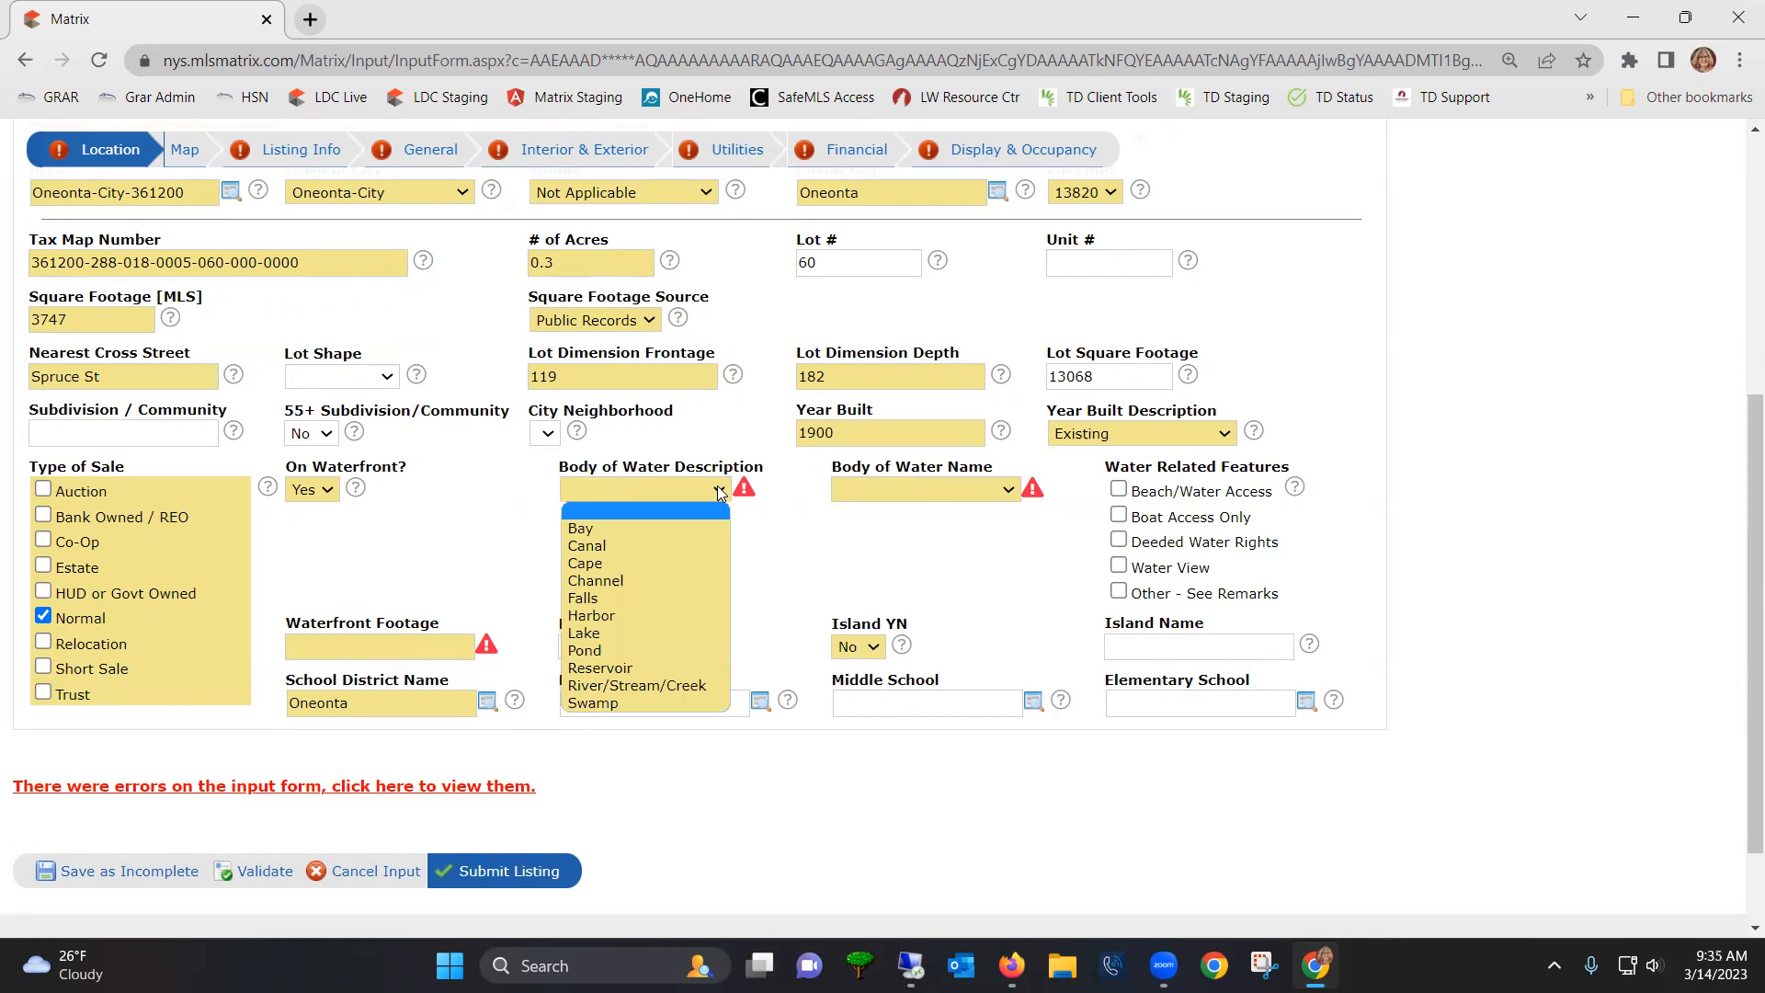
{"action": "left_click", "coordinate": [597, 650]}
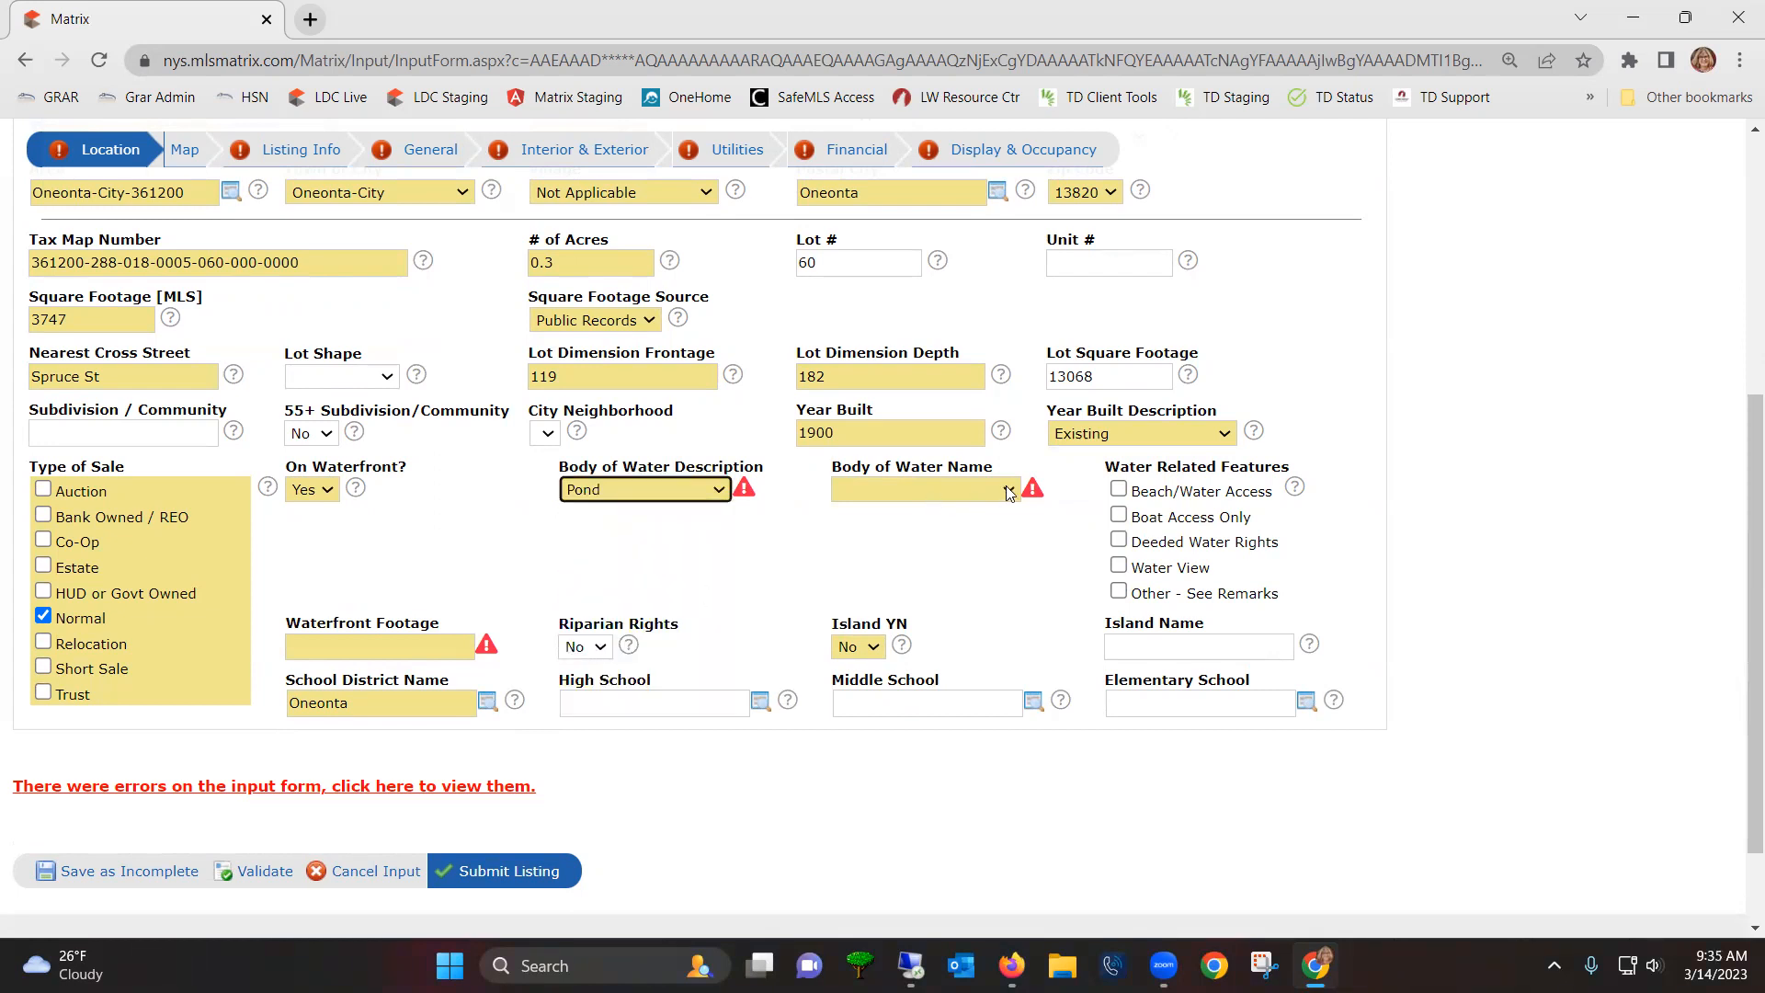
{"action": "left_click", "coordinate": [1008, 494]}
{"action": "left_click", "coordinate": [892, 499]}
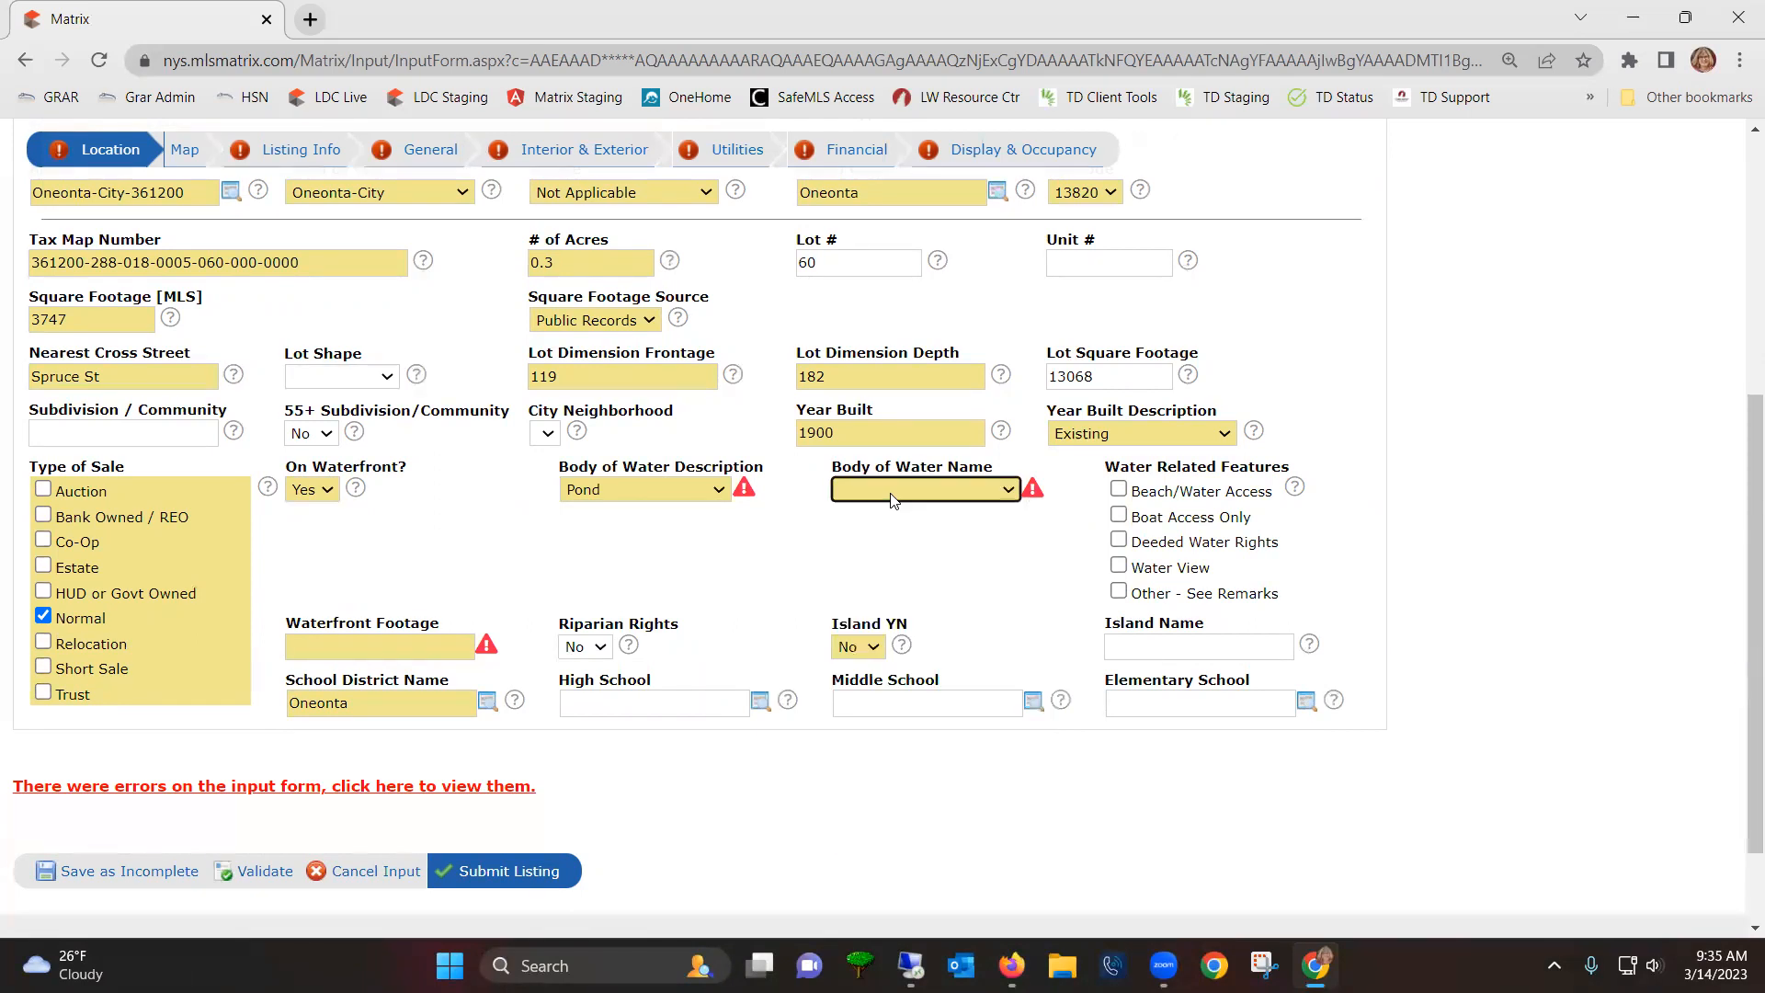
{"action": "type", "text": "other"}
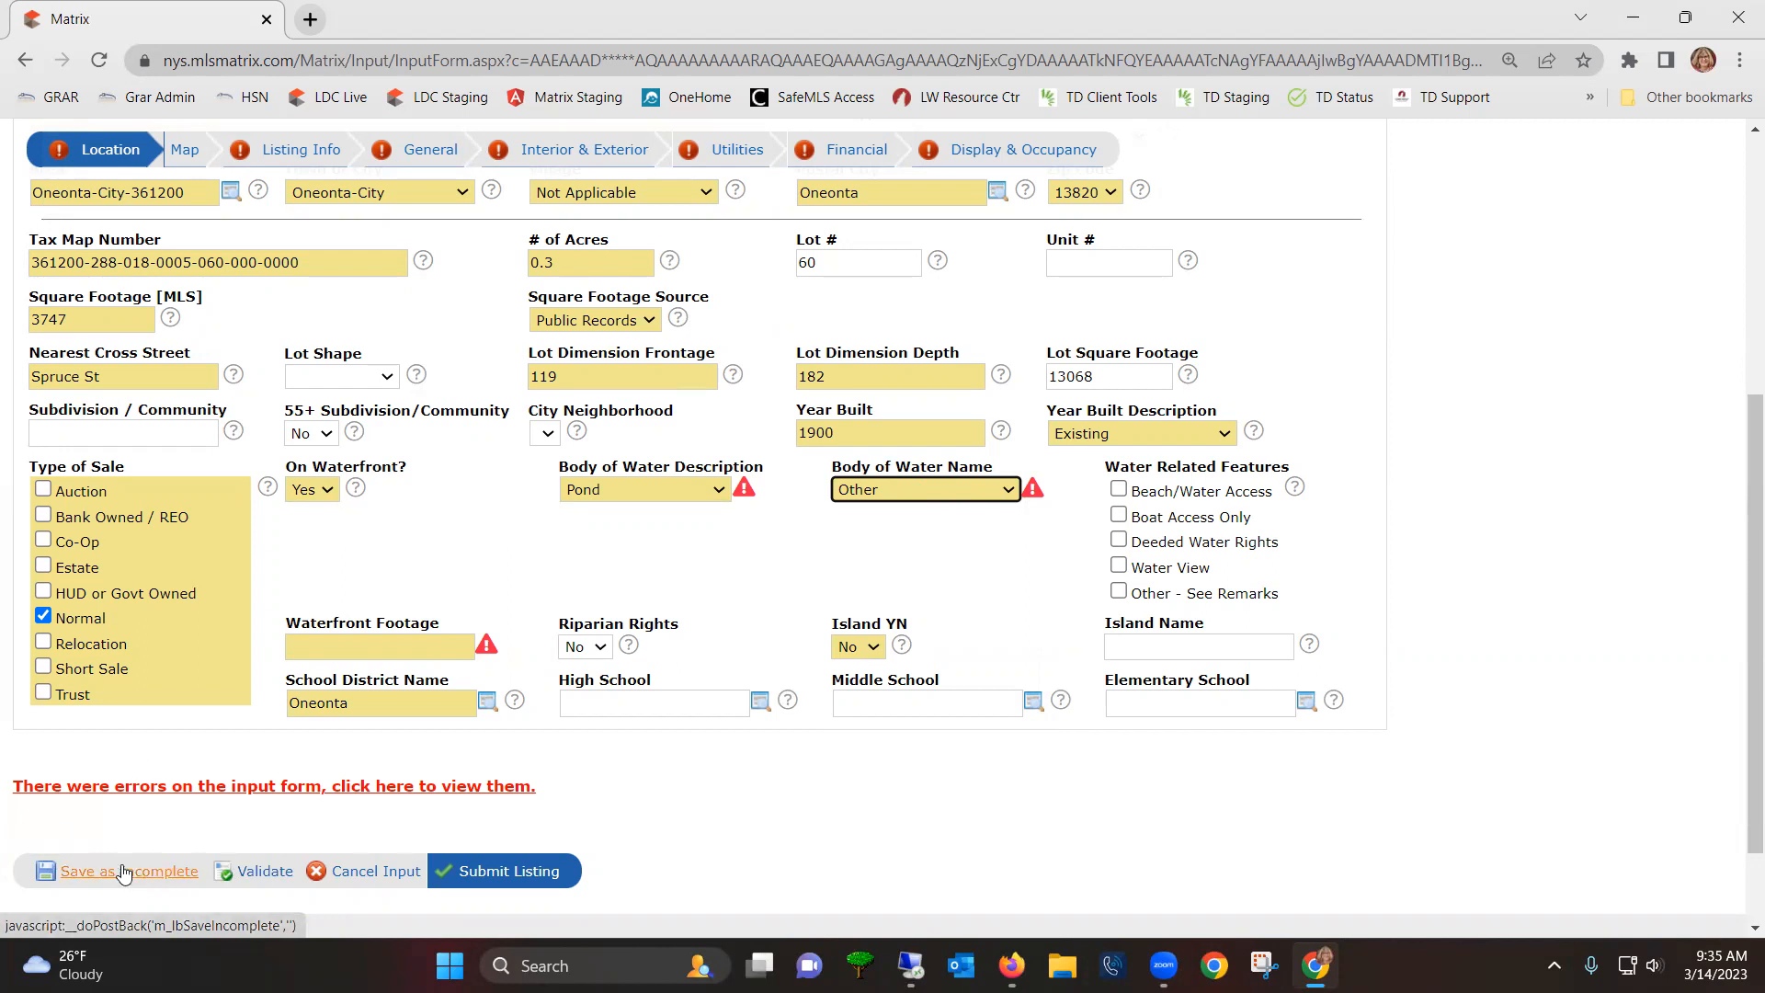
{"action": "left_click", "coordinate": [127, 879]}
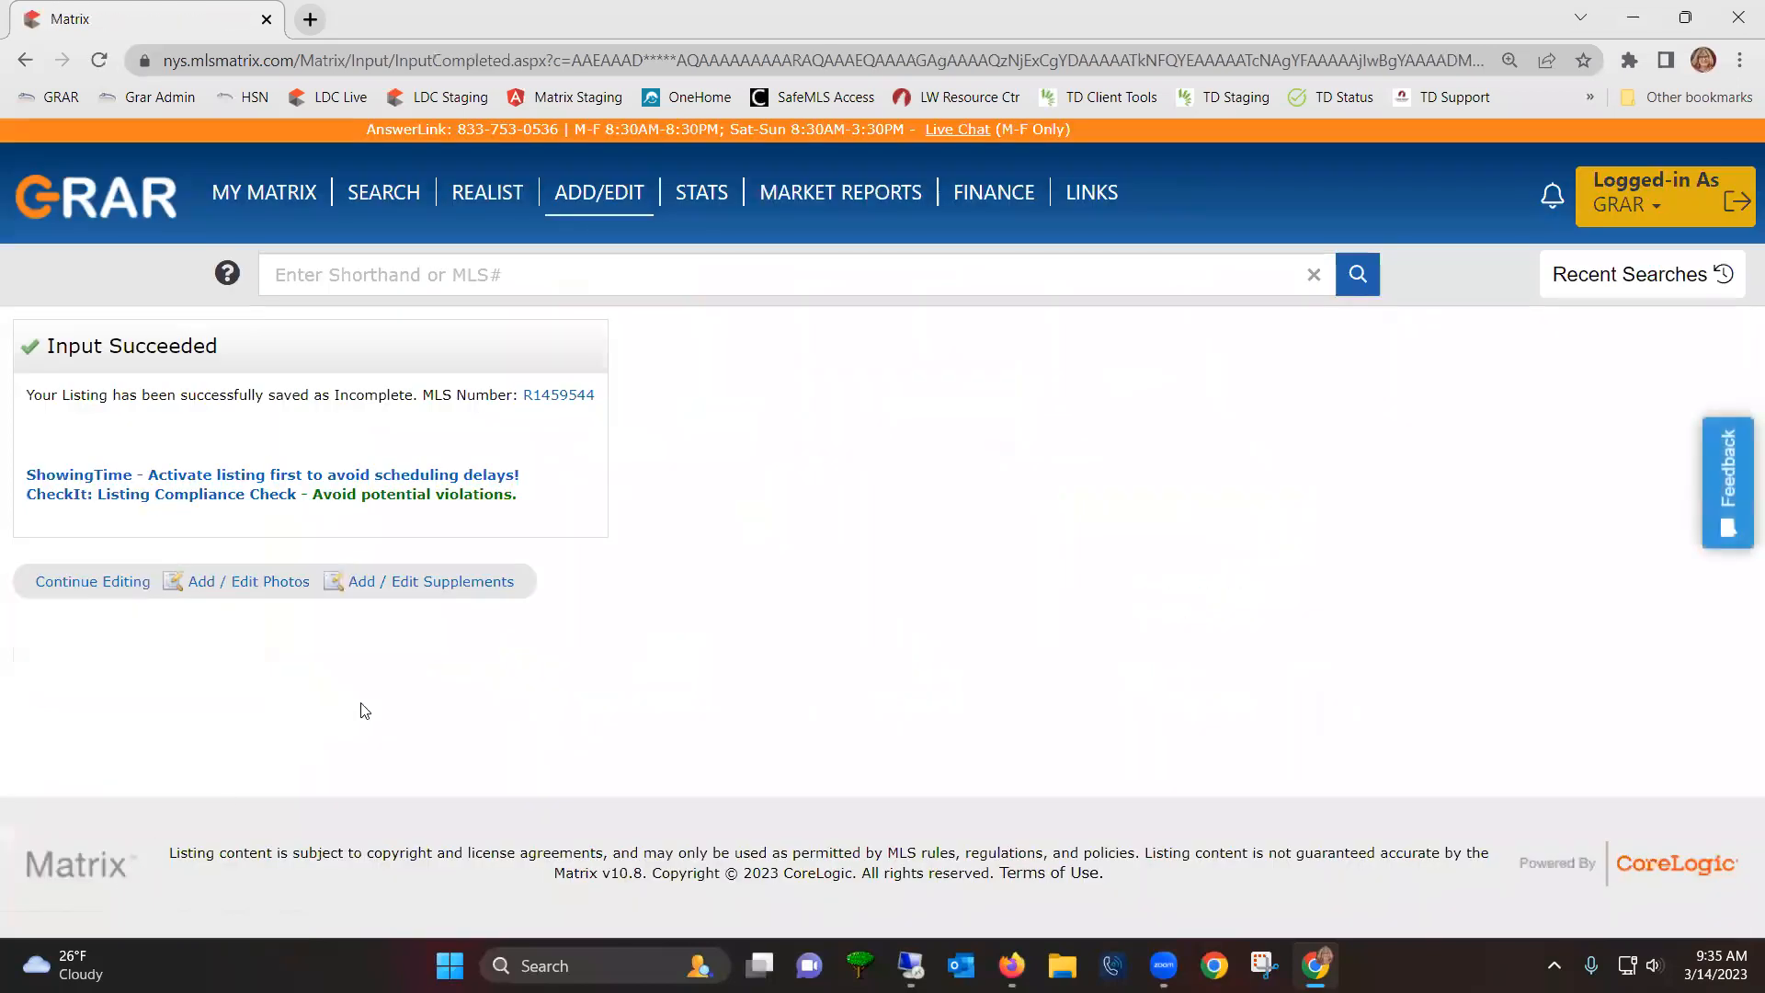
{"action": "left_click", "coordinate": [616, 206]}
{"action": "left_click", "coordinate": [265, 487]}
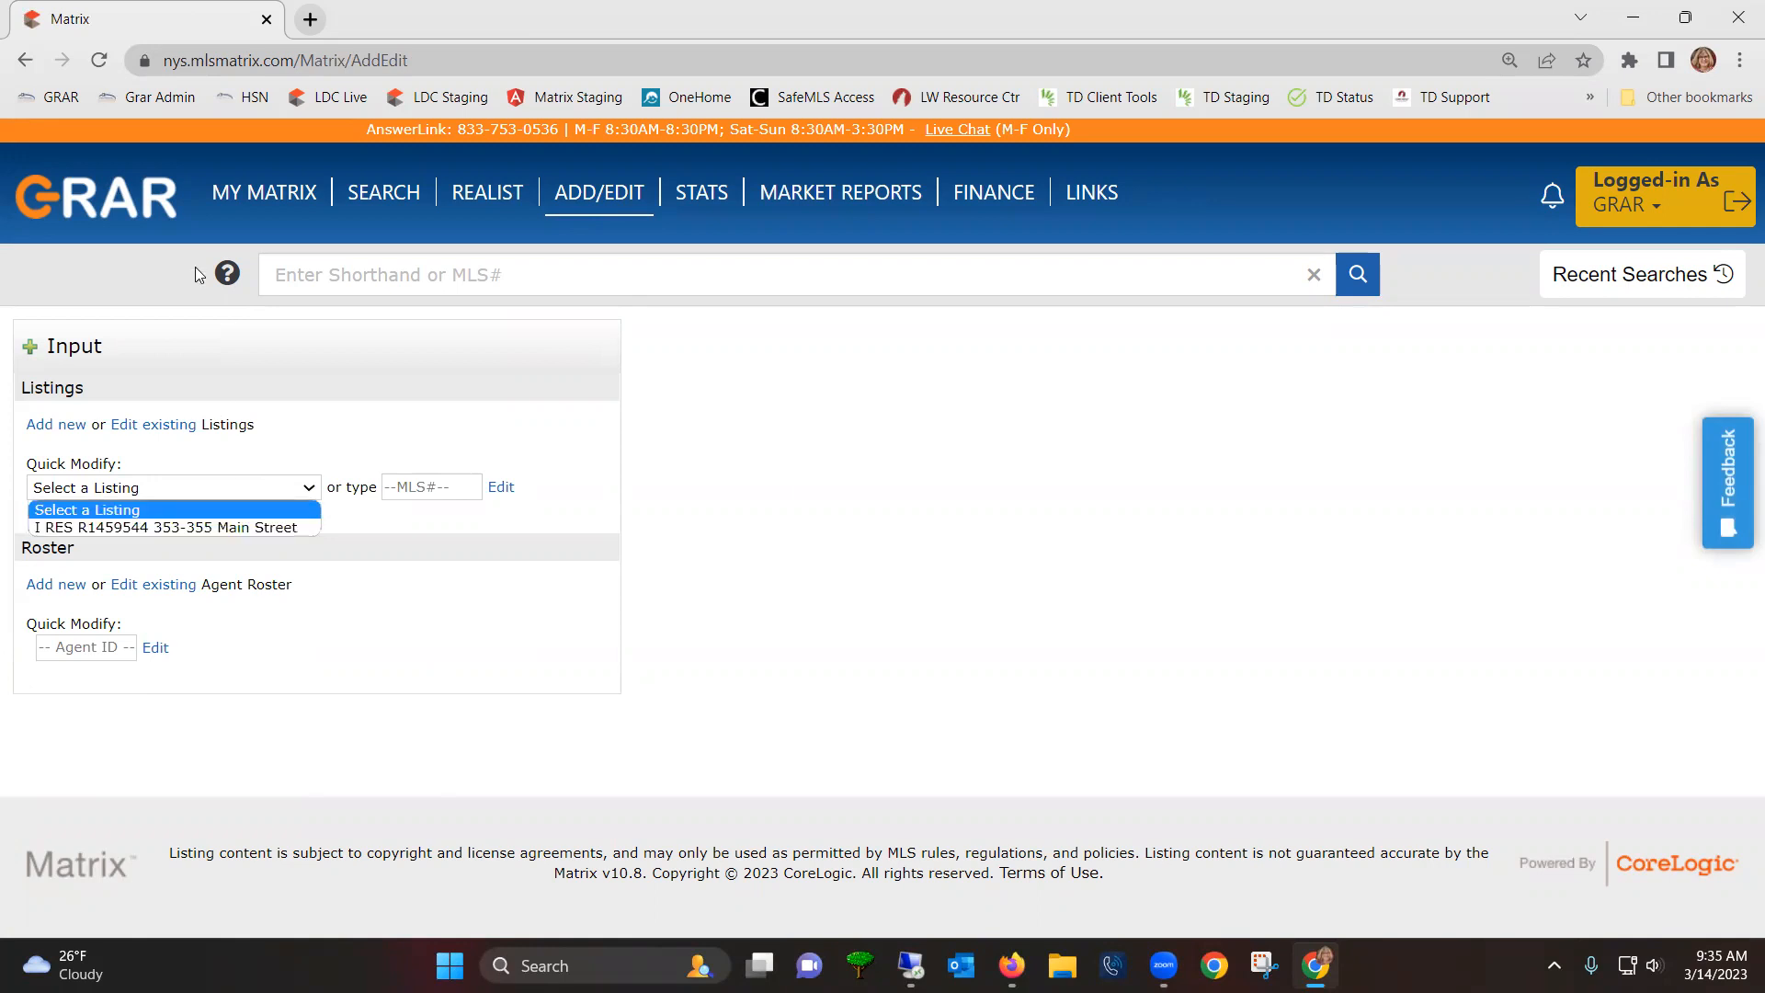
{"action": "mouse_move", "coordinate": [266, 208]}
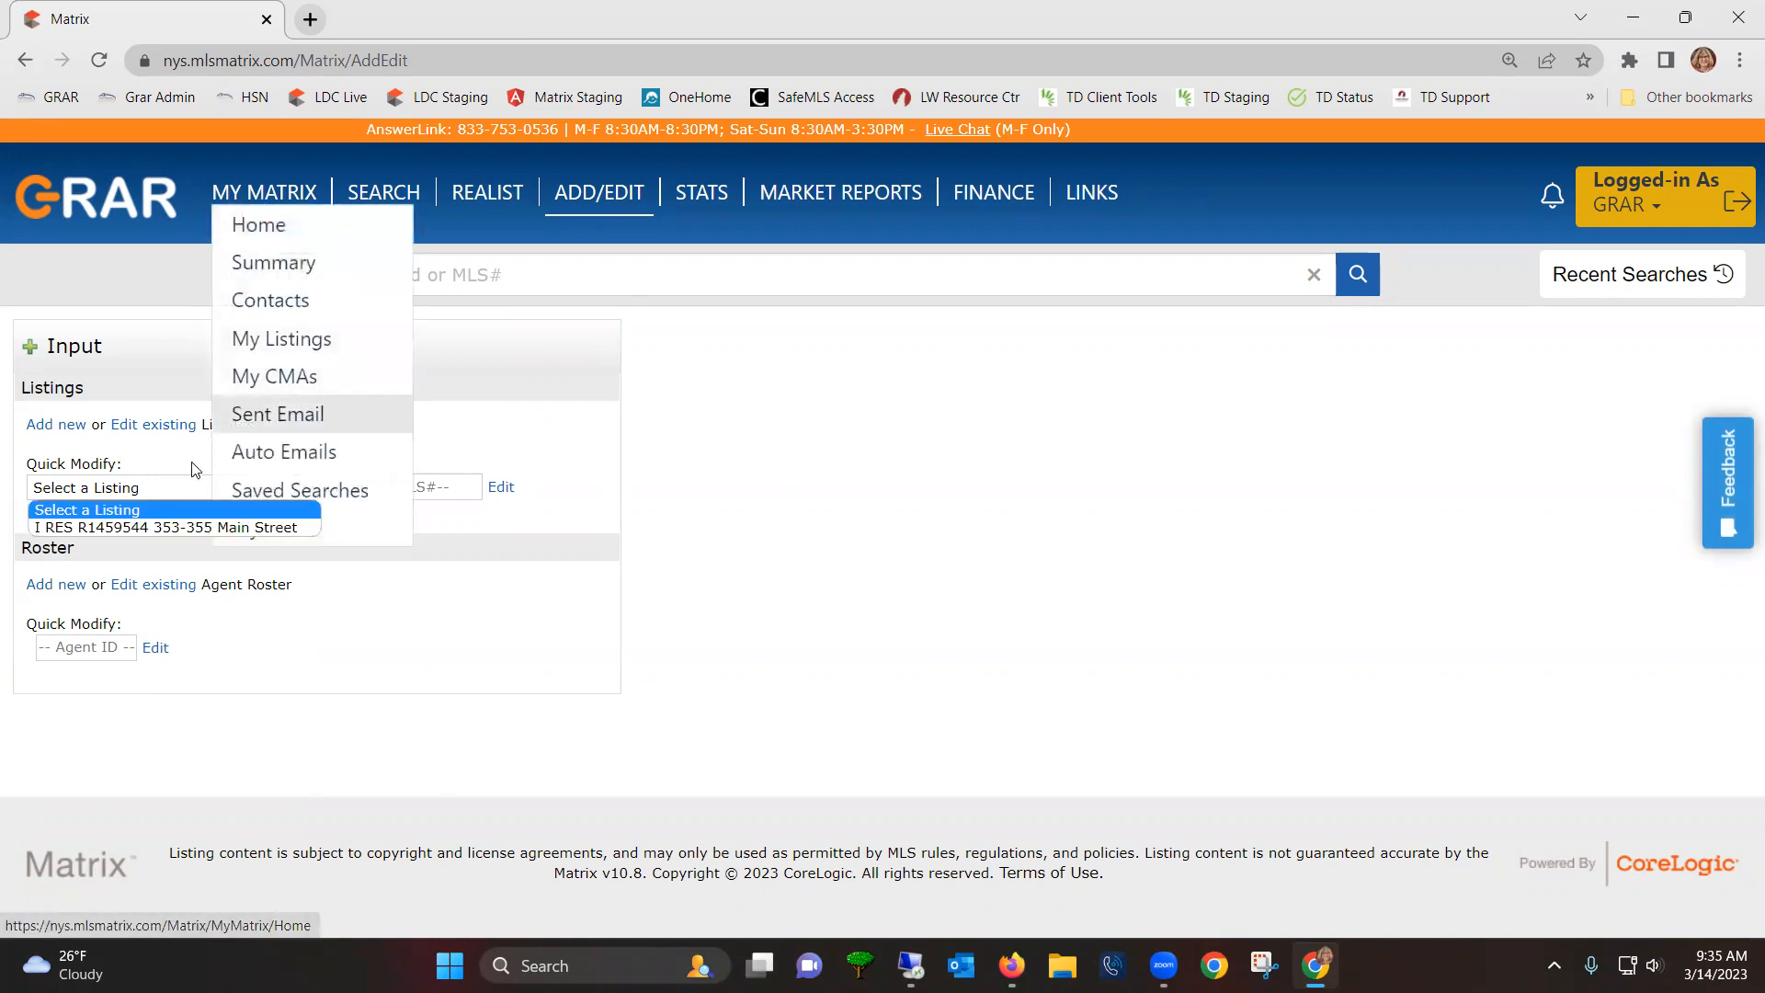
{"action": "left_click", "coordinate": [167, 466]}
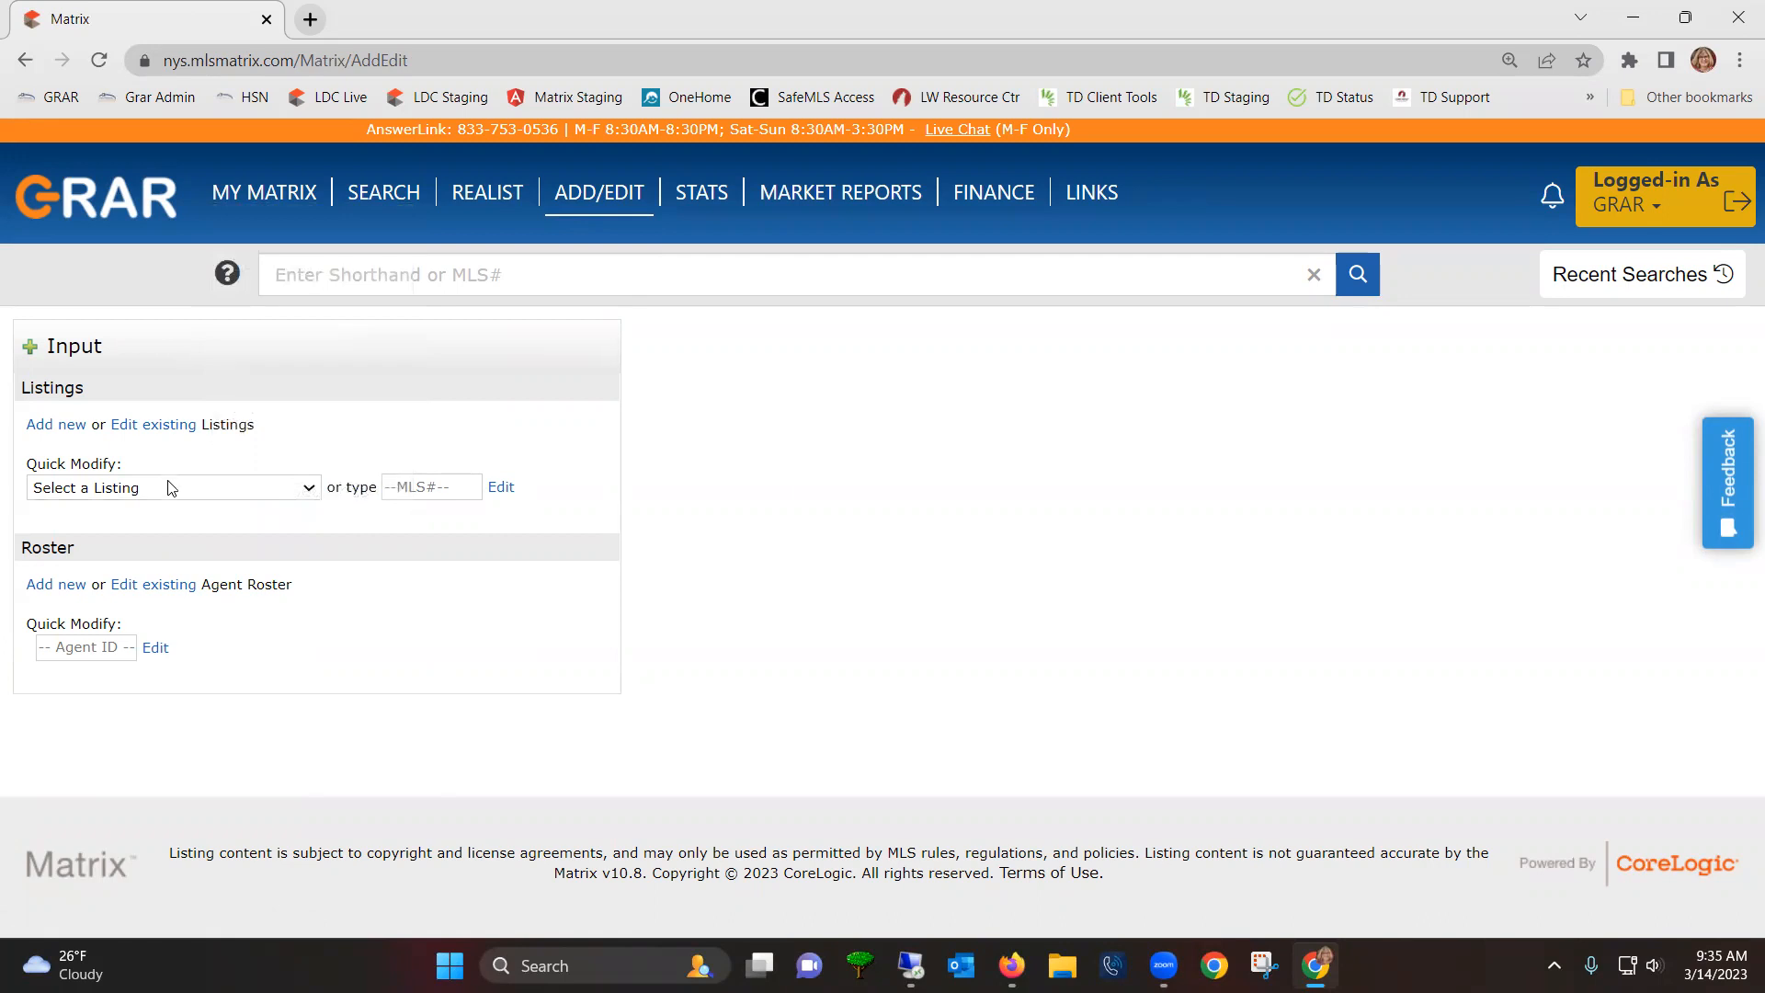
{"action": "left_click", "coordinate": [166, 487]}
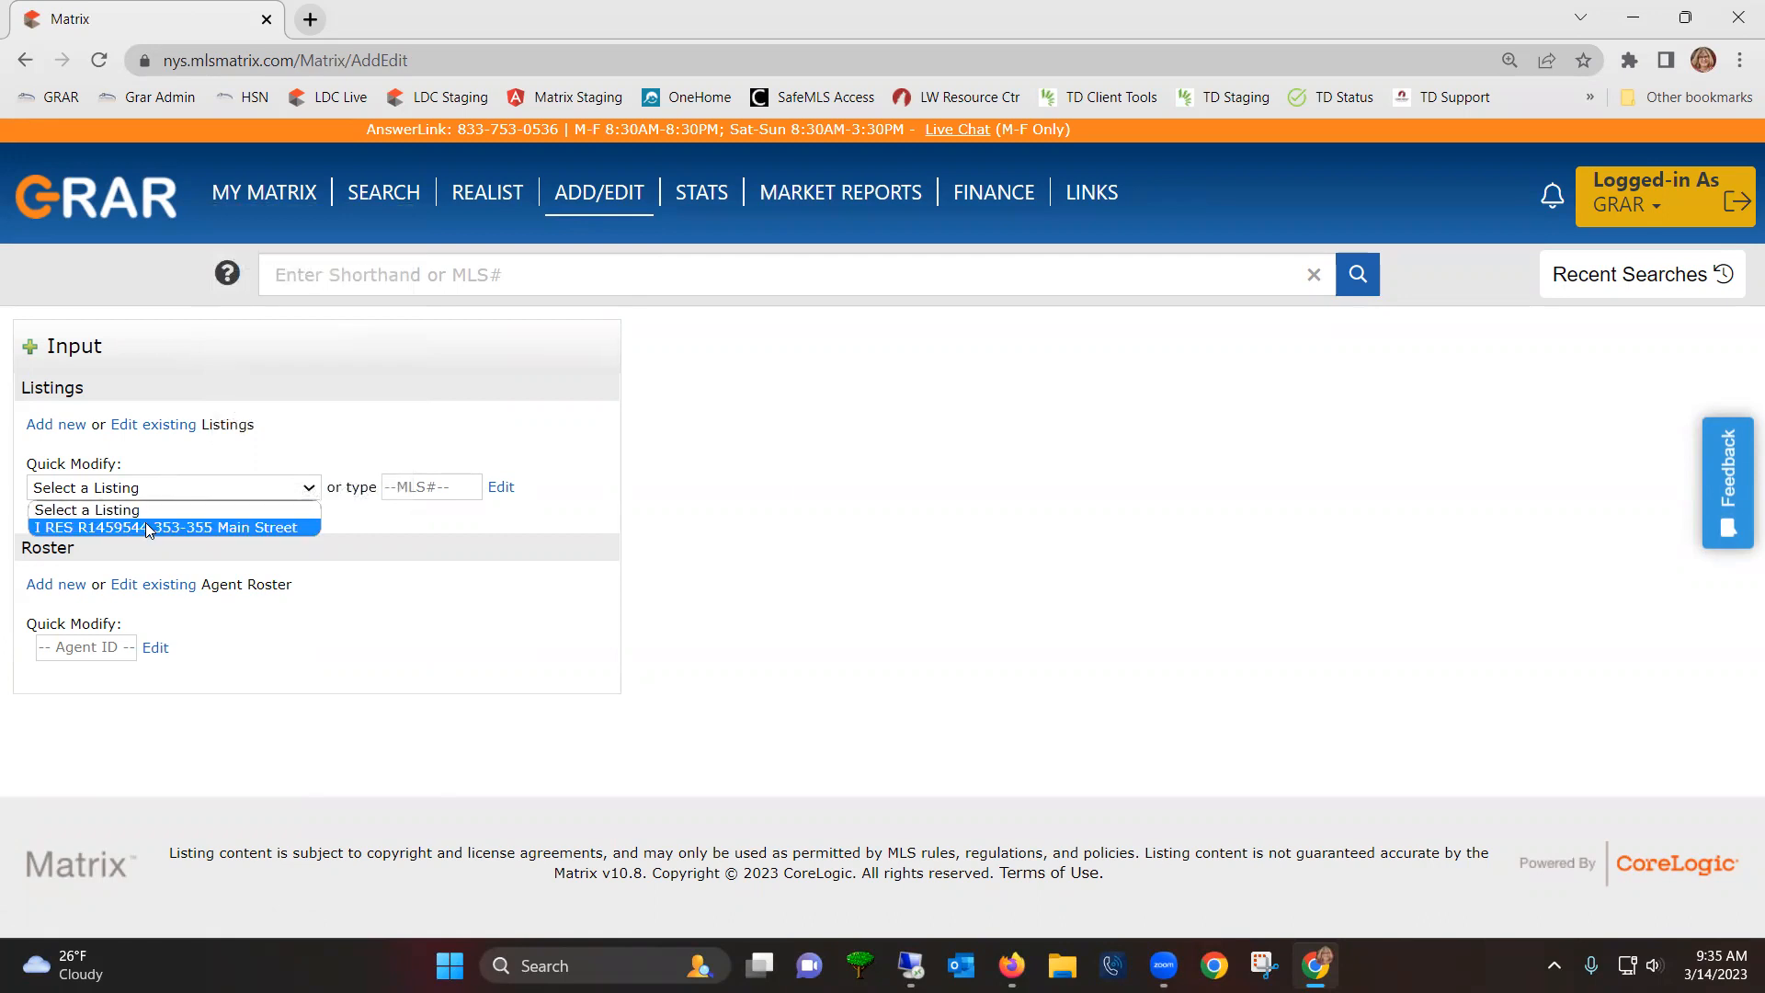
{"action": "left_click", "coordinate": [145, 526]}
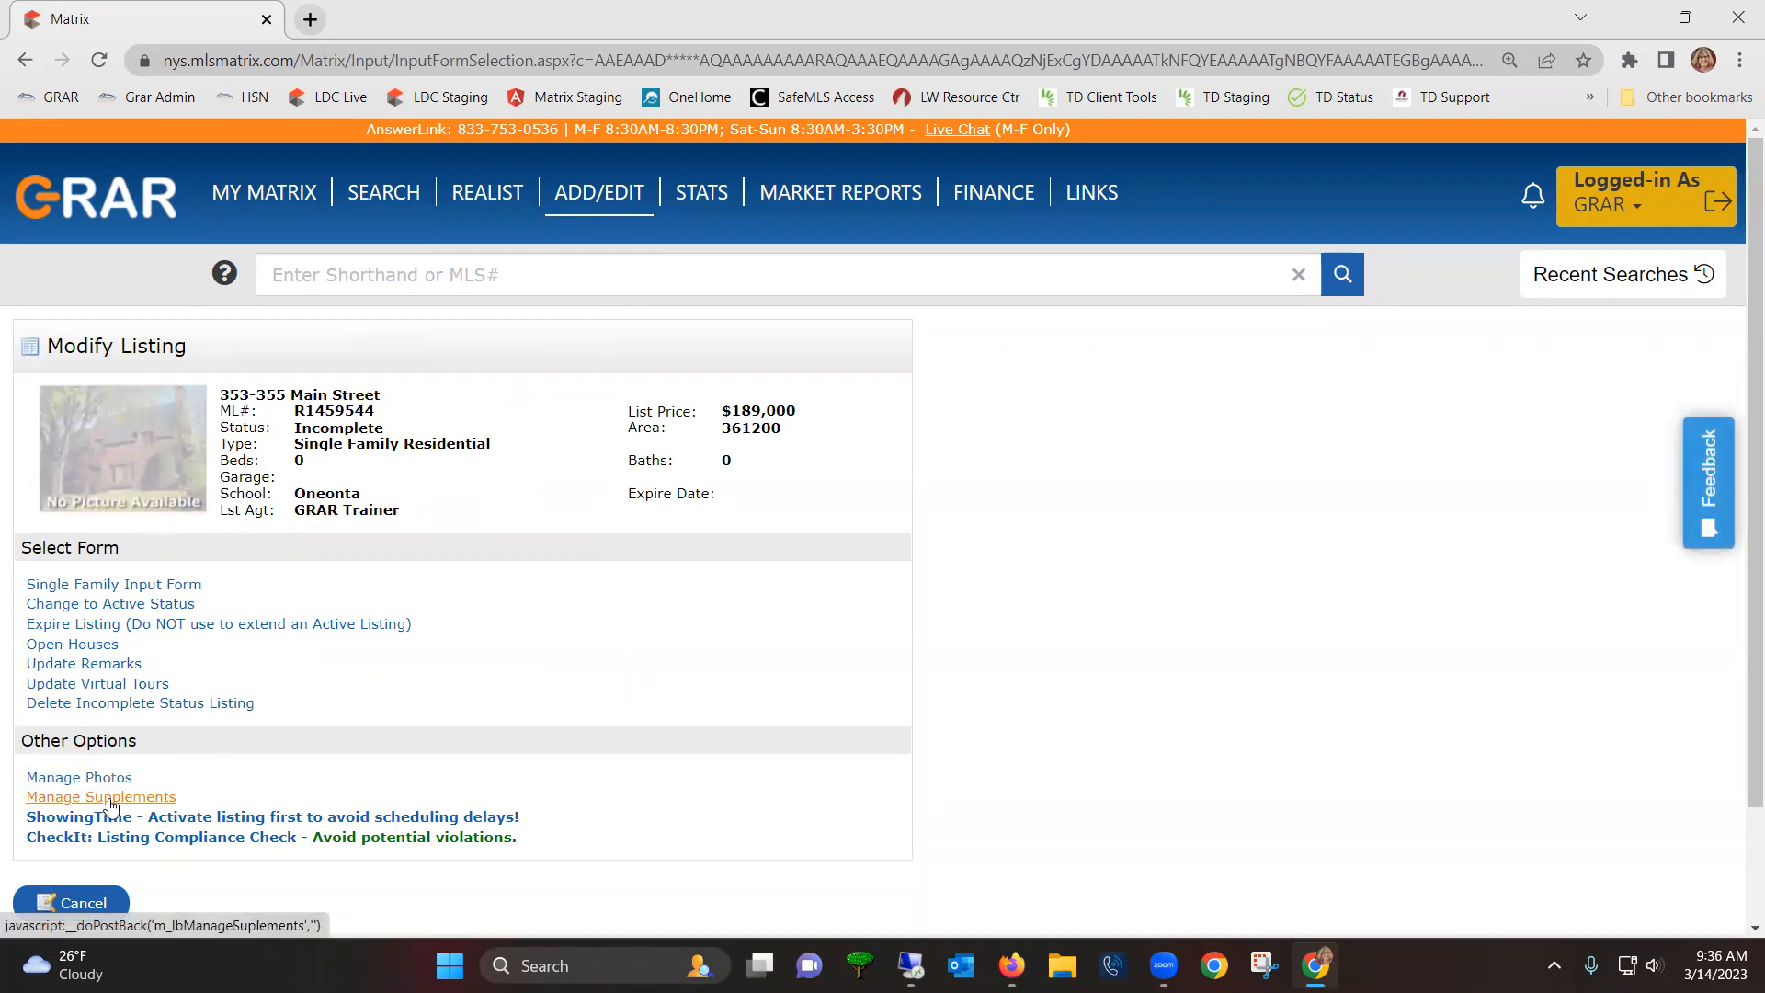
- Visit Manage Photos for R1459544, cancel the file browser without uploading, and cancel out of the page
{"action": "left_click", "coordinate": [87, 777]}
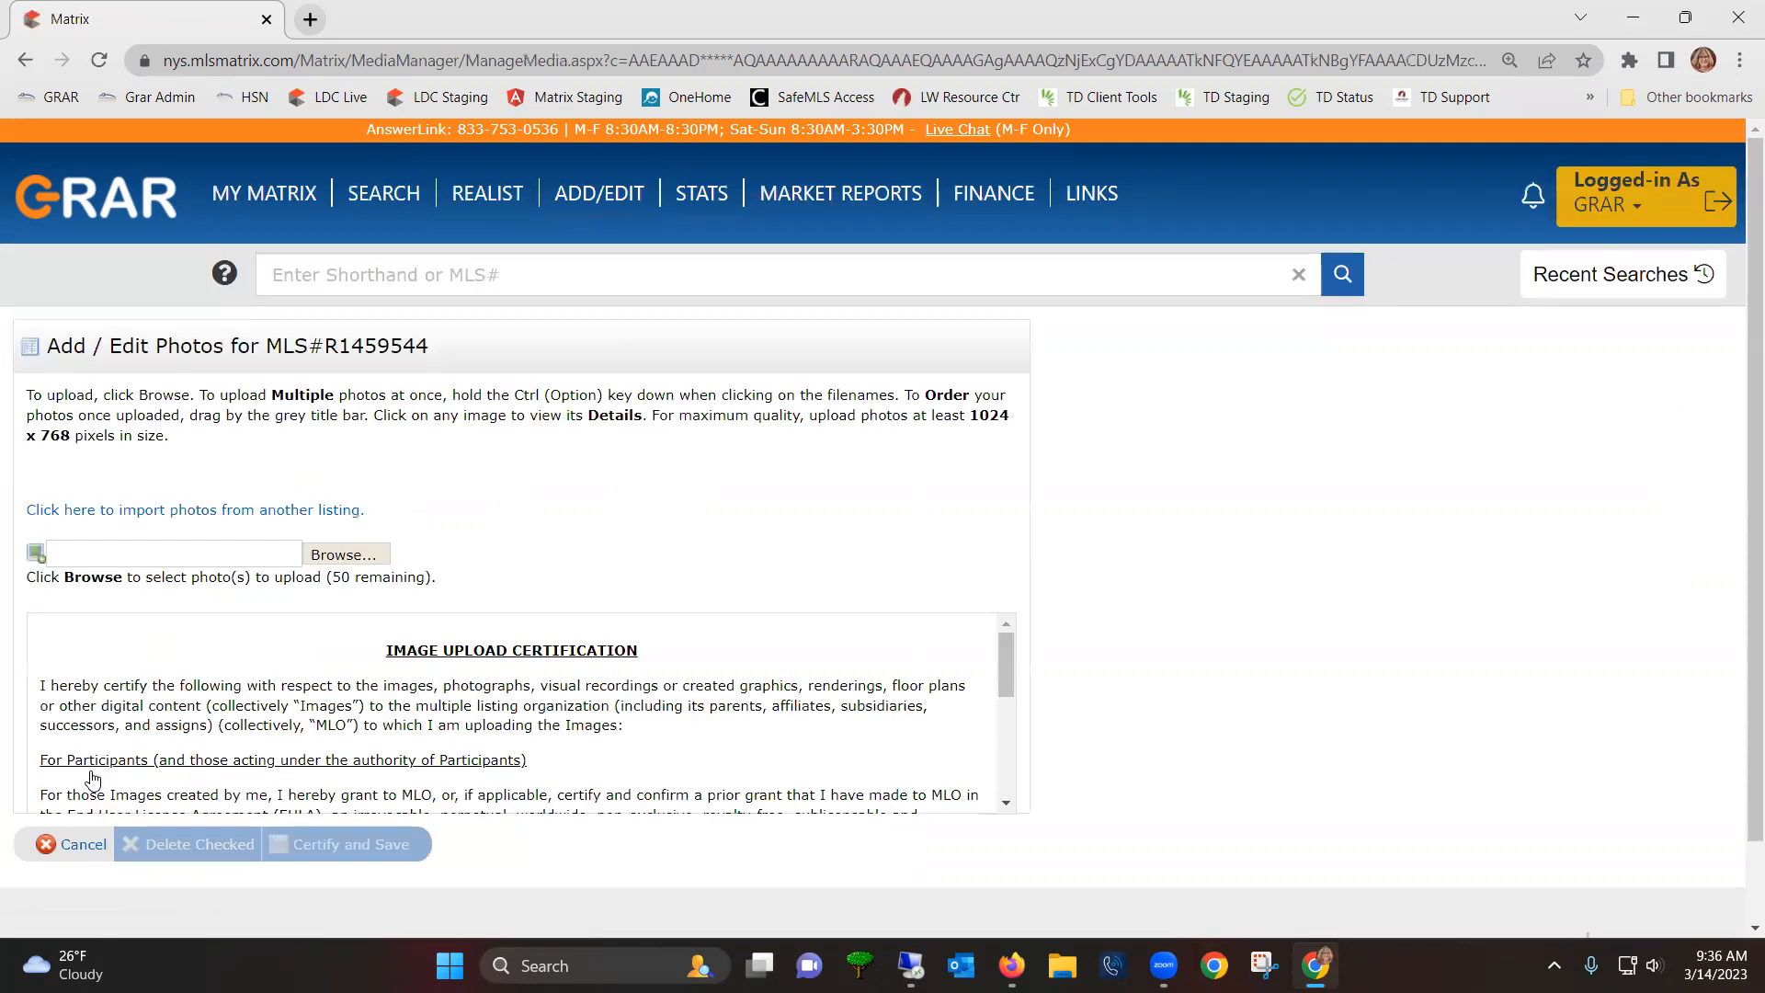
{"action": "left_click", "coordinate": [349, 555]}
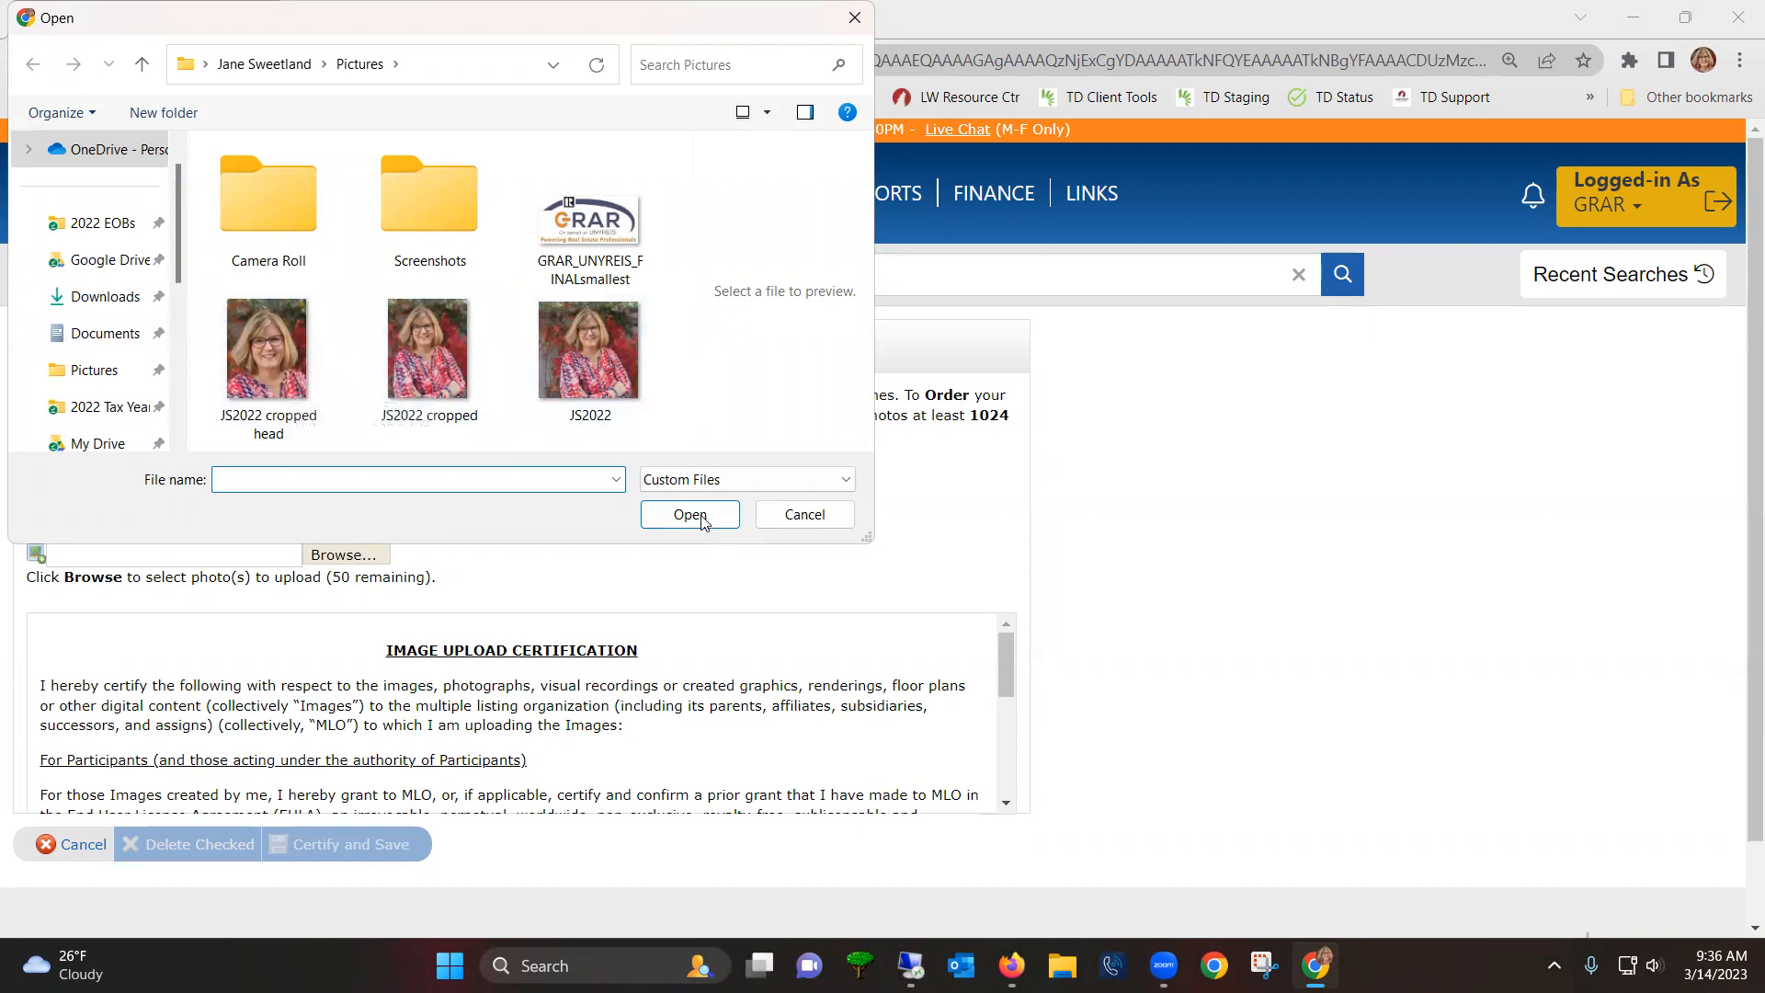
{"action": "left_click", "coordinate": [793, 516]}
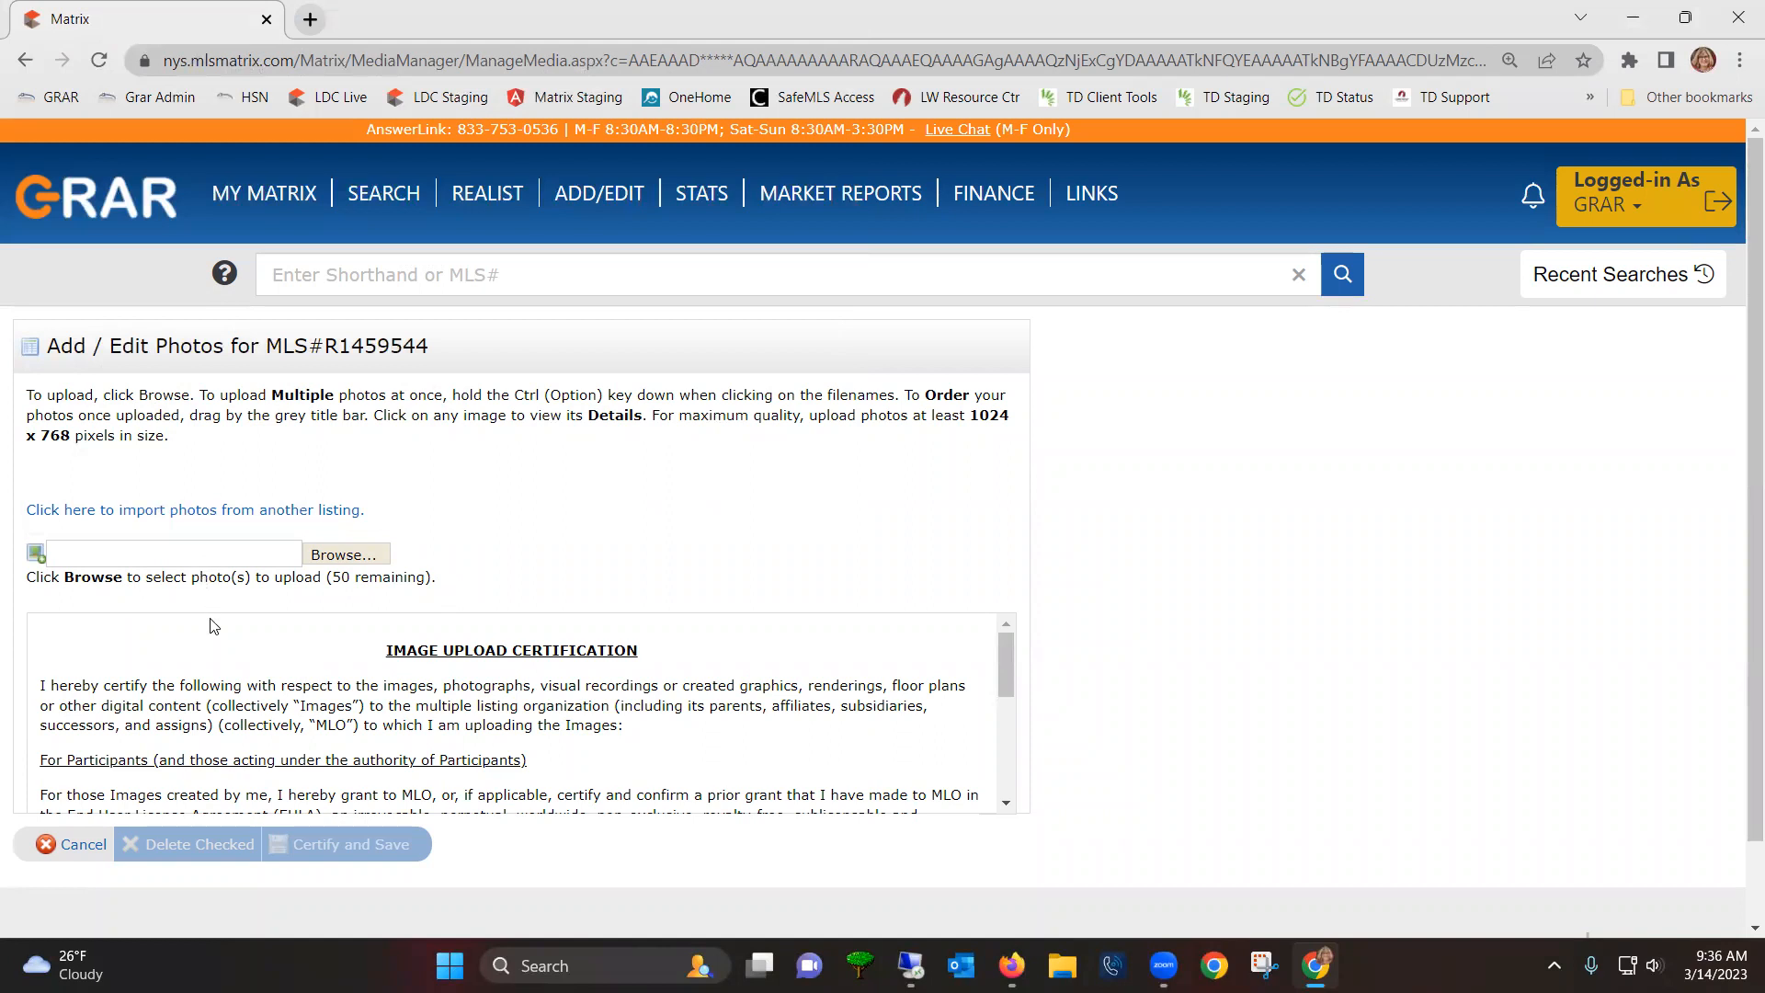
{"action": "scroll", "coordinate": [217, 658], "scroll_direction": "down", "scroll_amount": 8}
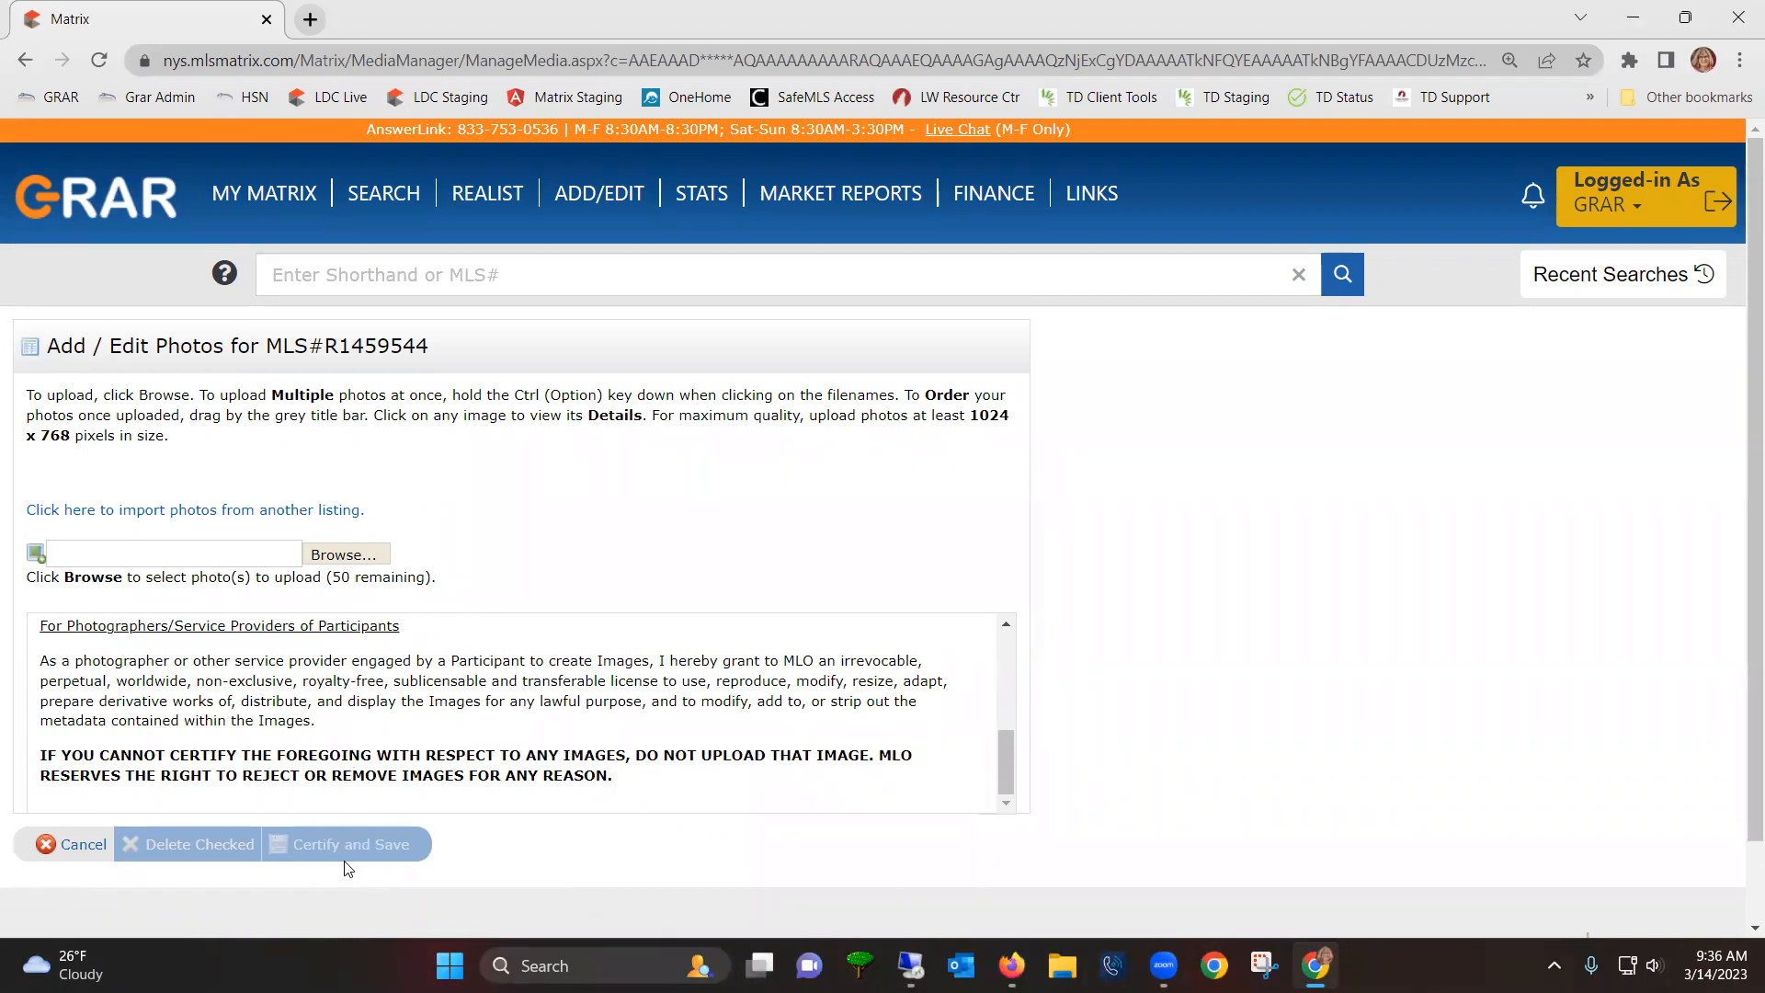
{"action": "left_click", "coordinate": [84, 846]}
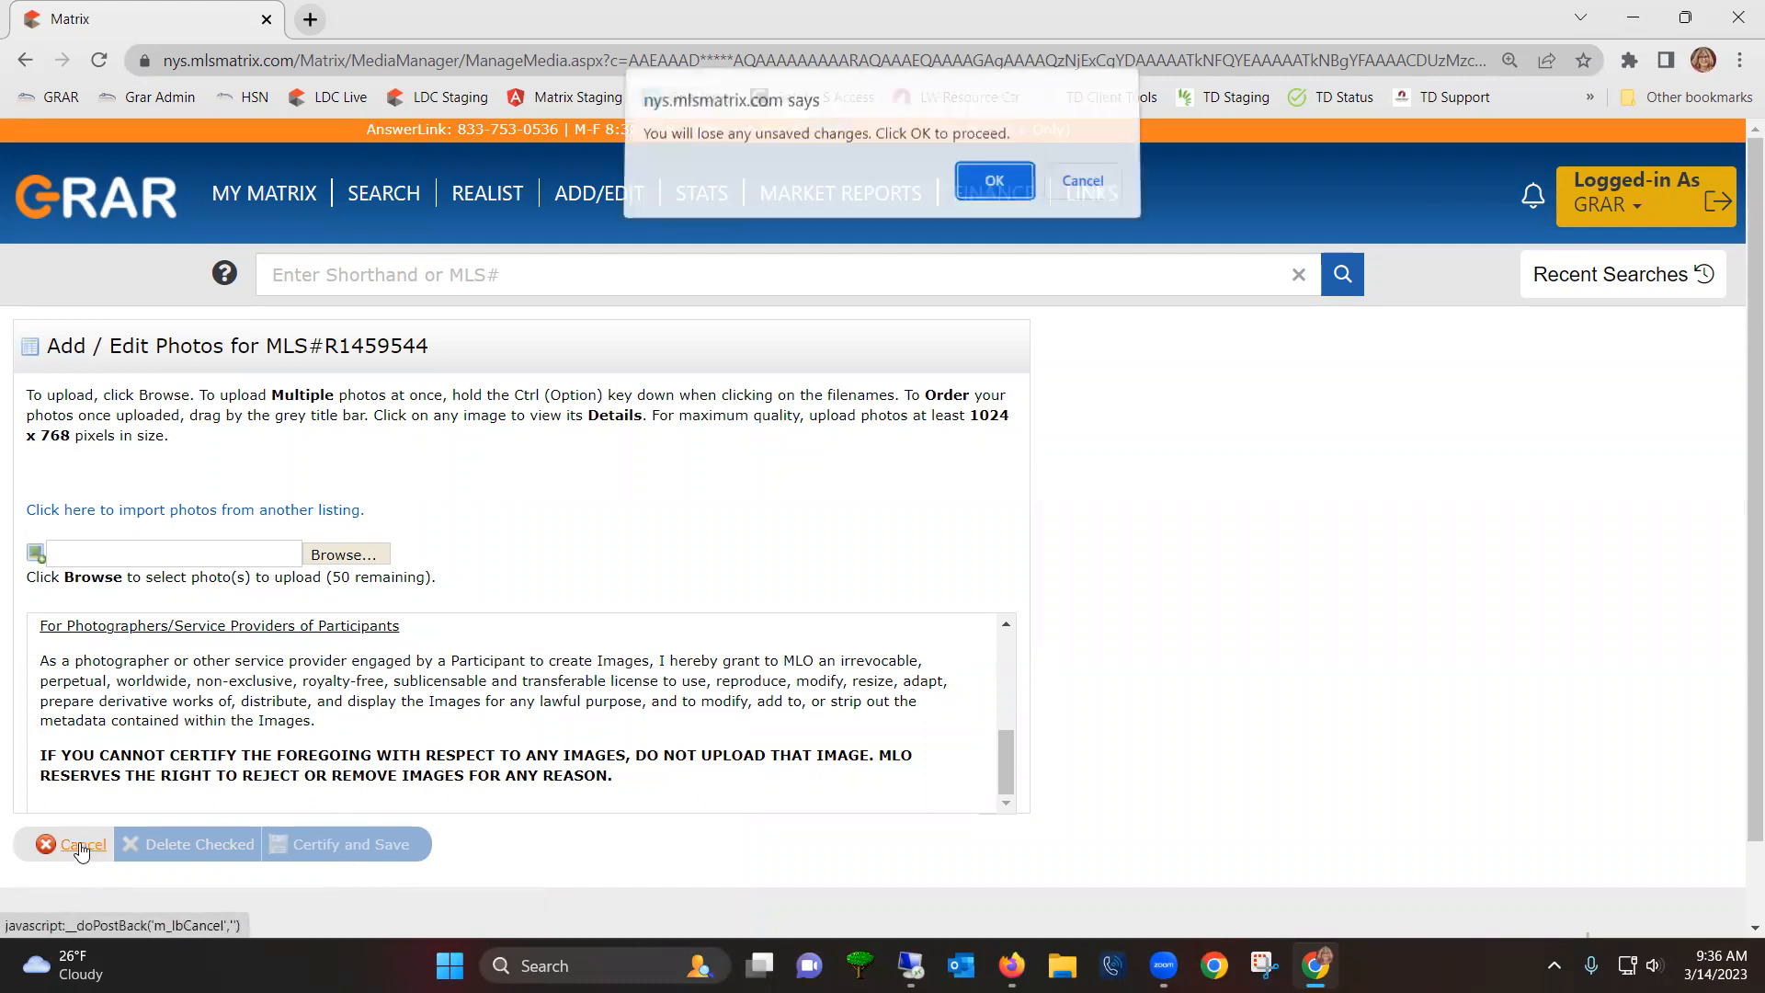
- Discard changes, try Manage Supplements without attaching a file, review Supplement Type options, then cancel back
{"action": "left_click", "coordinate": [972, 193]}
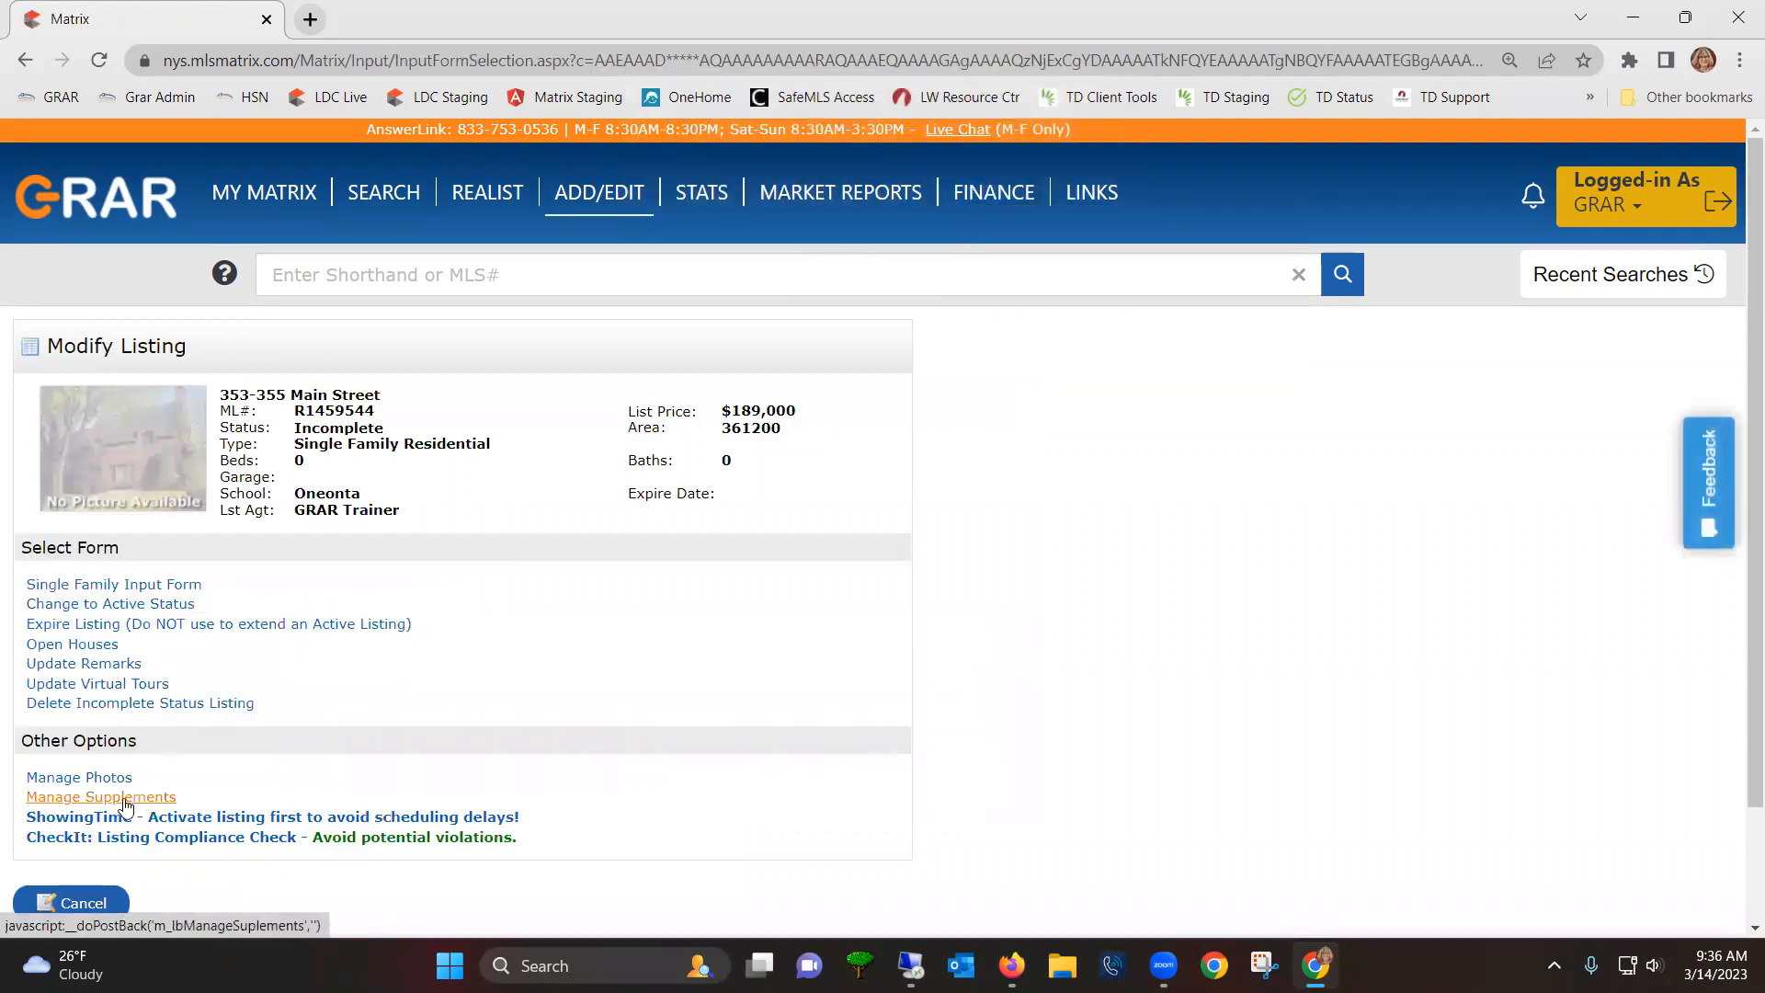
{"action": "left_click", "coordinate": [125, 801]}
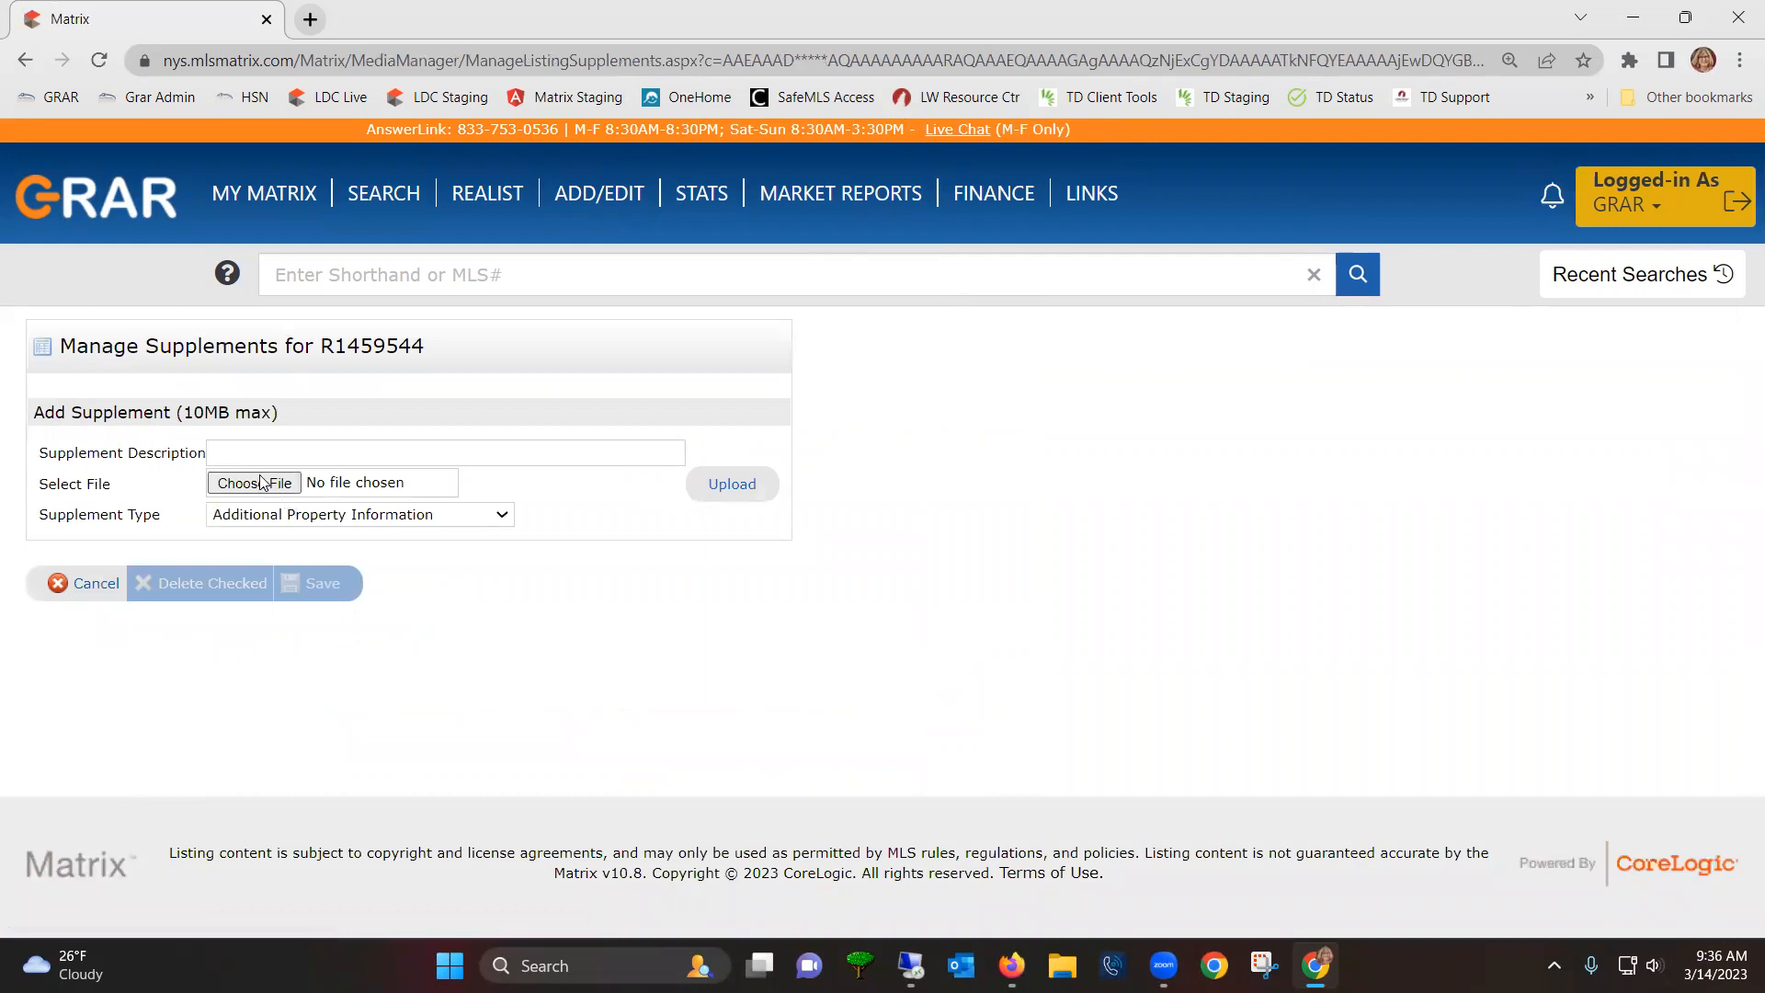
{"action": "left_click", "coordinate": [256, 445]}
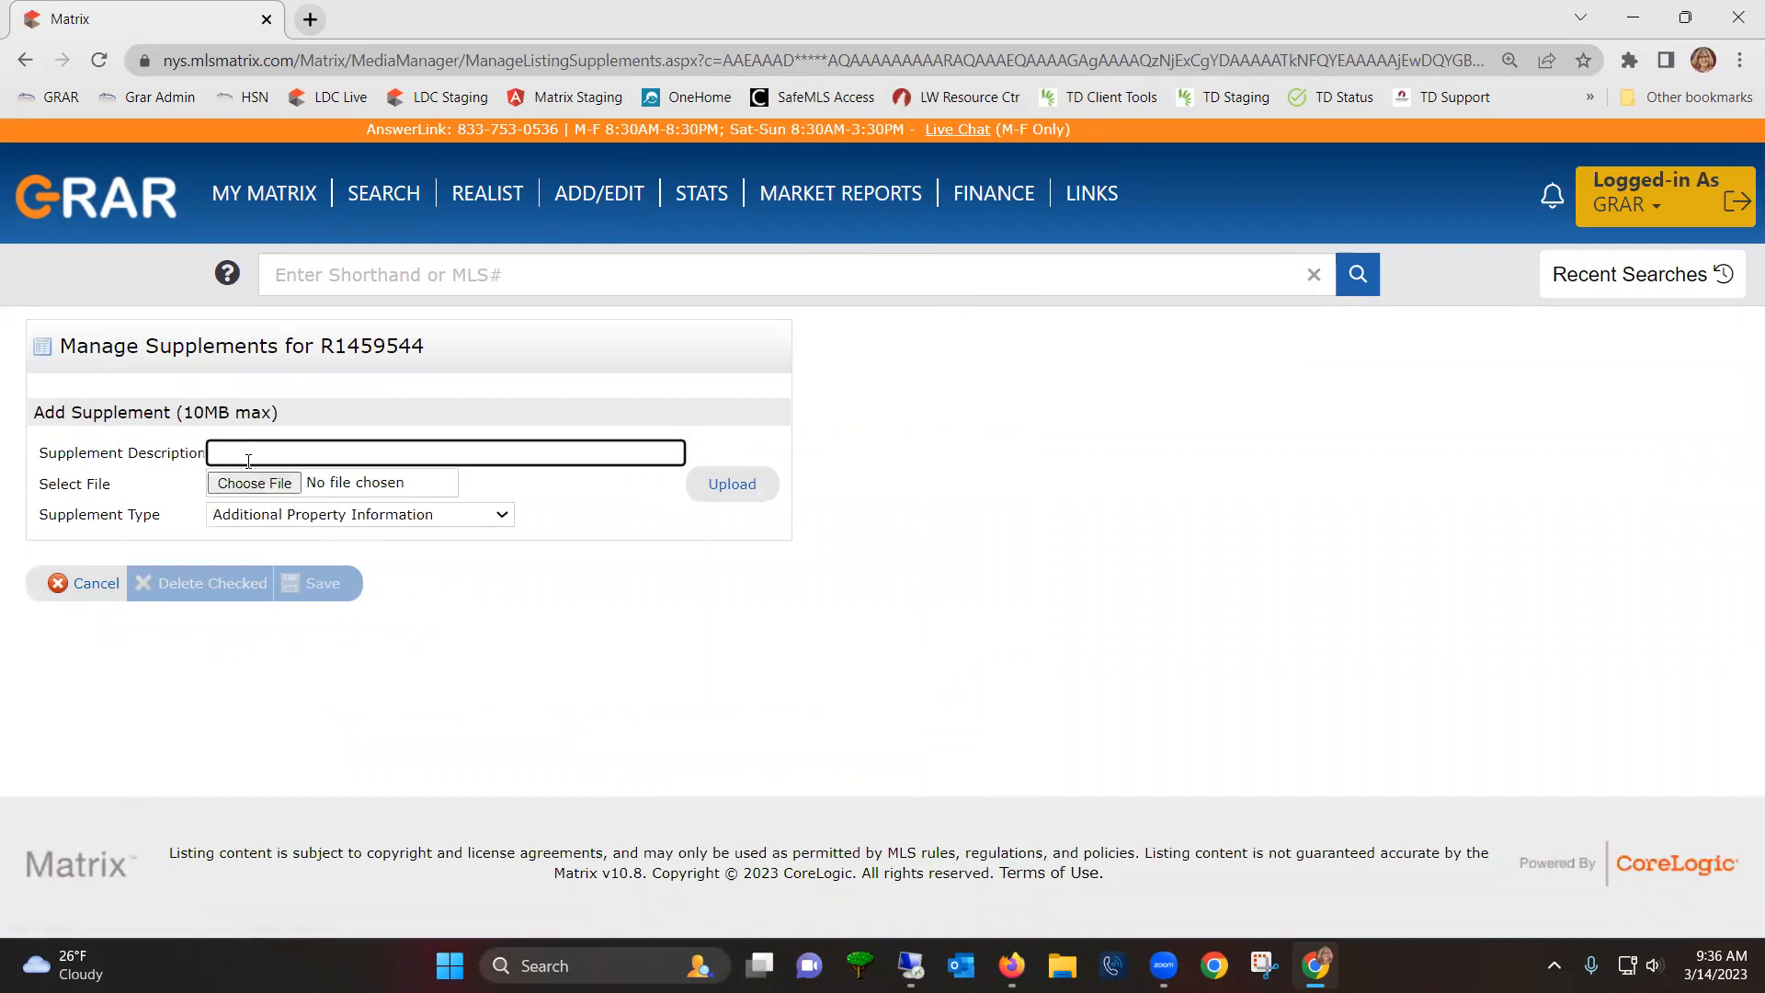
{"action": "left_click", "coordinate": [259, 482]}
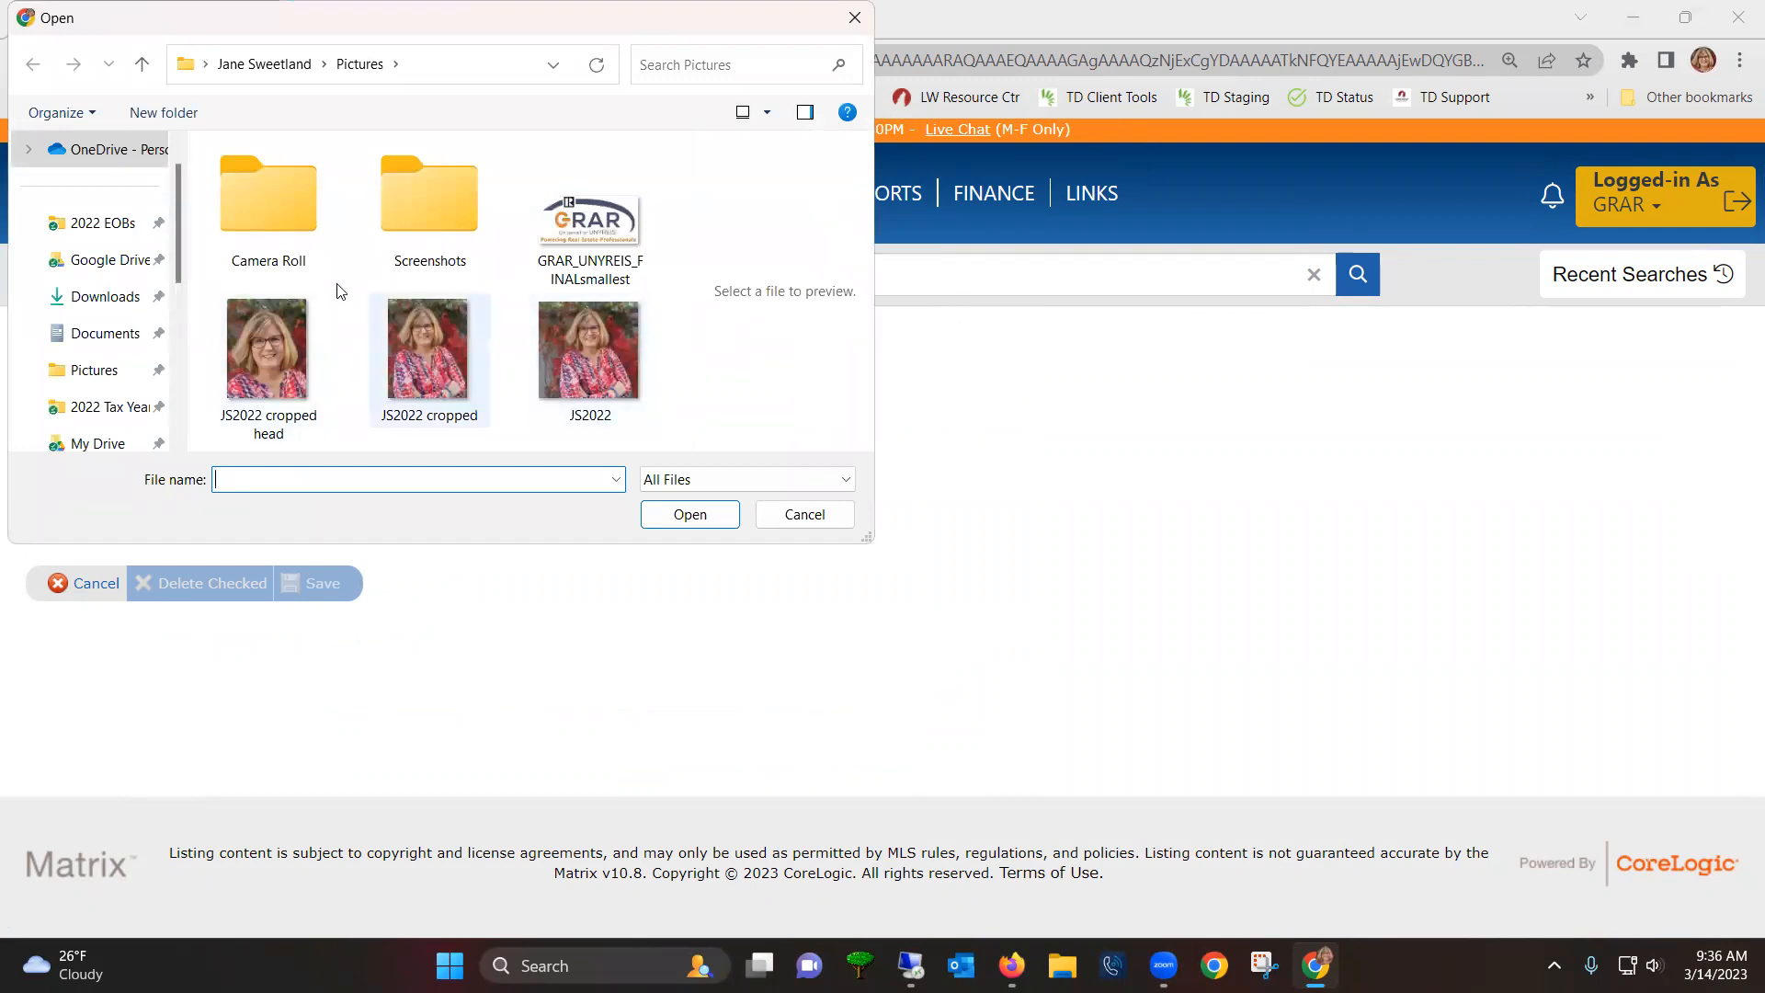
{"action": "left_click", "coordinate": [805, 514]}
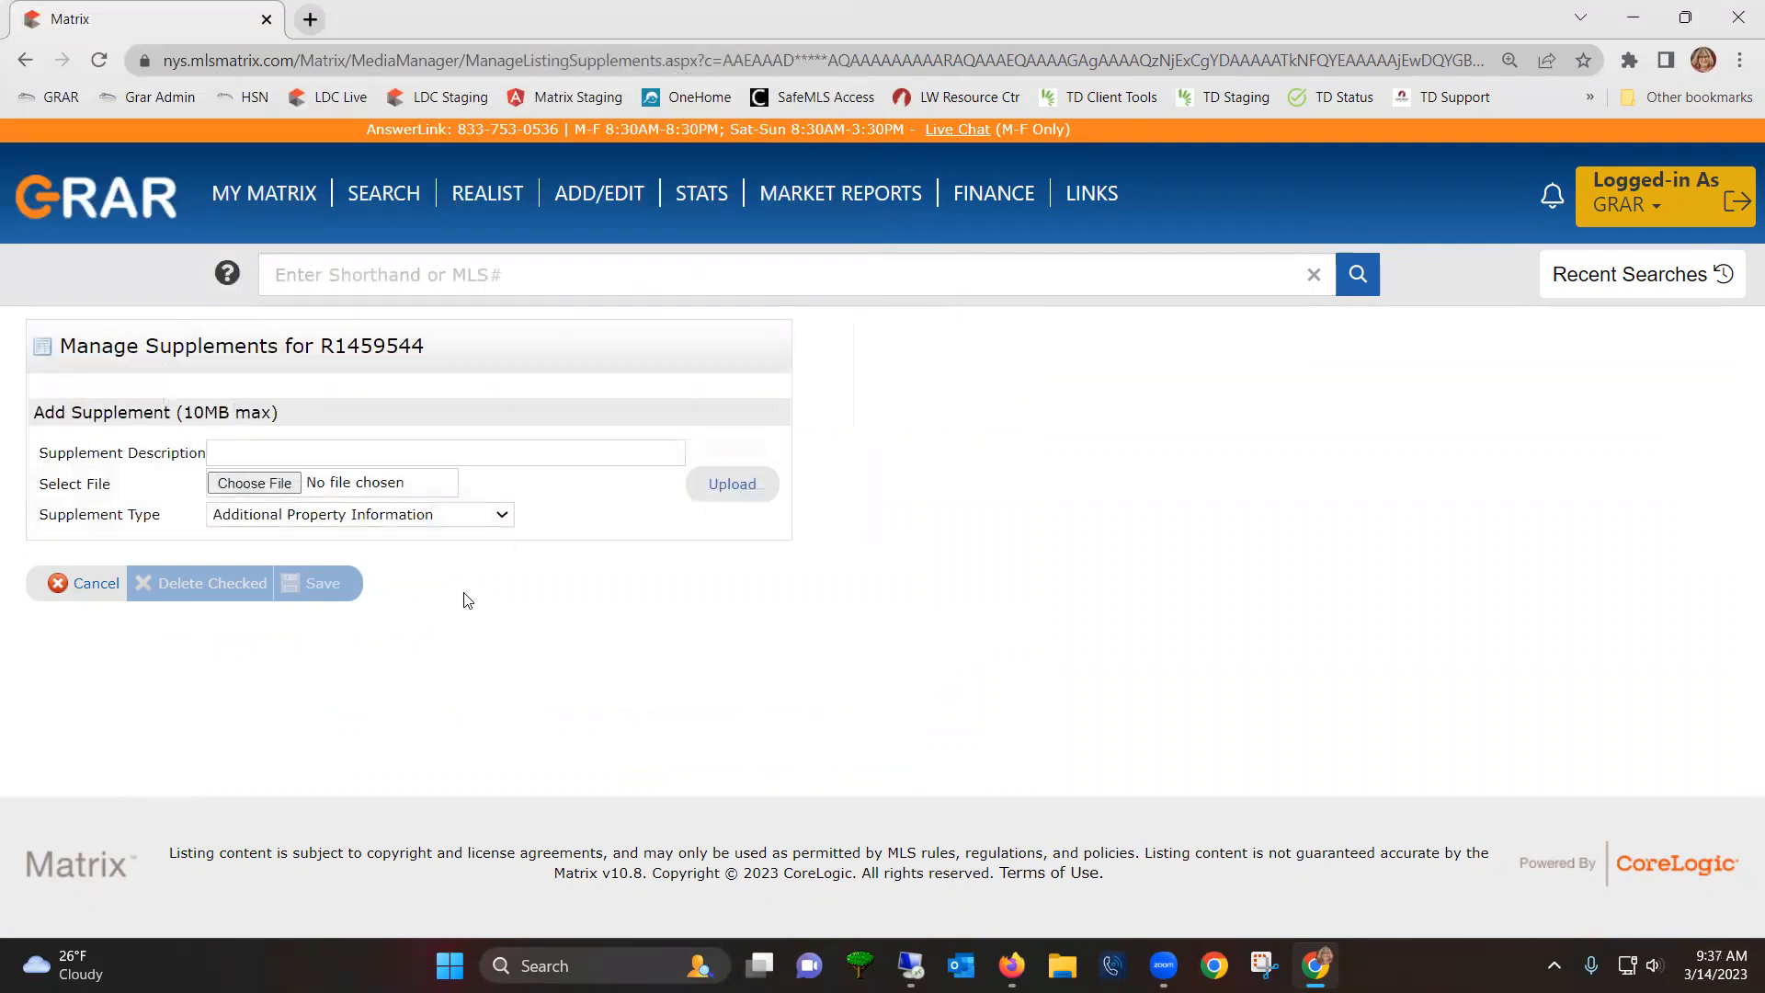
{"action": "left_click", "coordinate": [449, 516]}
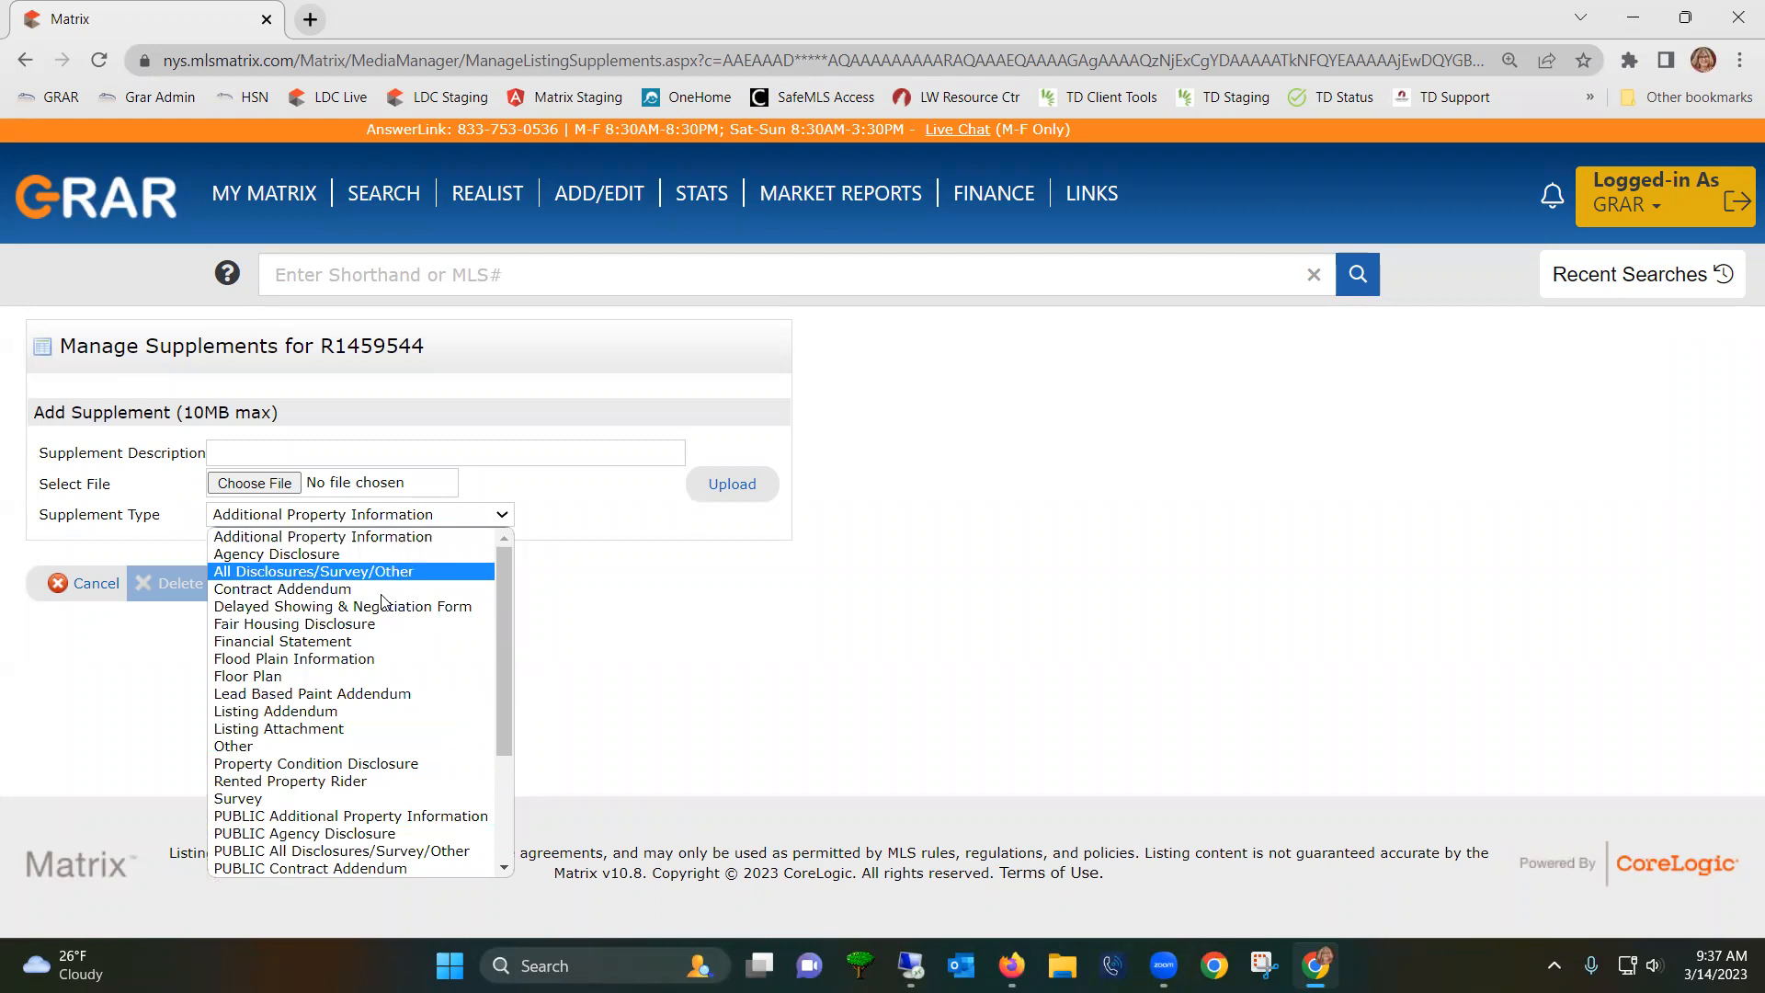
{"action": "left_click_drag", "start_coordinate": [507, 682], "coordinate": [493, 817]}
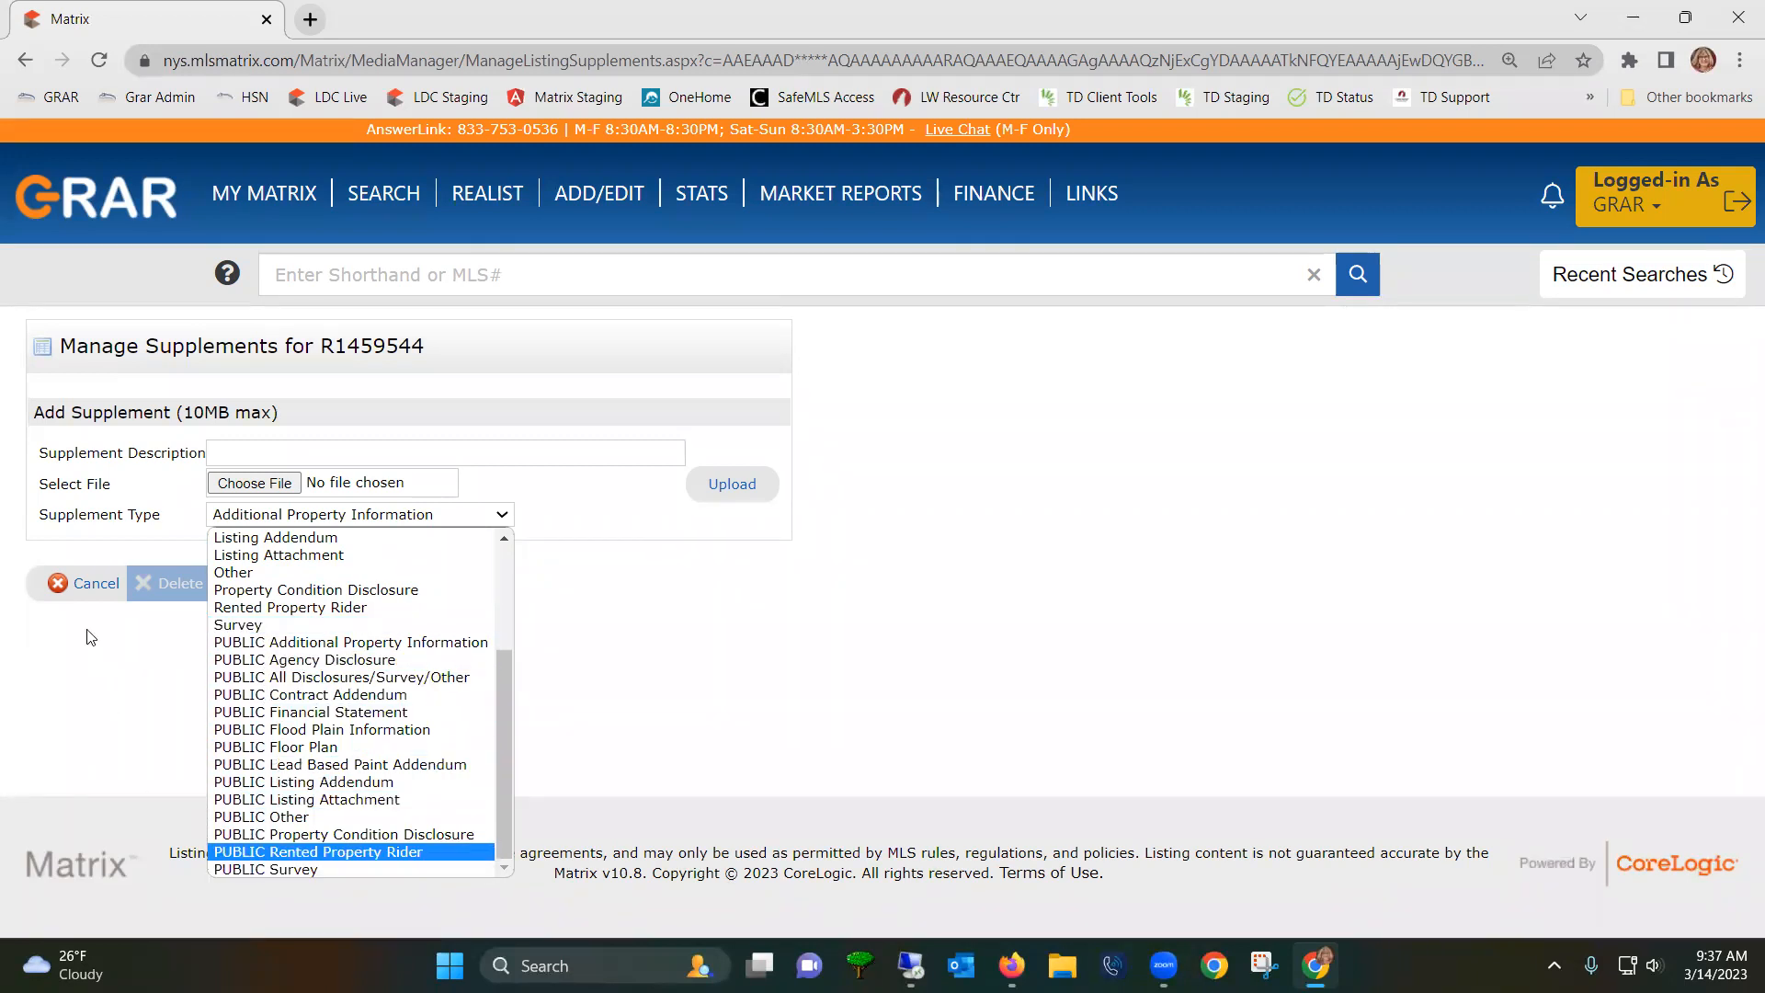
{"action": "left_click", "coordinate": [84, 593]}
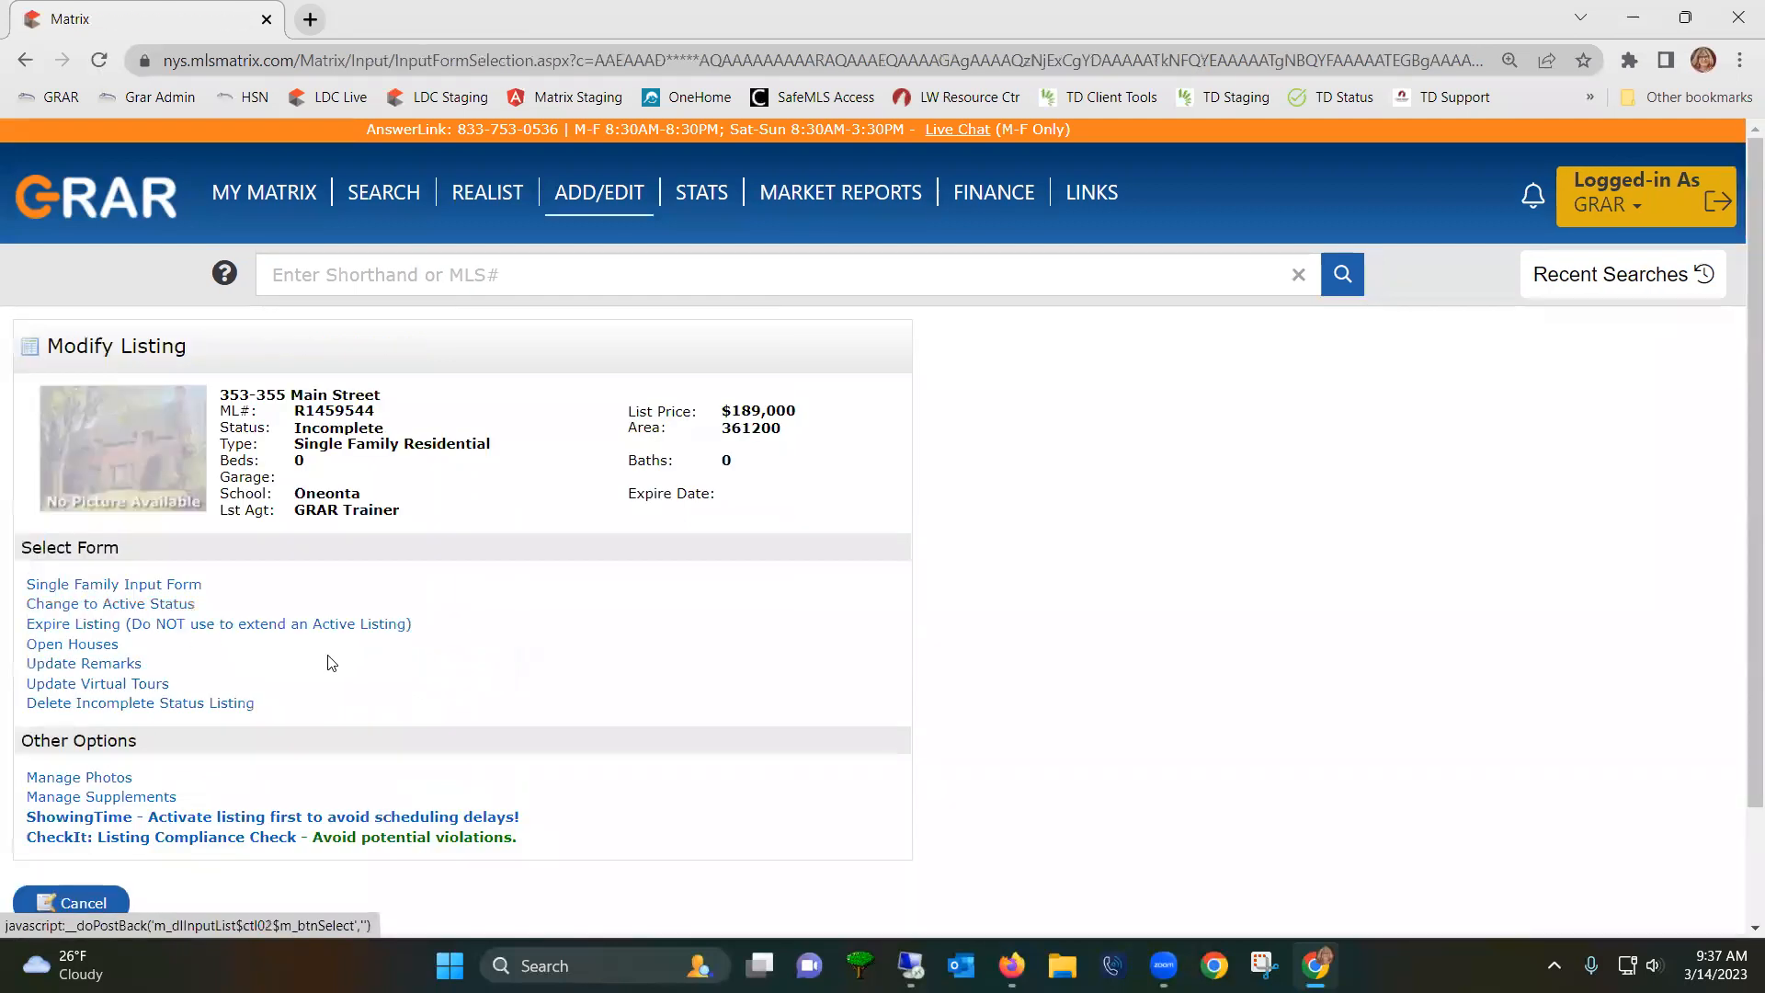
- Exit to the My Matrix home page, refresh My Listings, and show My Incomplete Listings (1)
{"action": "scroll", "coordinate": [347, 680], "scroll_direction": "down", "scroll_amount": 2}
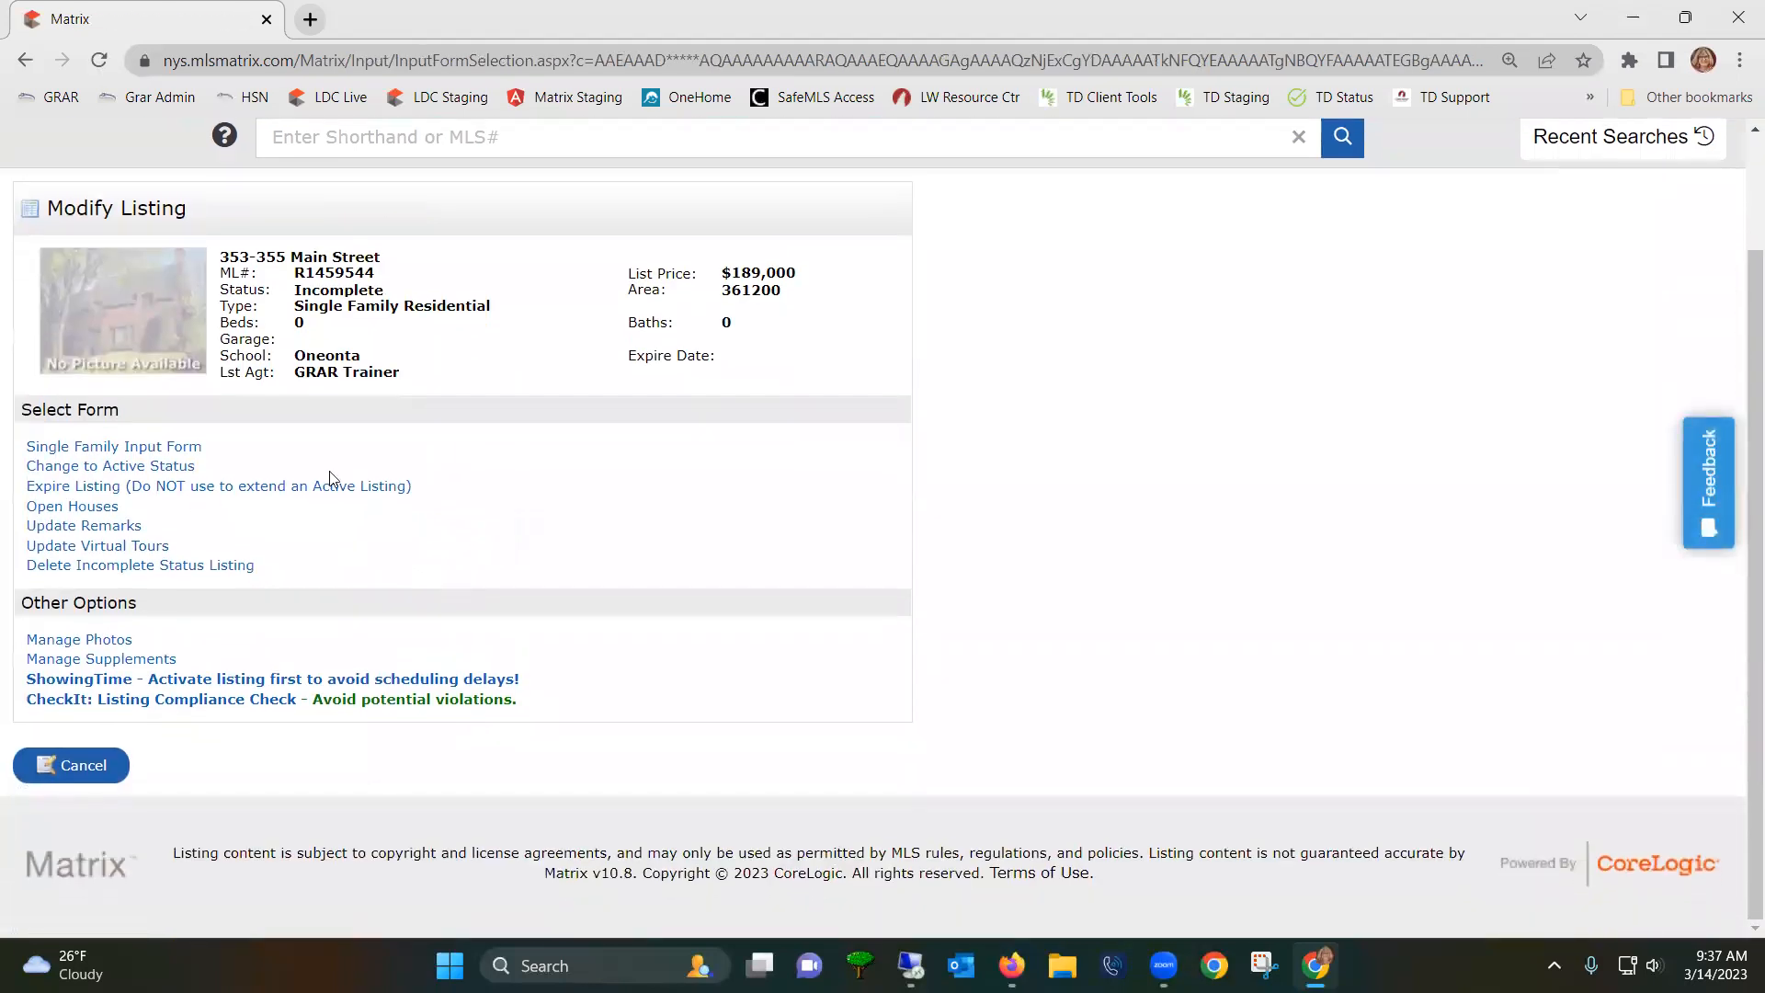
{"action": "left_click", "coordinate": [93, 777]}
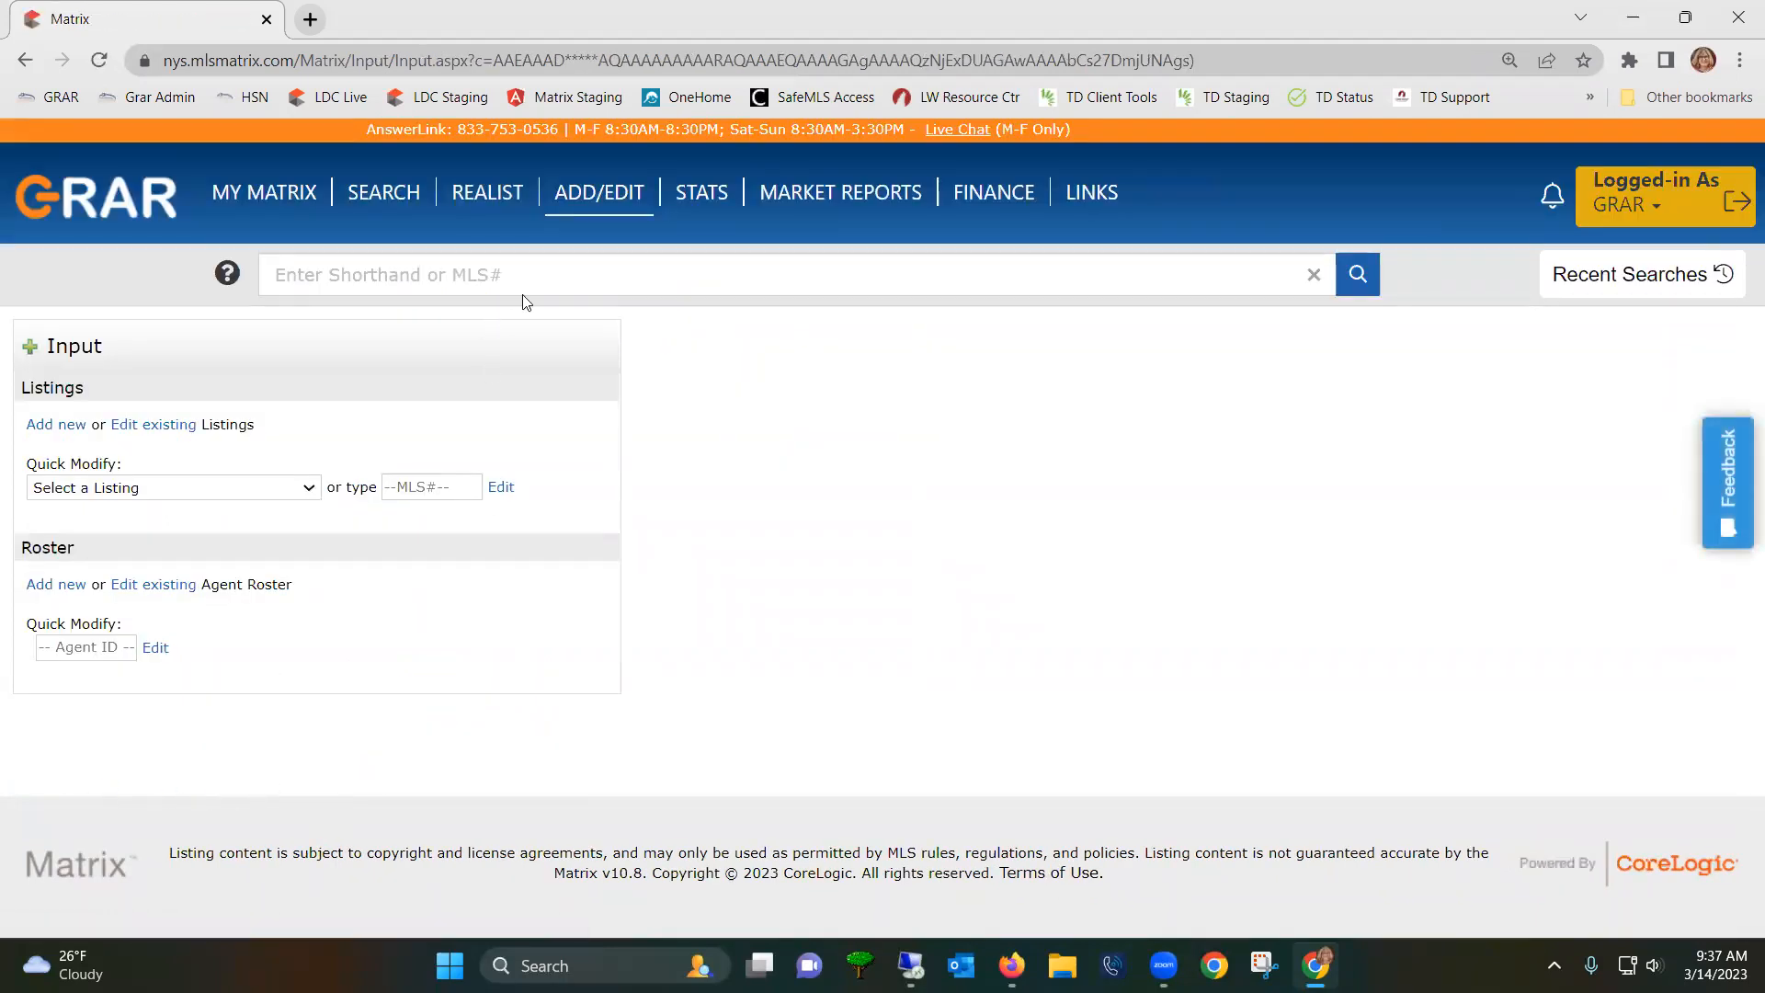
{"action": "mouse_move", "coordinate": [276, 197]}
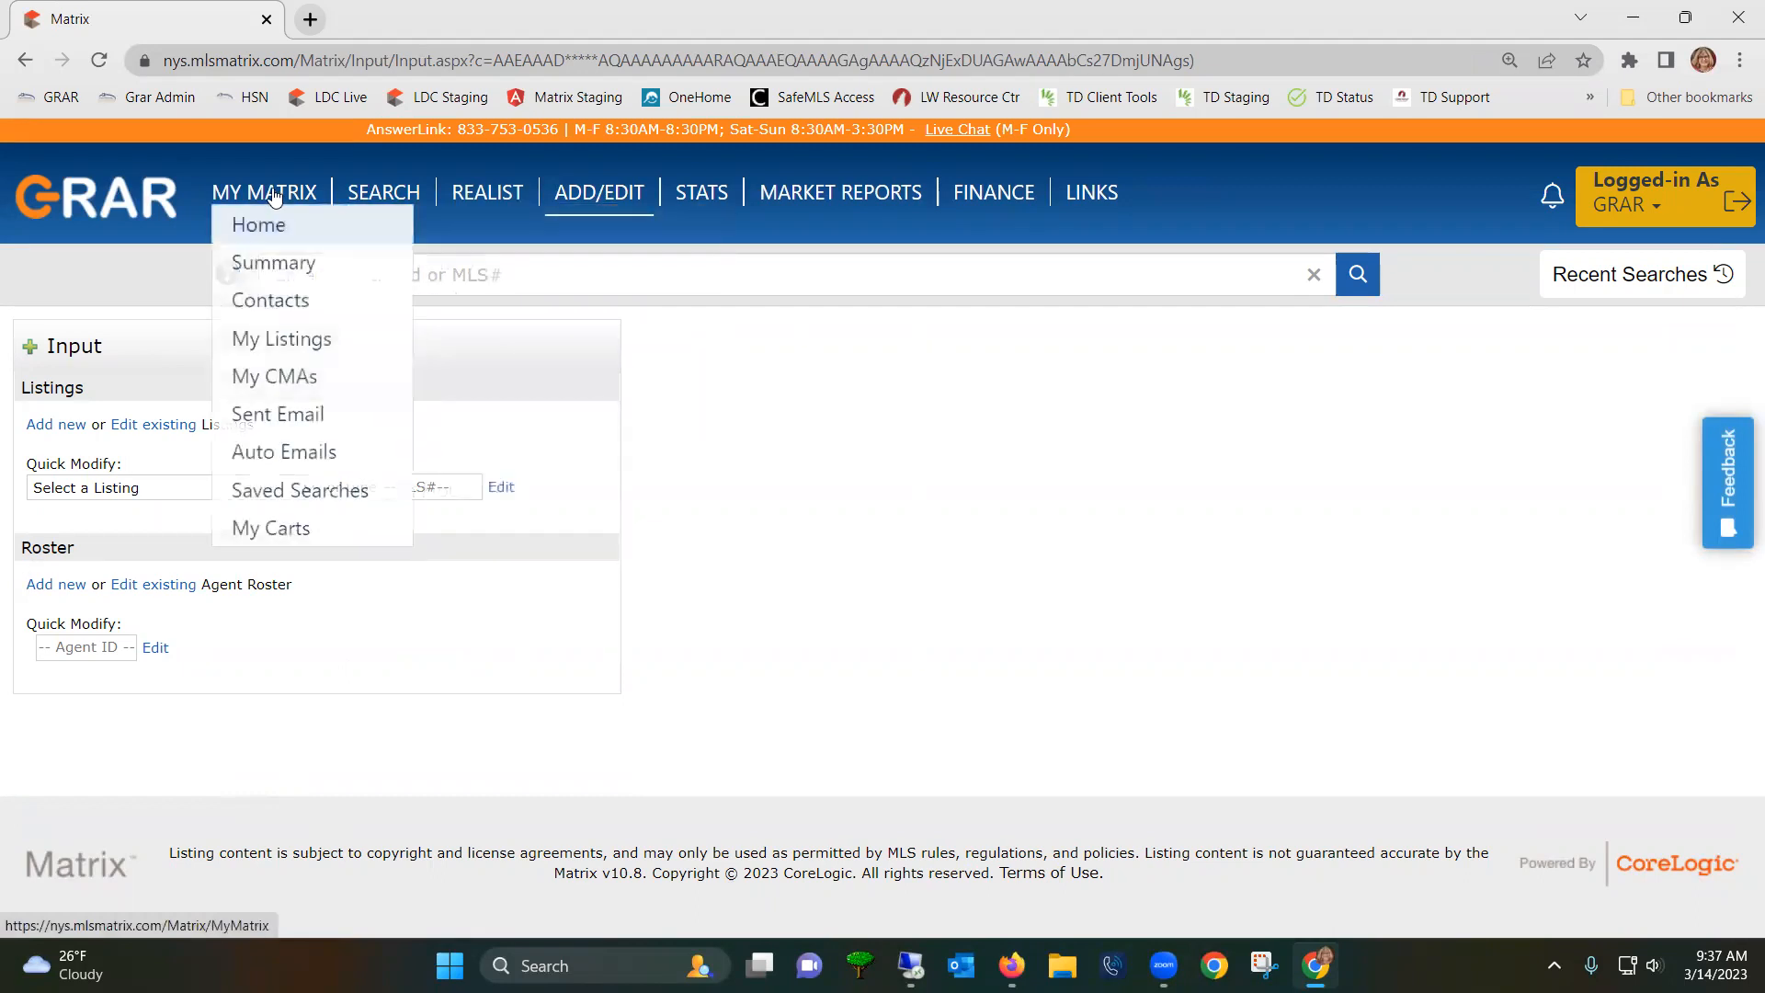
{"action": "left_click", "coordinate": [255, 232]}
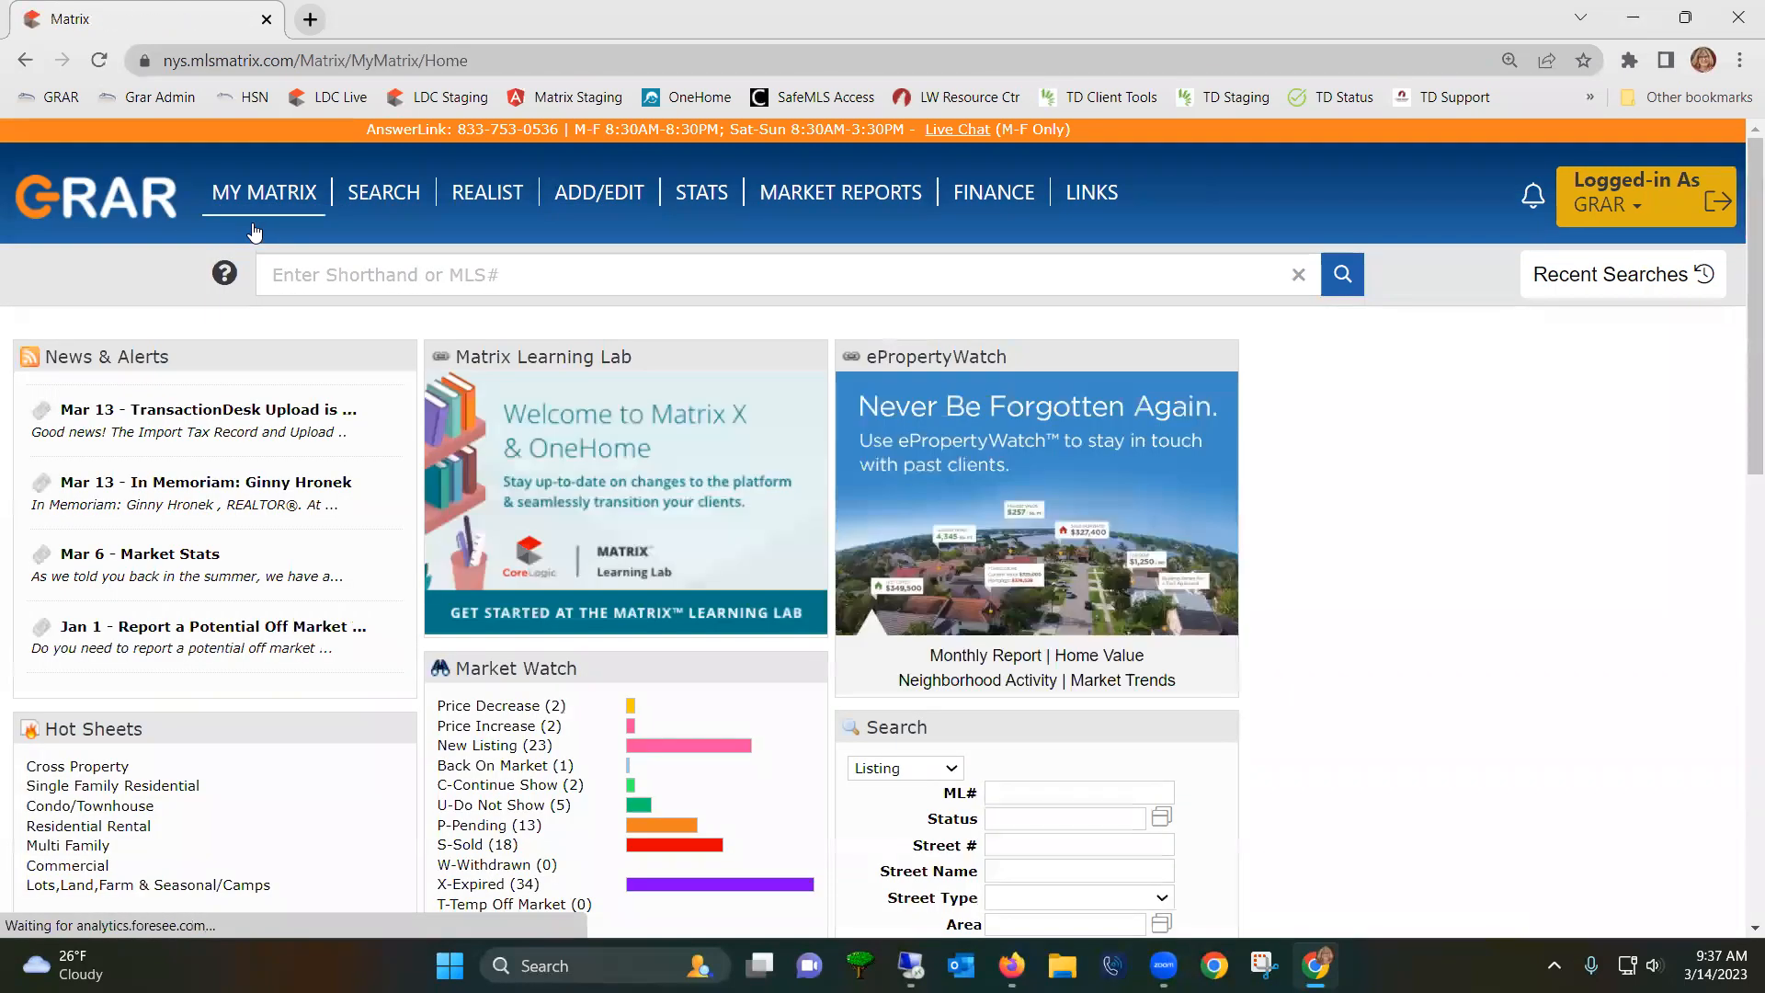
{"action": "scroll", "coordinate": [772, 733], "scroll_direction": "down", "scroll_amount": 3}
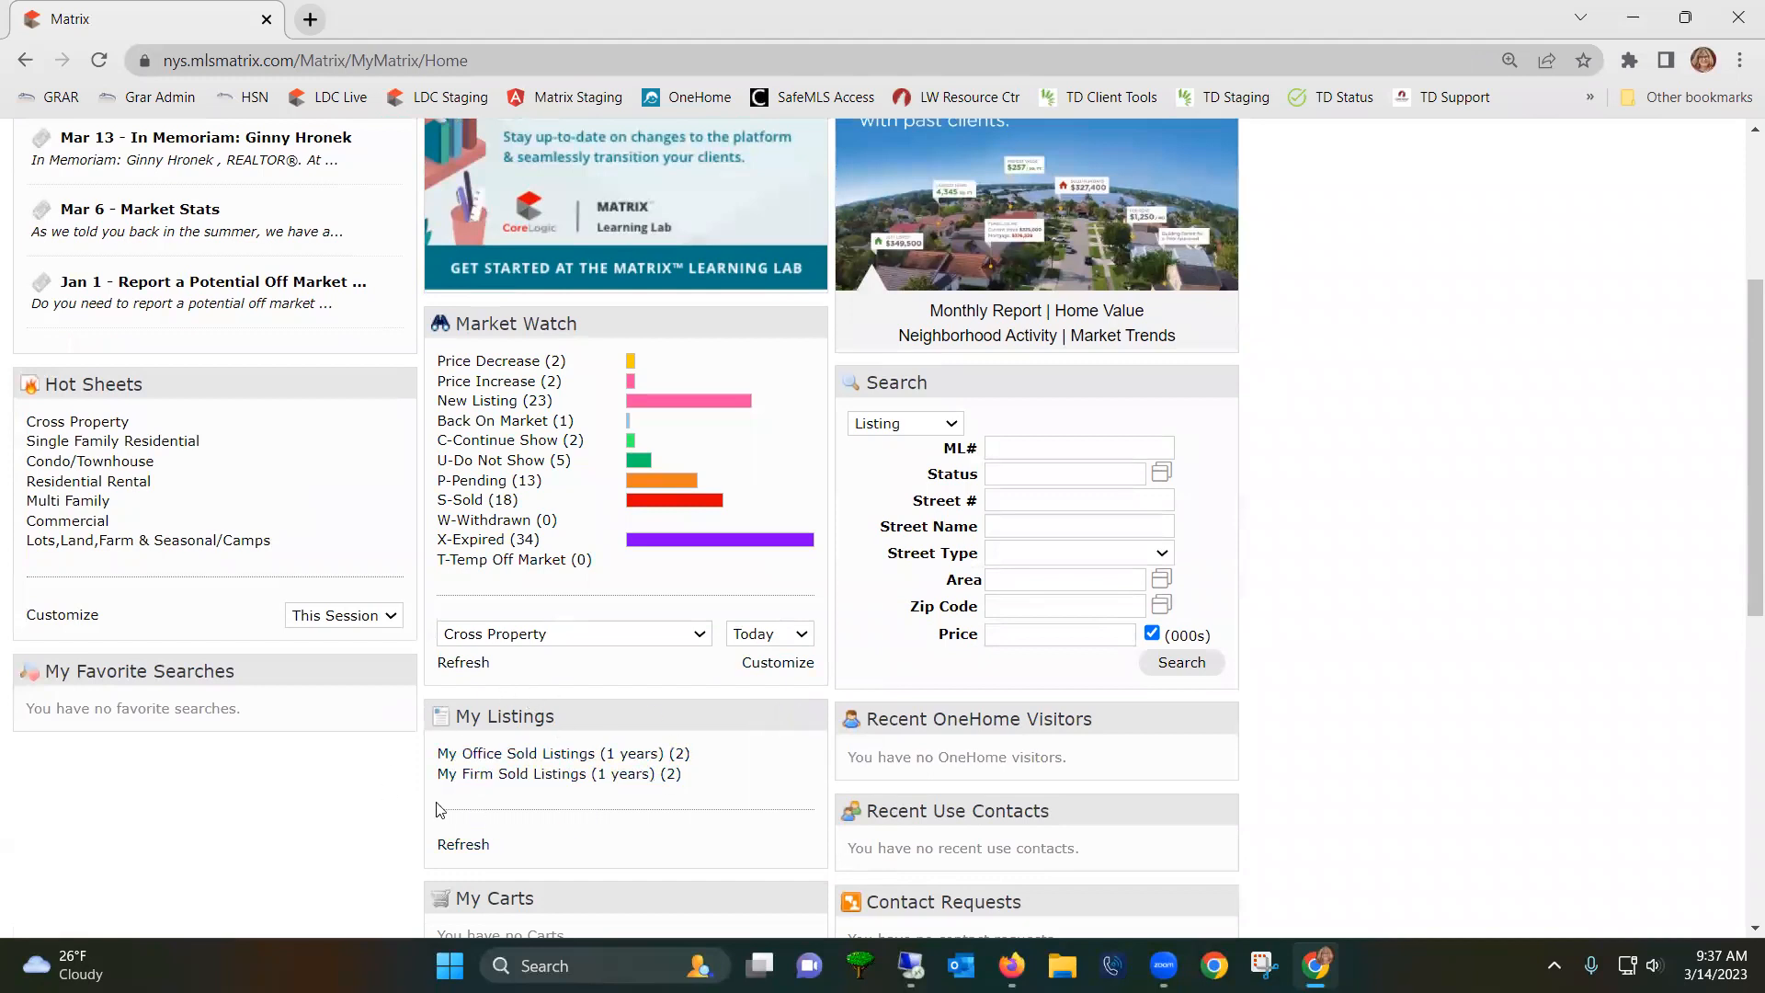
{"action": "left_click", "coordinate": [464, 844]}
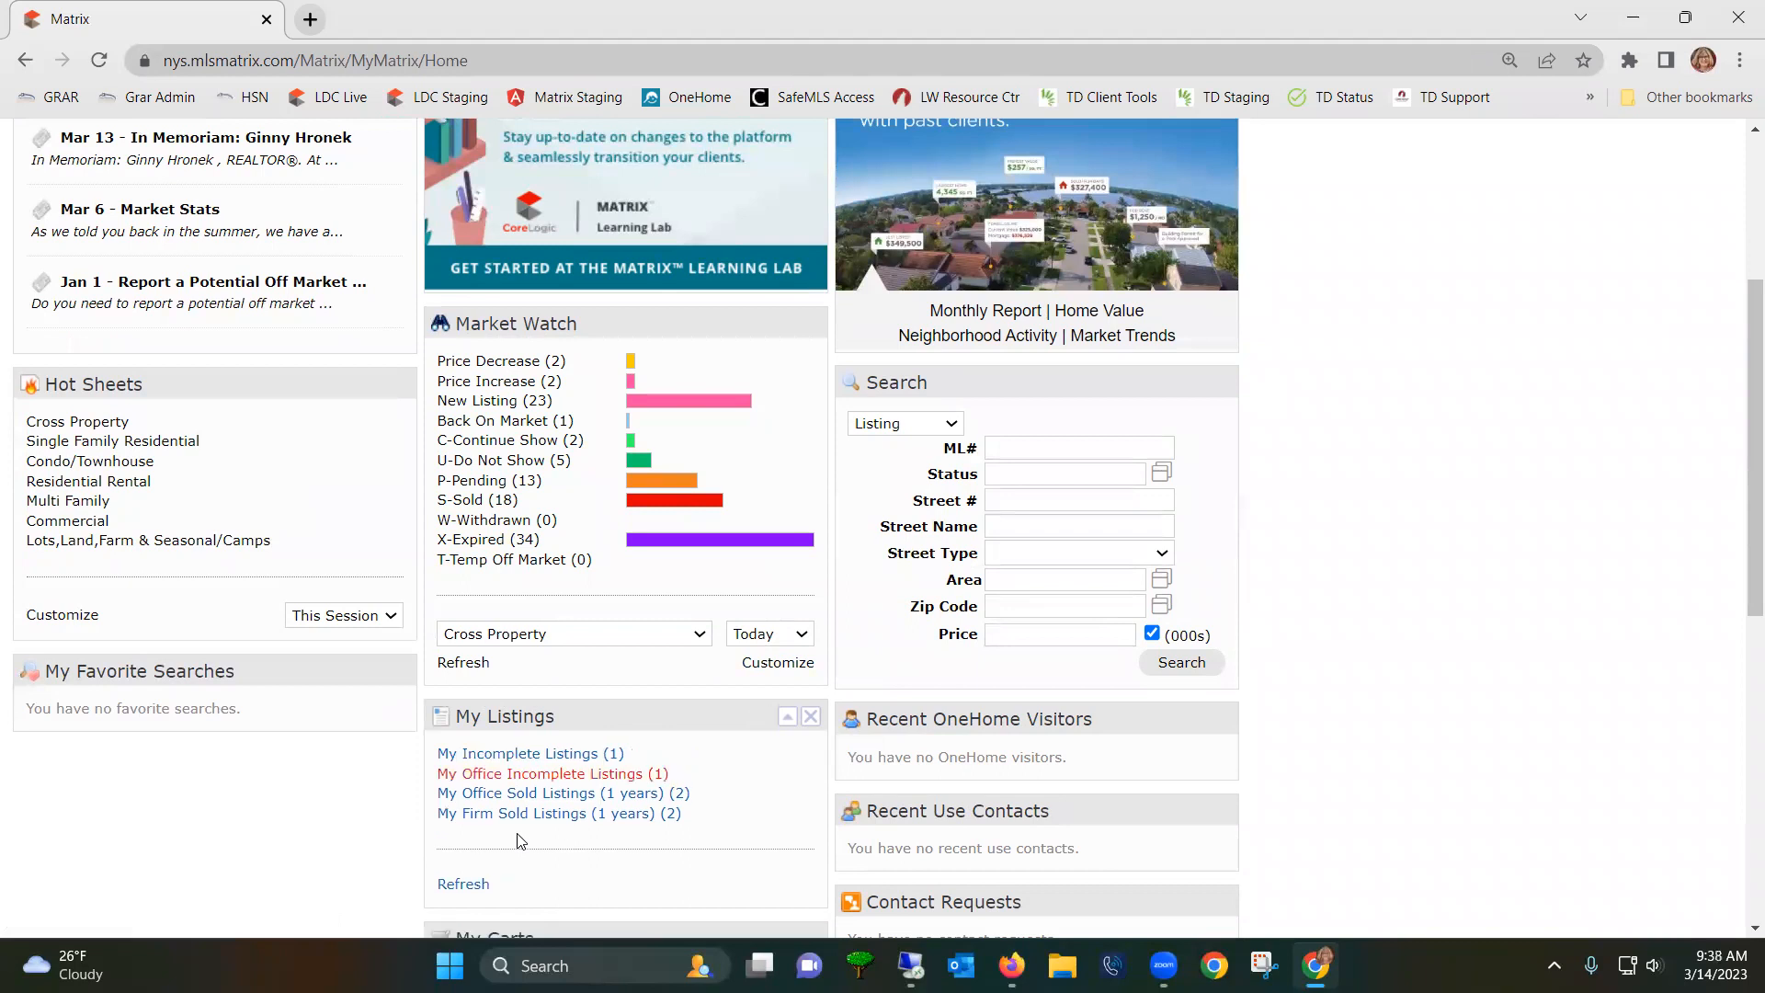
{"action": "left_click", "coordinate": [497, 762]}
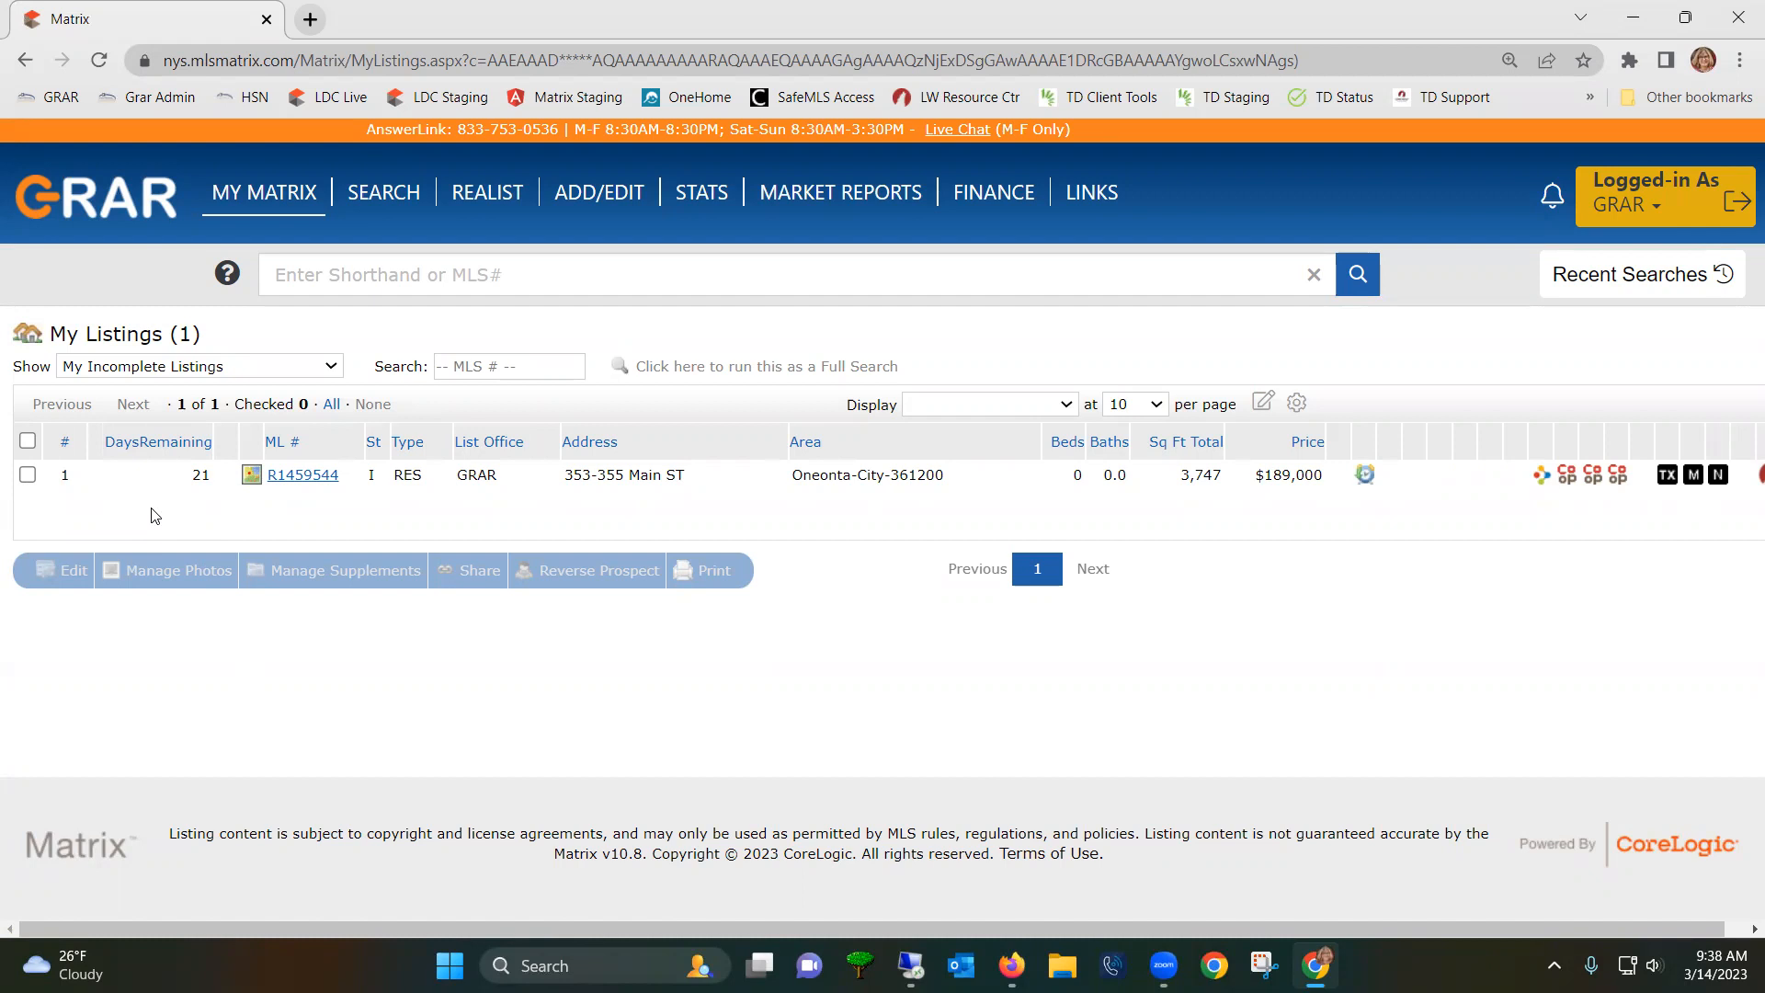
{"action": "left_click", "coordinate": [28, 474]}
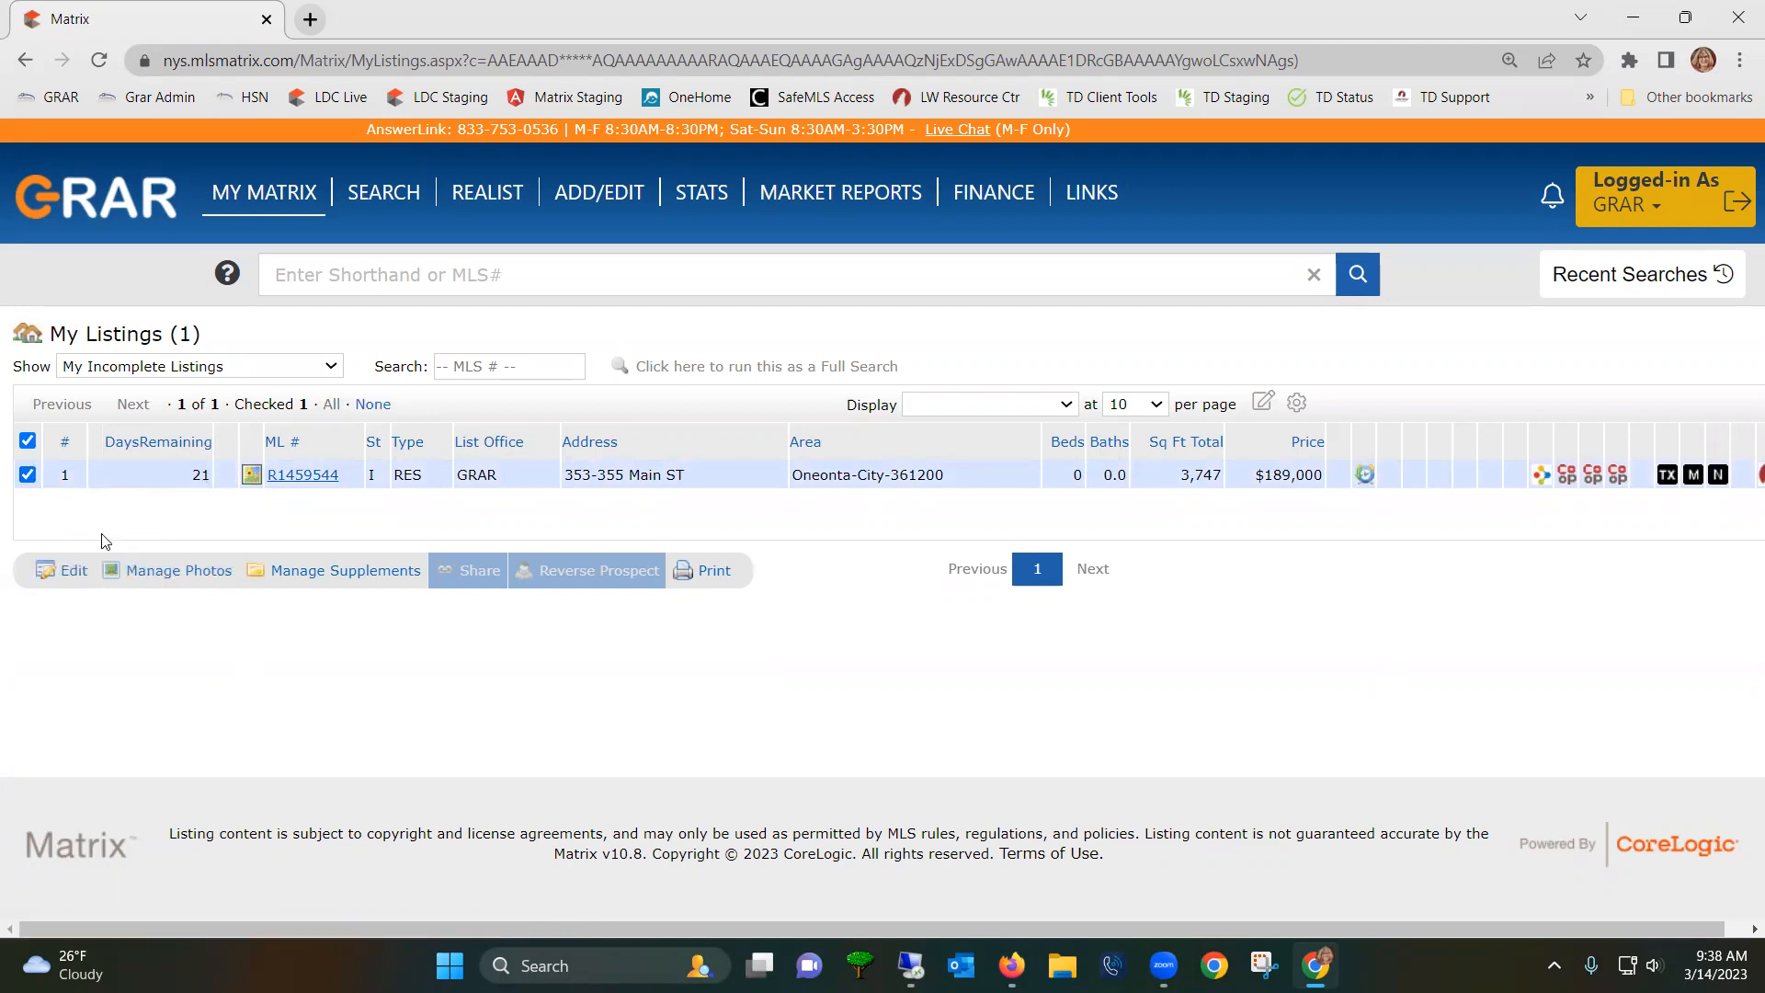
{"action": "left_click", "coordinate": [66, 571]}
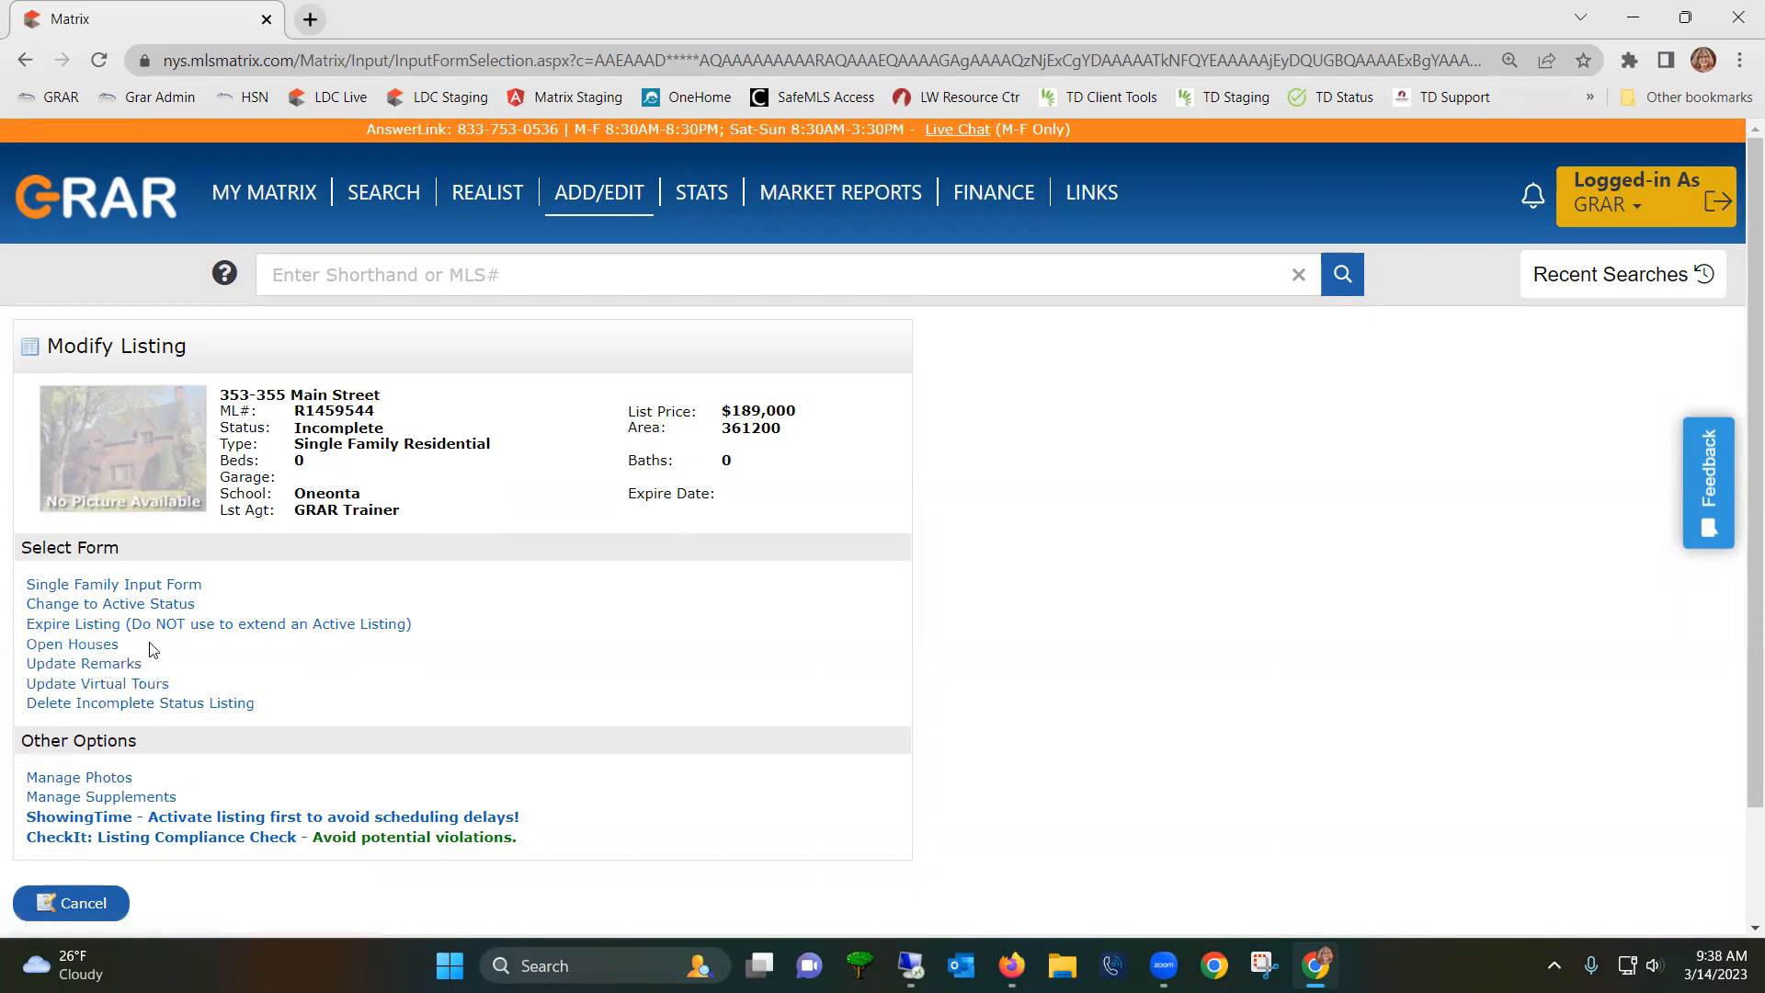
{"action": "left_click", "coordinate": [99, 910]}
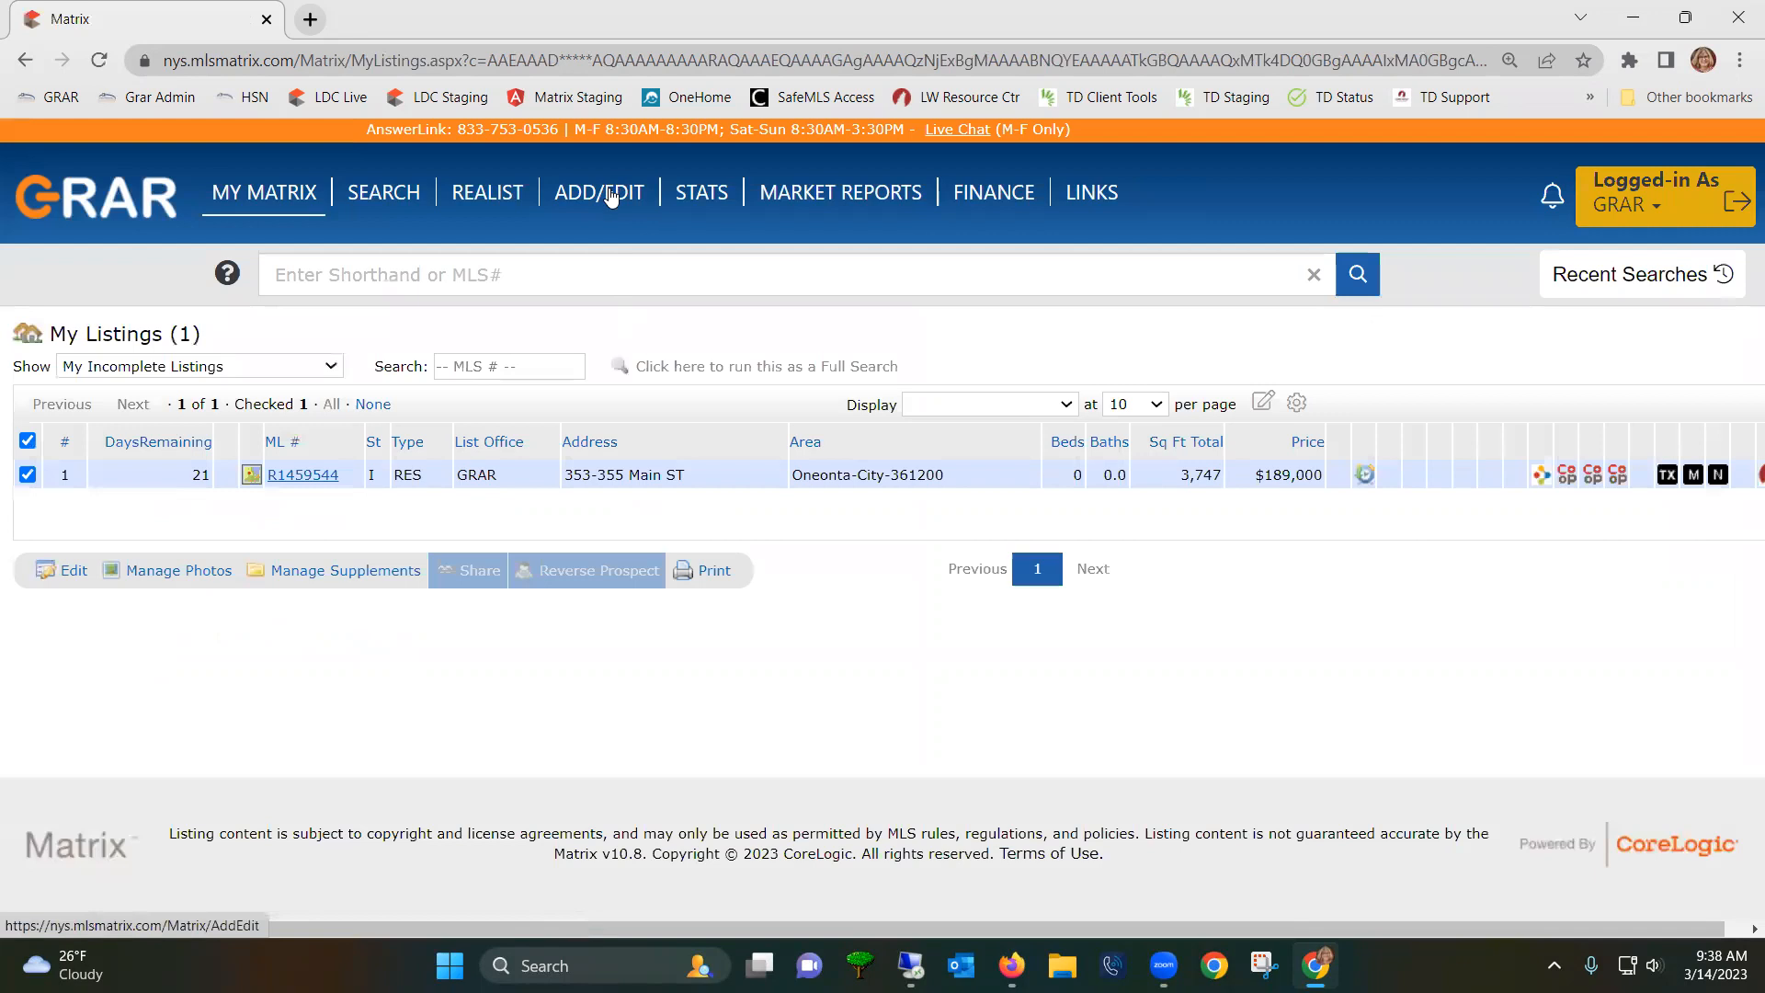
{"action": "mouse_move", "coordinate": [266, 195]}
{"action": "left_click", "coordinate": [255, 229]}
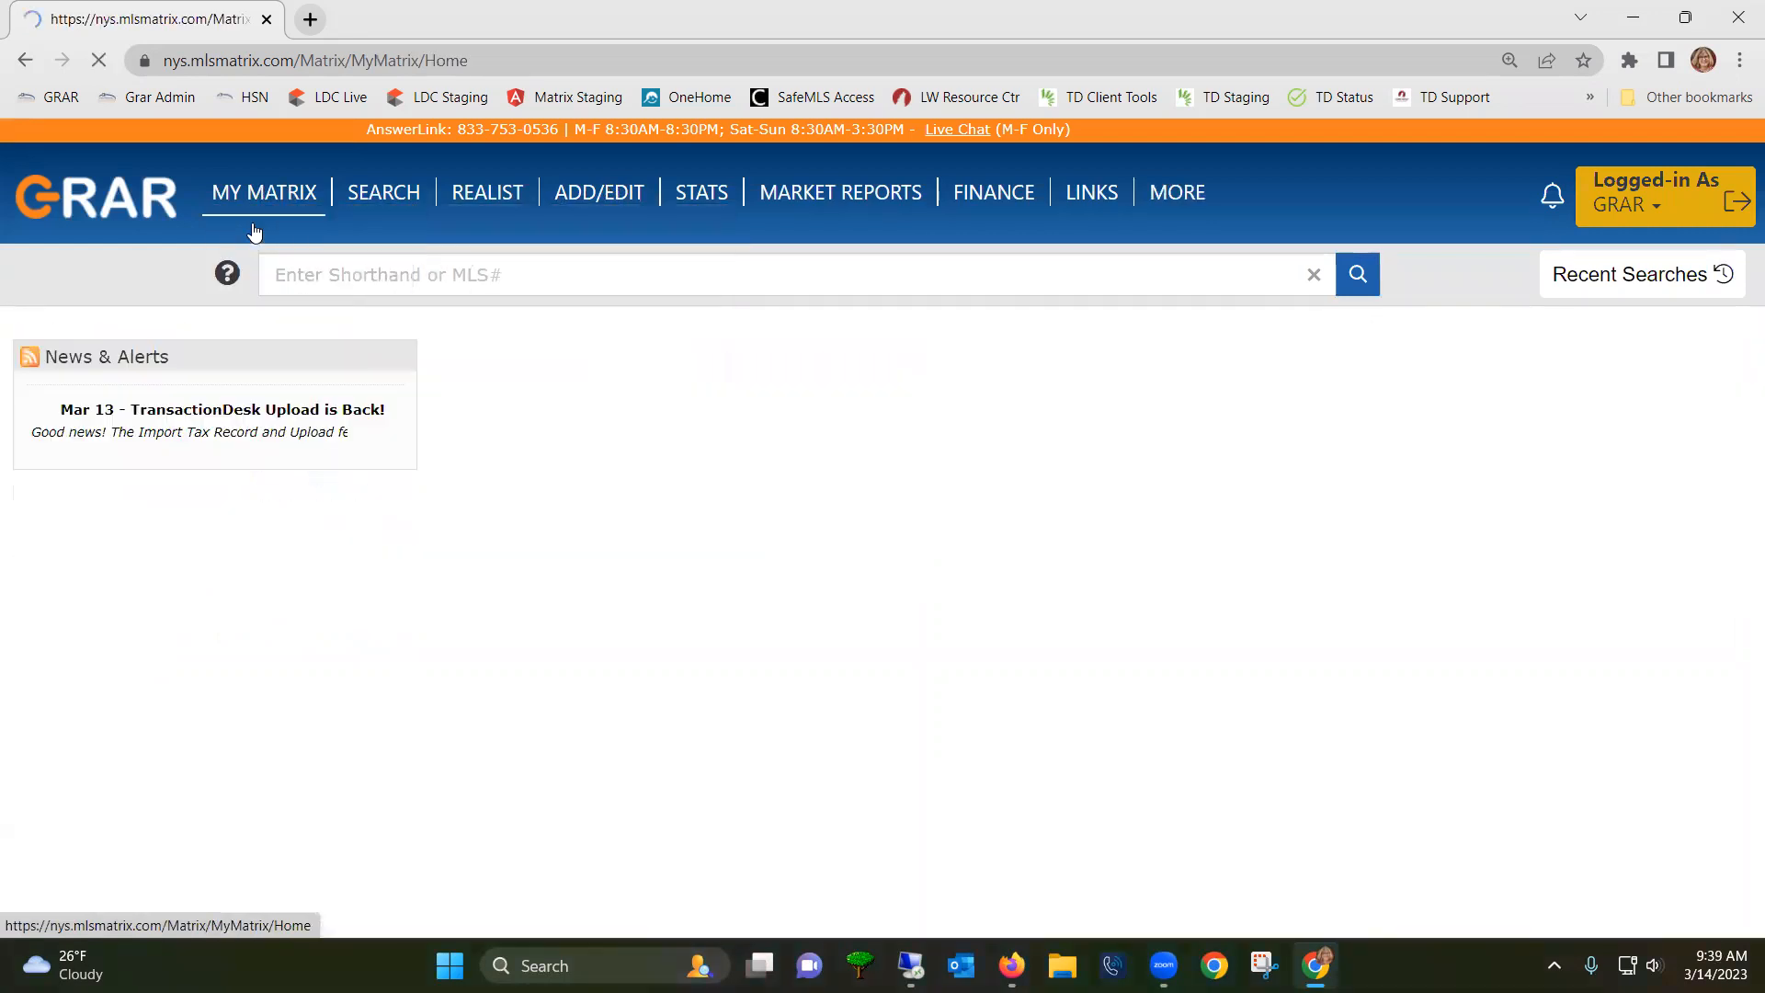
{"action": "scroll", "coordinate": [445, 780], "scroll_direction": "down", "scroll_amount": 4}
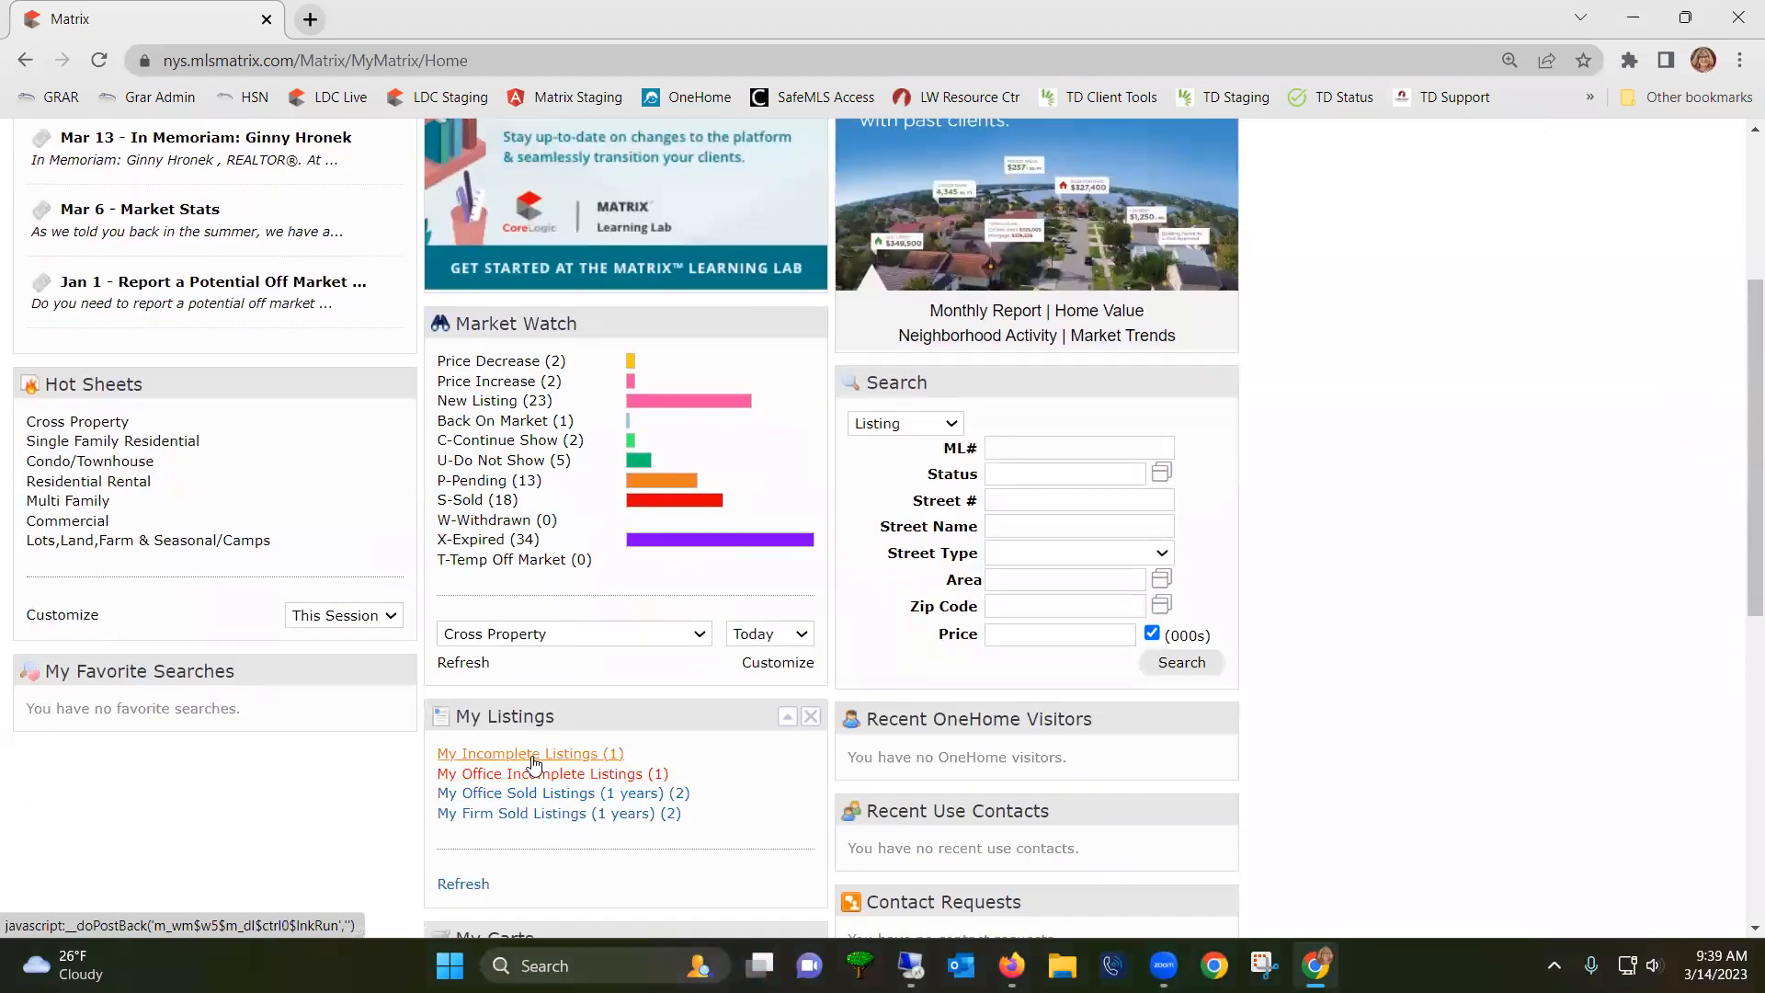
{"action": "left_click", "coordinate": [531, 756]}
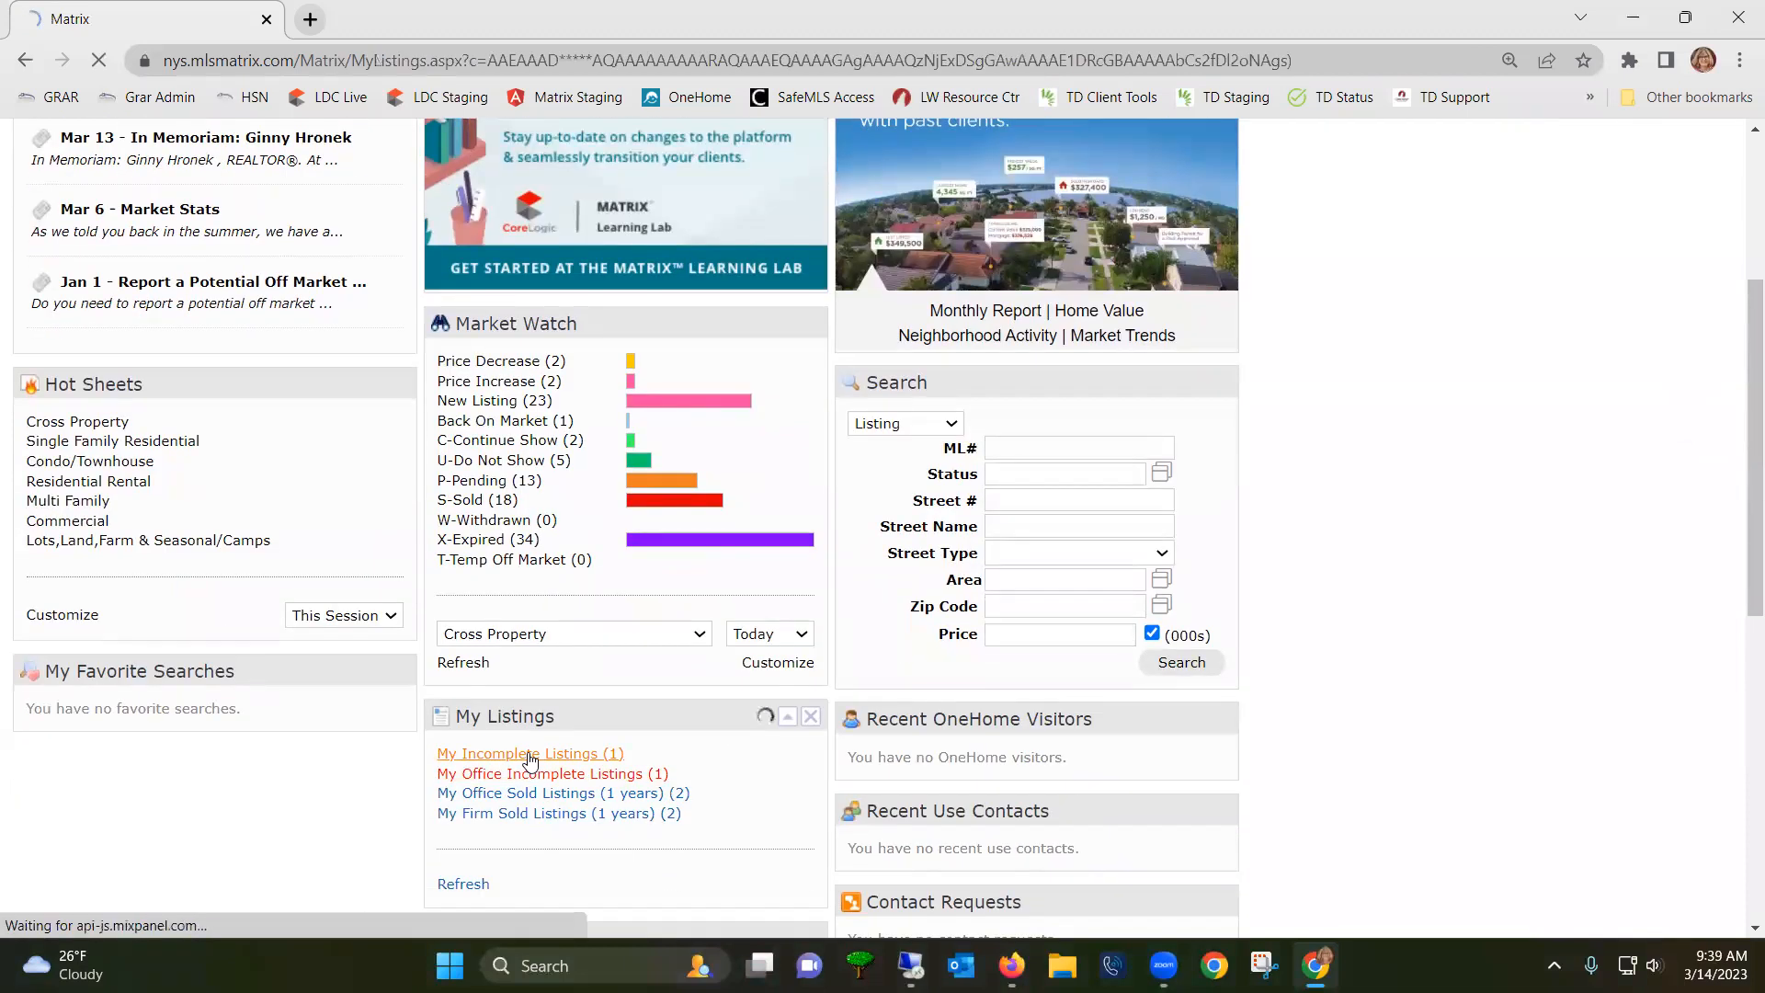